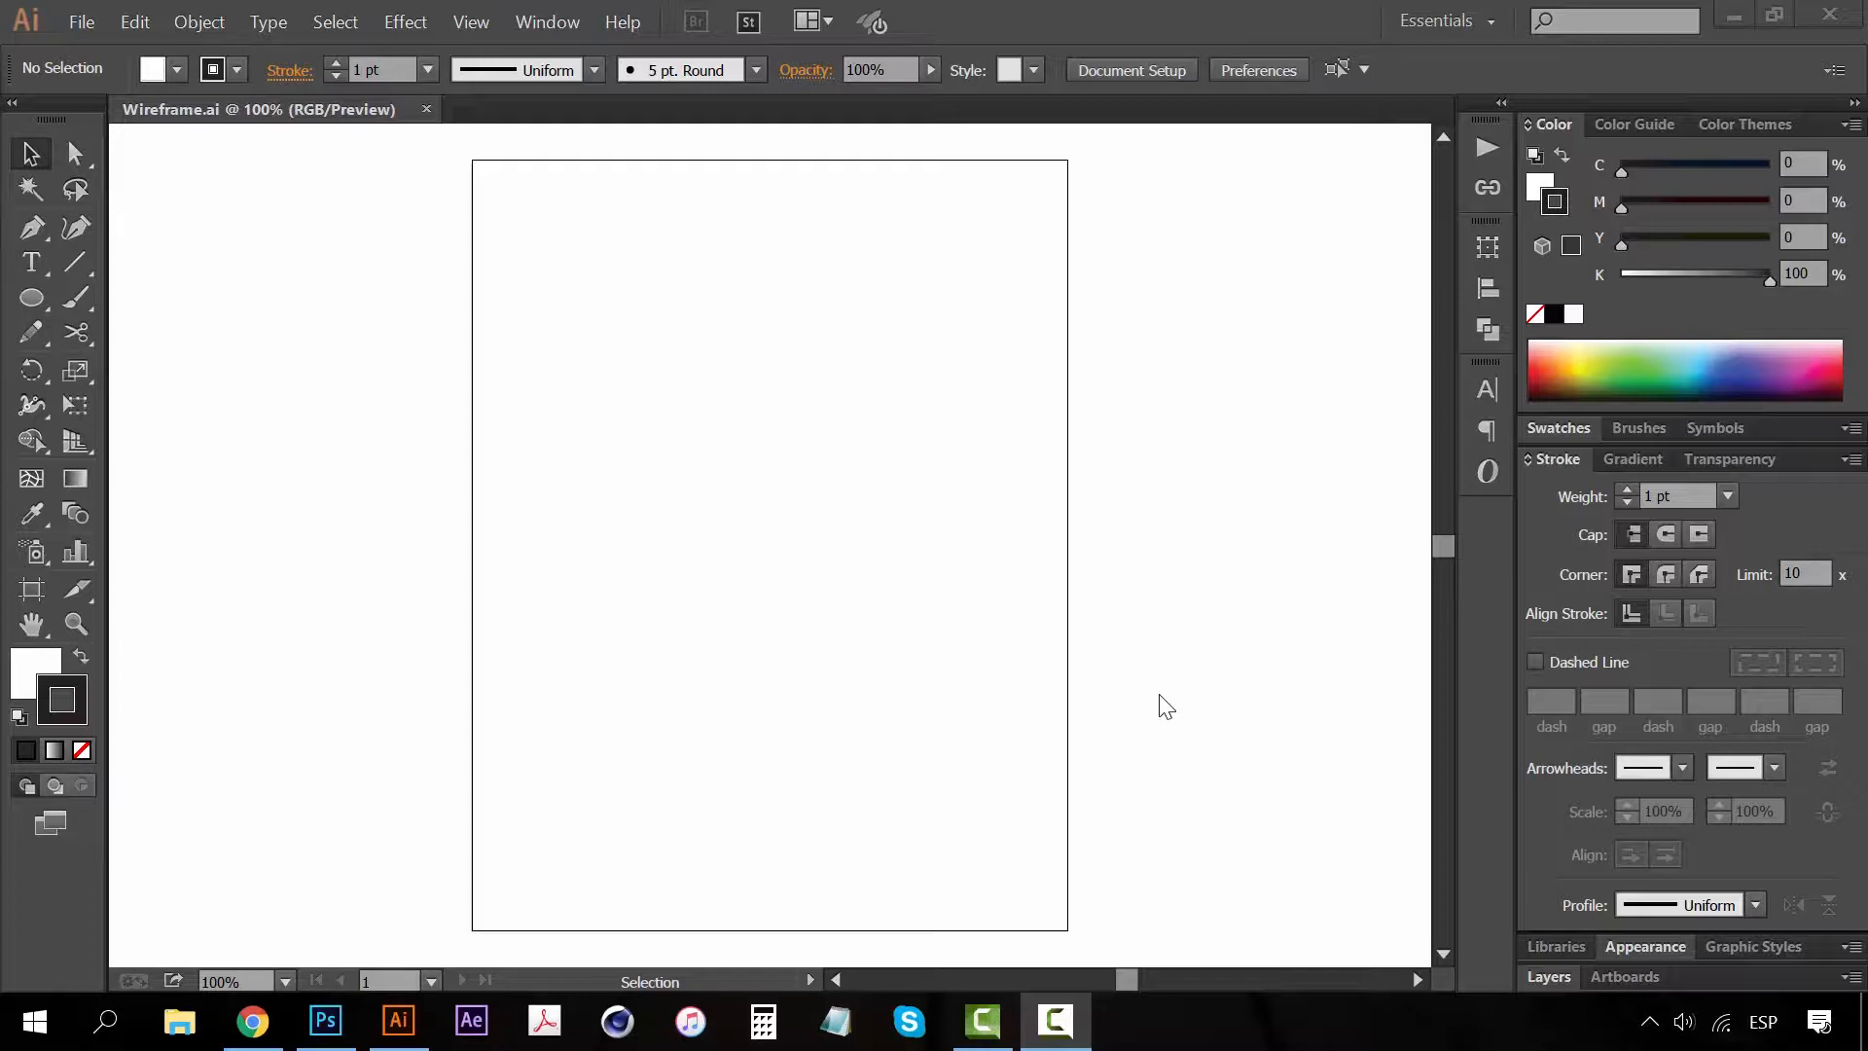
Draw a tall white rectangle with a 1 pt black outline near the artboard's upper-left corner as a screen frame
left_click(1170, 699)
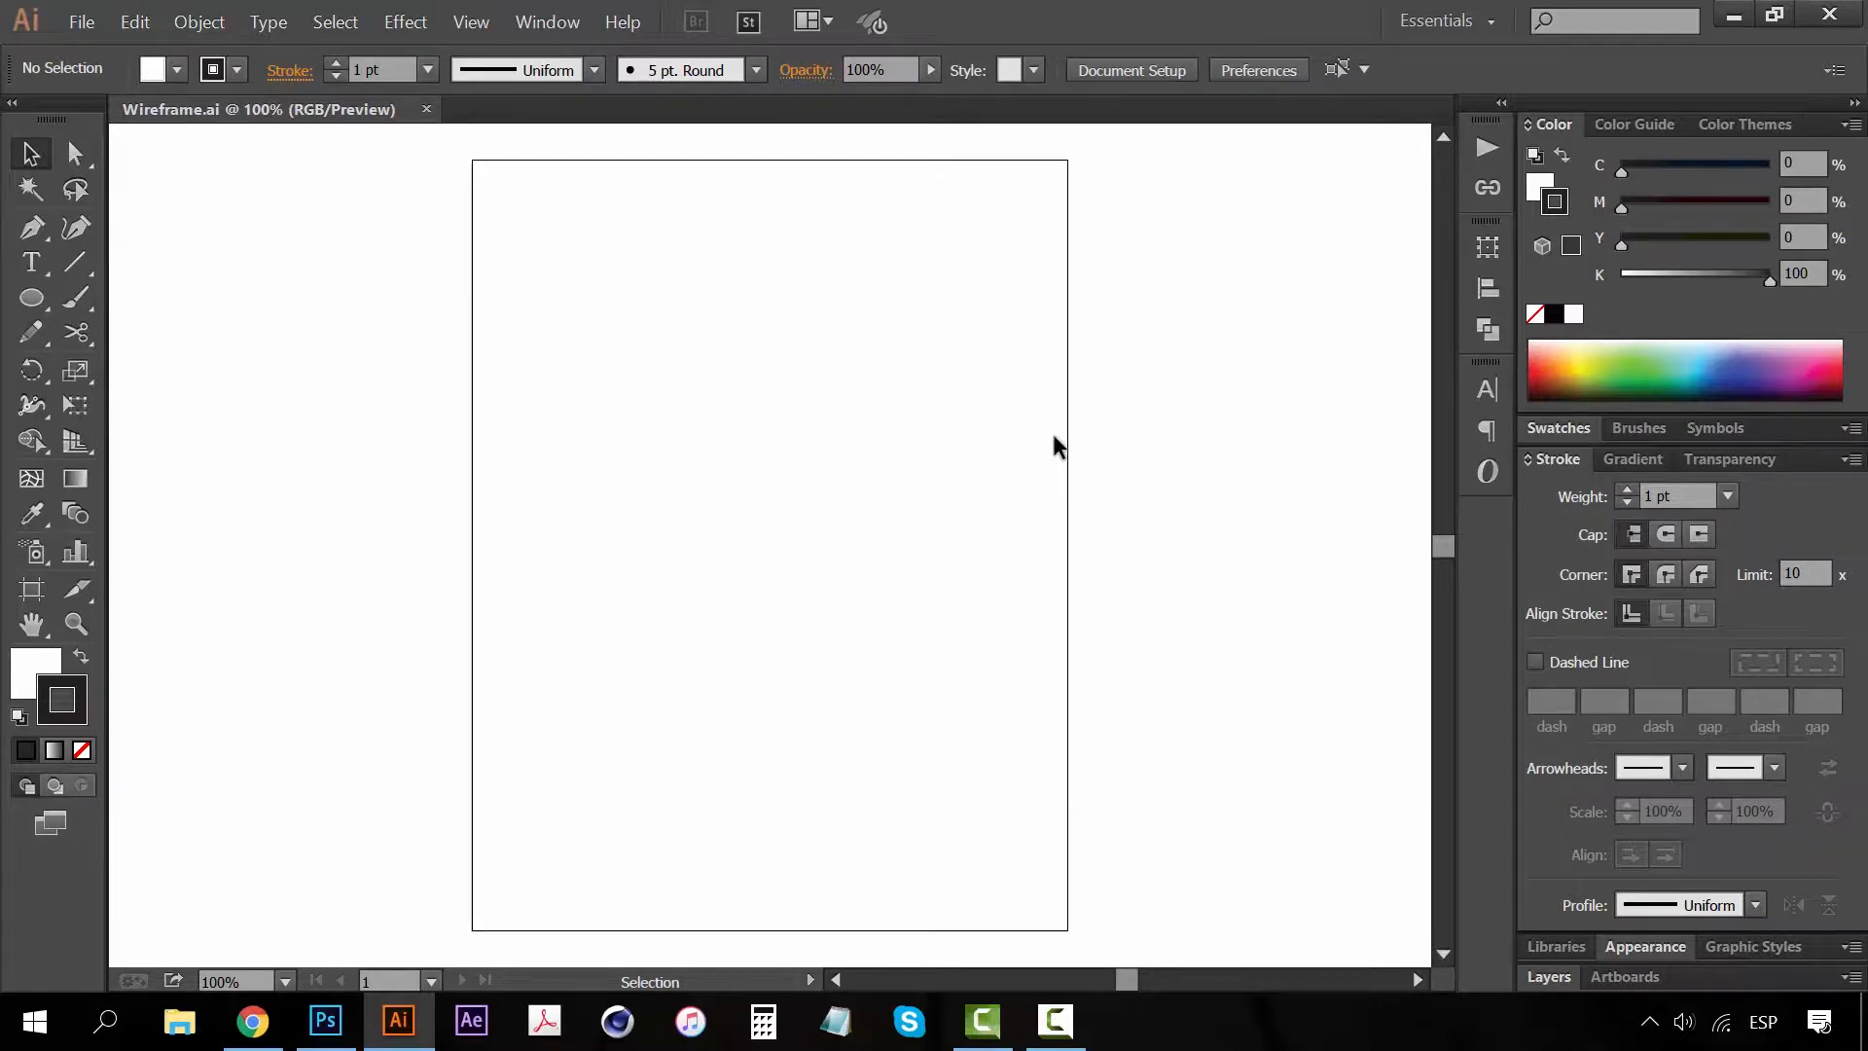
key("space")
left_click_drag(732, 385, 642, 500)
key("z")
left_click(785, 467)
key("space")
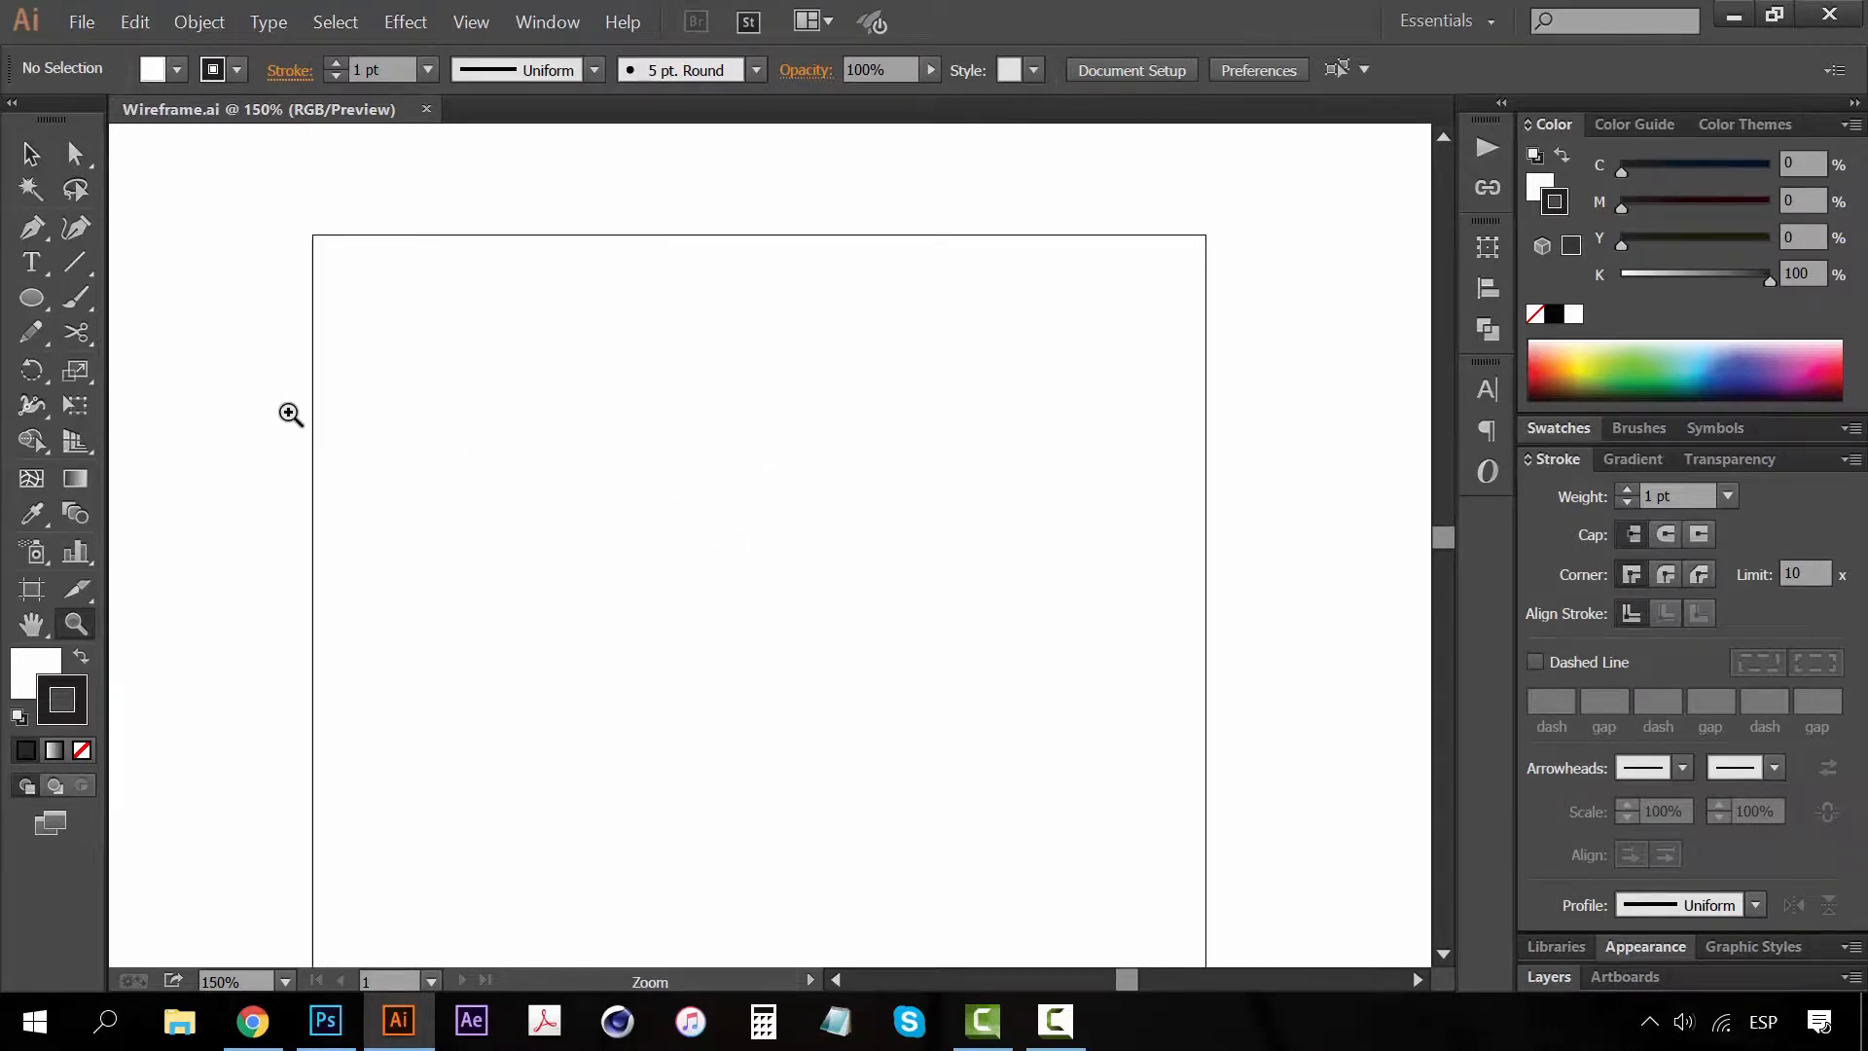
left_click_drag(31, 297, 146, 300)
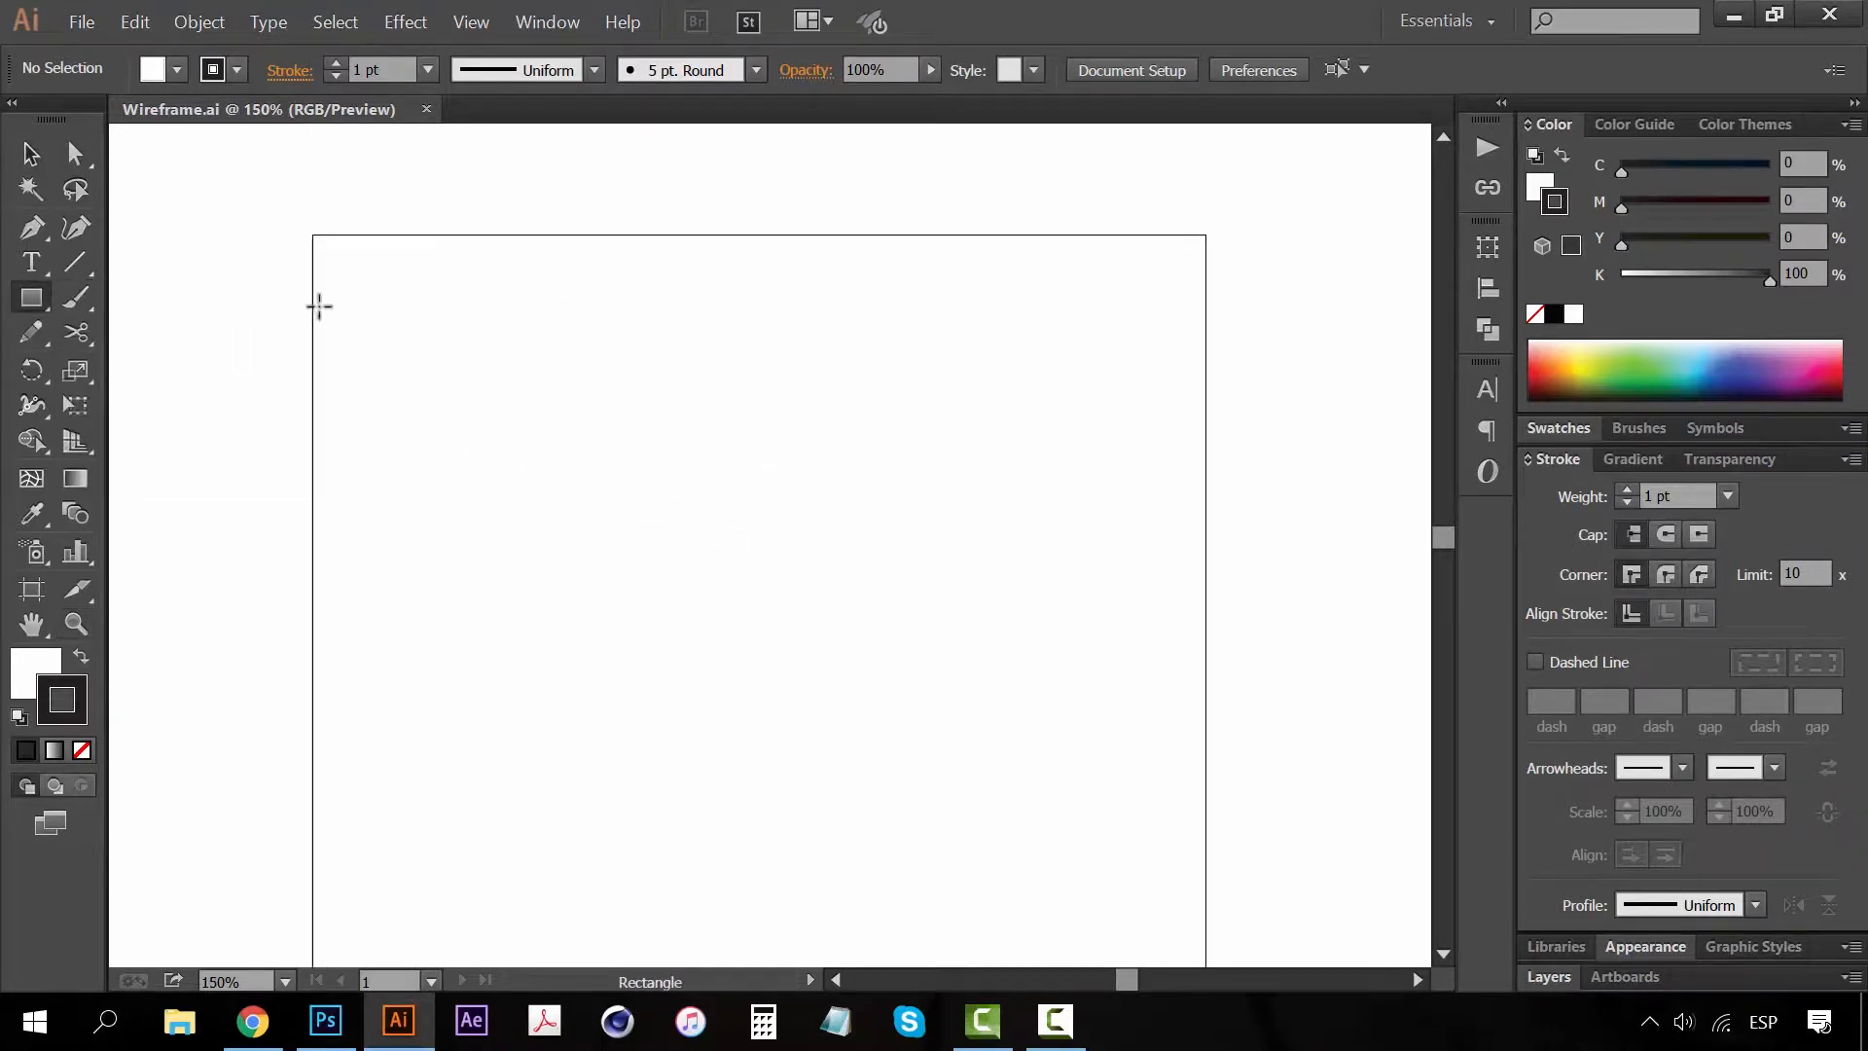
left_click_drag(368, 261, 591, 604)
key("v")
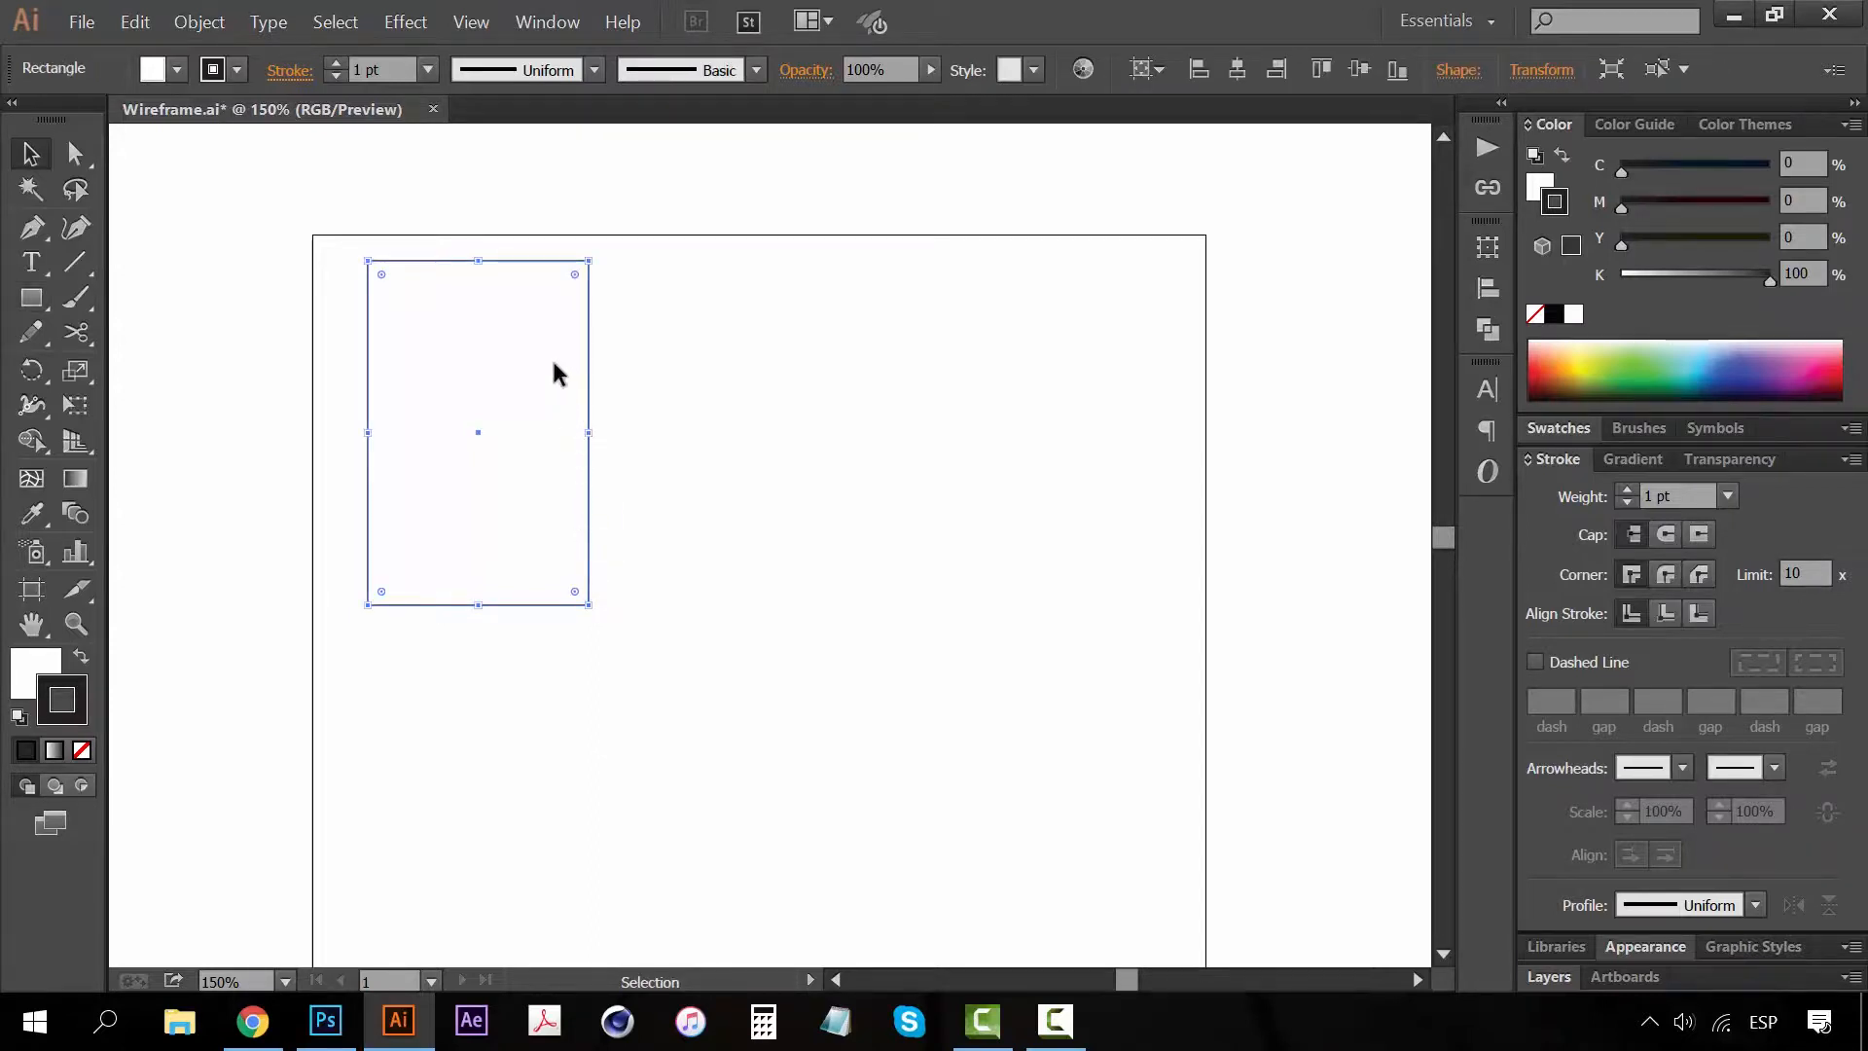
Reposition the rectangle in the artboard's upper-left area, leaving a margin from the top and left edges
left_click_drag(551, 356, 529, 382)
left_click(804, 396)
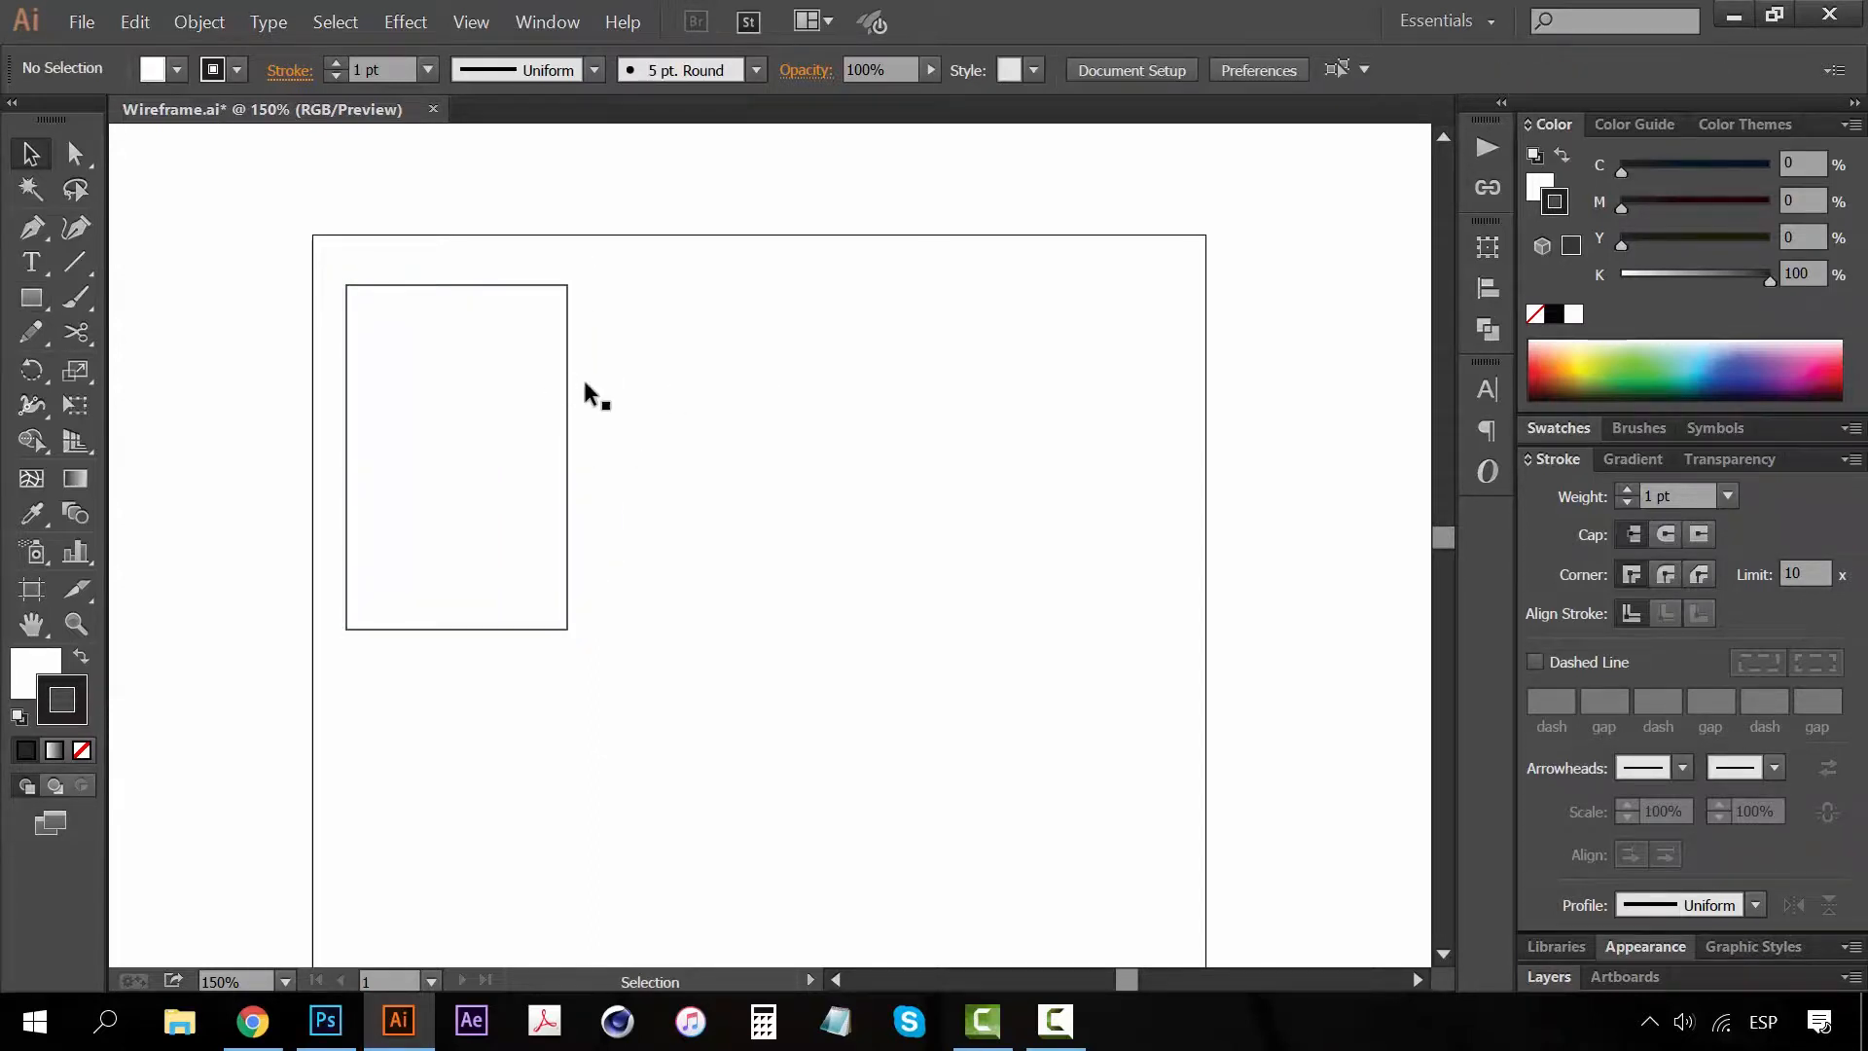
left_click(536, 446)
left_click_drag(497, 390, 524, 378)
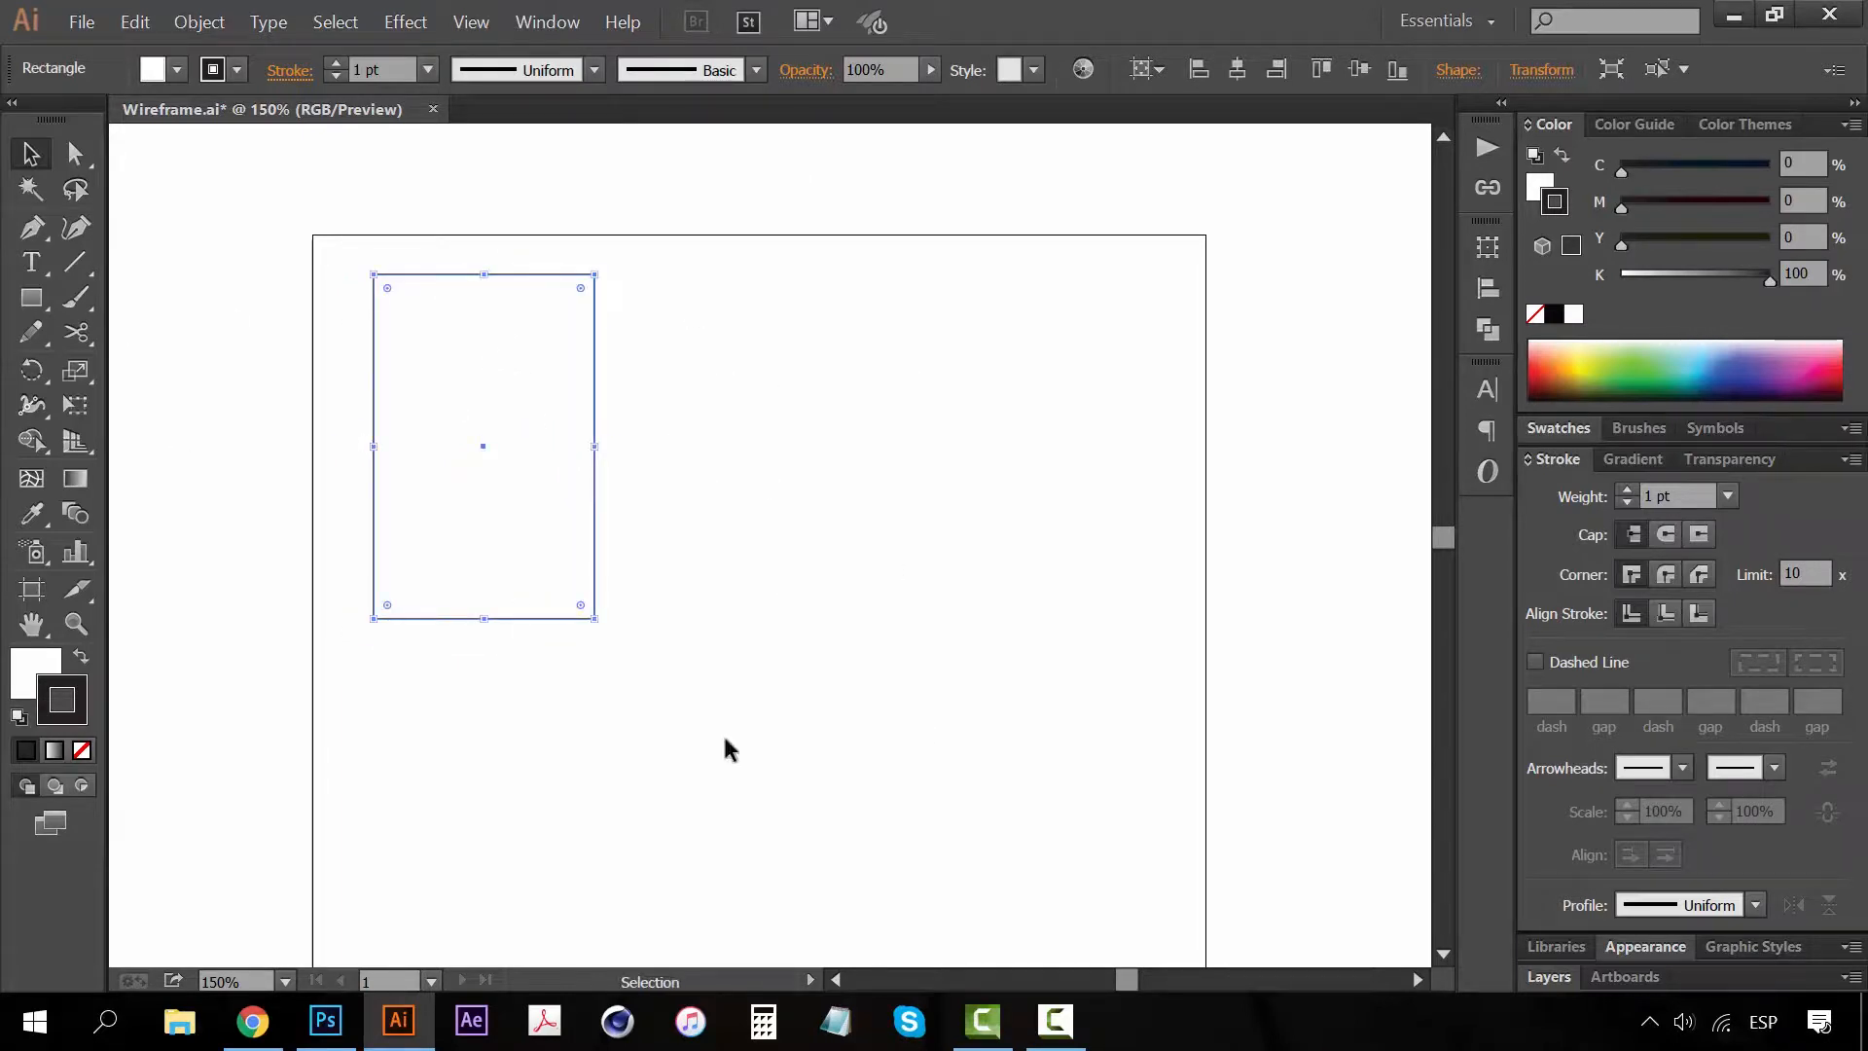
left_click(835, 450)
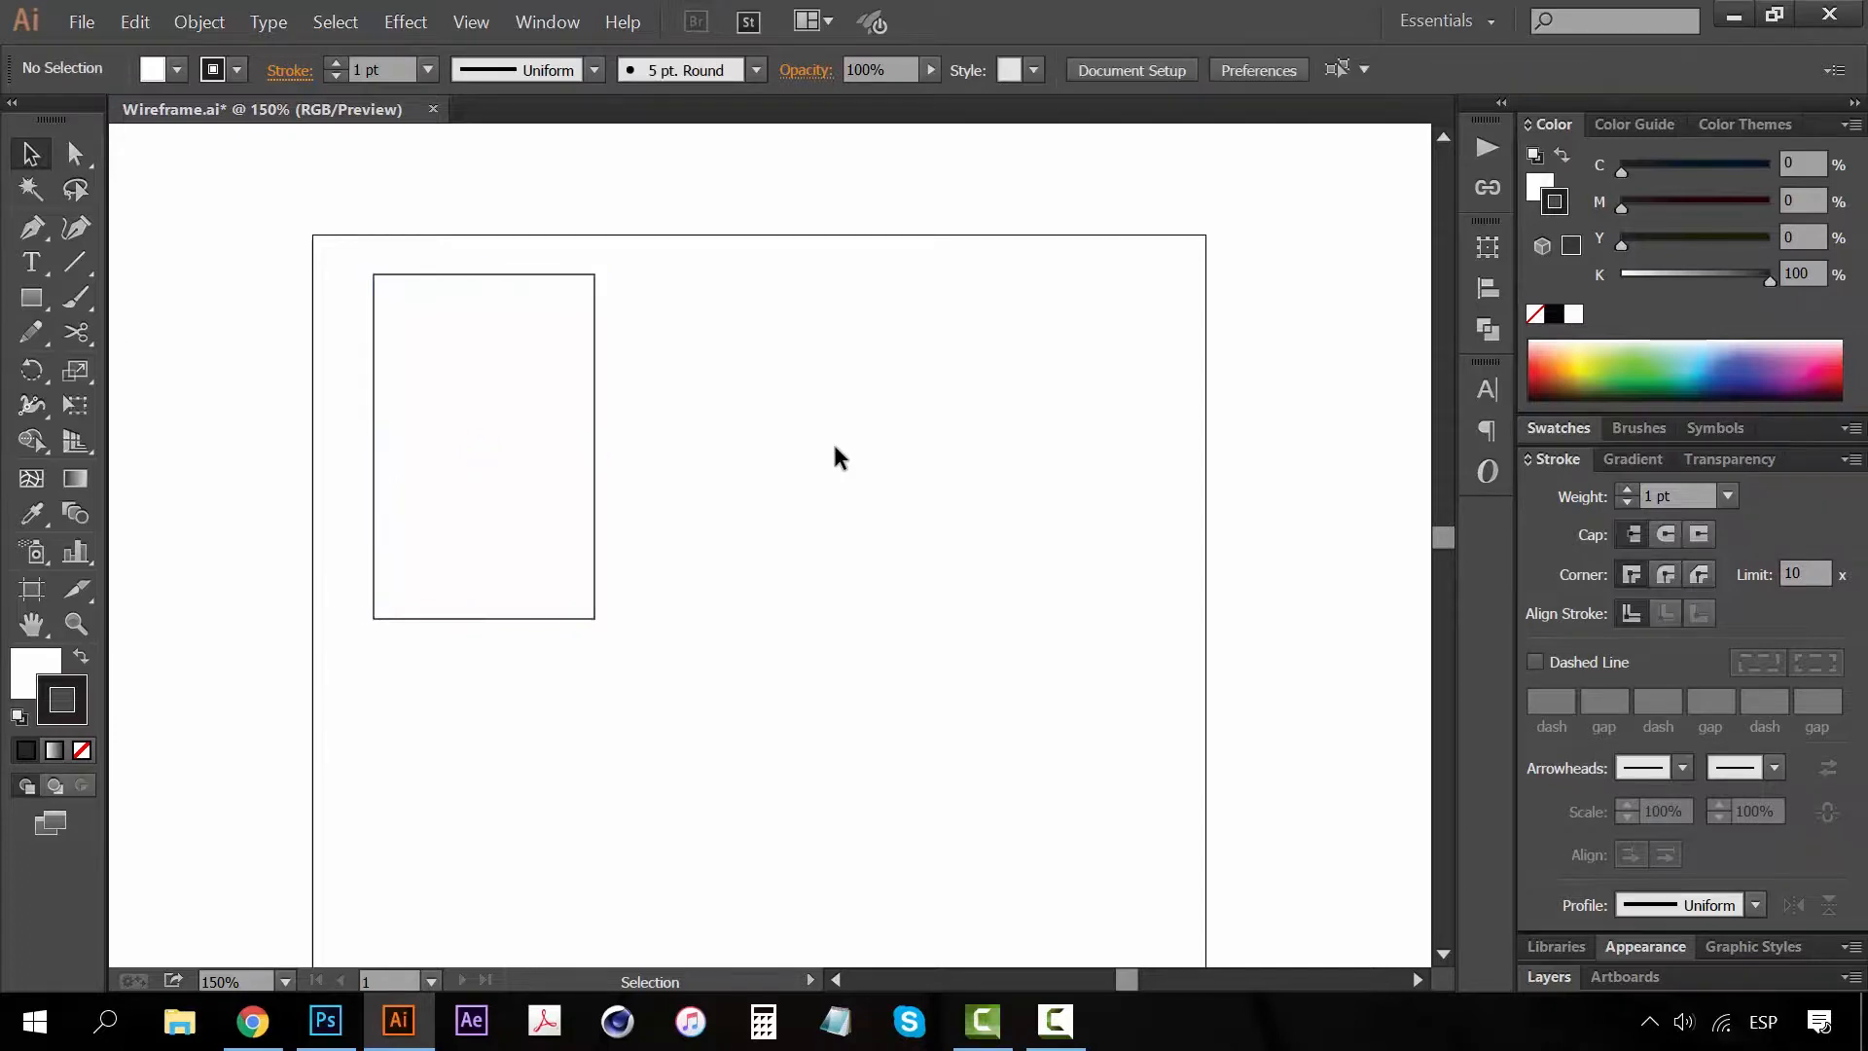
left_click(505, 394, "ctrl")
left_click_drag(703, 600, 616, 579)
left_click_drag(746, 532, 744, 551)
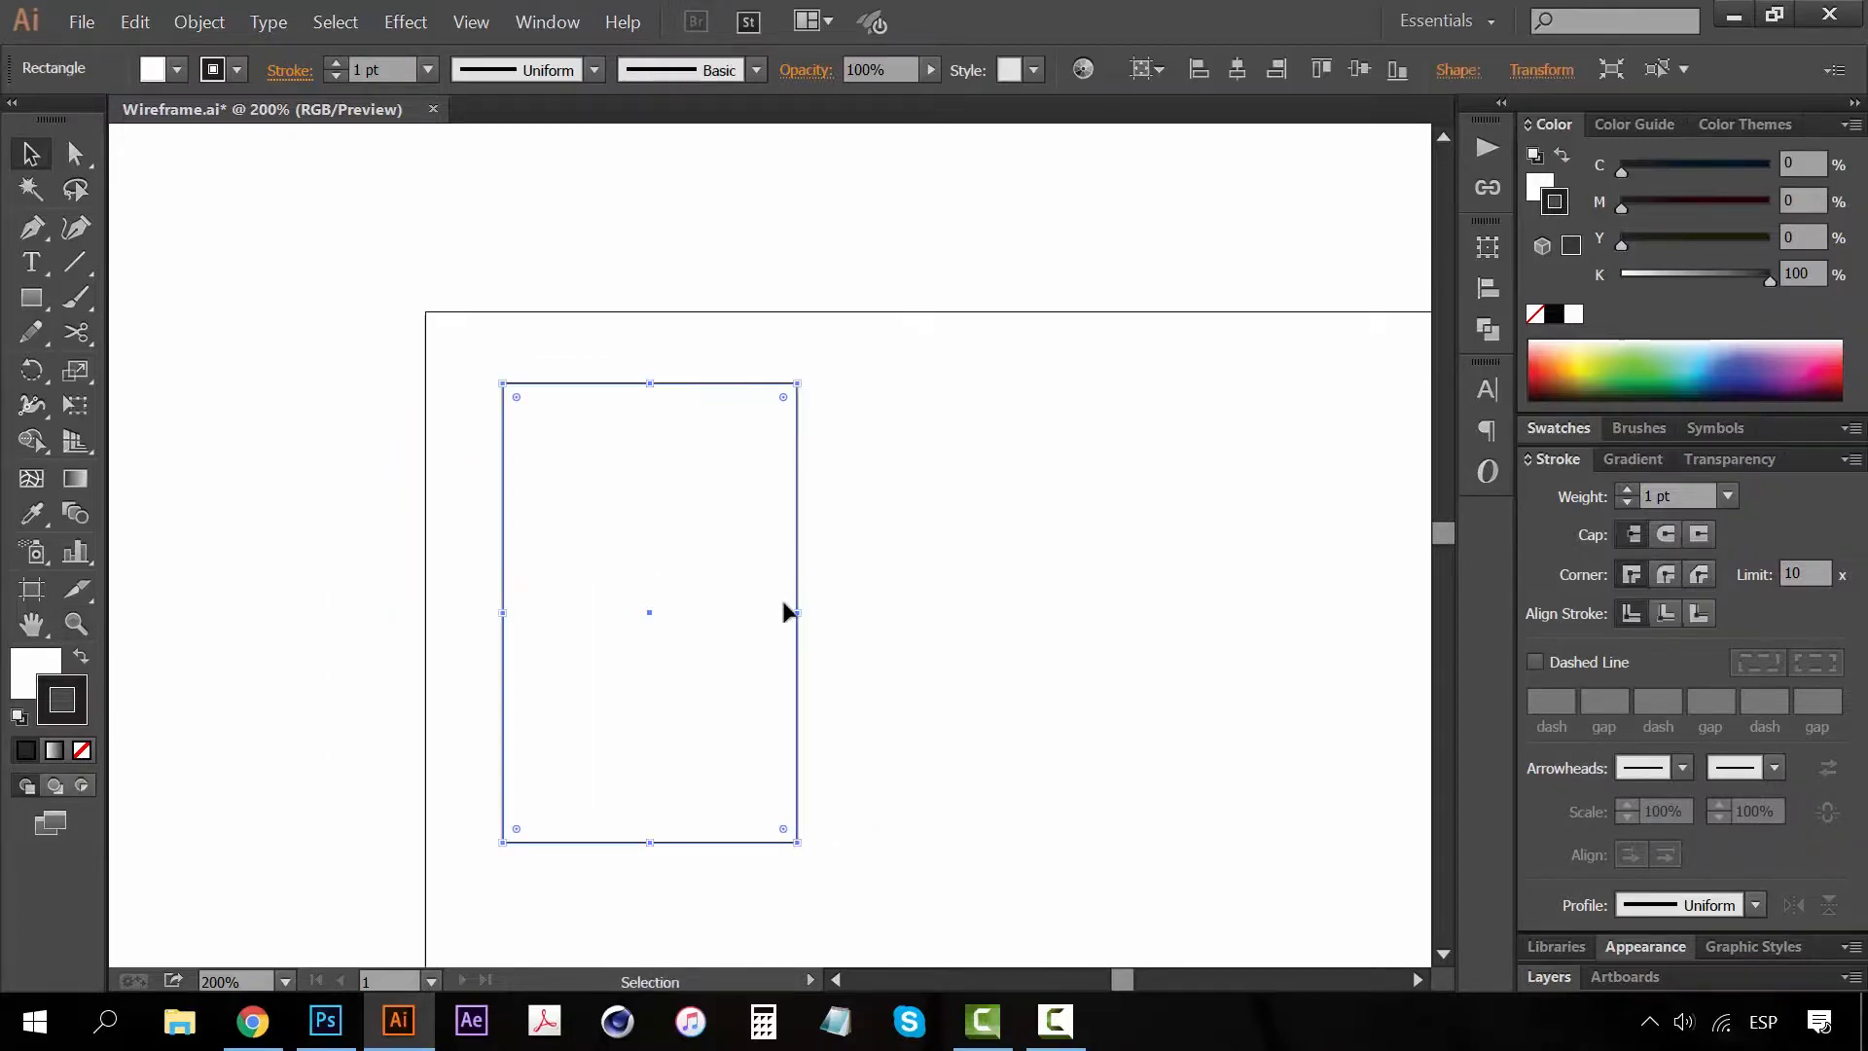
left_click_drag(677, 492, 689, 531)
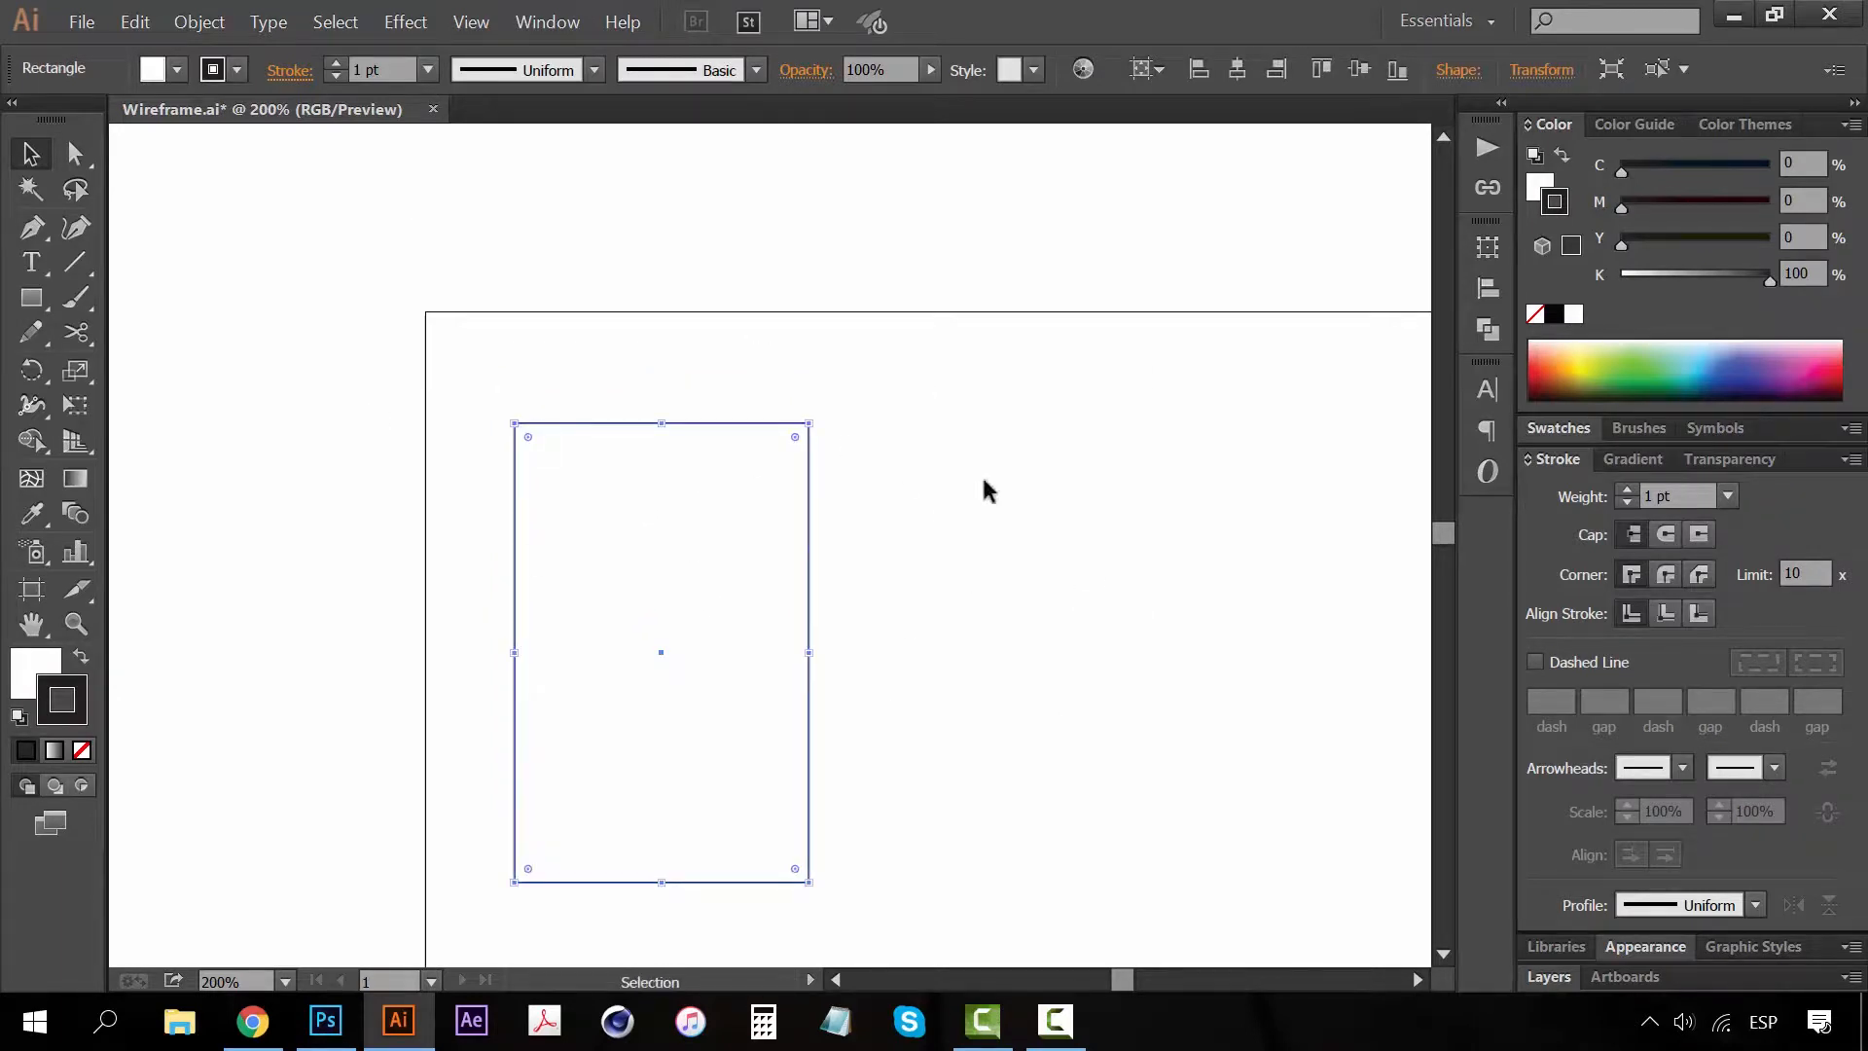
left_click_drag(912, 526, 668, 546)
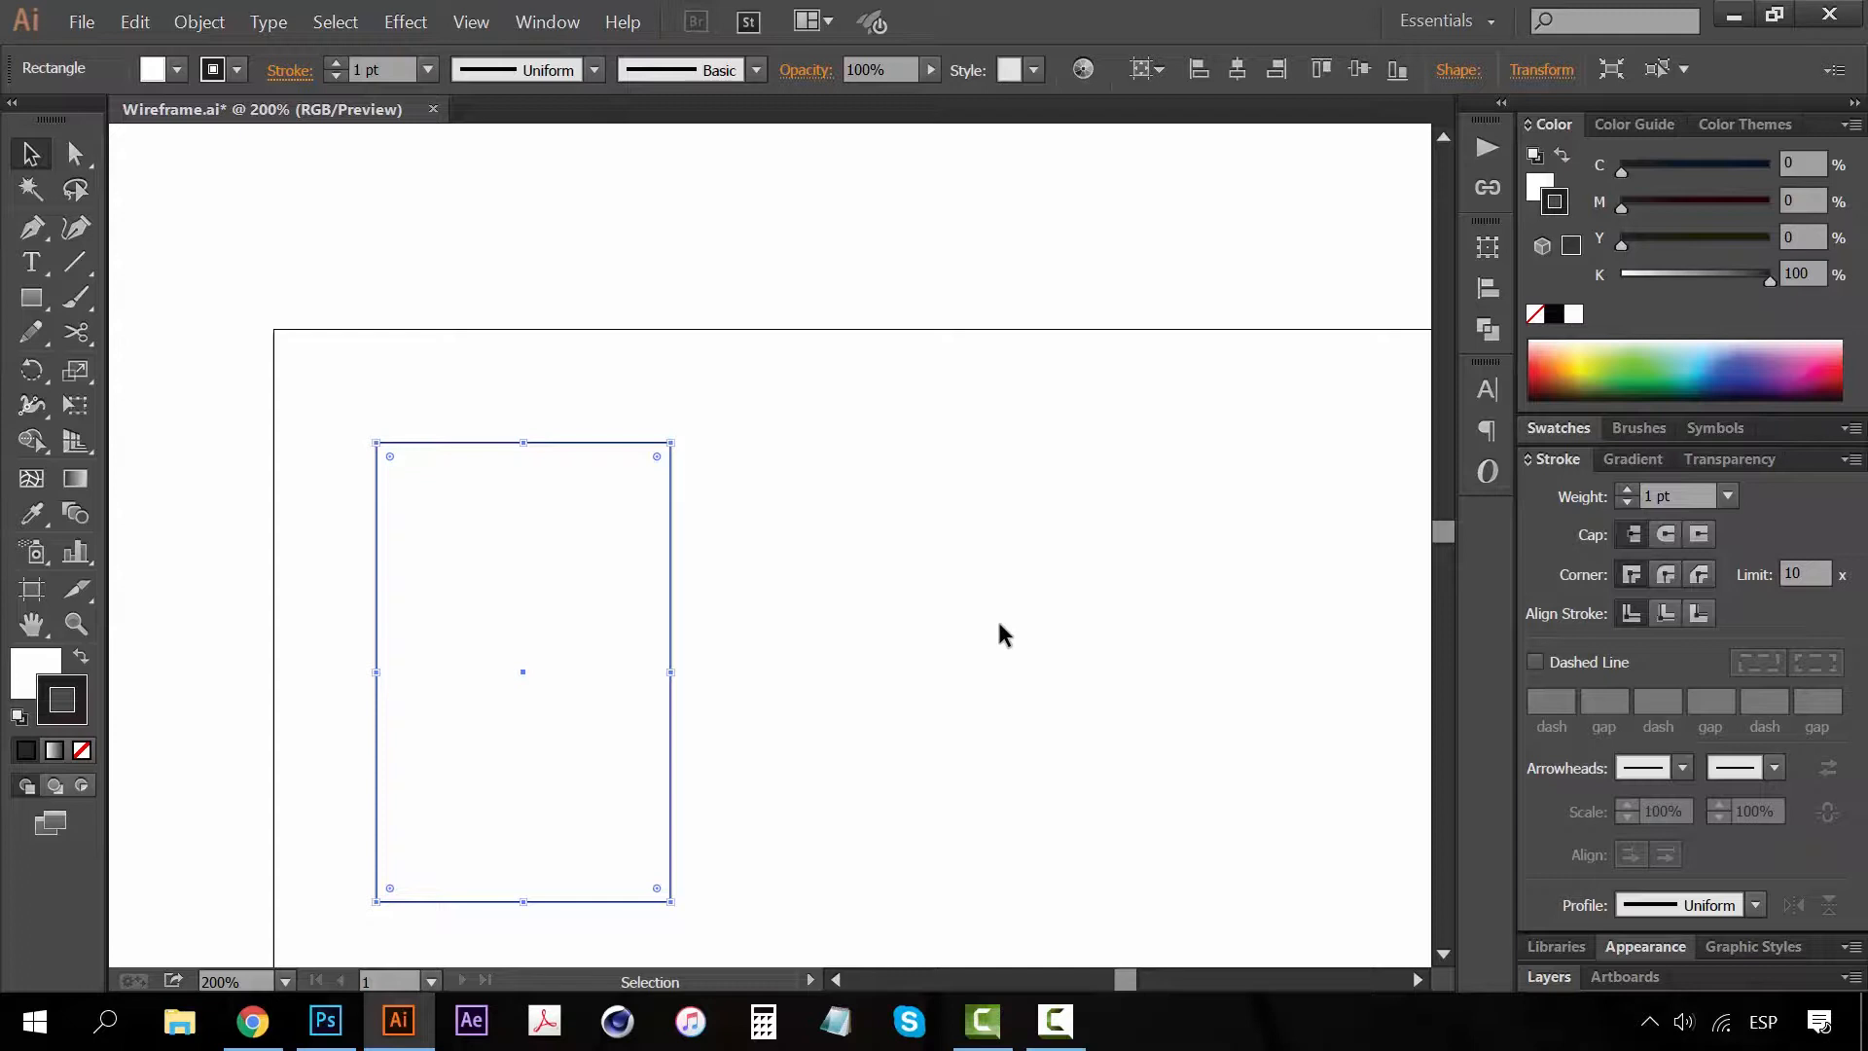
left_click(873, 644)
left_click_drag(562, 483, 578, 482)
left_click(1032, 554)
left_click_drag(809, 539, 861, 455)
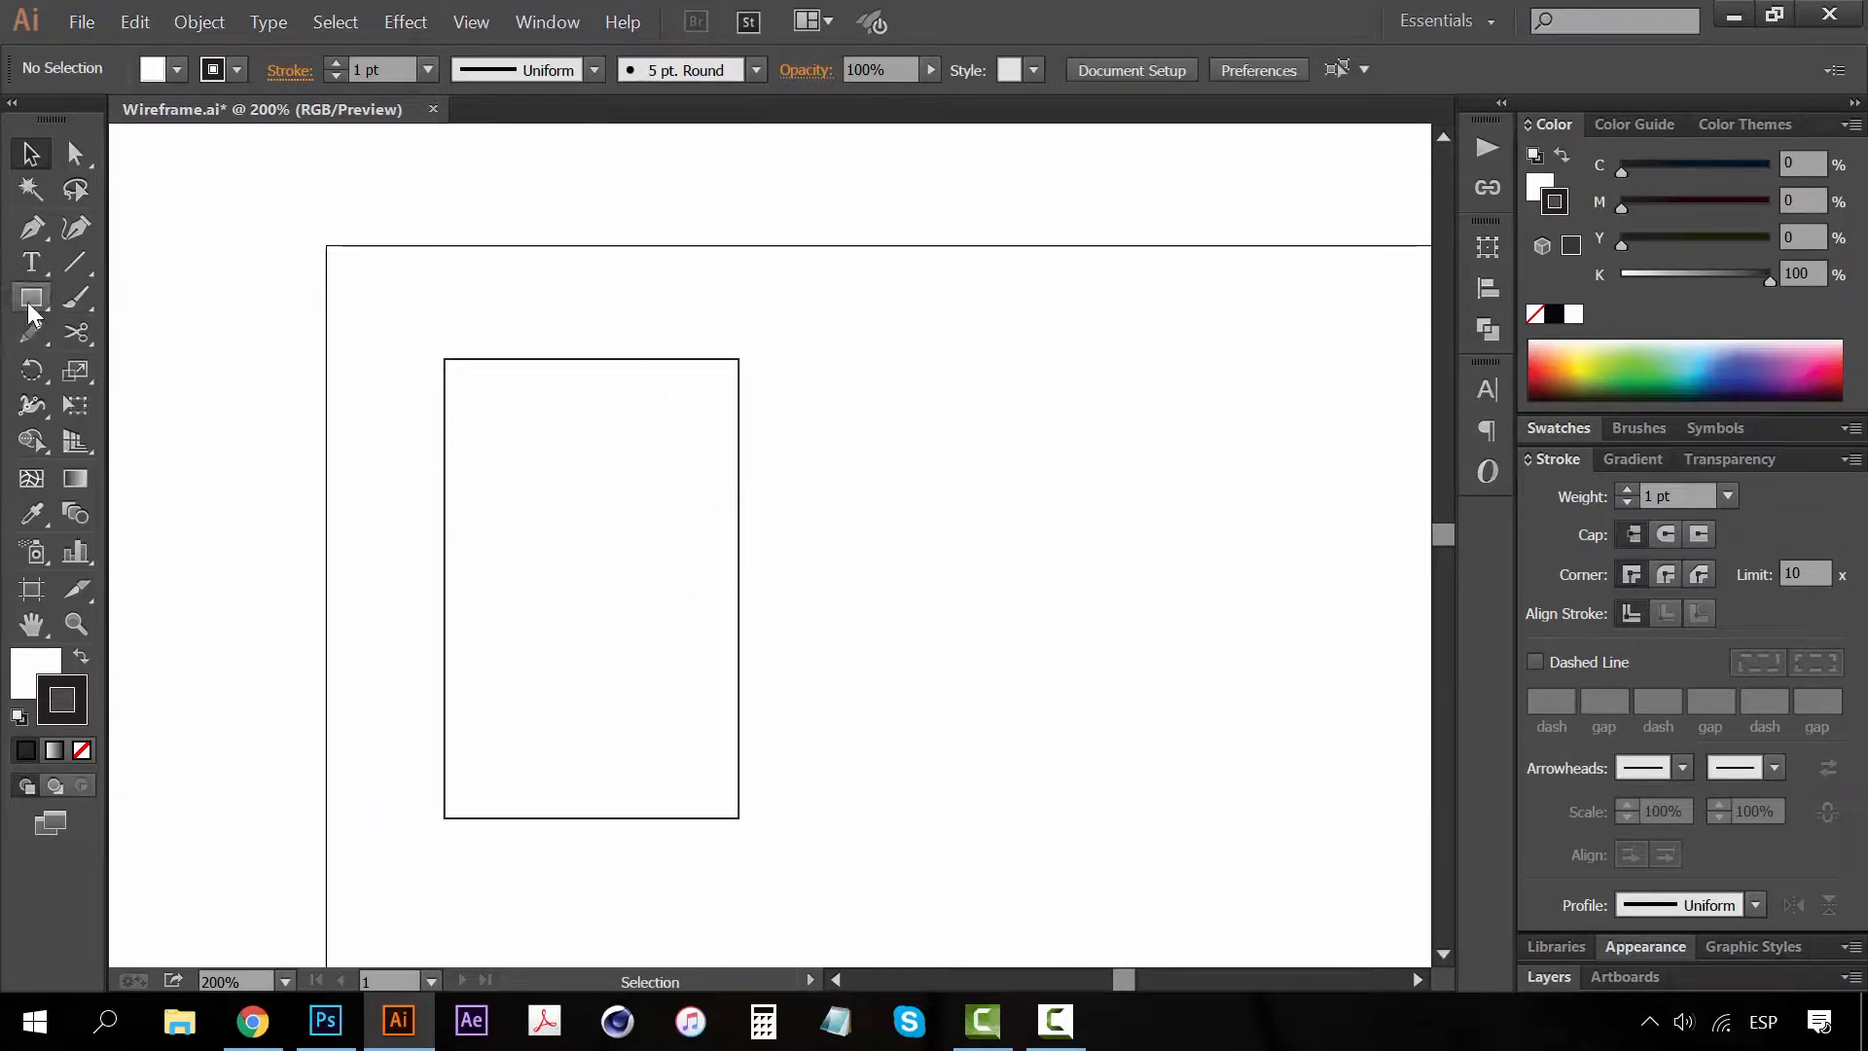
Draw a circle from its centre in the middle of the rectangle, about half the frame's width
left_click_drag(34, 313, 131, 371)
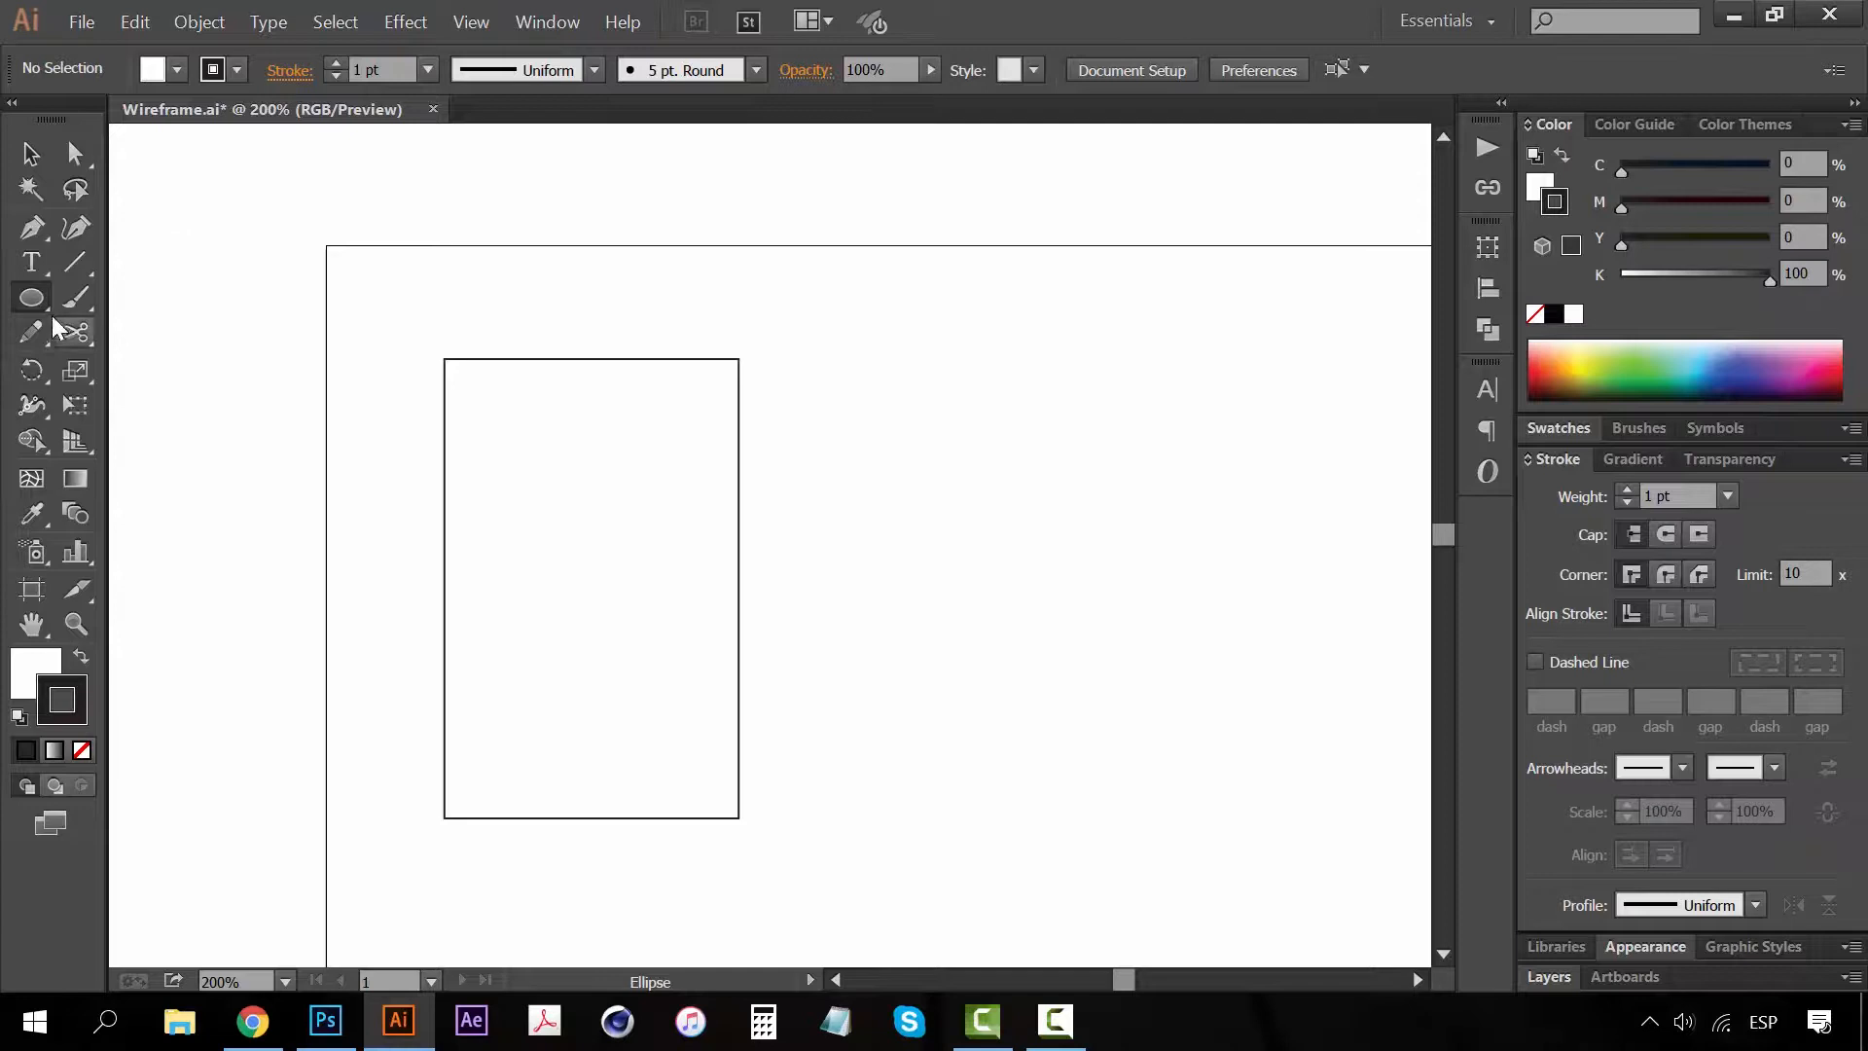
left_click_drag(32, 297, 33, 300)
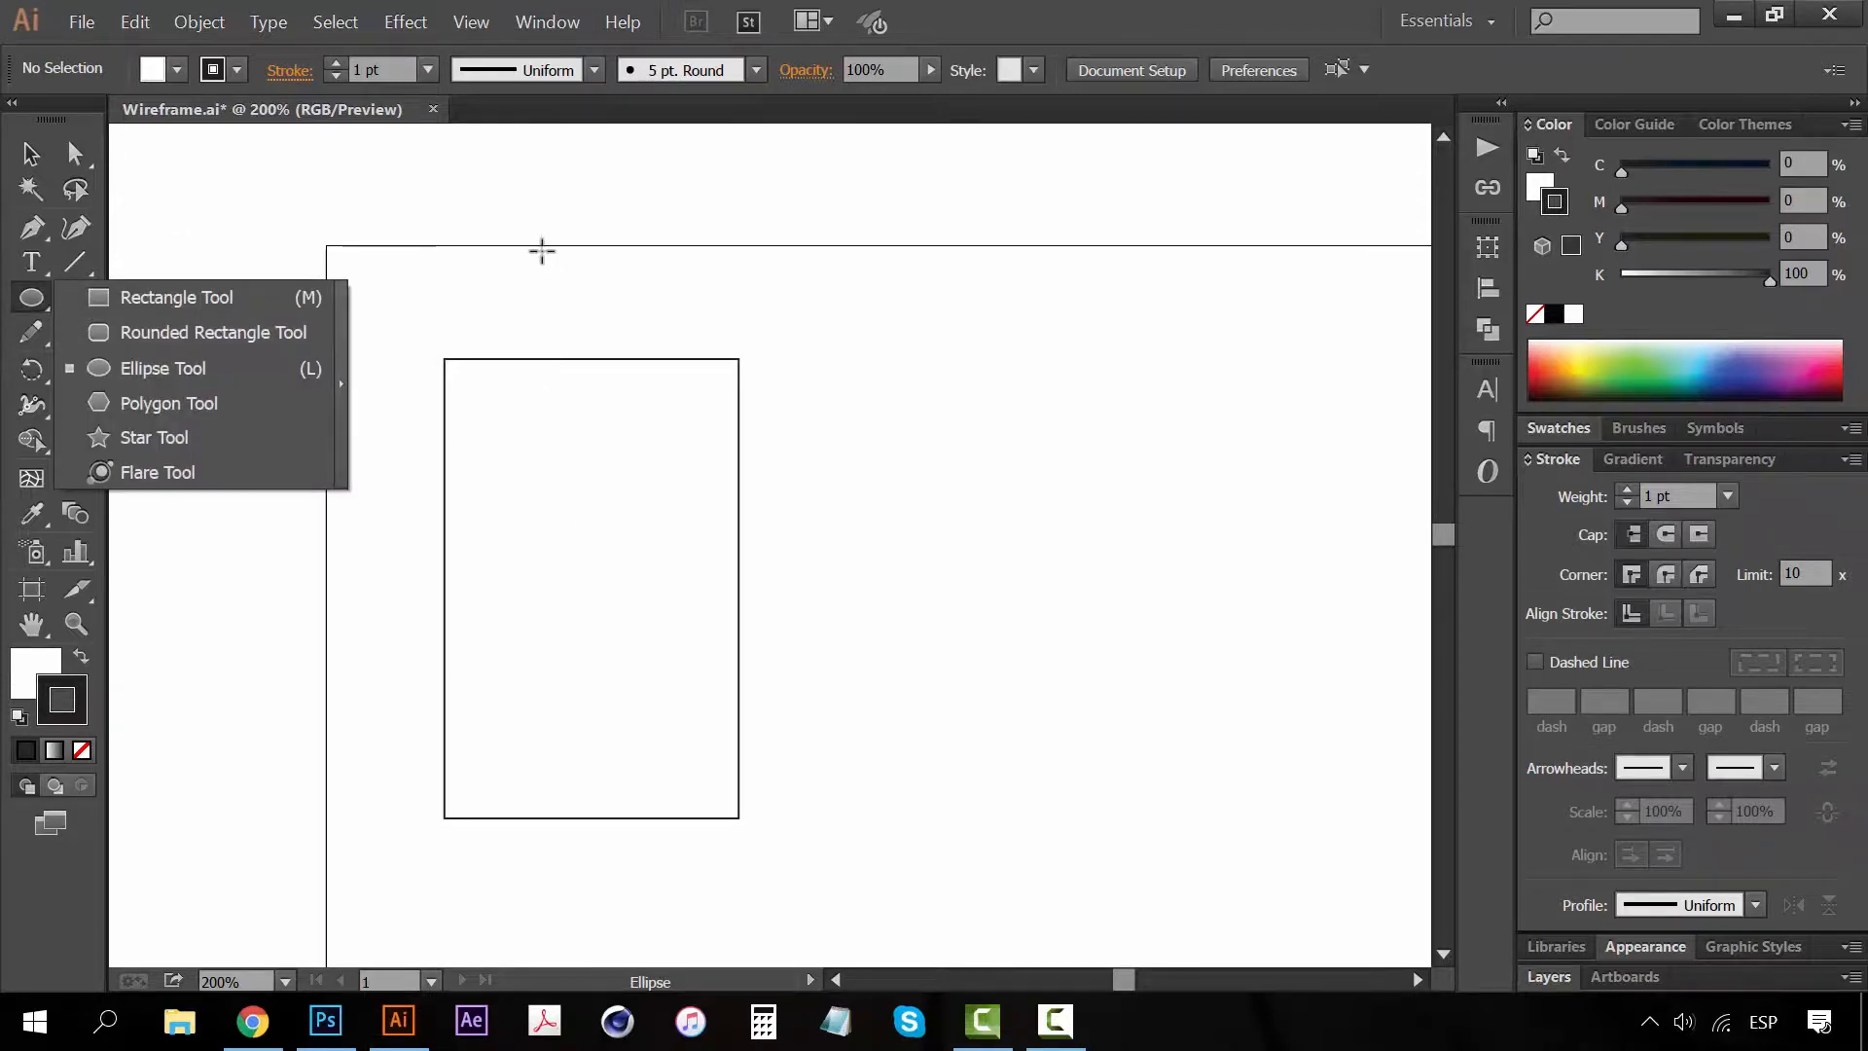
left_click_drag(584, 563, 530, 495)
key("v")
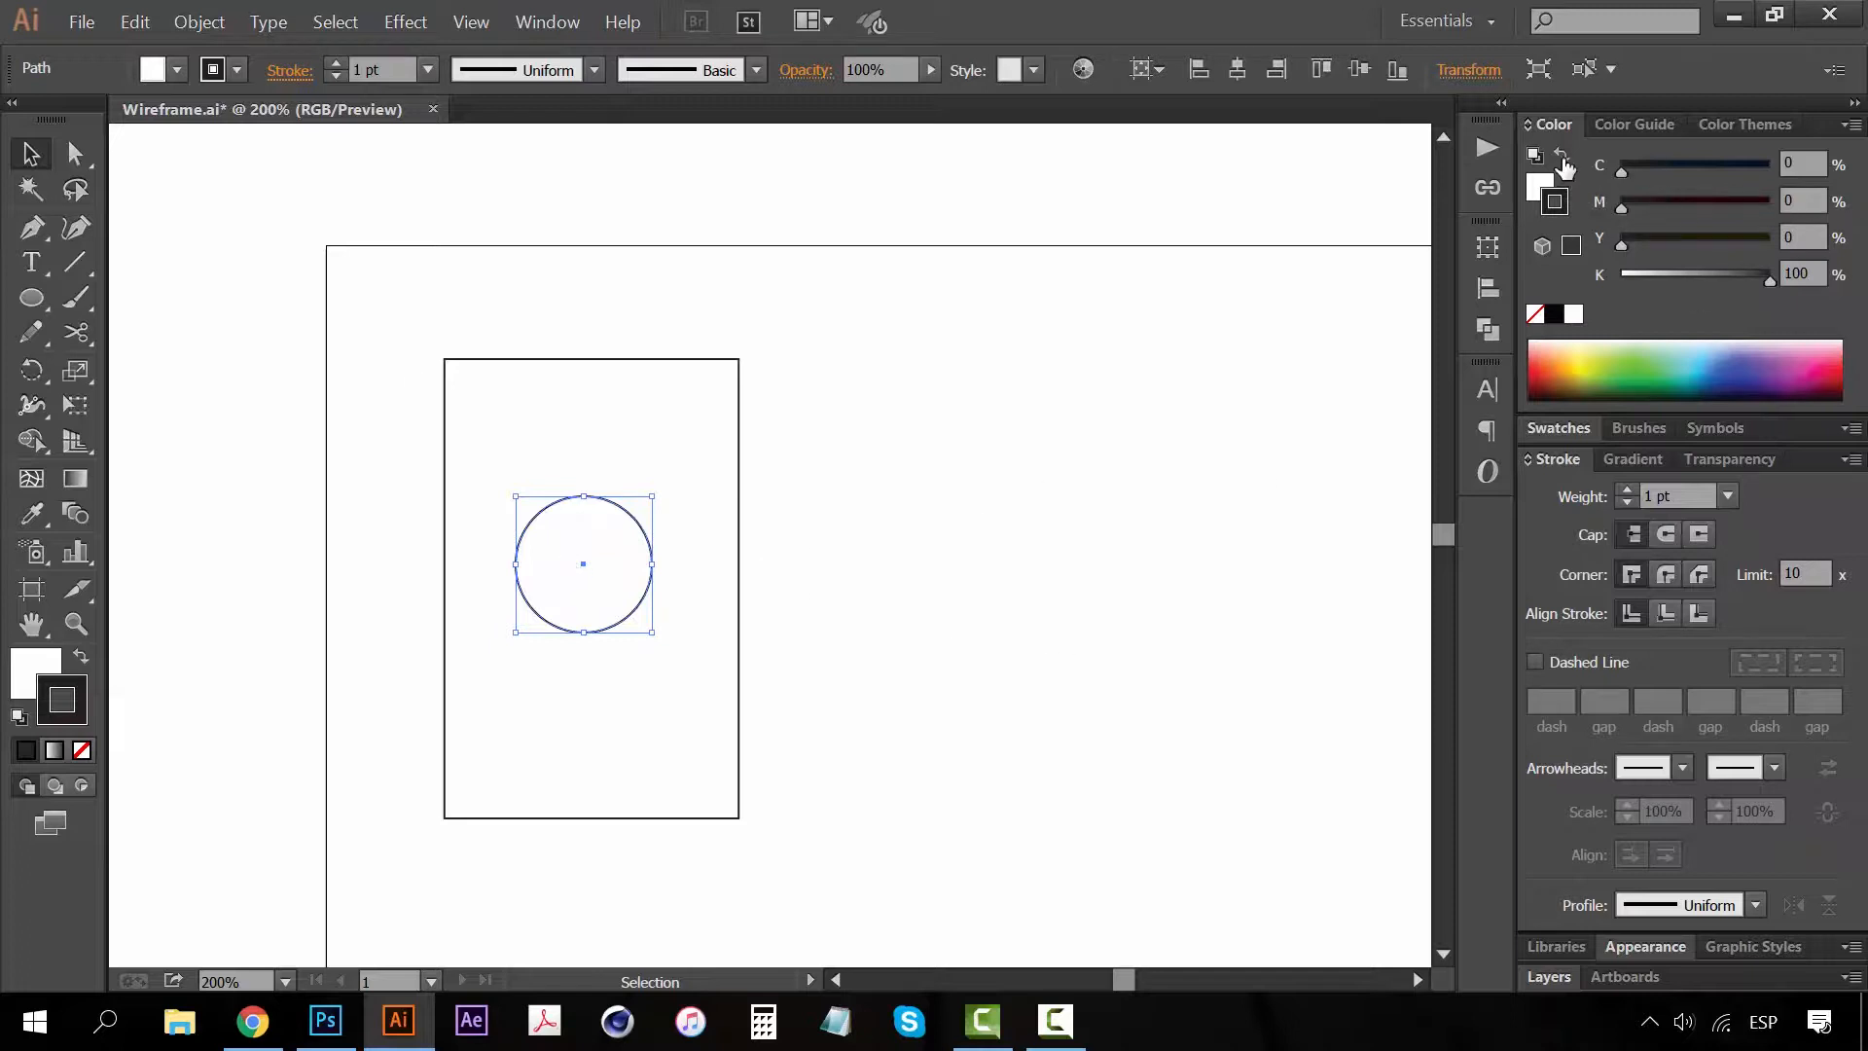
Remove the circle's stroke and fill it with the light gray swatch
left_click(1561, 158)
left_click(1538, 314)
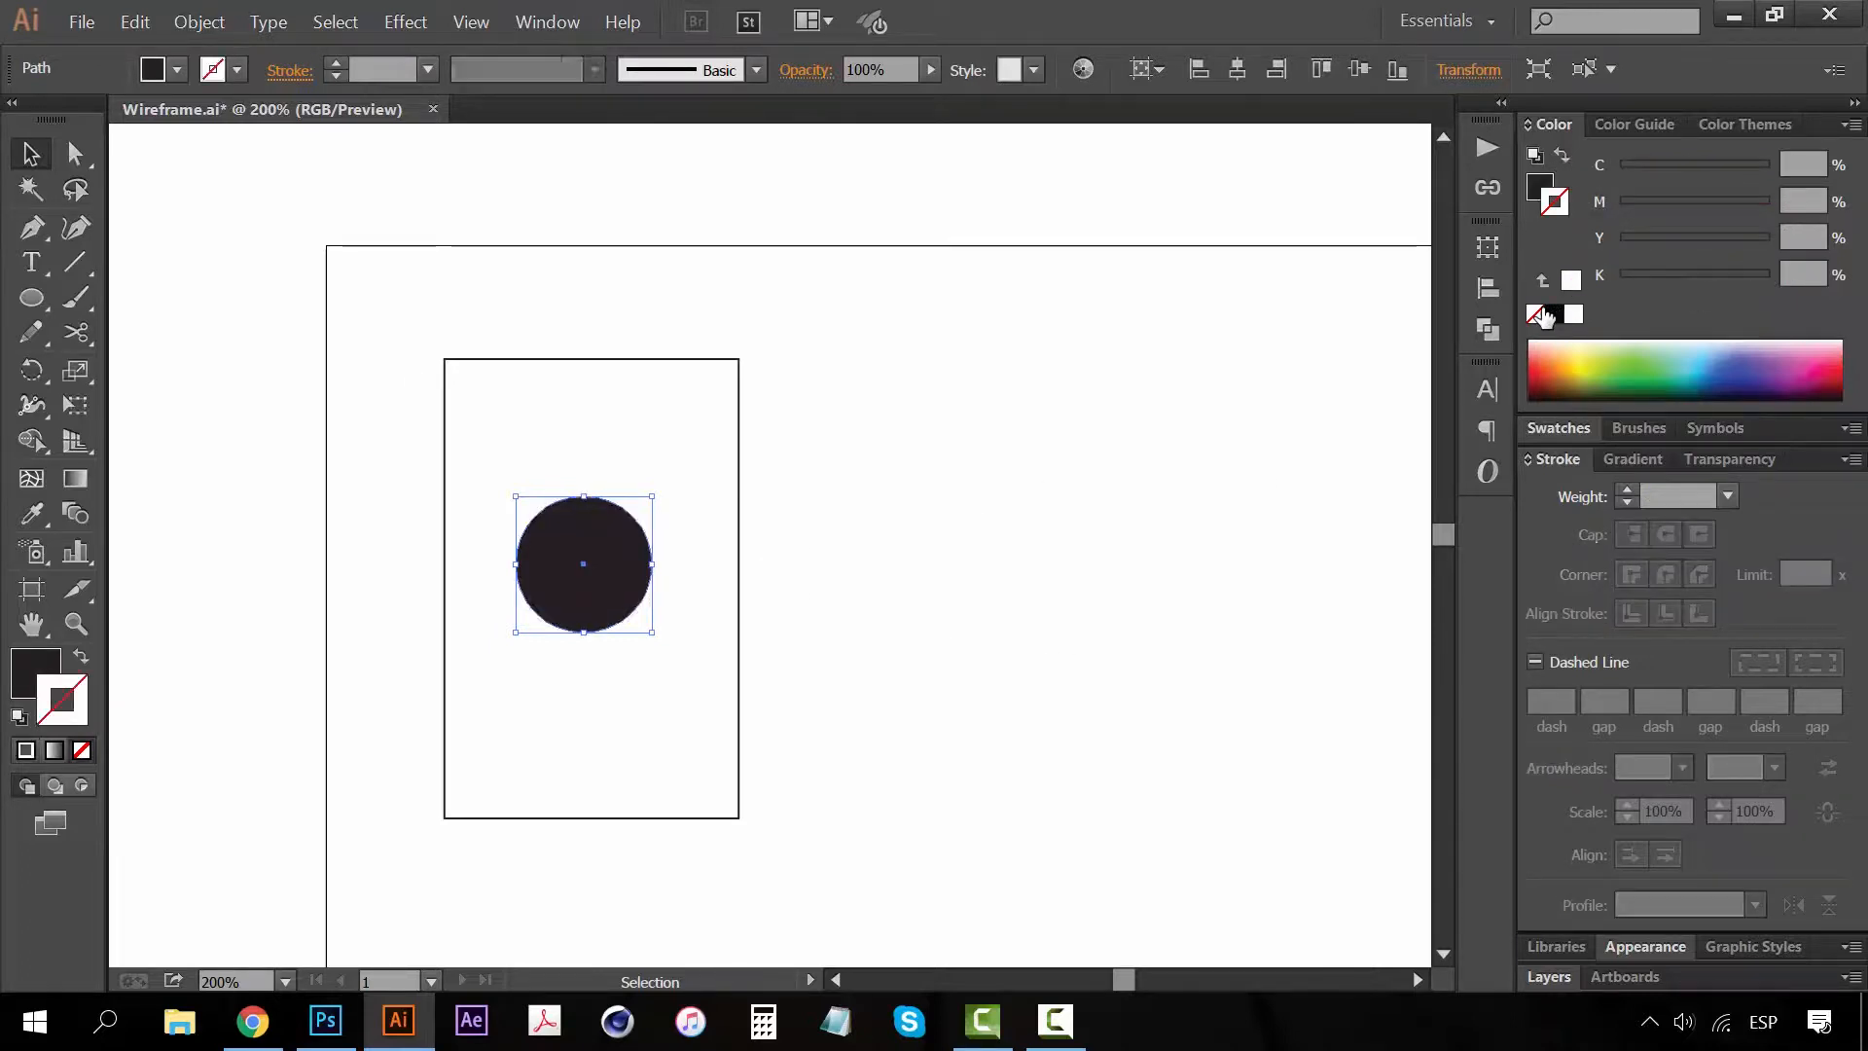
left_click(1538, 184)
left_click(1572, 428)
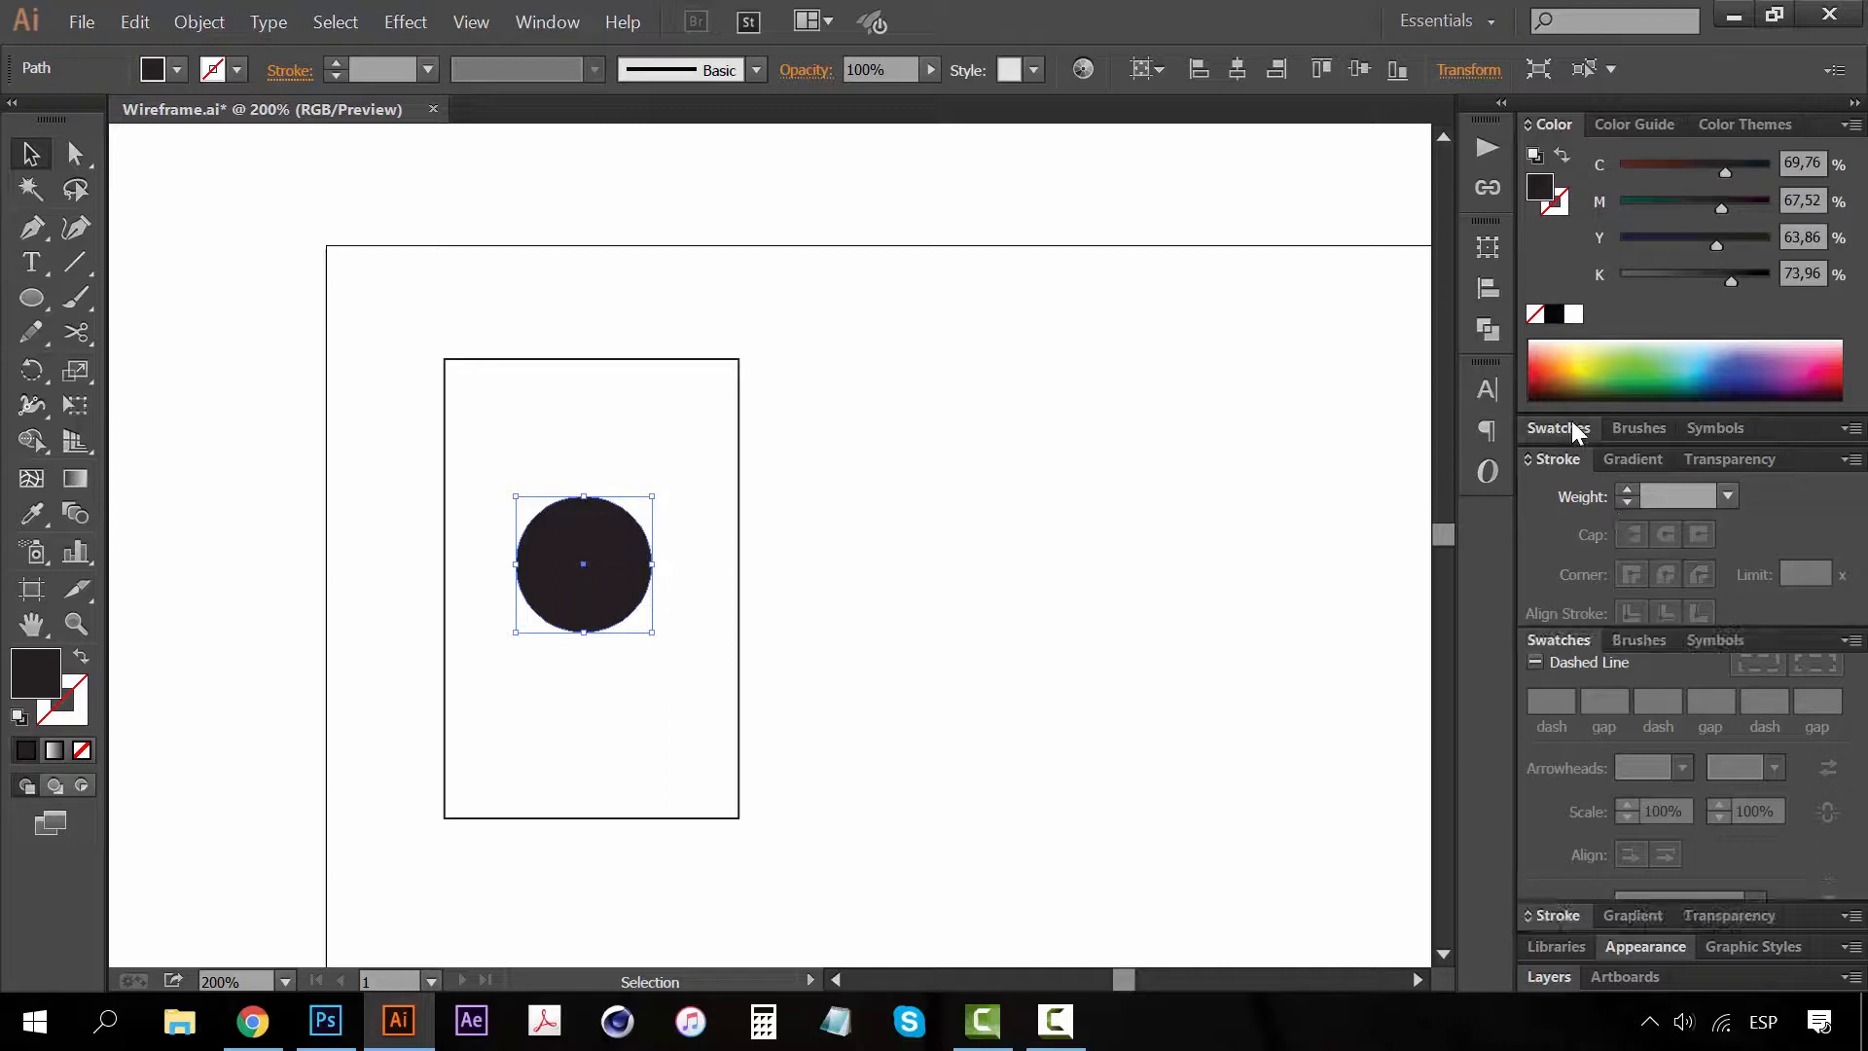
left_click(1718, 808)
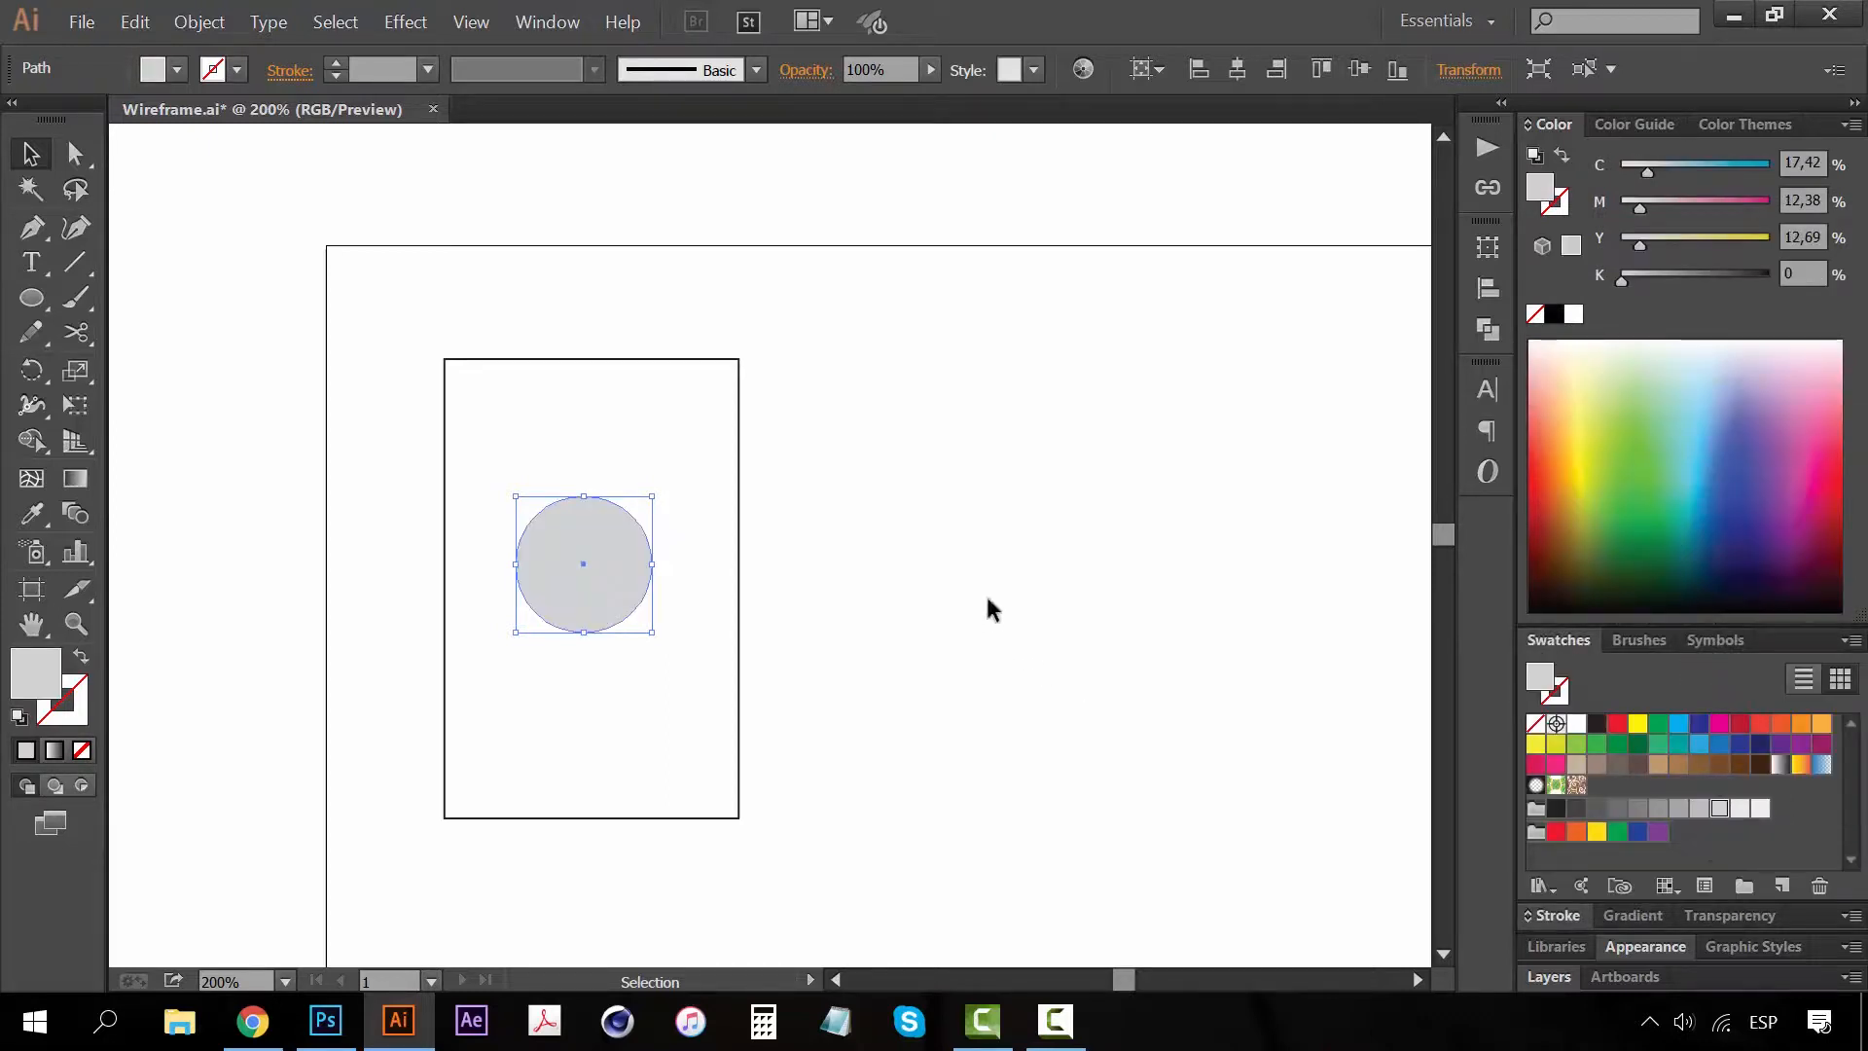
Adjust the gray circle's position so it sits horizontally centred in the rectangular frame
left_click(792, 515)
left_click(607, 562)
left_click_drag(592, 517, 595, 521)
left_click(834, 549)
key("space")
left_click_drag(528, 575, 564, 541)
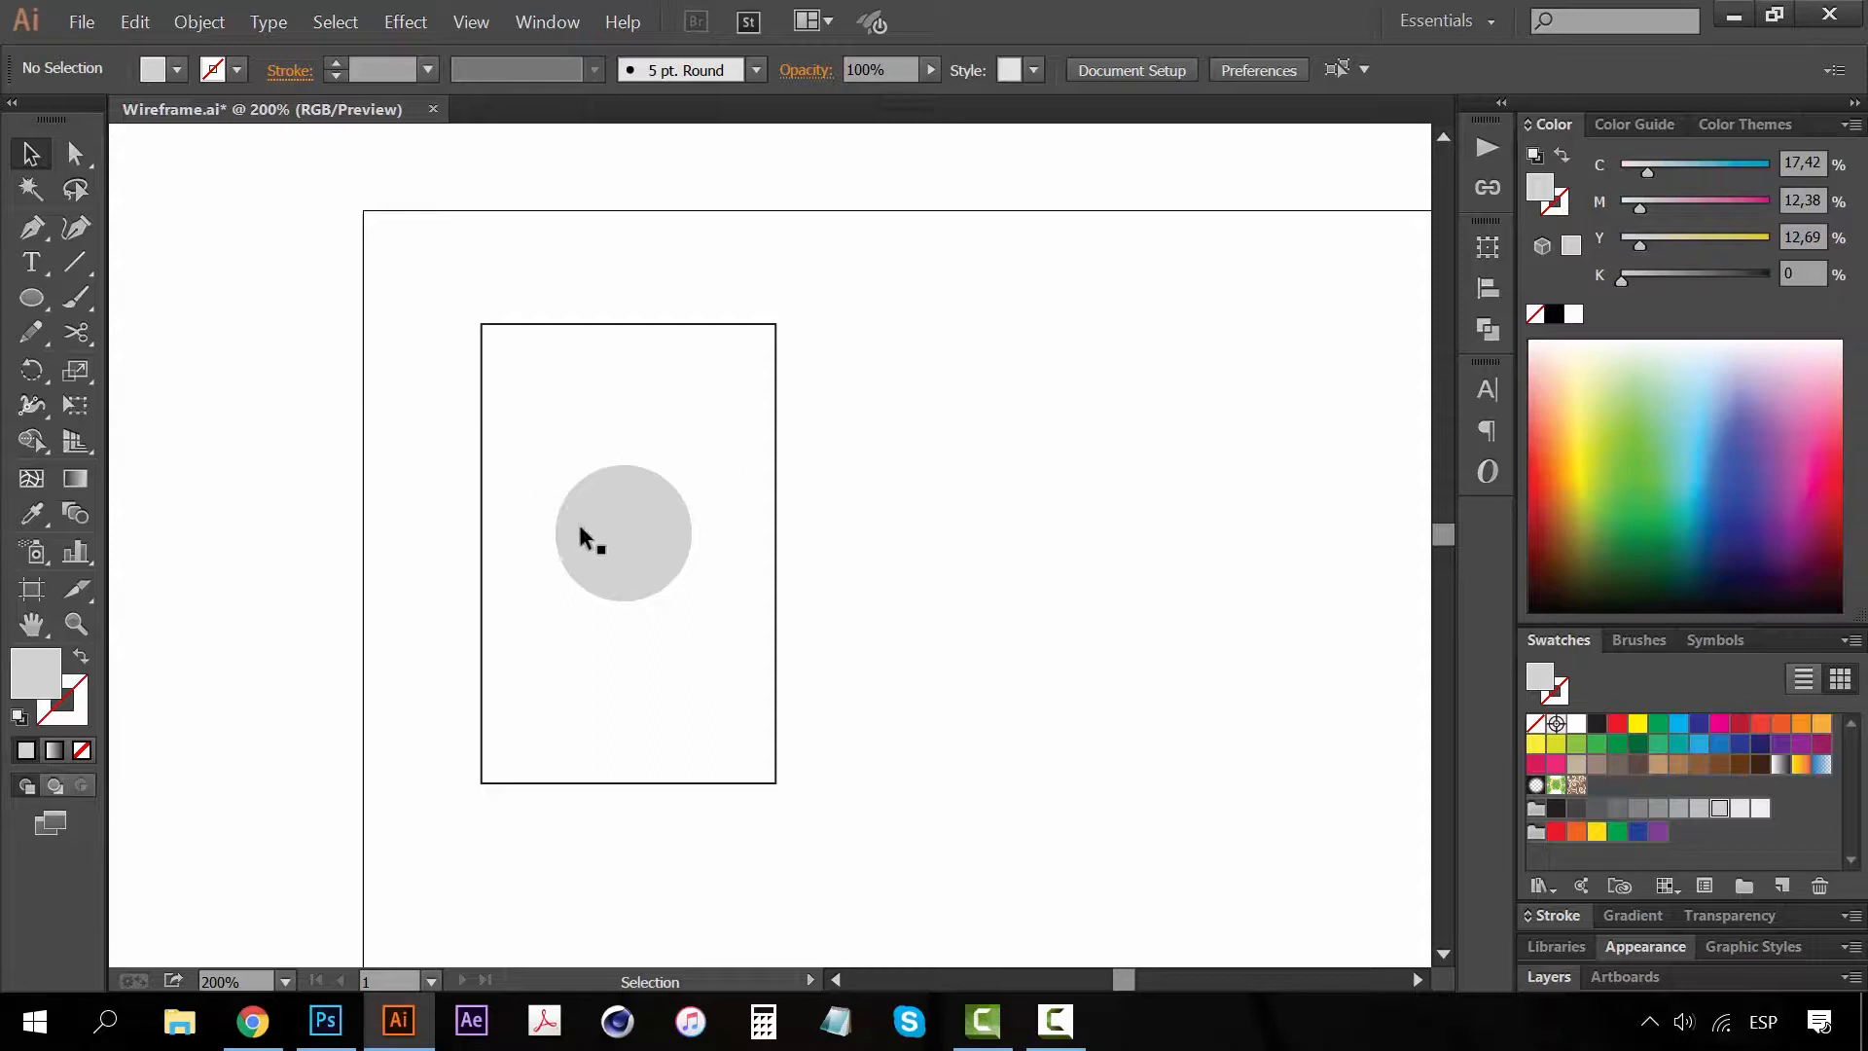
left_click(625, 526)
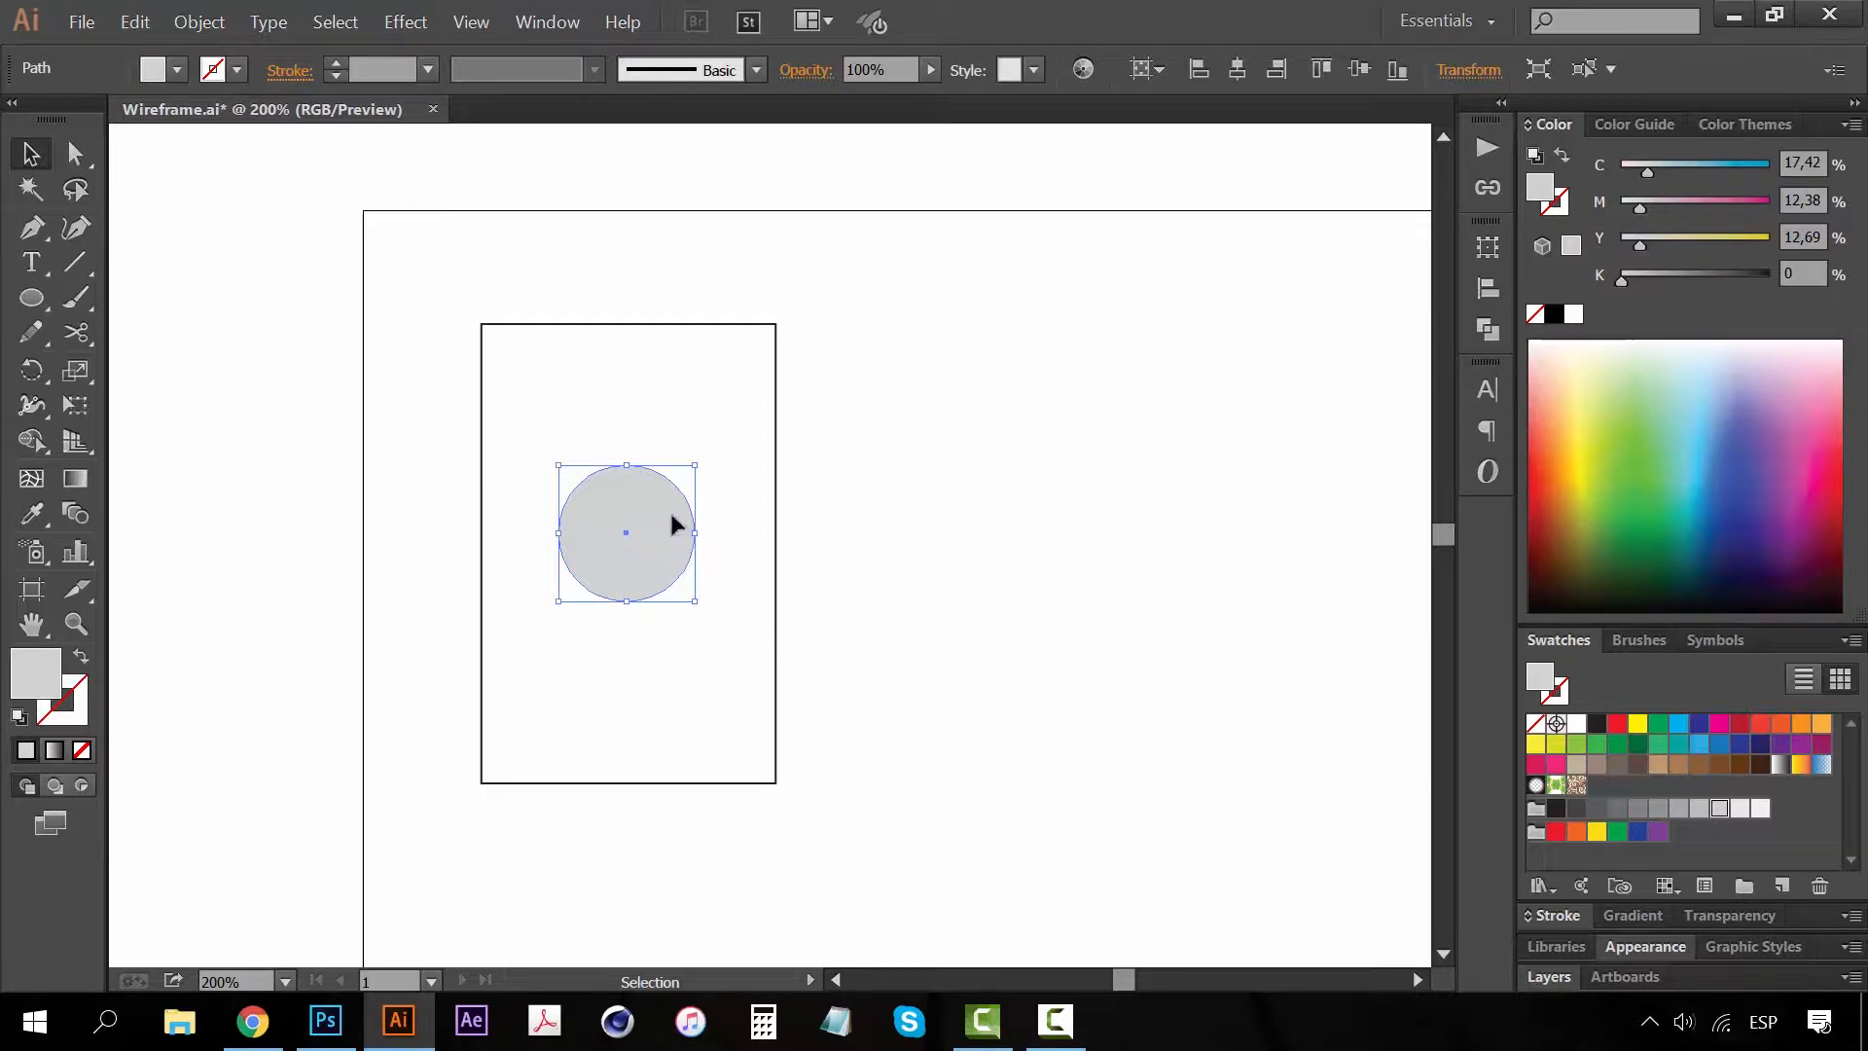
left_click(1007, 601)
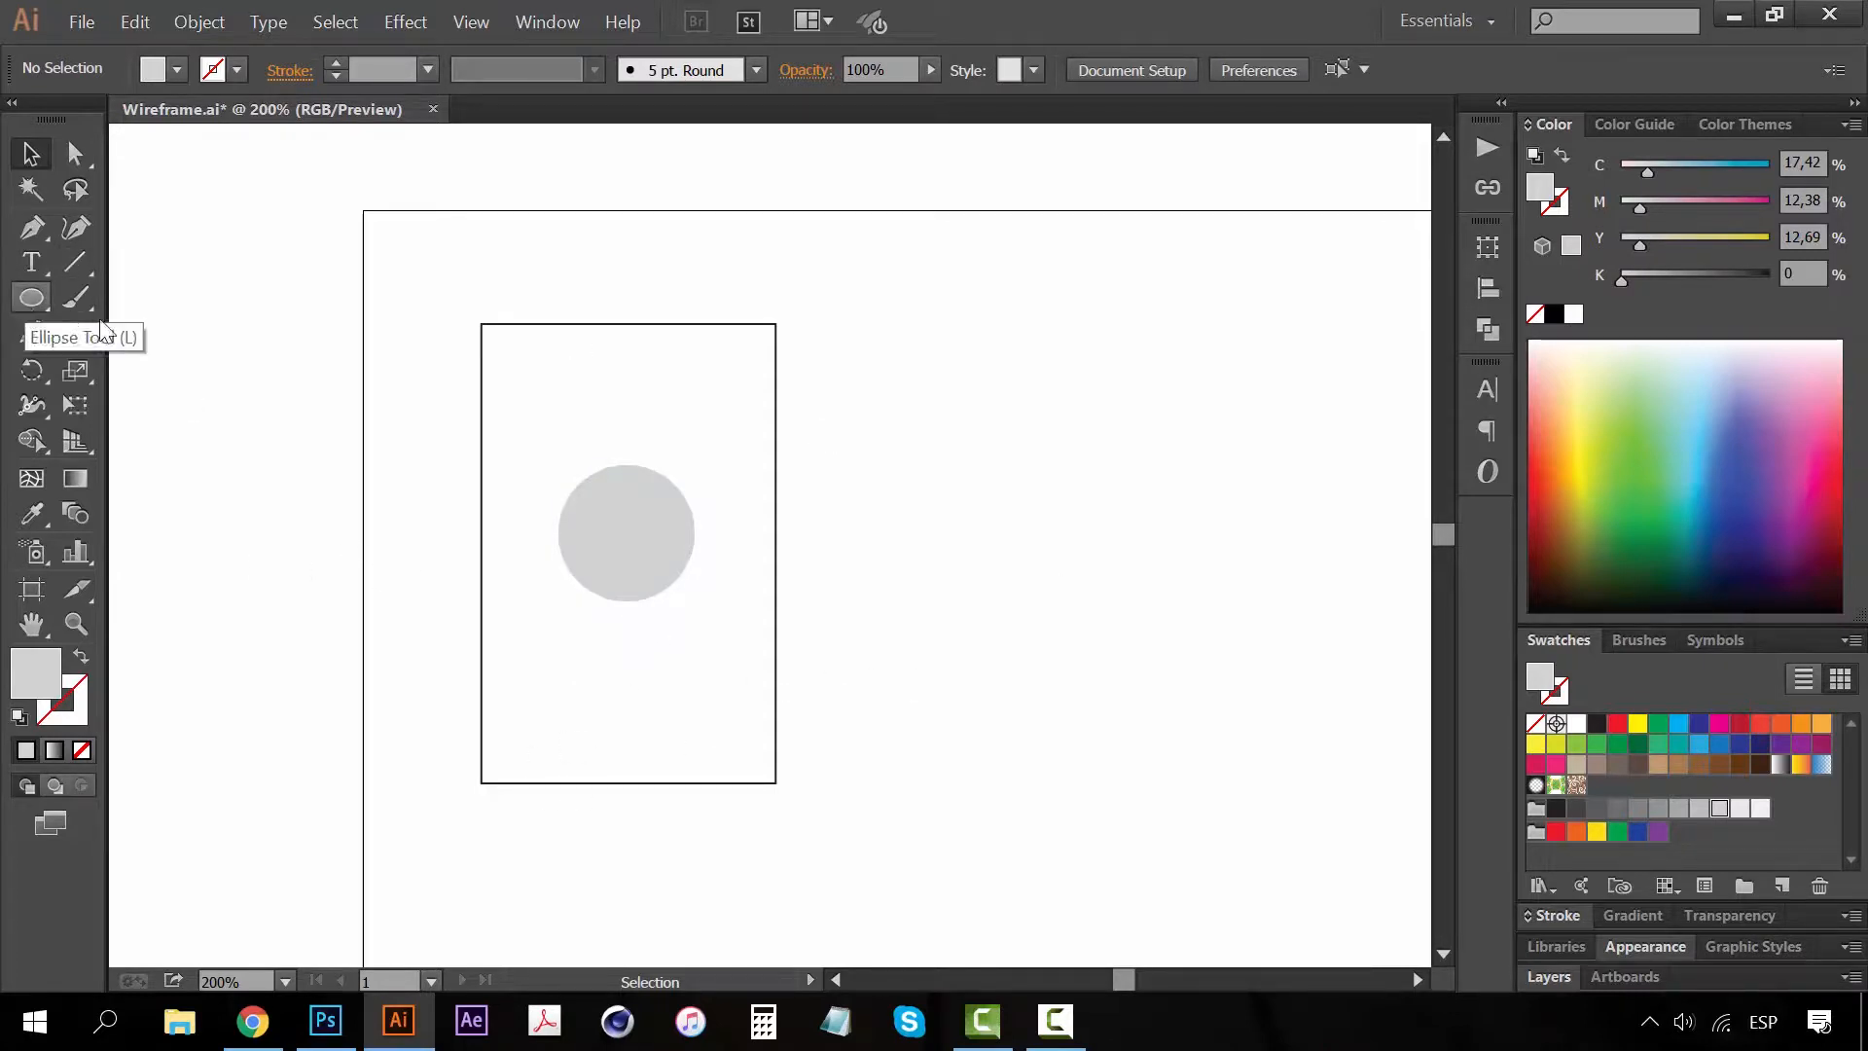
Draw a thin light gray bar below the circle and place an identical copy directly underneath it
left_click(26, 303)
left_click(172, 304)
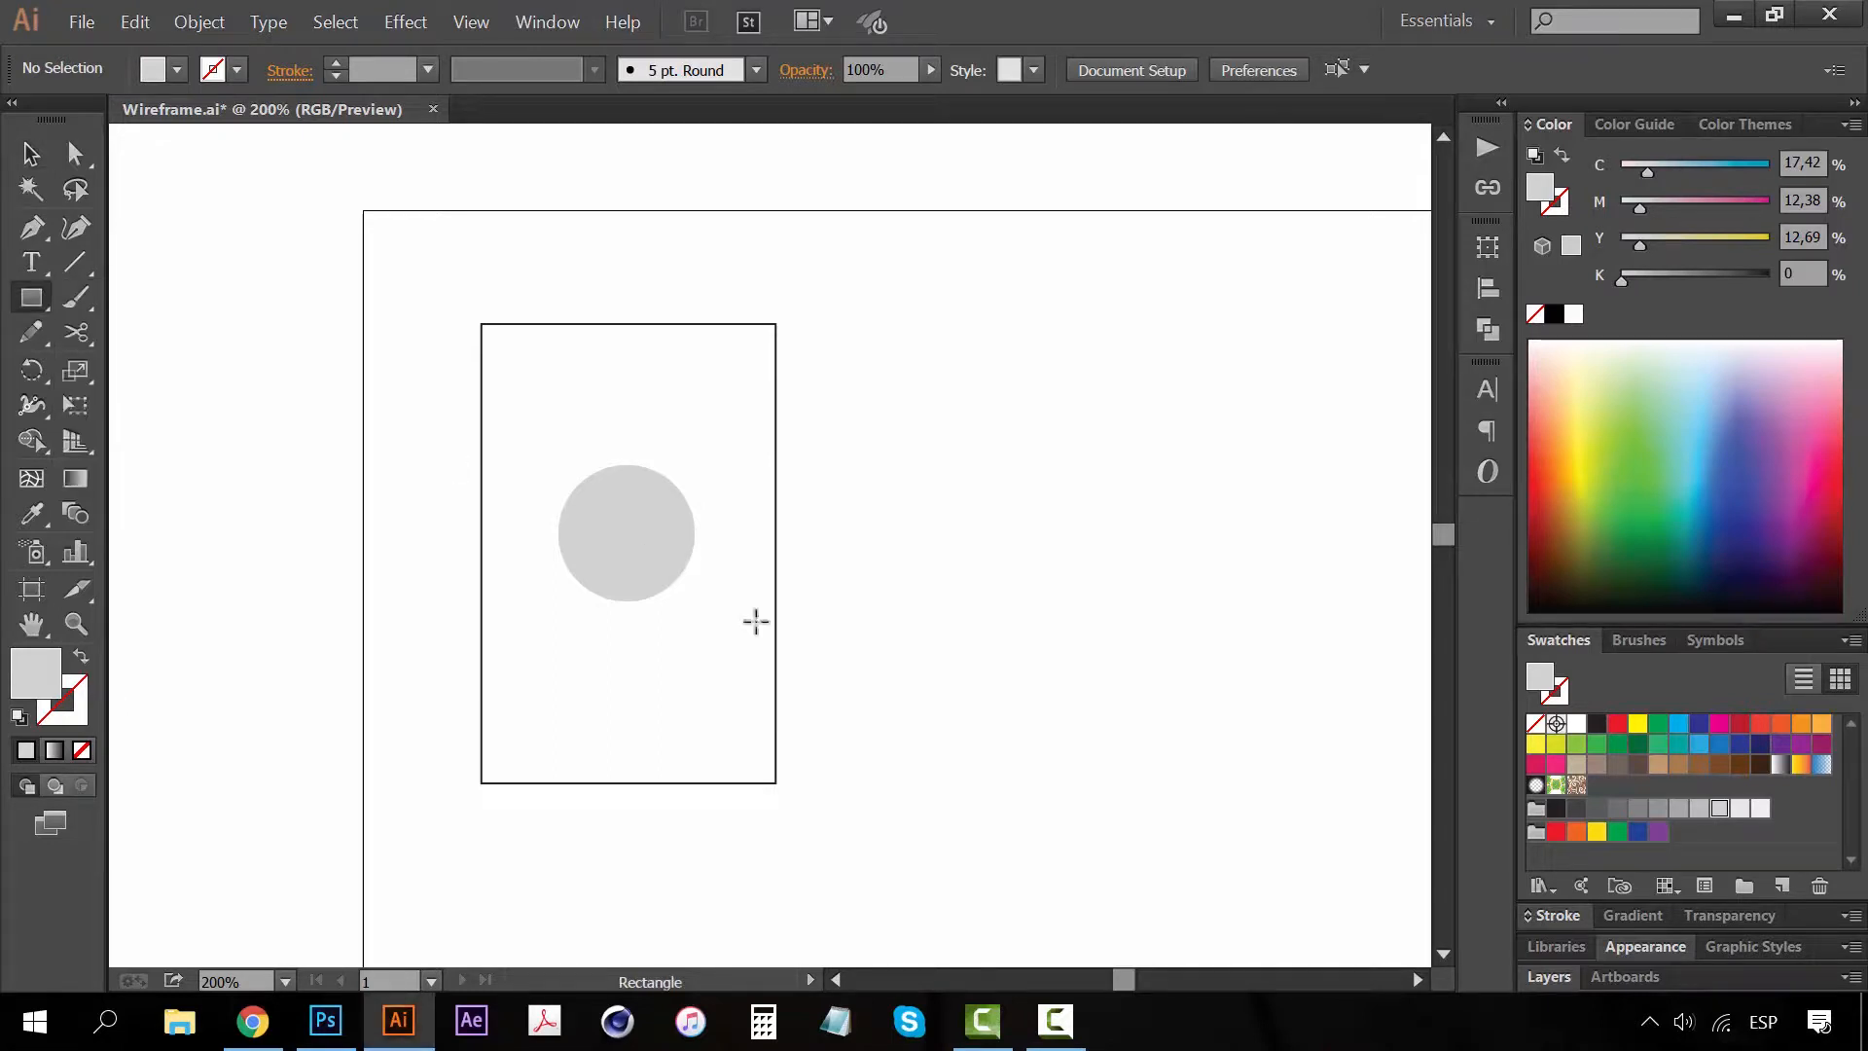
mouse_move(550, 646)
left_mouse_down()
mouse_move(709, 667)
mouse_move(671, 698)
left_mouse_up()
key("v")
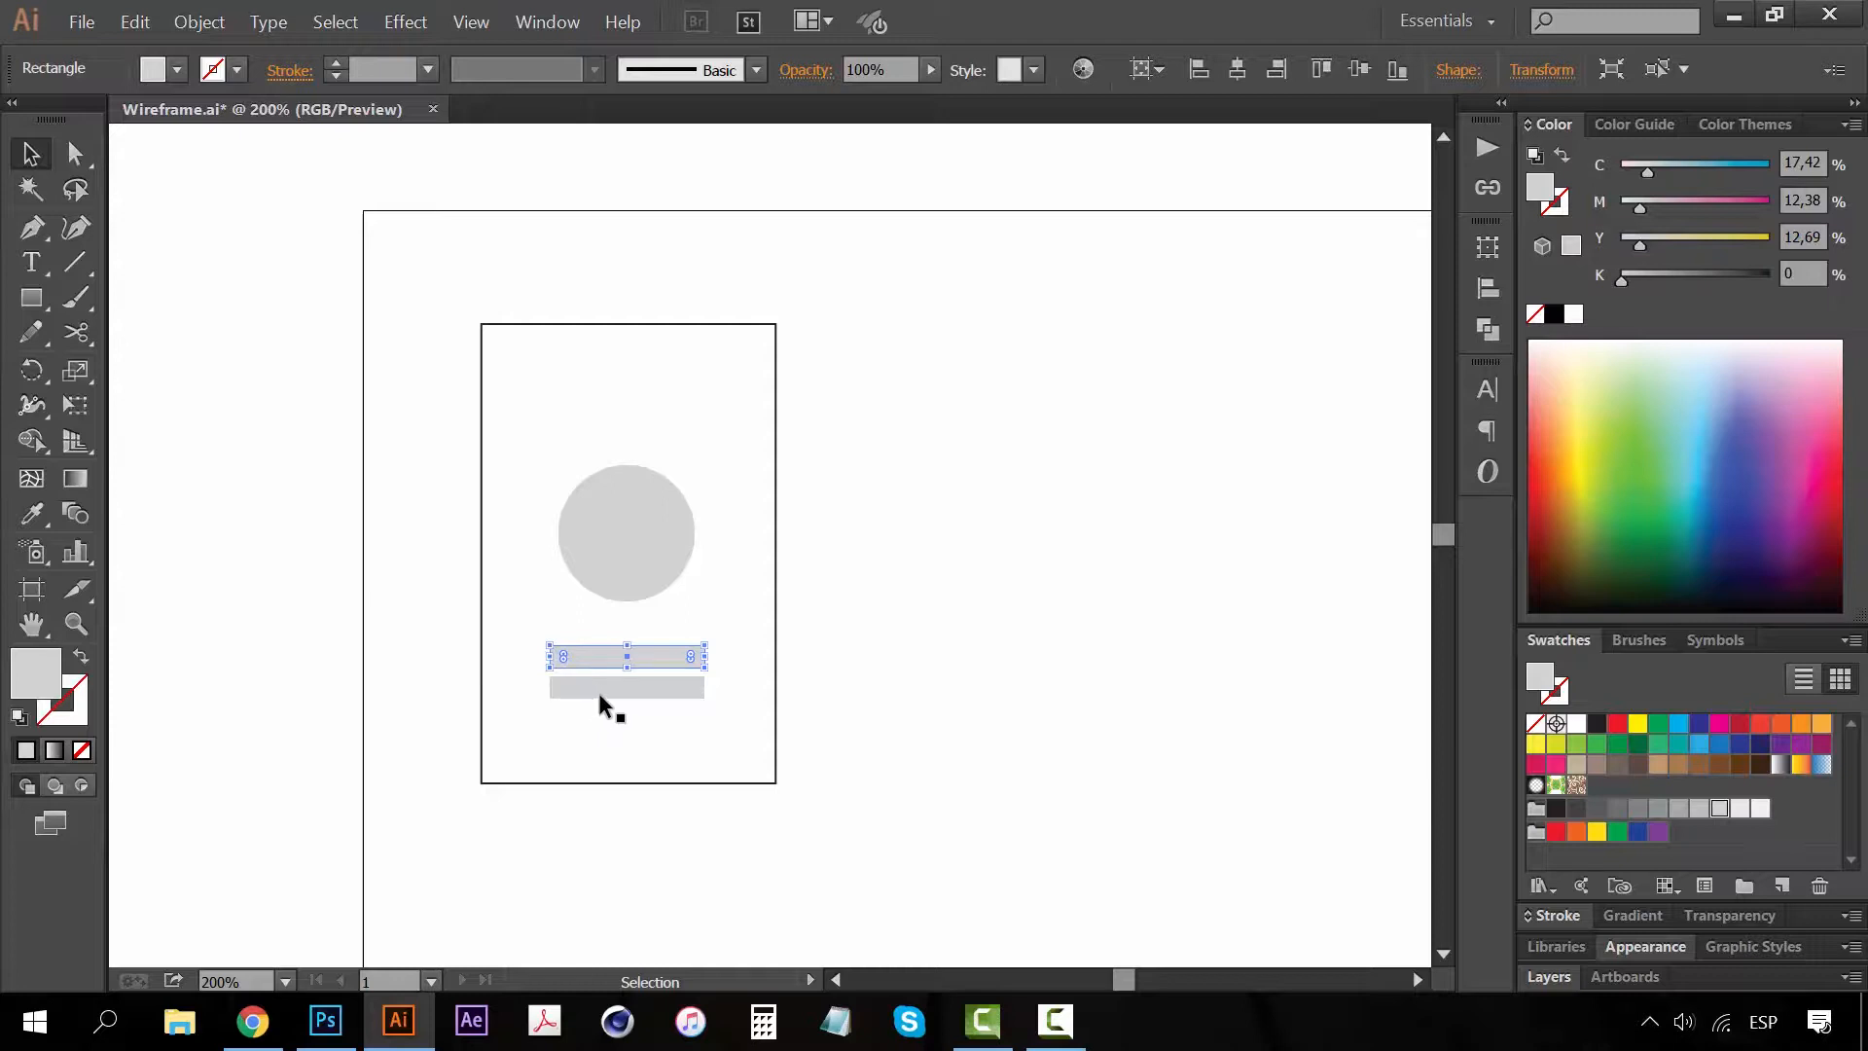
left_click(598, 697)
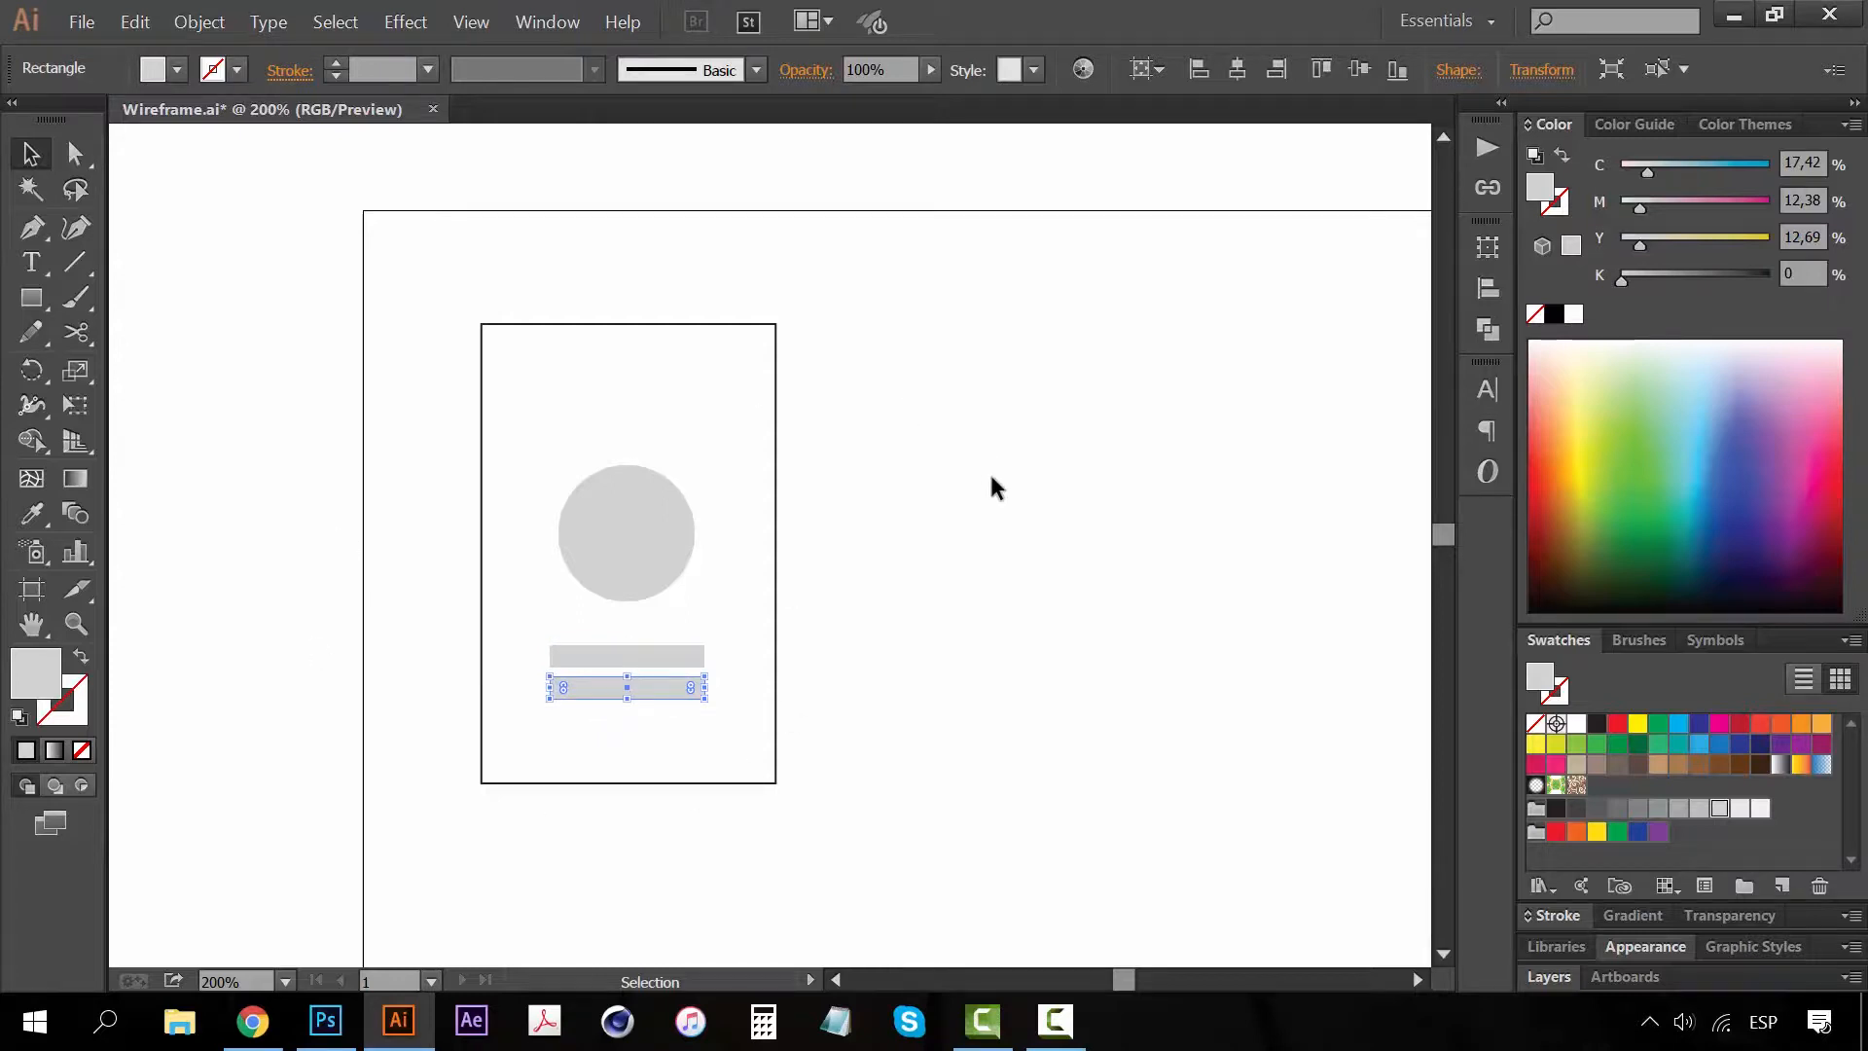
left_click(994, 486)
Shift the circle and both bars together slightly upward inside the frame
left_click(637, 686)
left_click(633, 654, "shift")
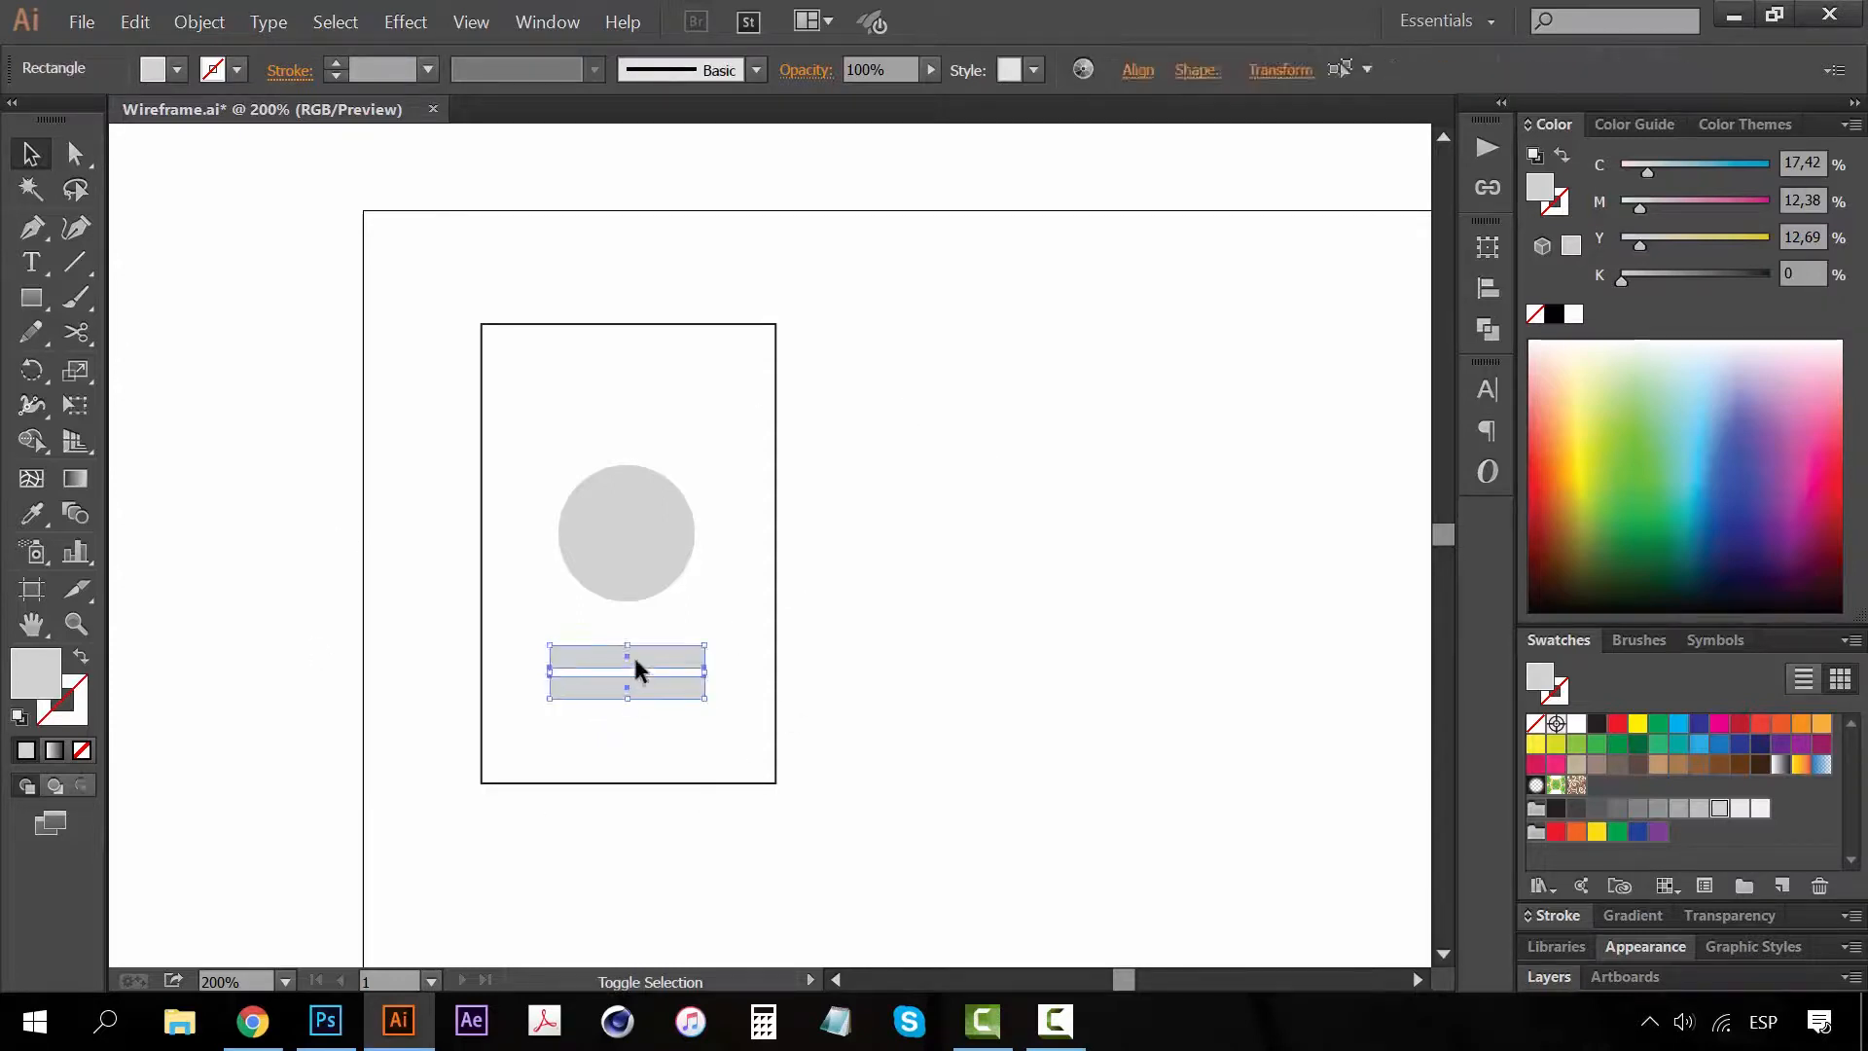
left_click(642, 553, "shift")
key("Up")
key("Up")
key("Up")
key("Up")
key("Up")
key("Up")
key("Up")
key("Up")
left_click(854, 598)
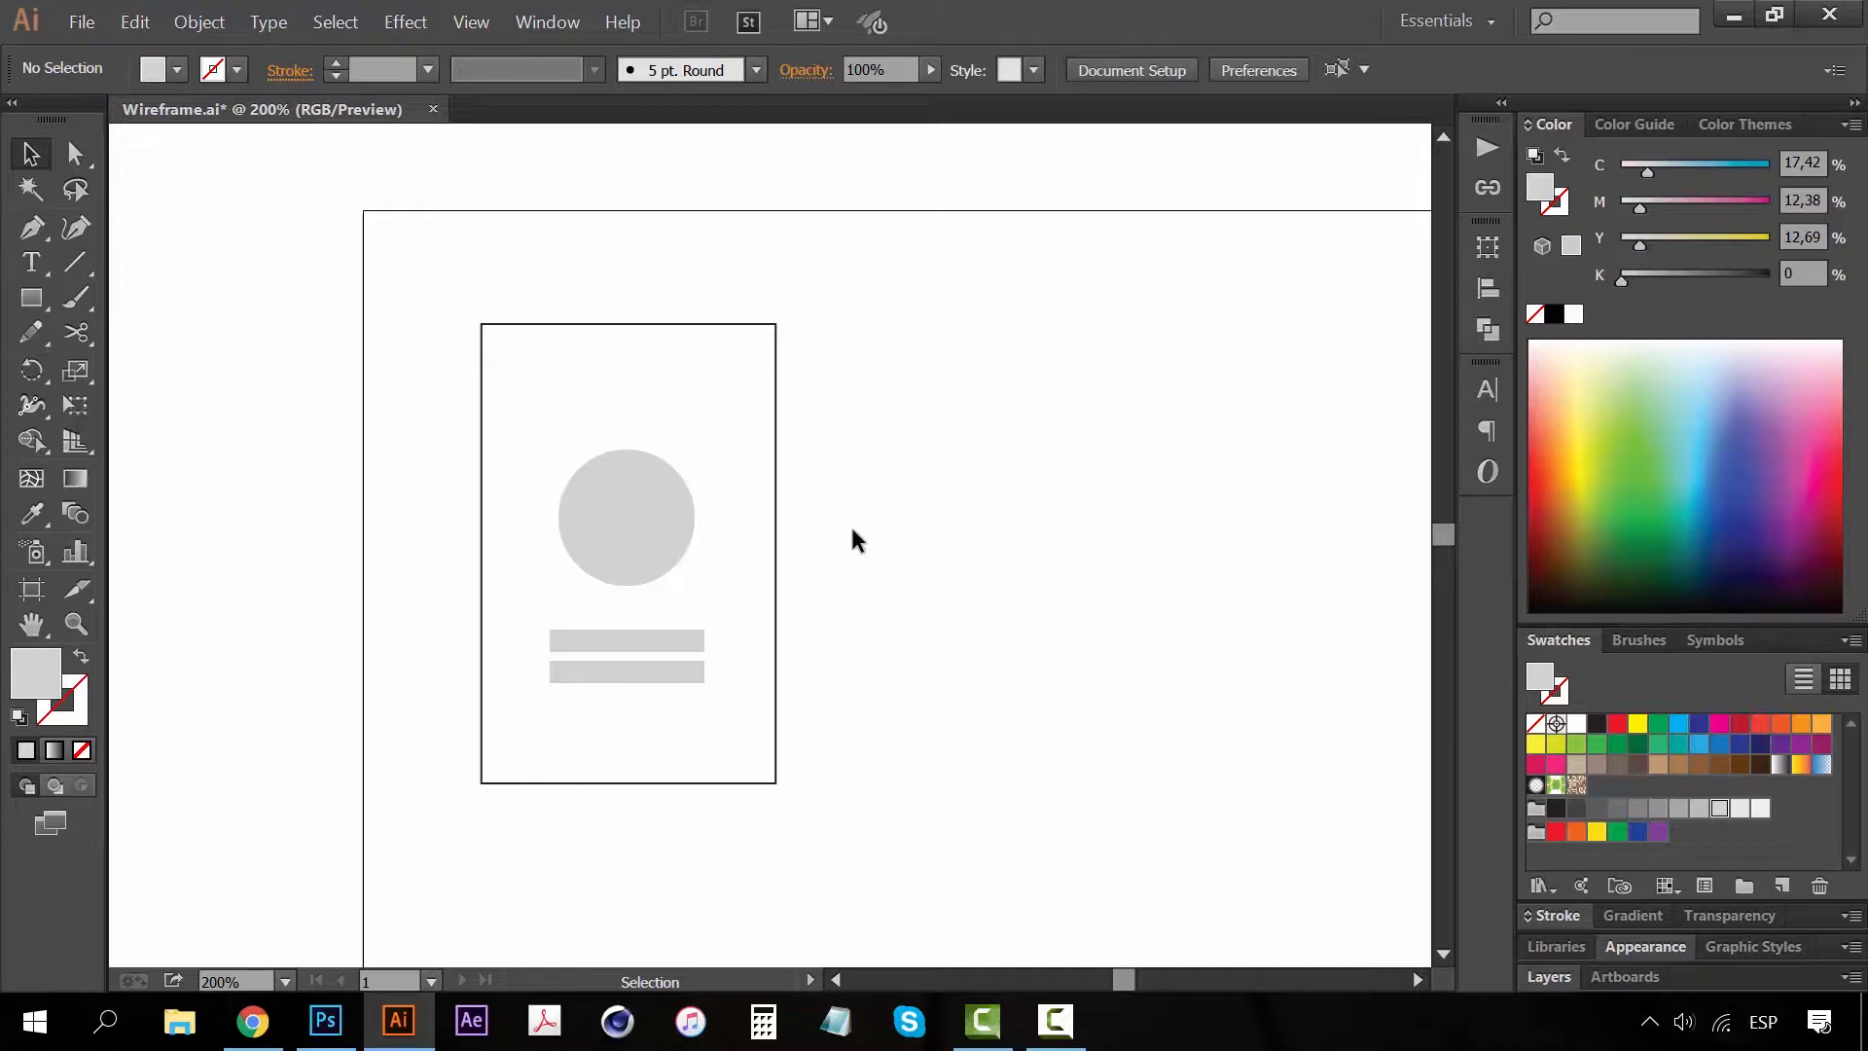
Add the text "Intro Screen" above the frame and centre it just over the frame's top edge
left_click(31, 262)
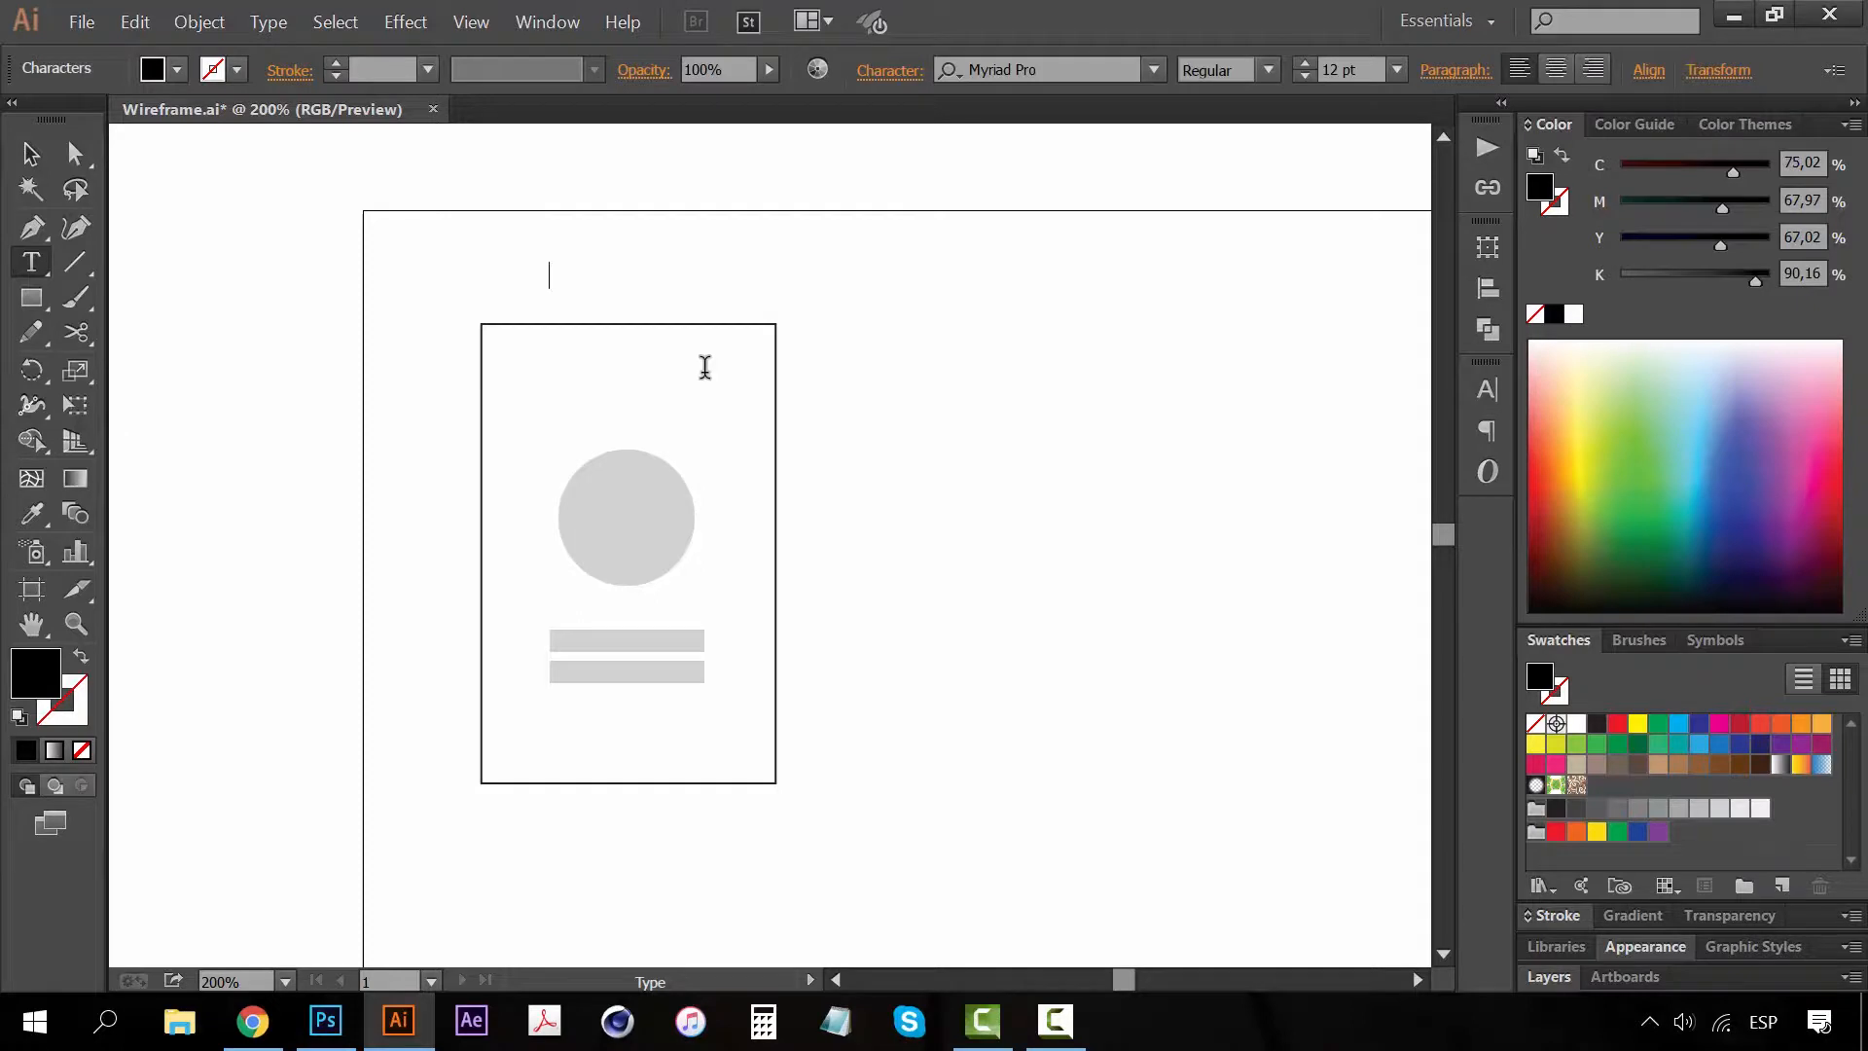
type("tro Screen")
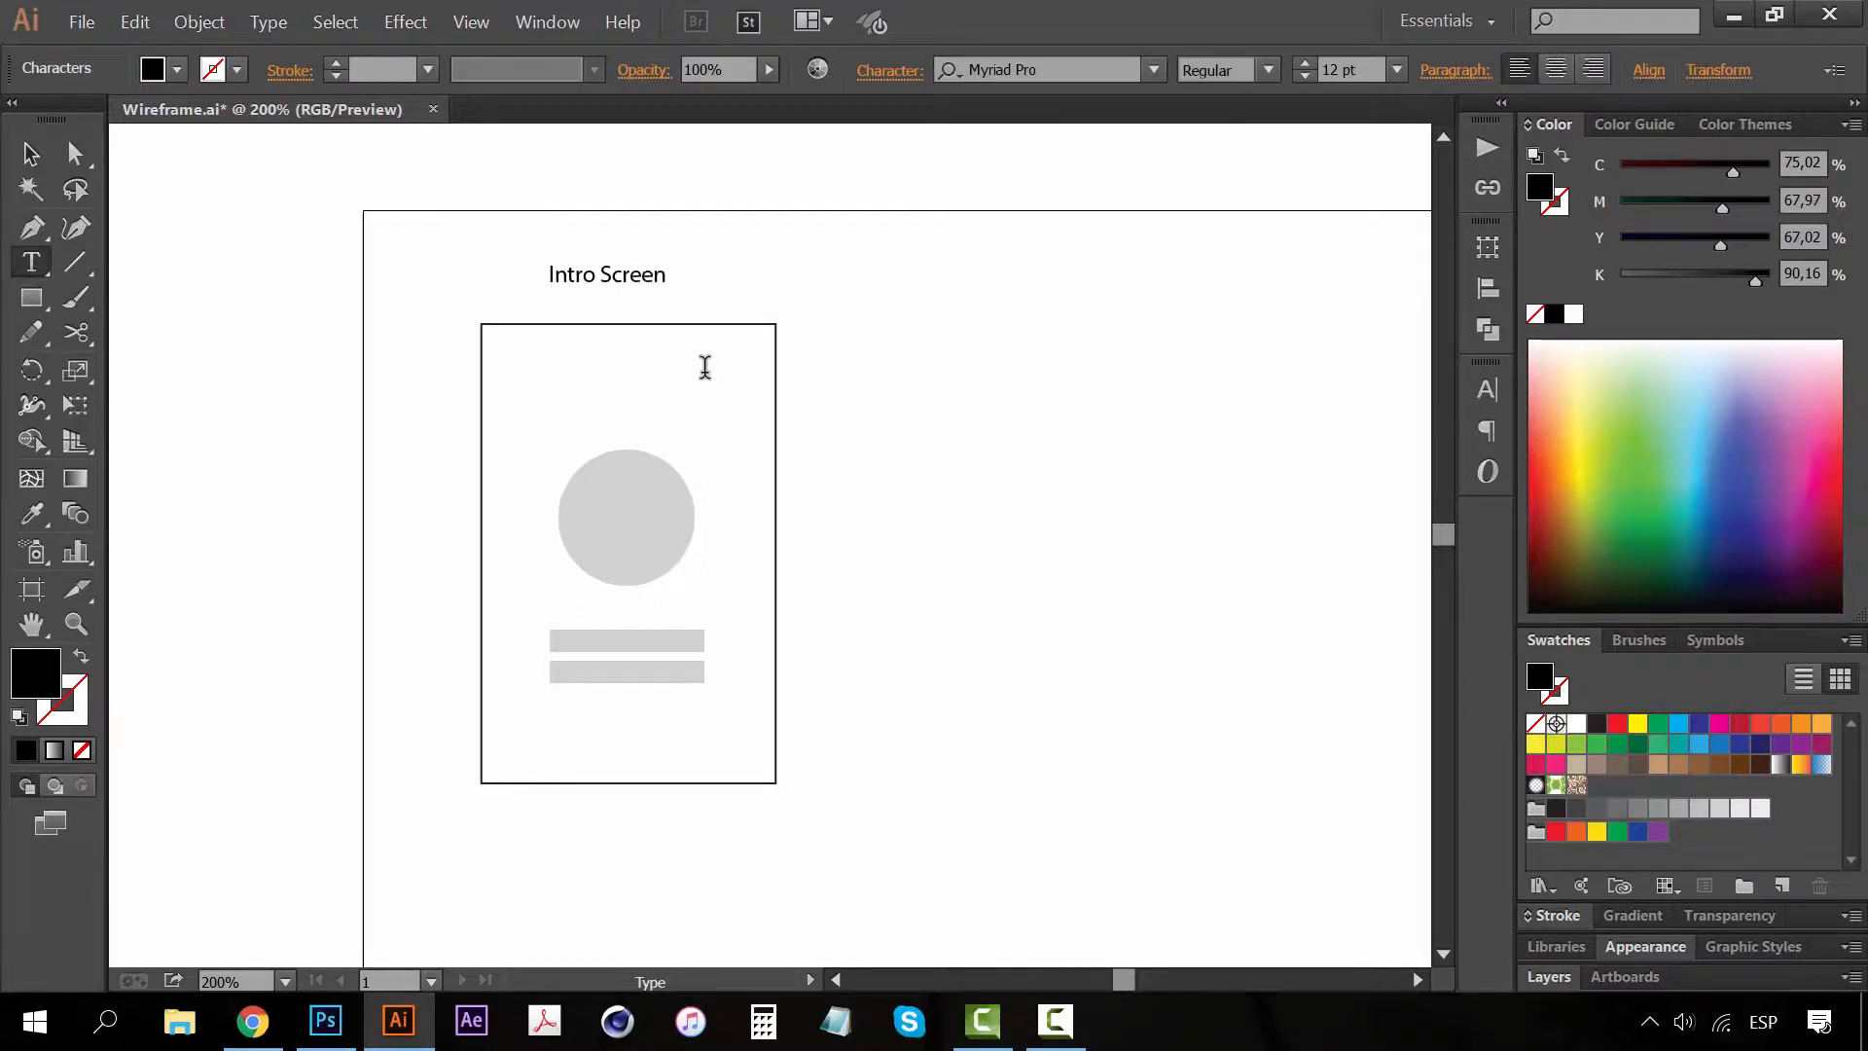
left_click(29, 153)
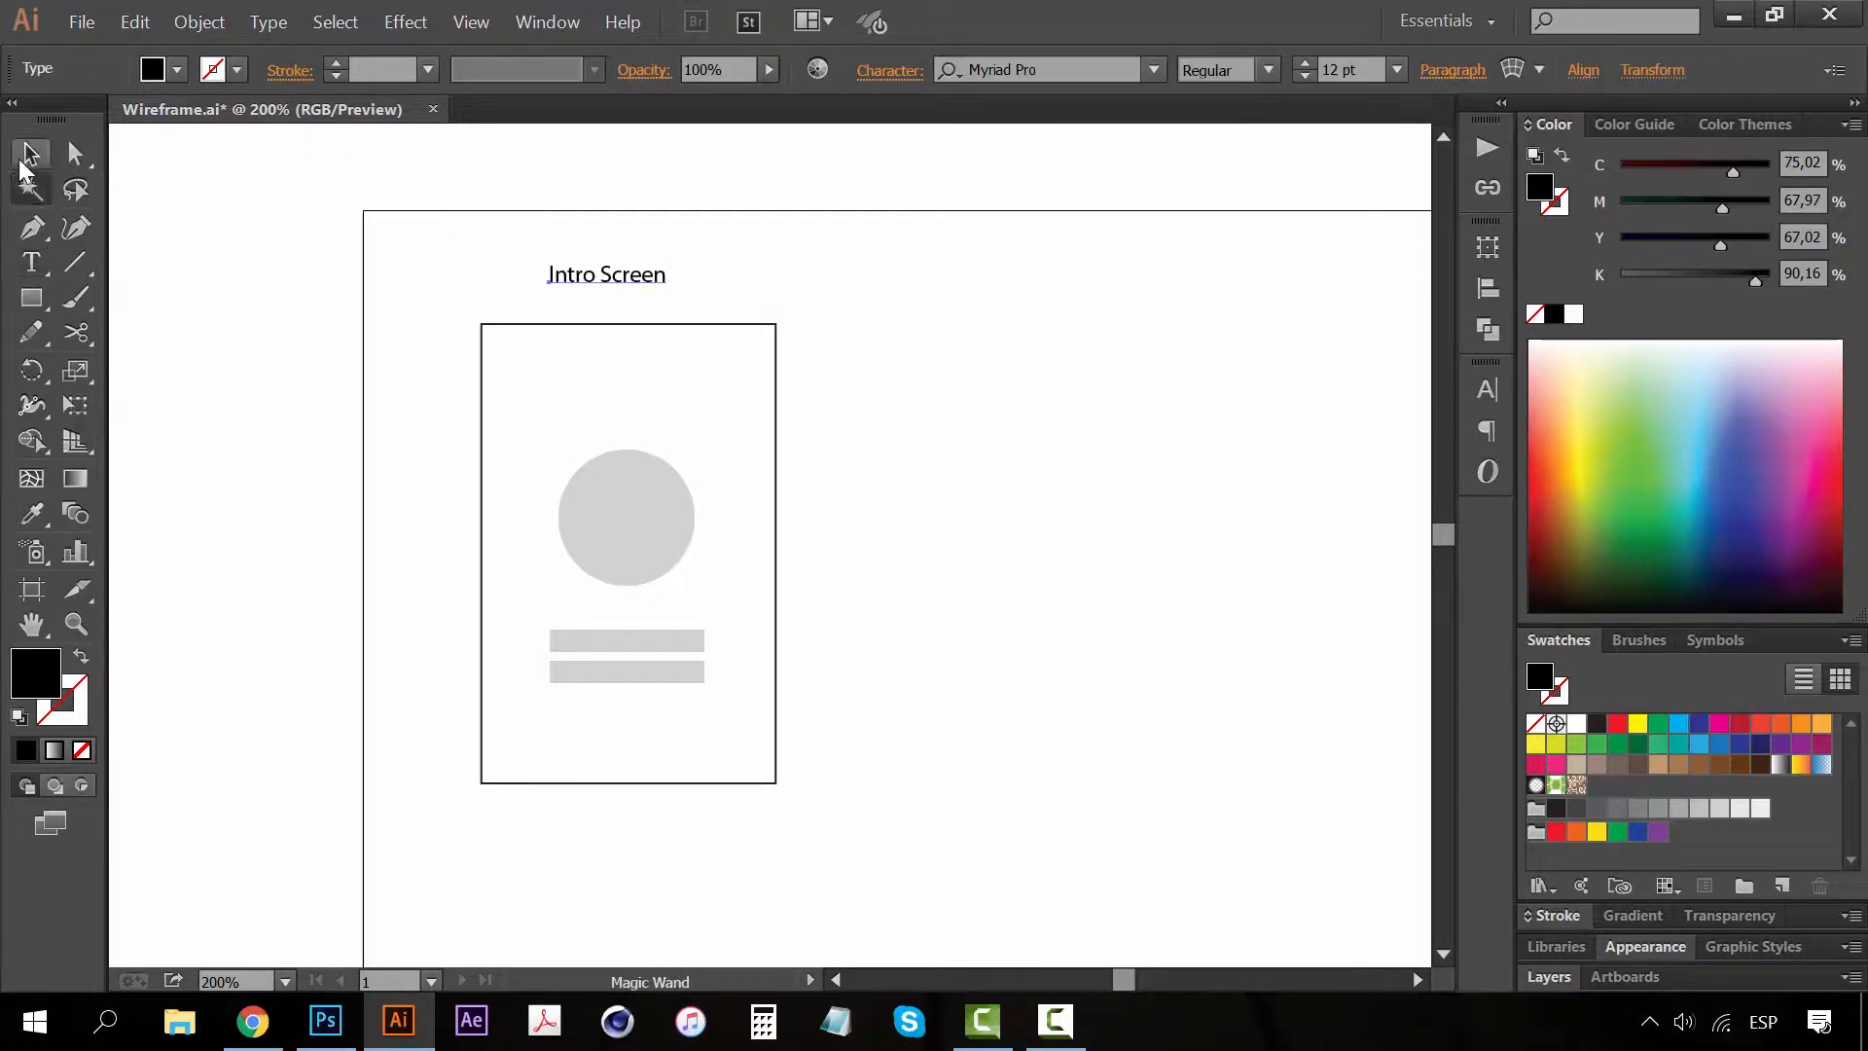
left_click(400, 366)
left_click_drag(620, 290, 638, 315)
left_click_drag(958, 582, 778, 526)
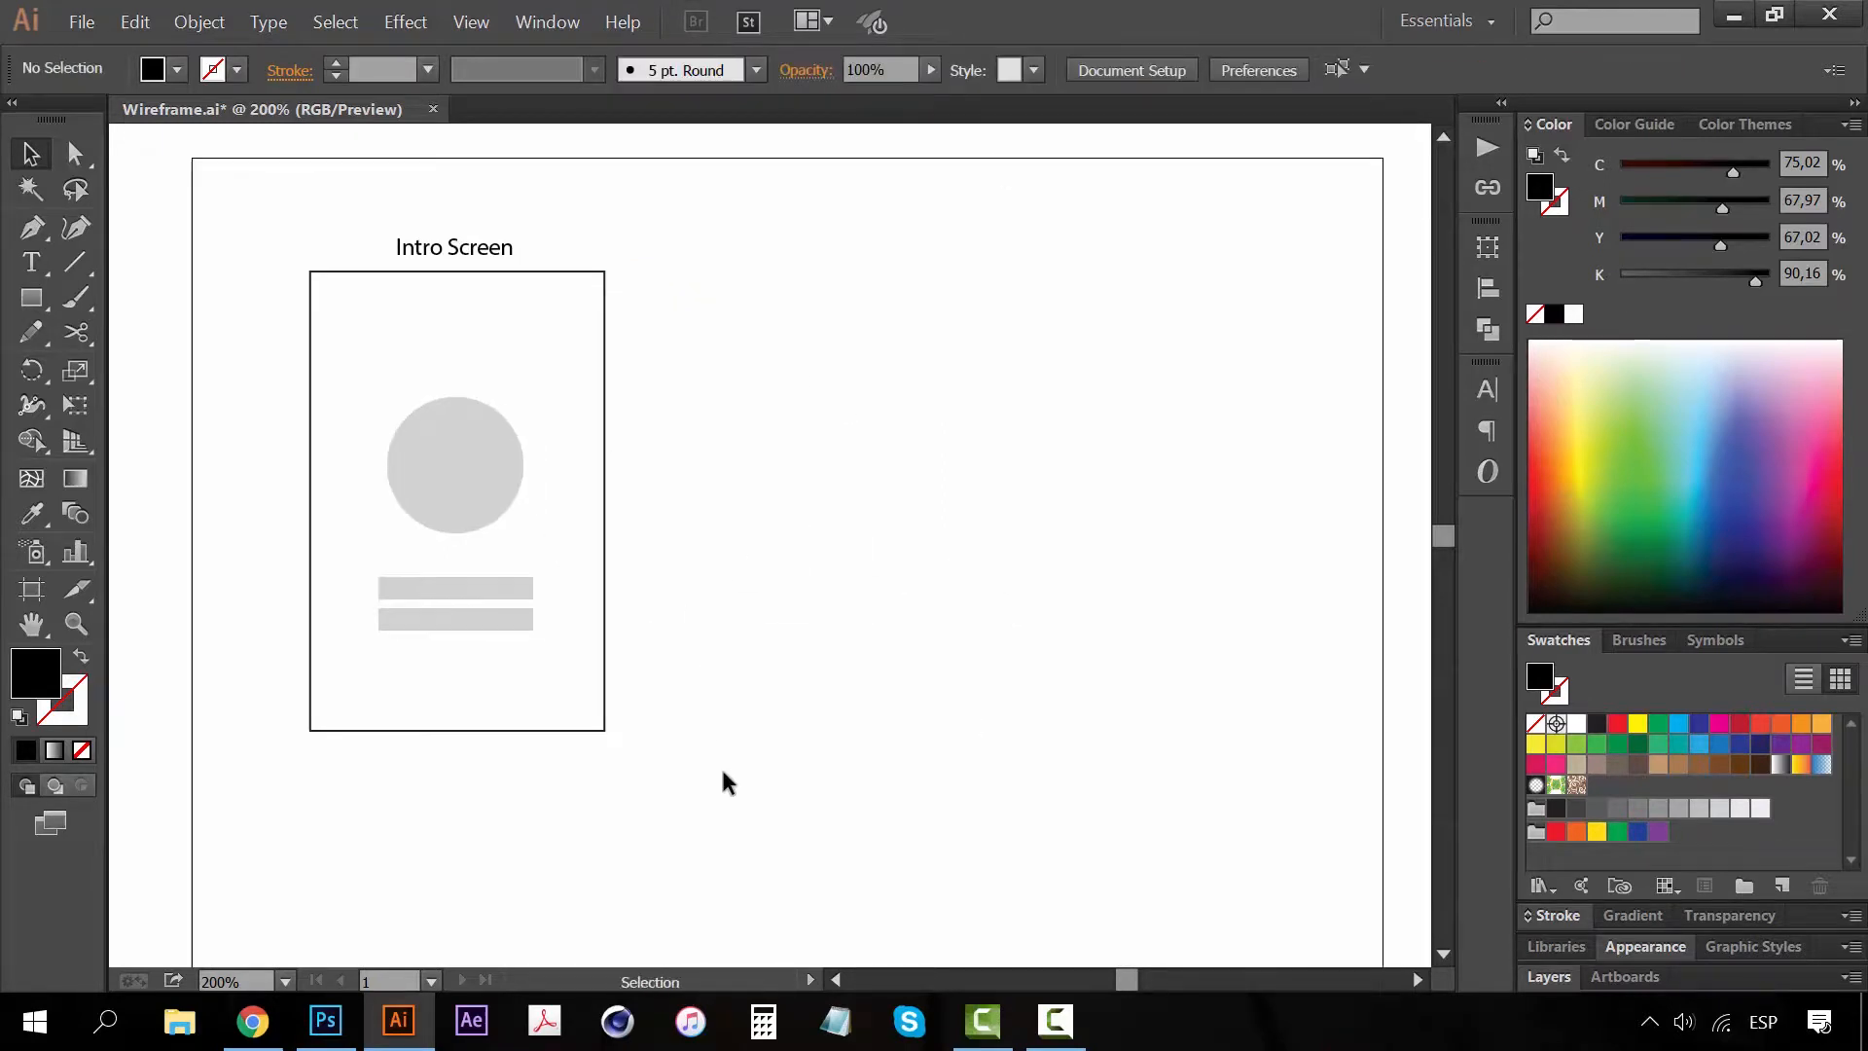
Duplicate the frame with its circle and bars, without the title, to the right of the original at the same height
left_click_drag(725, 776, 328, 230)
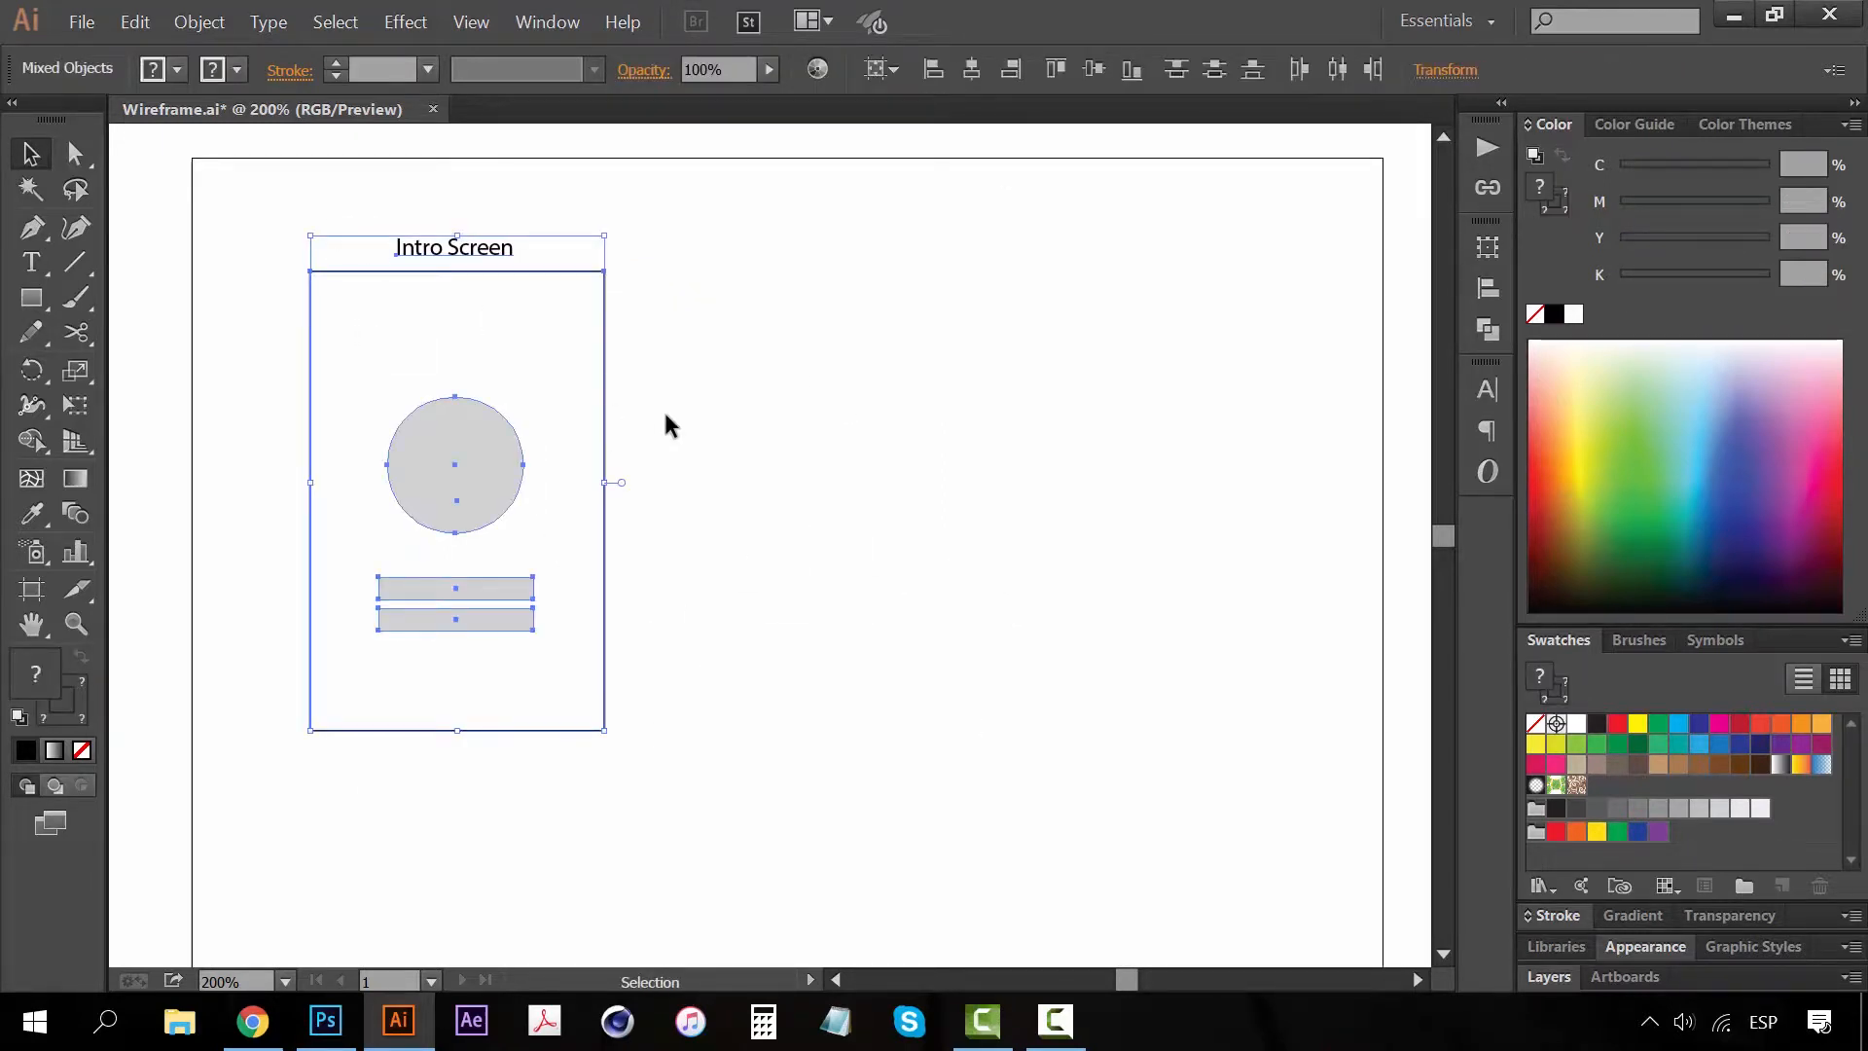
left_click(696, 680)
left_click_drag(698, 713, 836, 445)
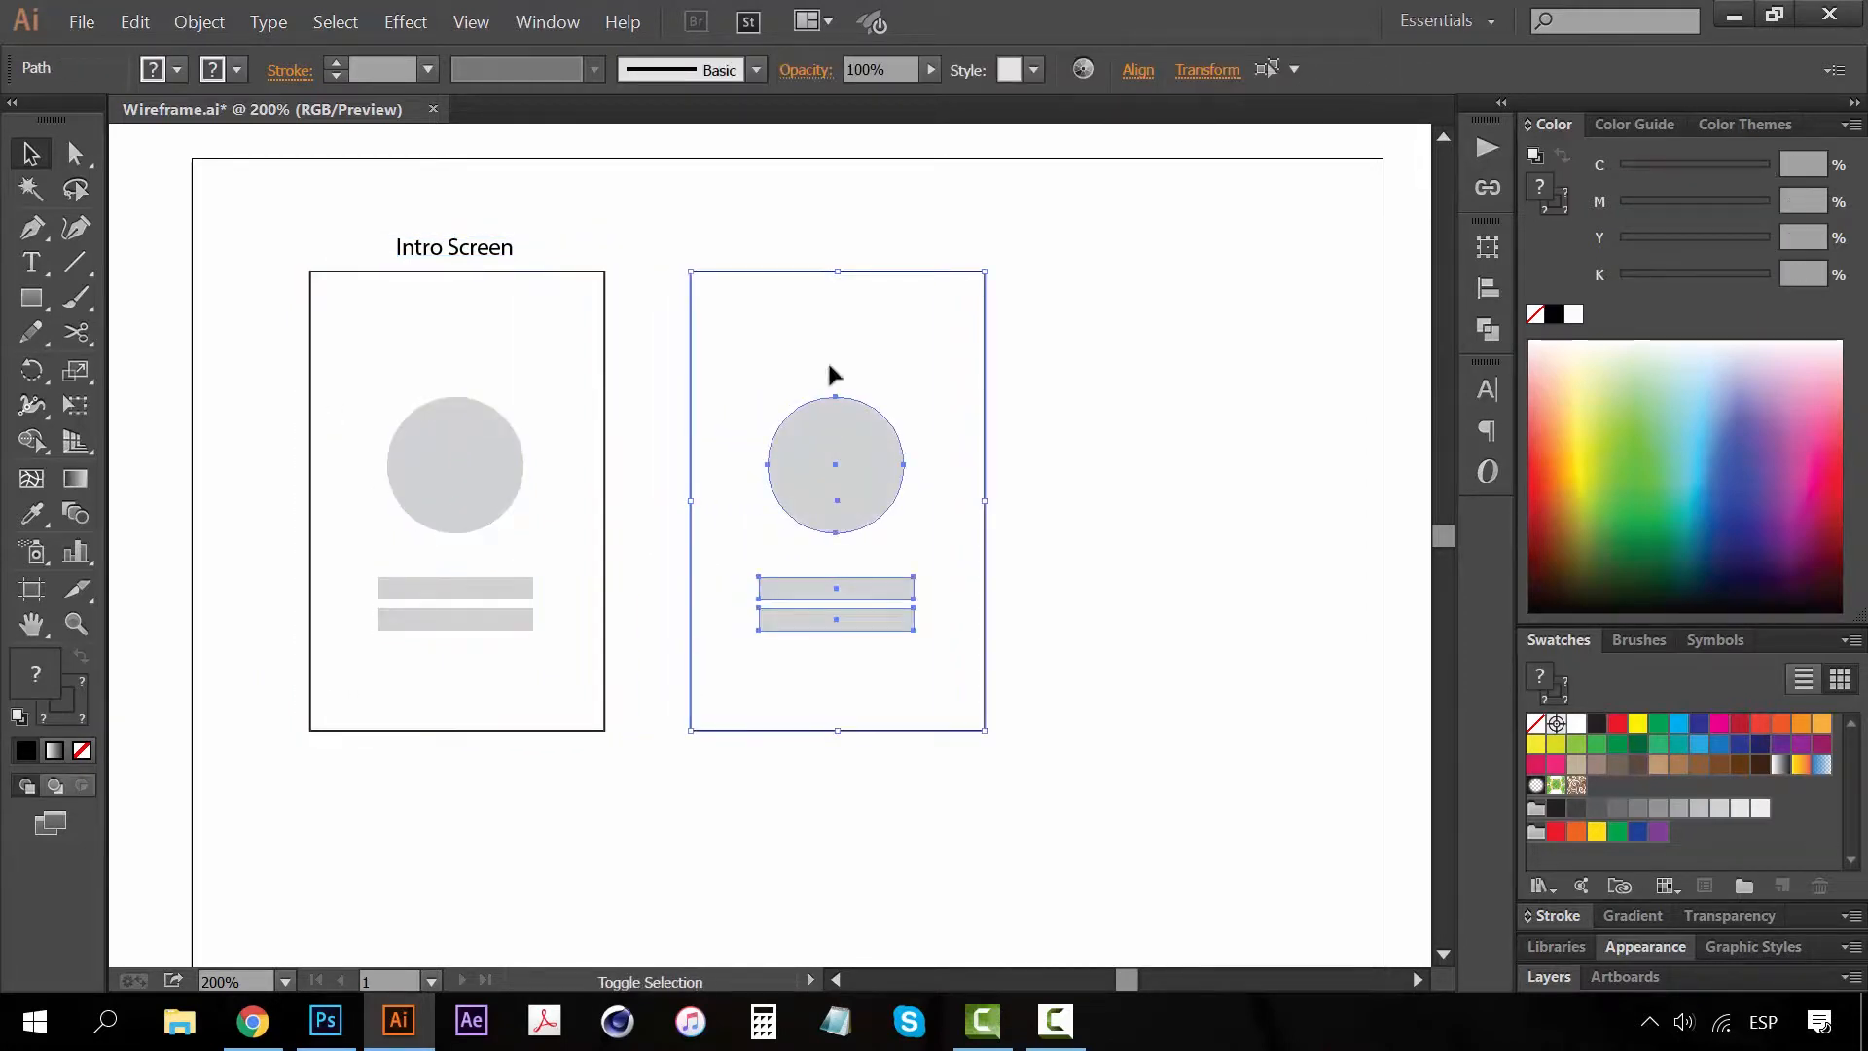
left_click(852, 329)
Delete the circle from the copied screen and move its upper bar higher in the frame
left_click(846, 488)
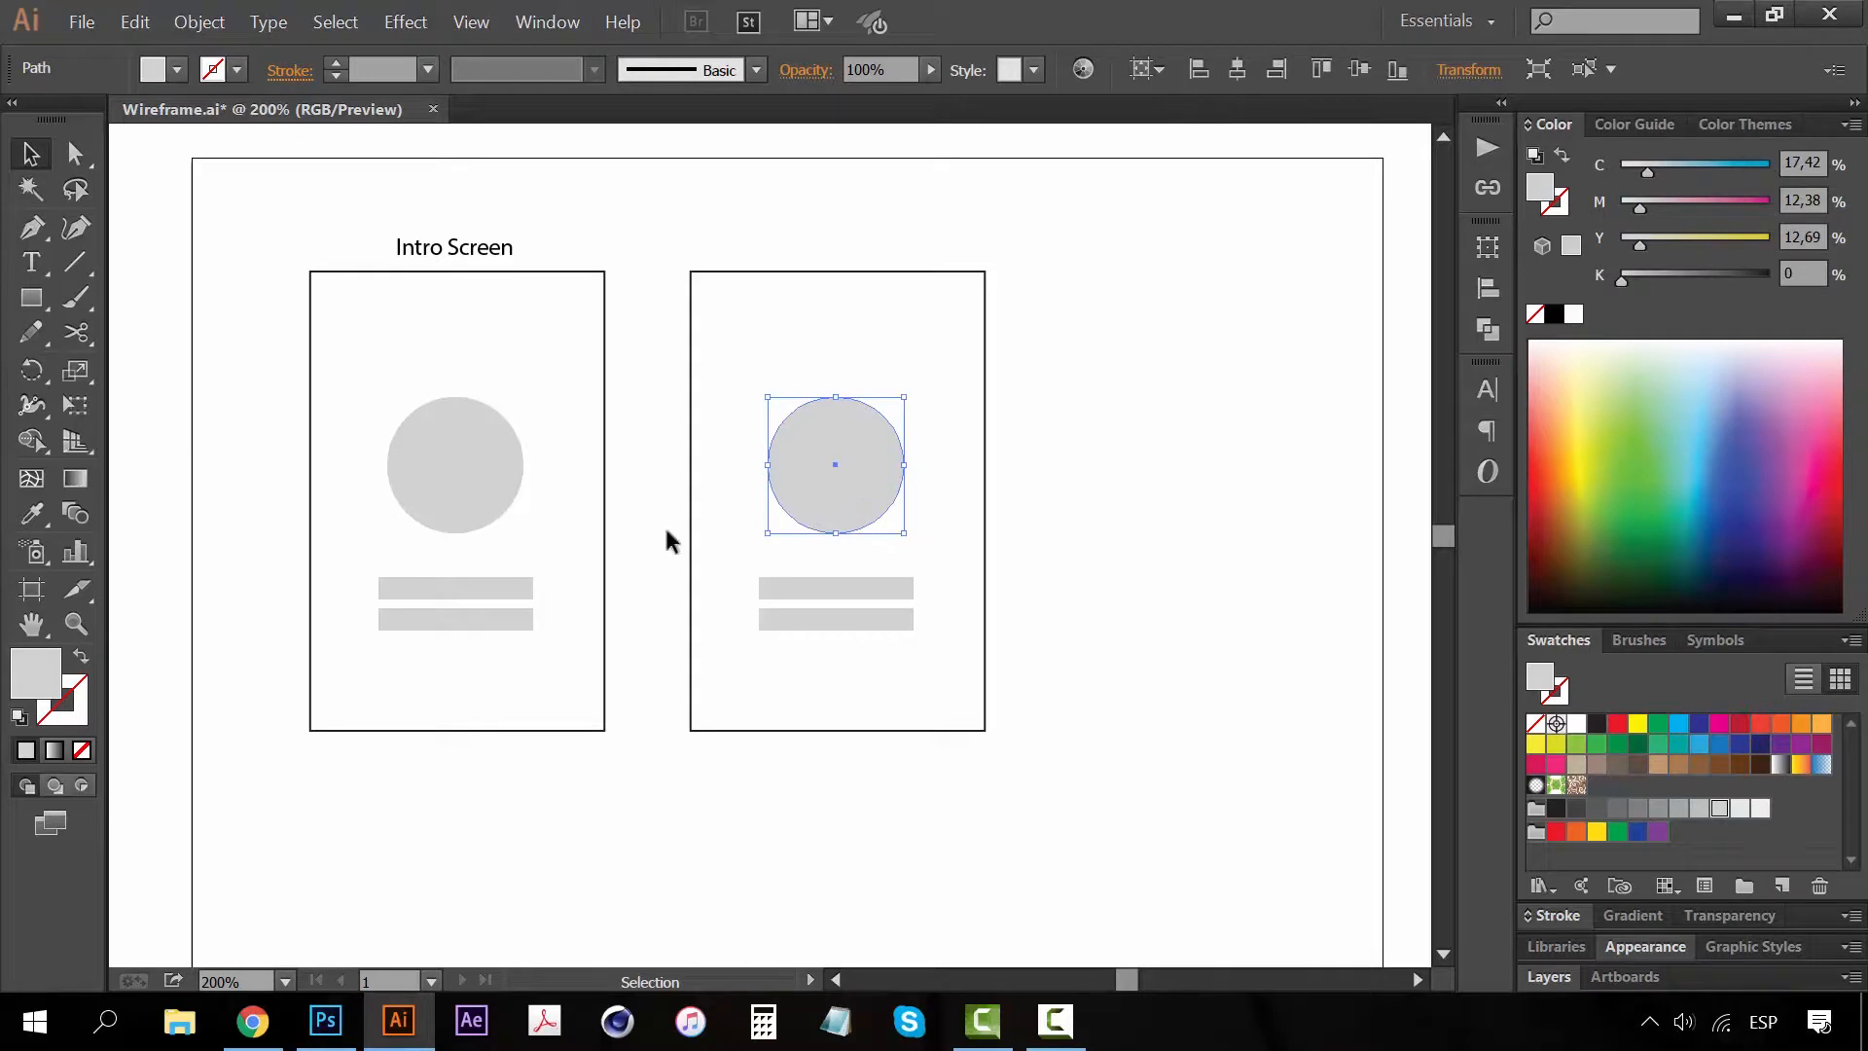
key("Delete")
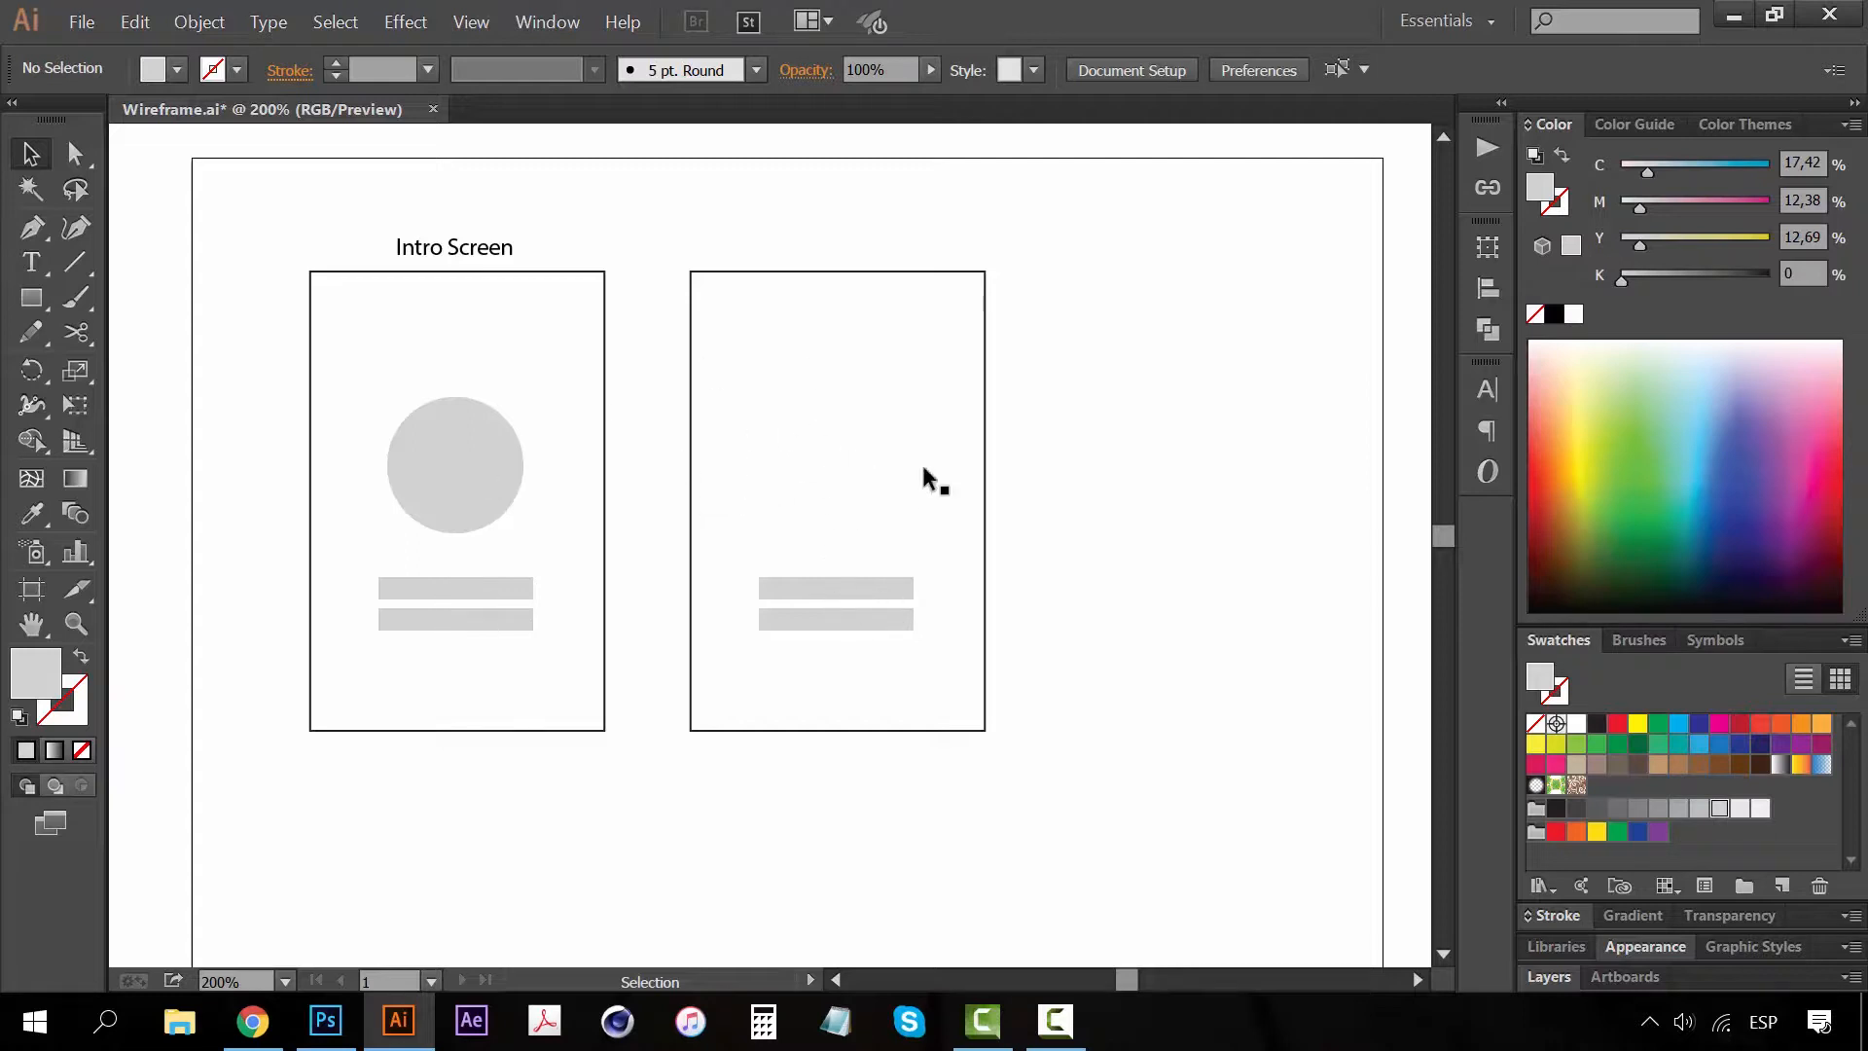
left_click(862, 593)
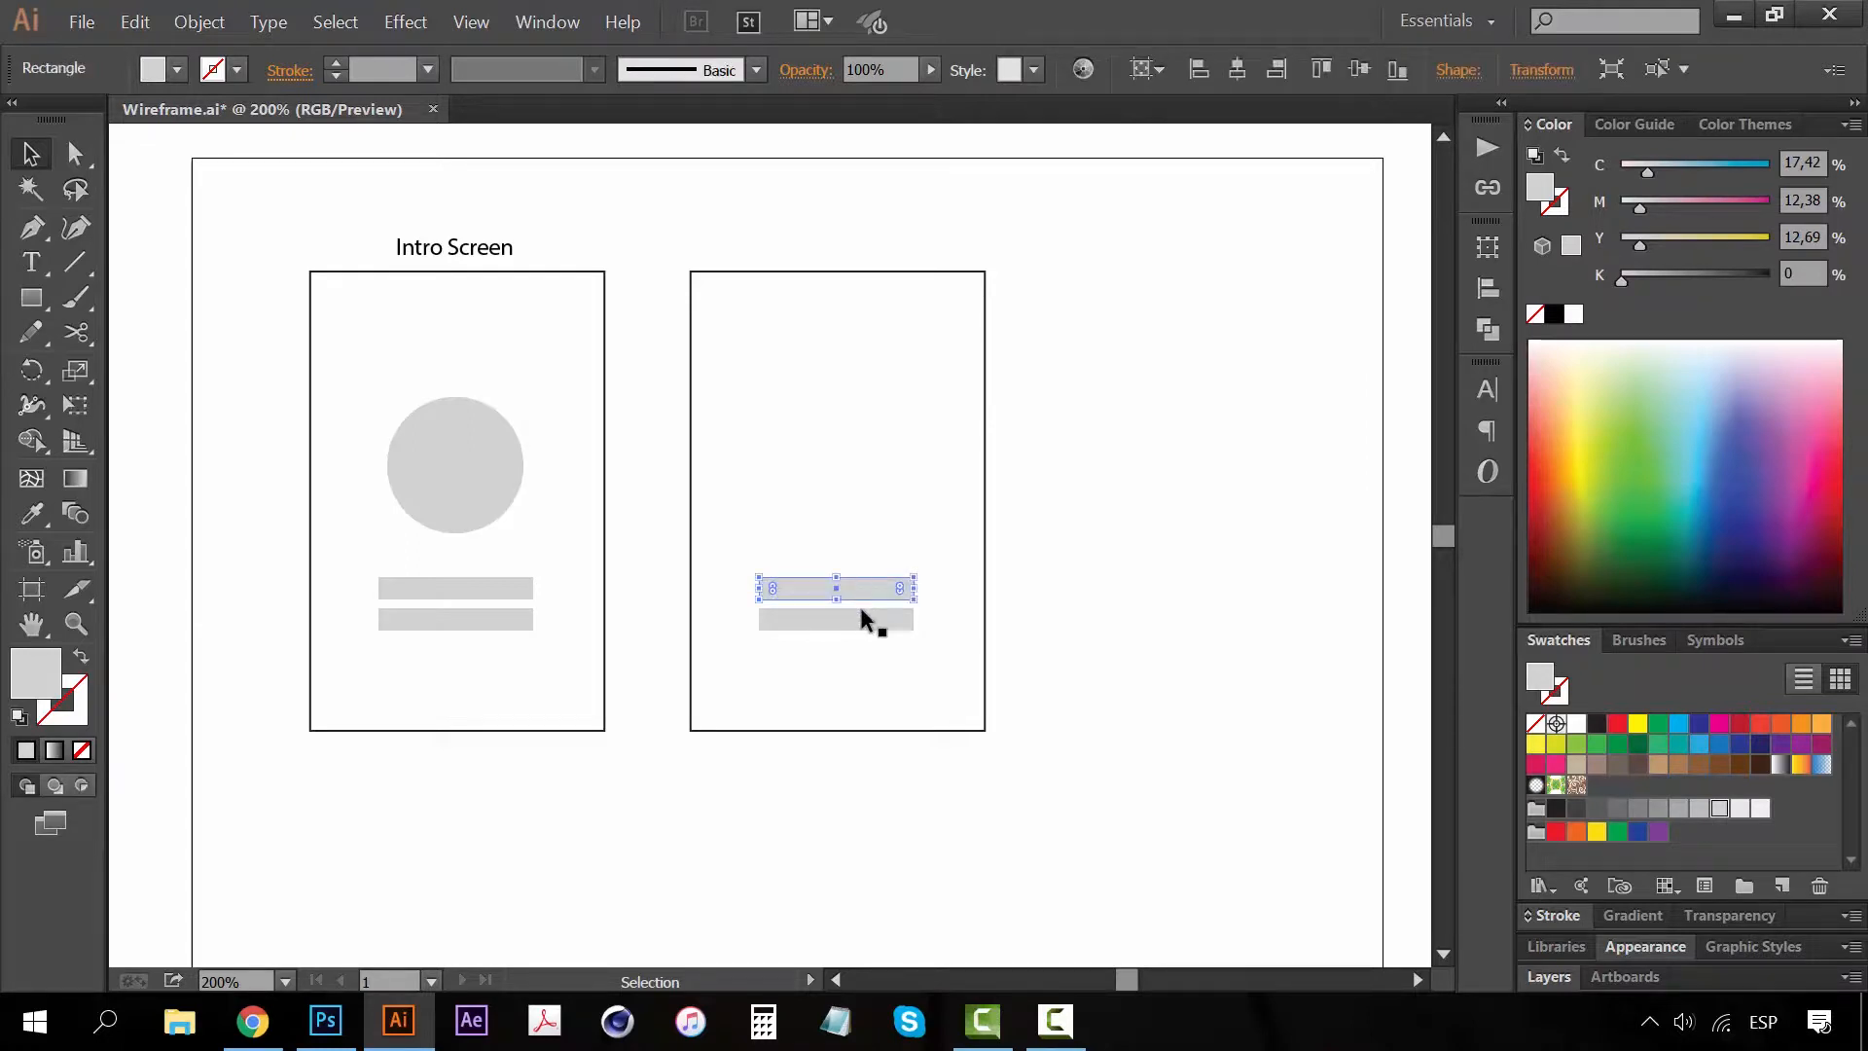
left_click_drag(865, 591, 865, 536)
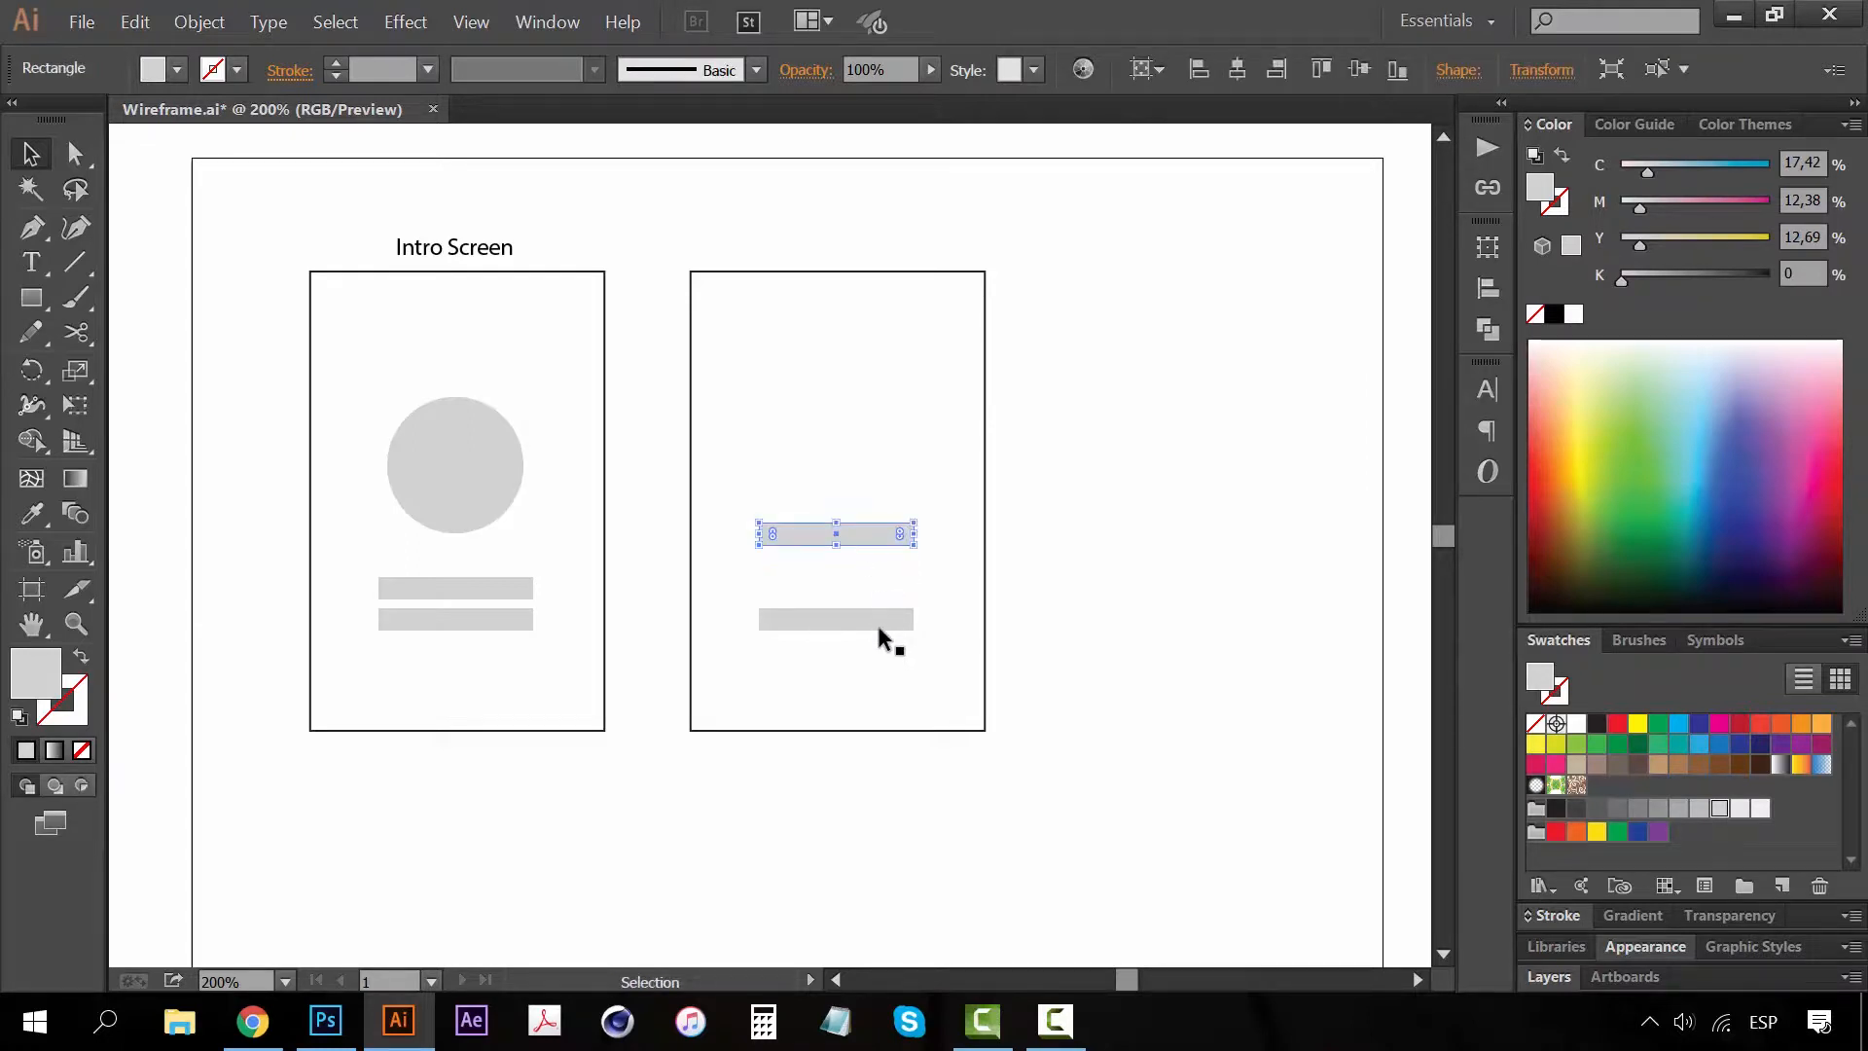
Arrange the second screen's bars as two stacked, enlarged ones with the small bar raised closer beneath them
left_click_drag(878, 619, 877, 592)
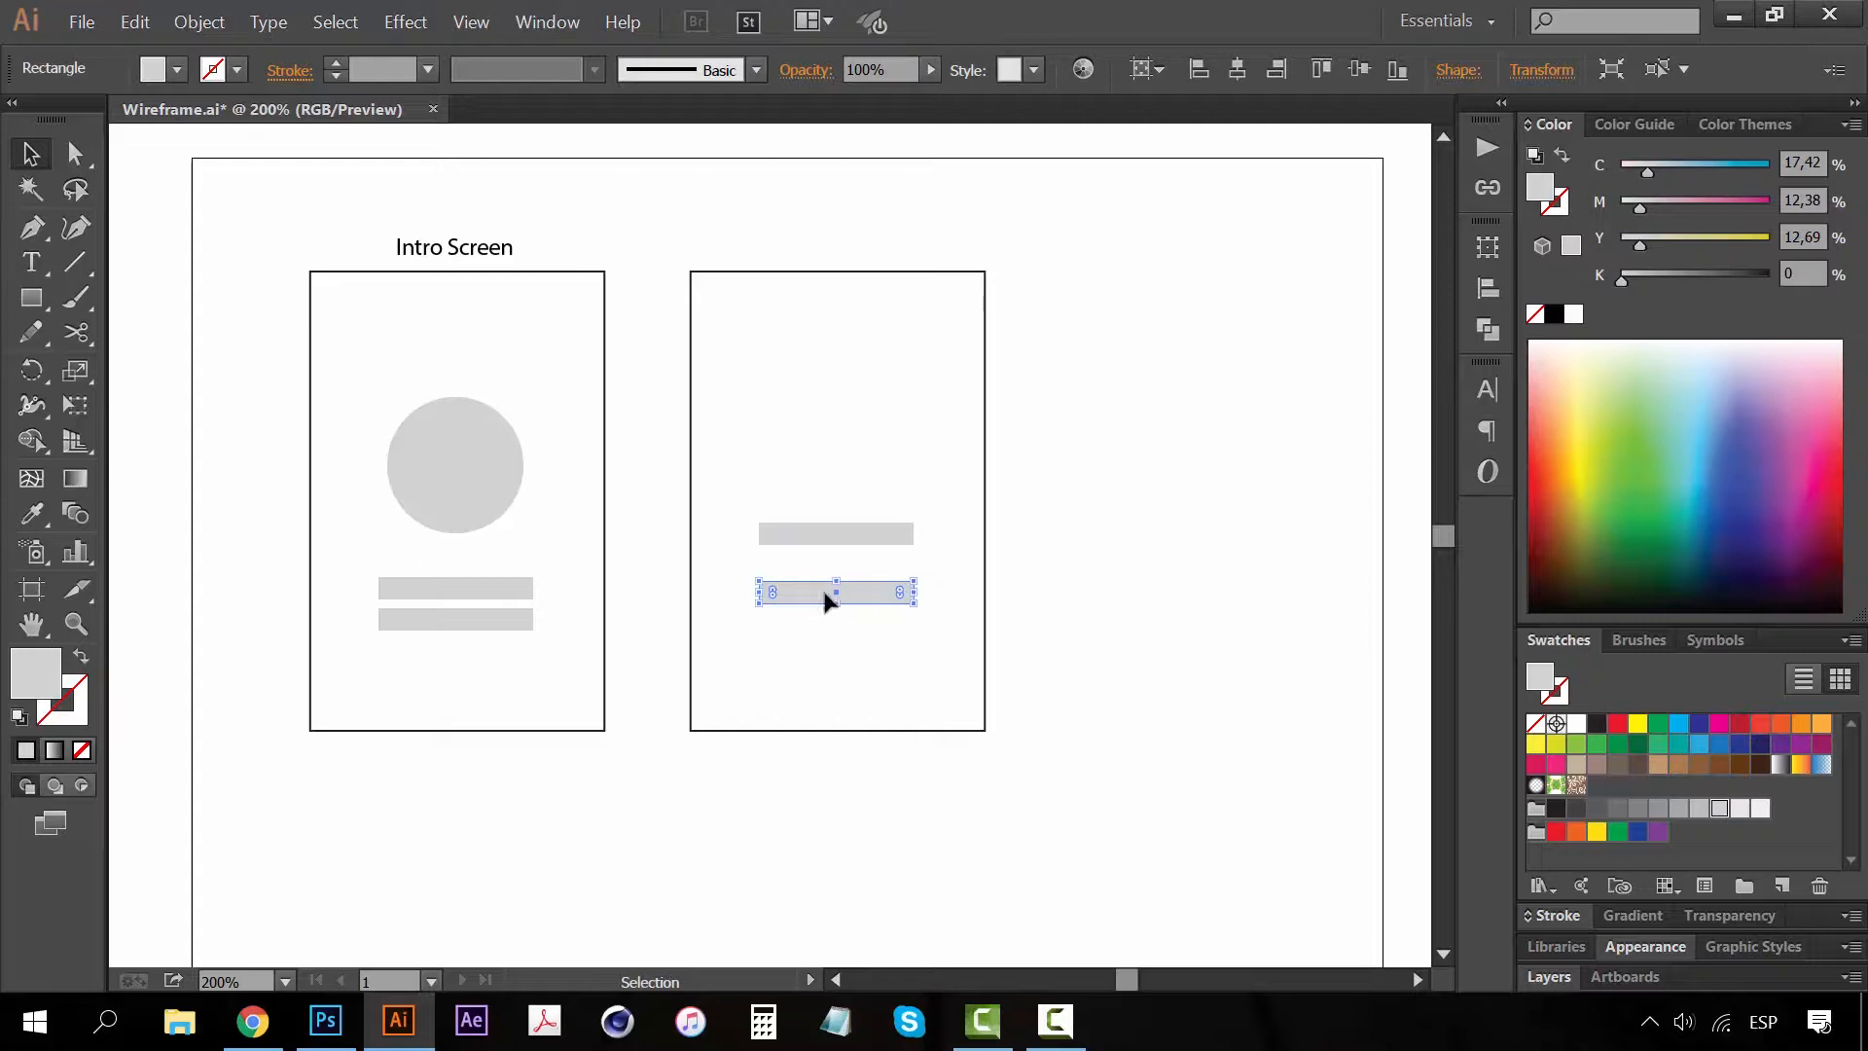
left_click(834, 533)
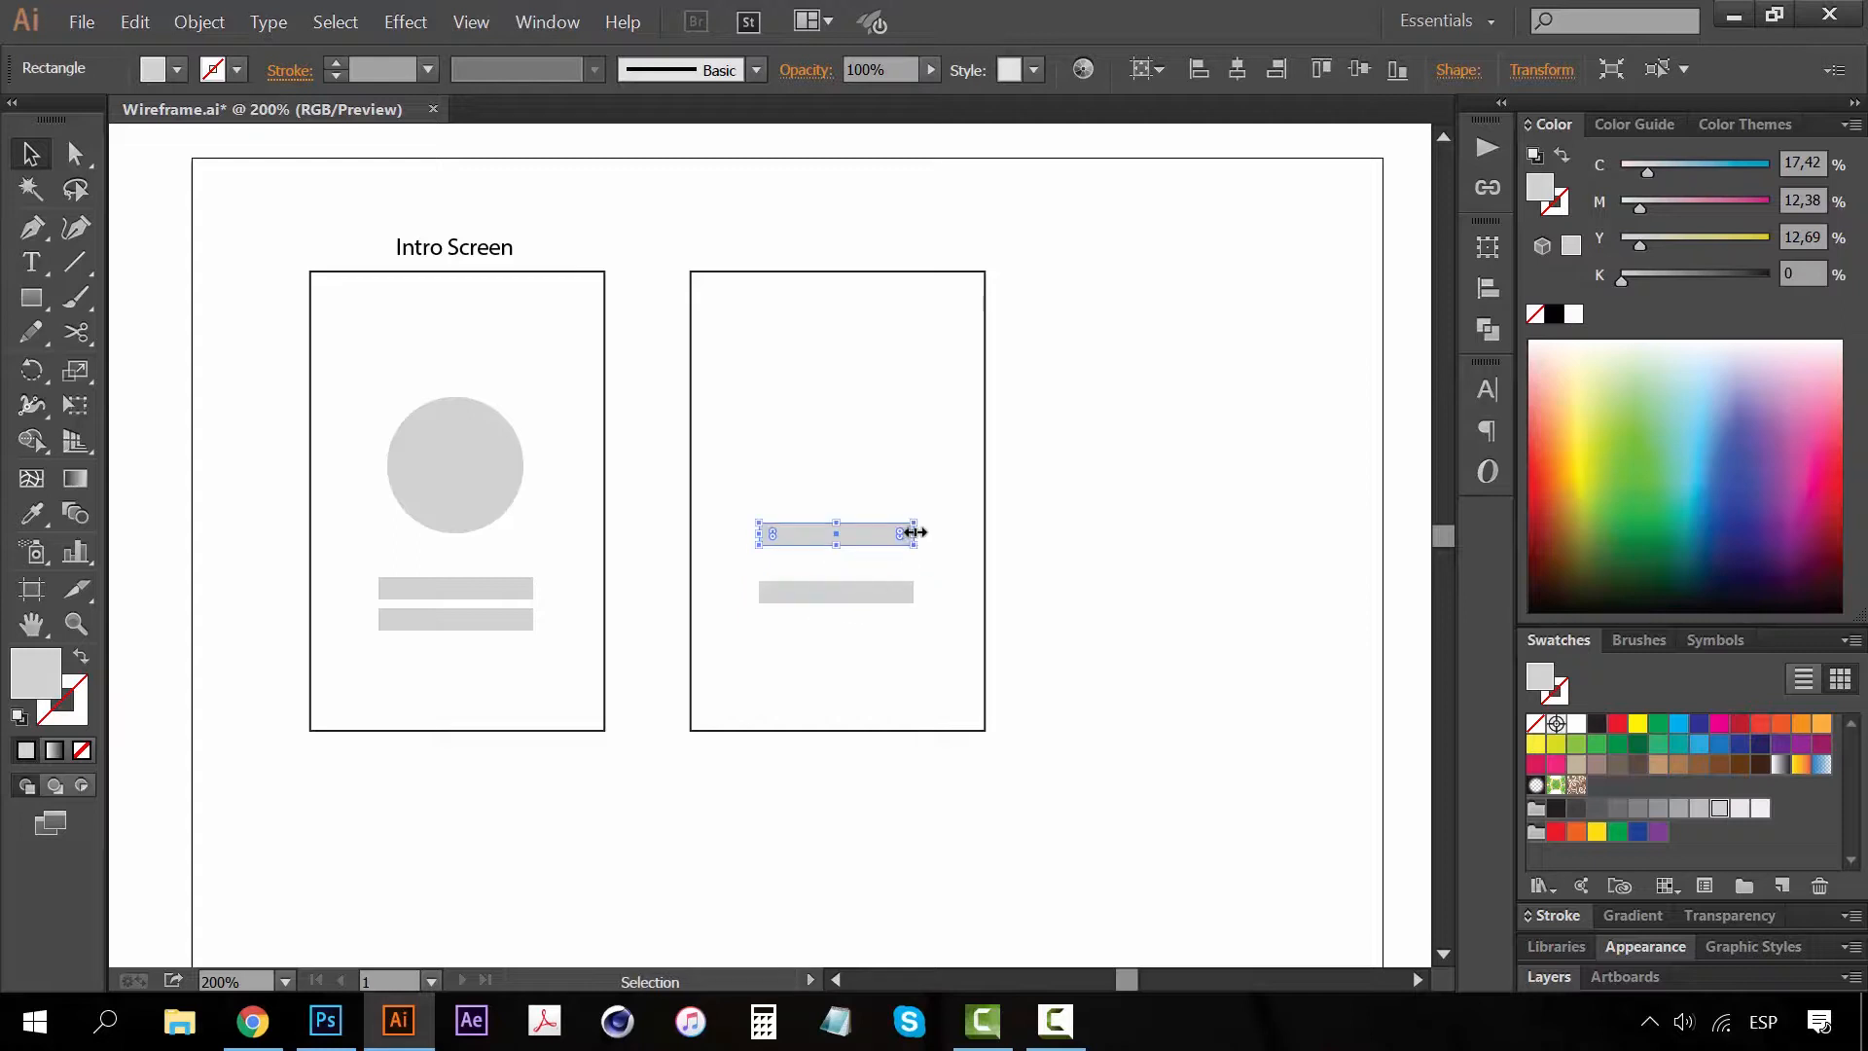
left_click_drag(915, 533, 941, 530)
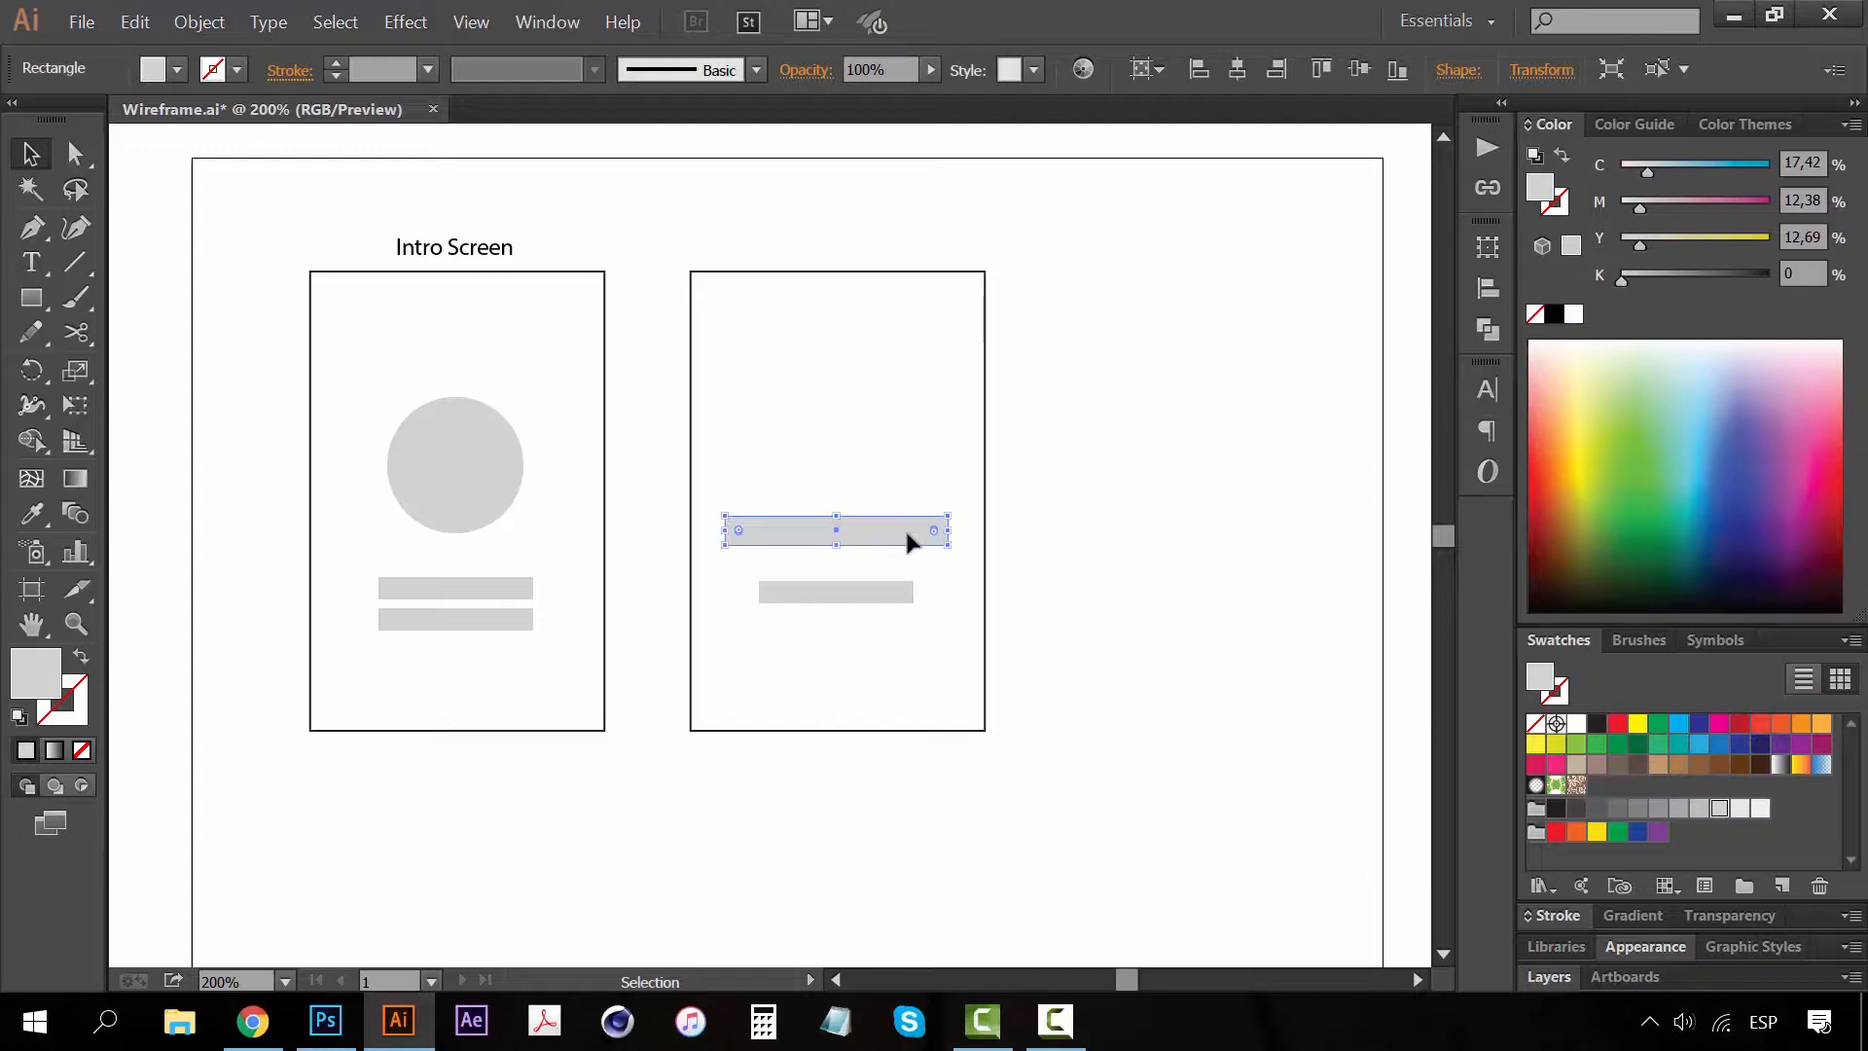
left_click_drag(909, 538, 907, 500)
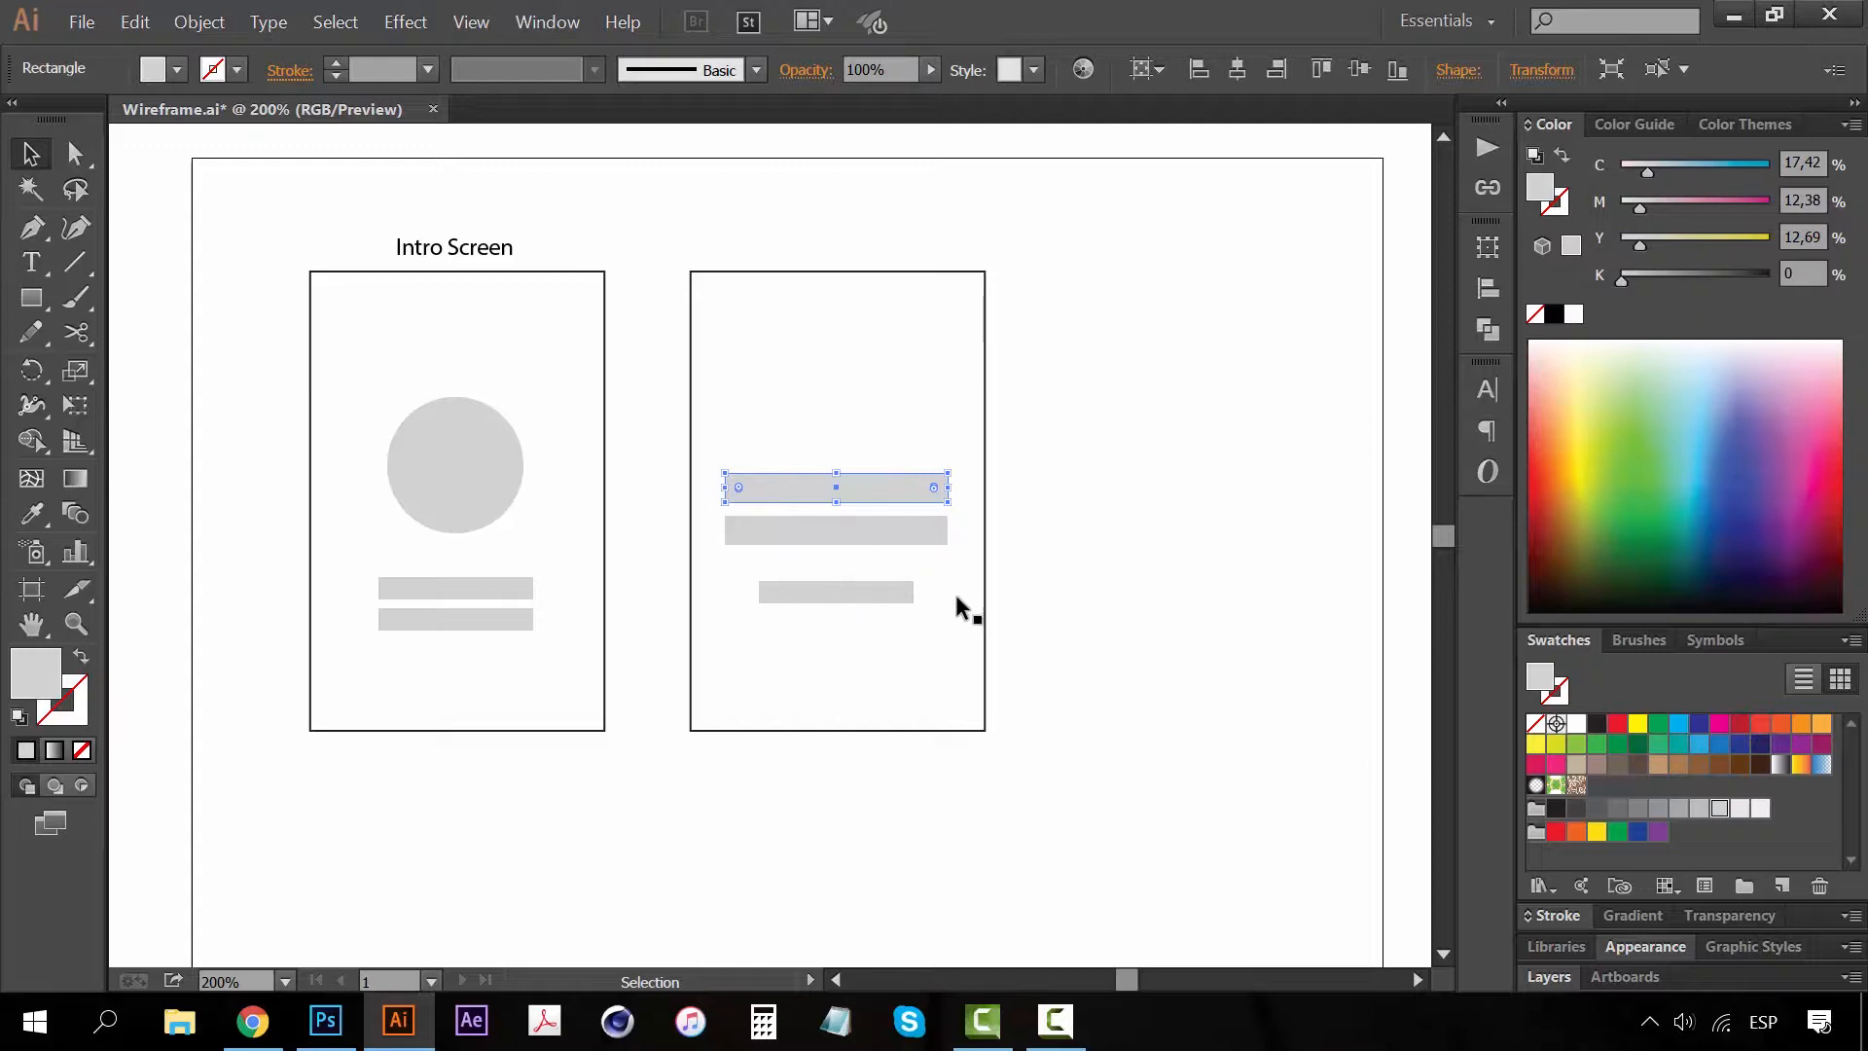
Move the whole second screen, frame and bars together, closer to the Intro Screen at the same height
left_click_drag(1112, 611, 978, 608)
left_click(784, 601)
left_click_drag(908, 727, 555, 292)
key("Left")
key("Left")
key("Left")
key("Left")
key("Left")
key("Left")
key("Left")
key("Left")
key("Left")
key("Left")
key("Left")
key("Left")
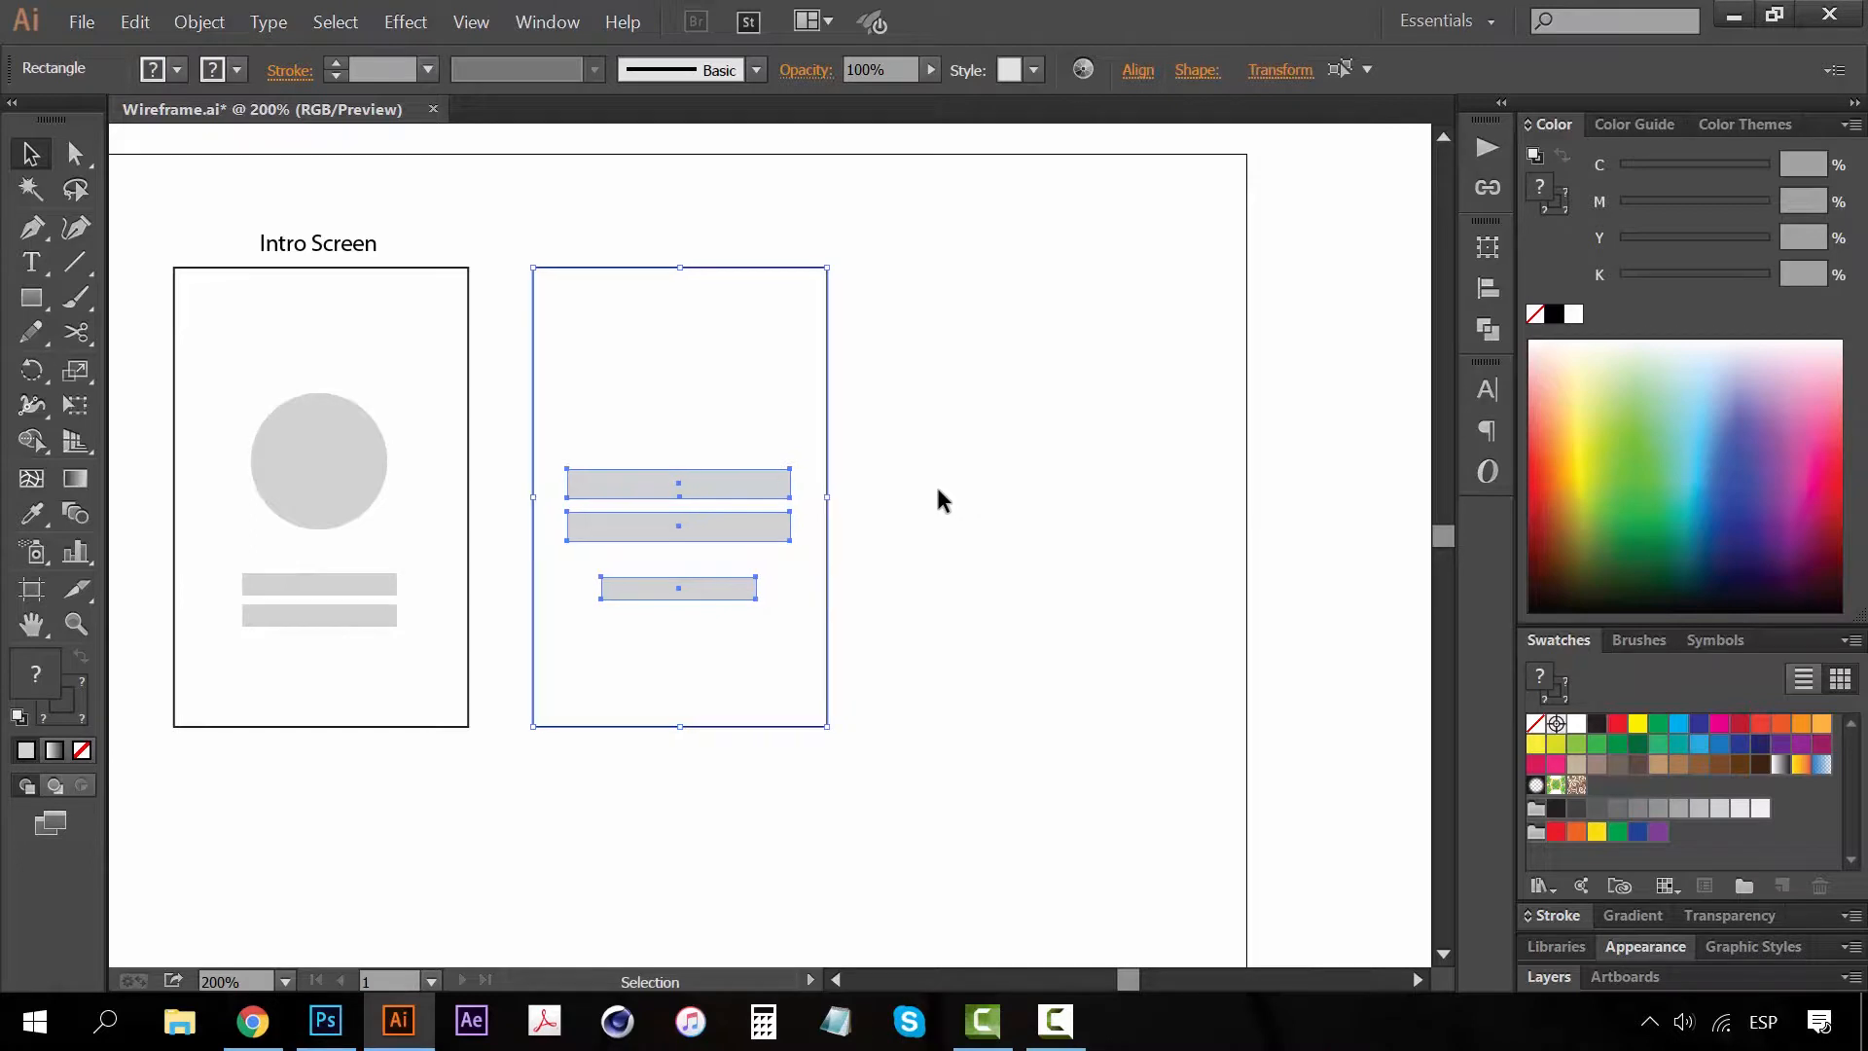
left_click(938, 499)
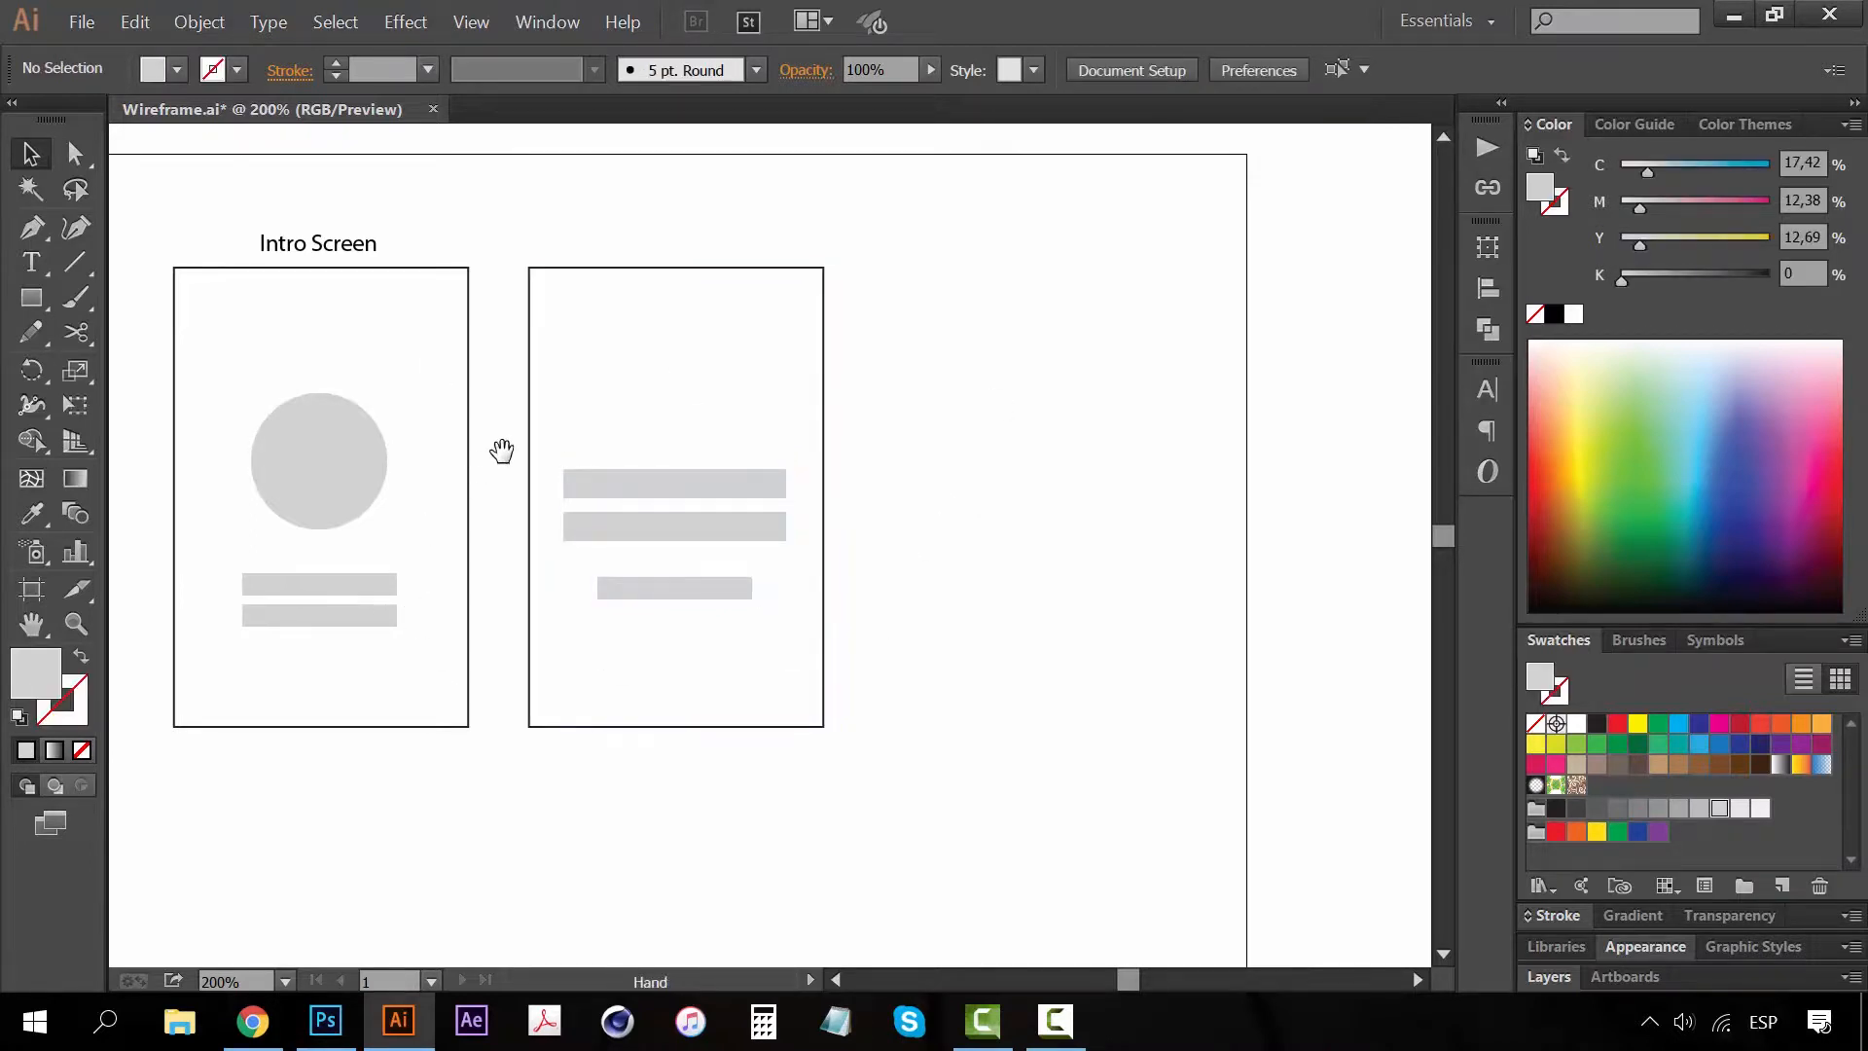
Copy the "Intro Screen" title above the second frame and change its text to "Login Screen"
left_click_drag(500, 446, 516, 558)
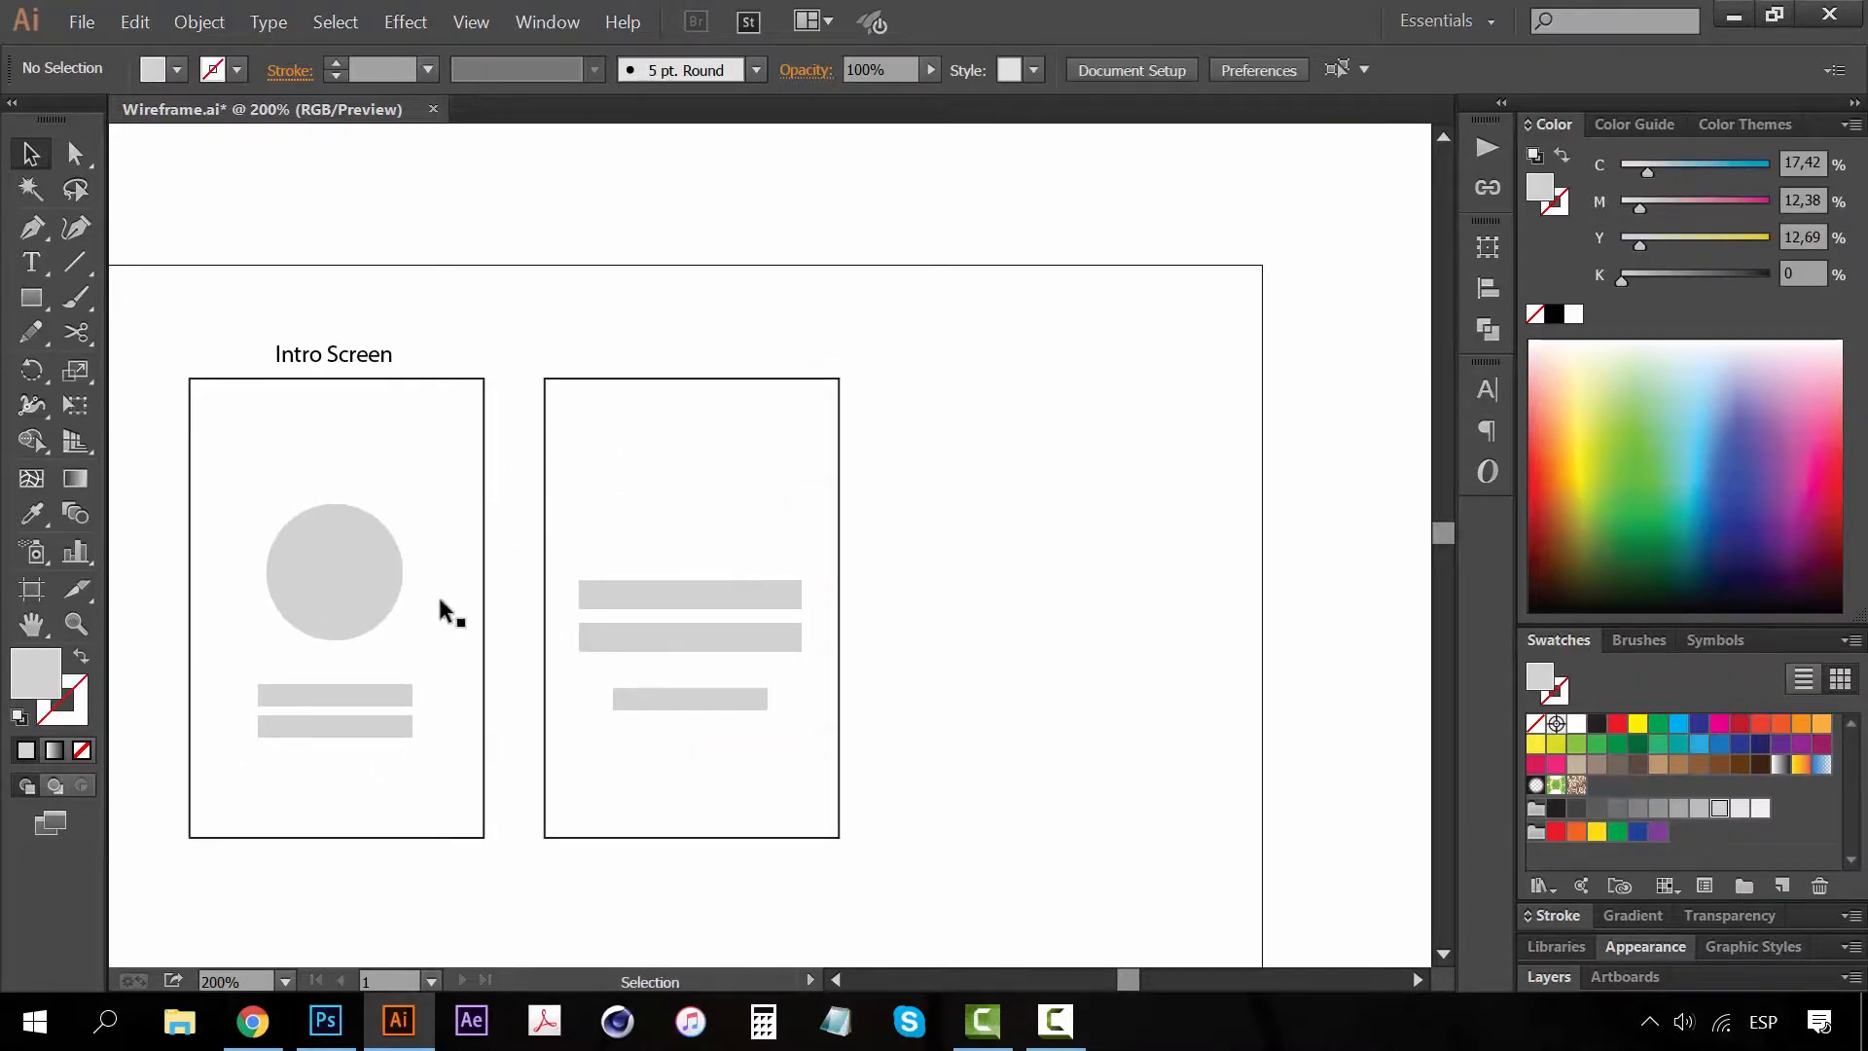
left_click_drag(318, 363, 553, 331)
double_click(691, 356)
type("Login Screen")
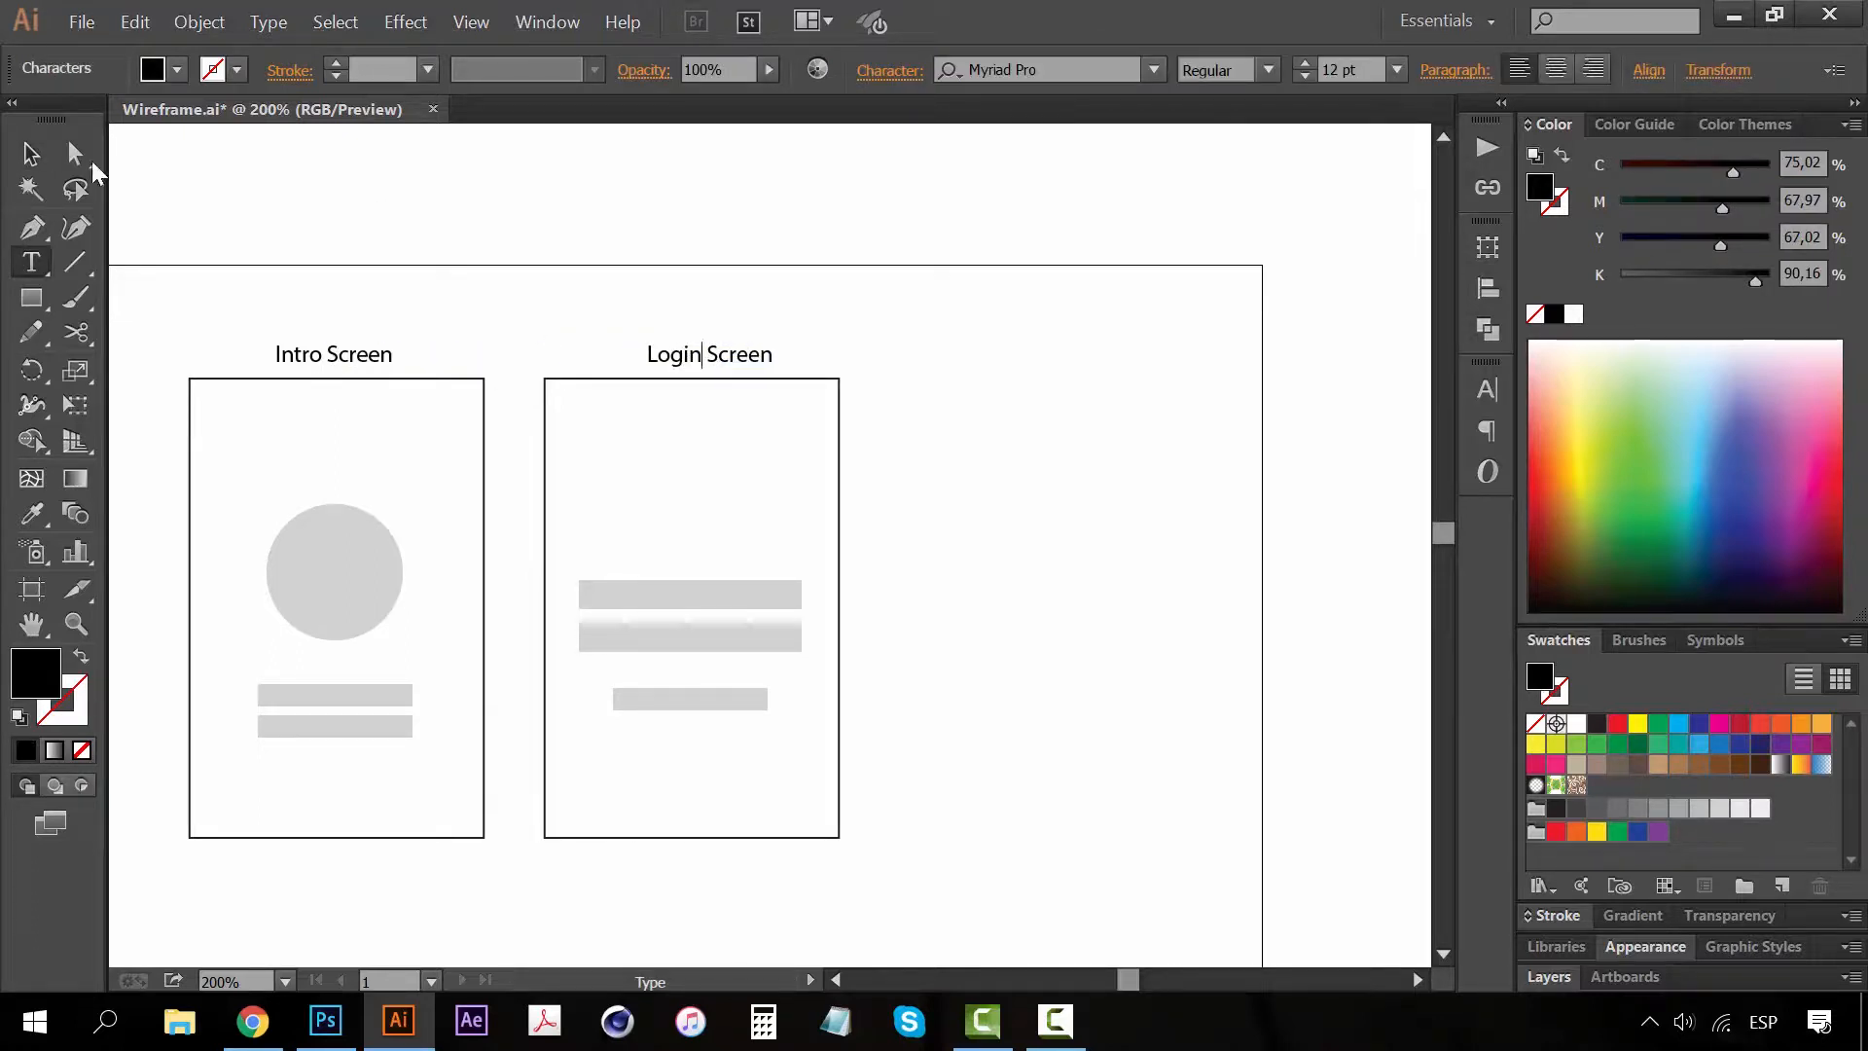
left_click(28, 155)
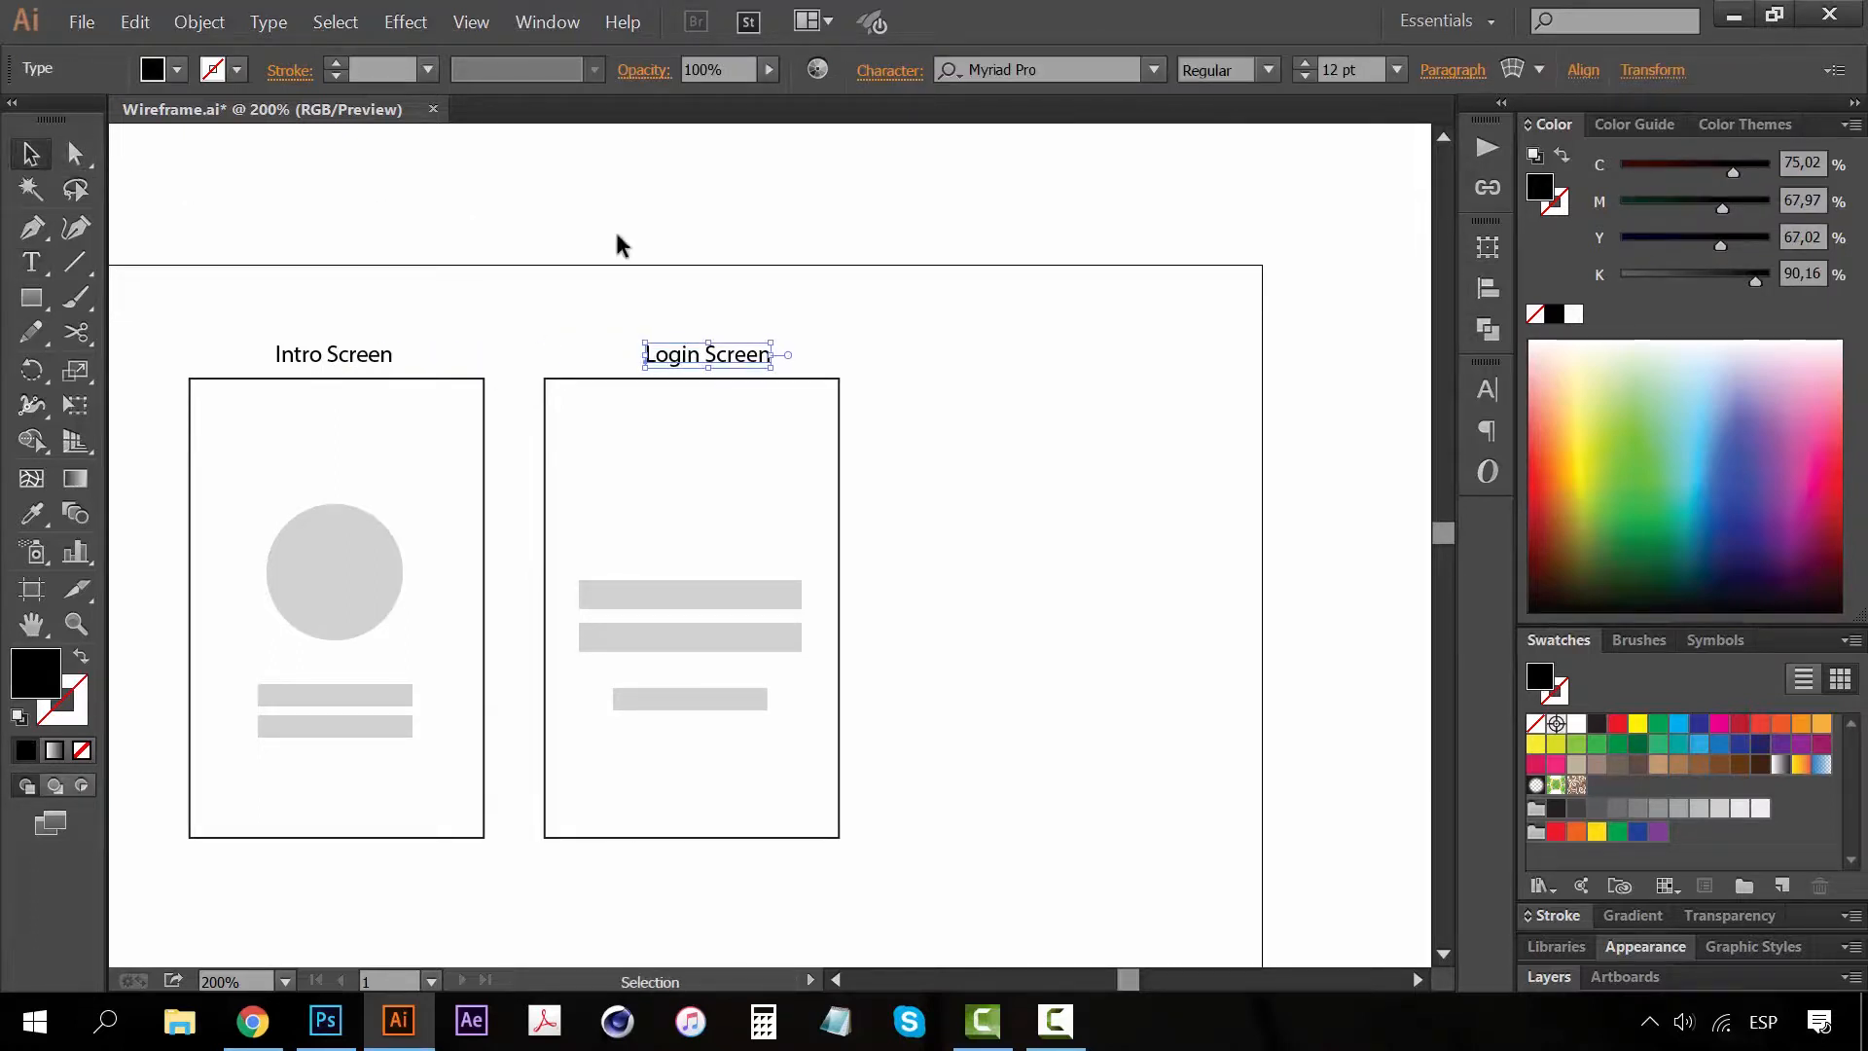
Nudge the "Login Screen" title sideways so it sits centred over its frame
key("Left")
key("Left")
key("Left")
key("Left")
key("Left")
key("Left")
key("Left")
key("Left")
left_click(897, 333)
Duplicate the Login Screen with its title and bars to the right, keeping the same height and spacing
left_click_drag(608, 632, 537, 839)
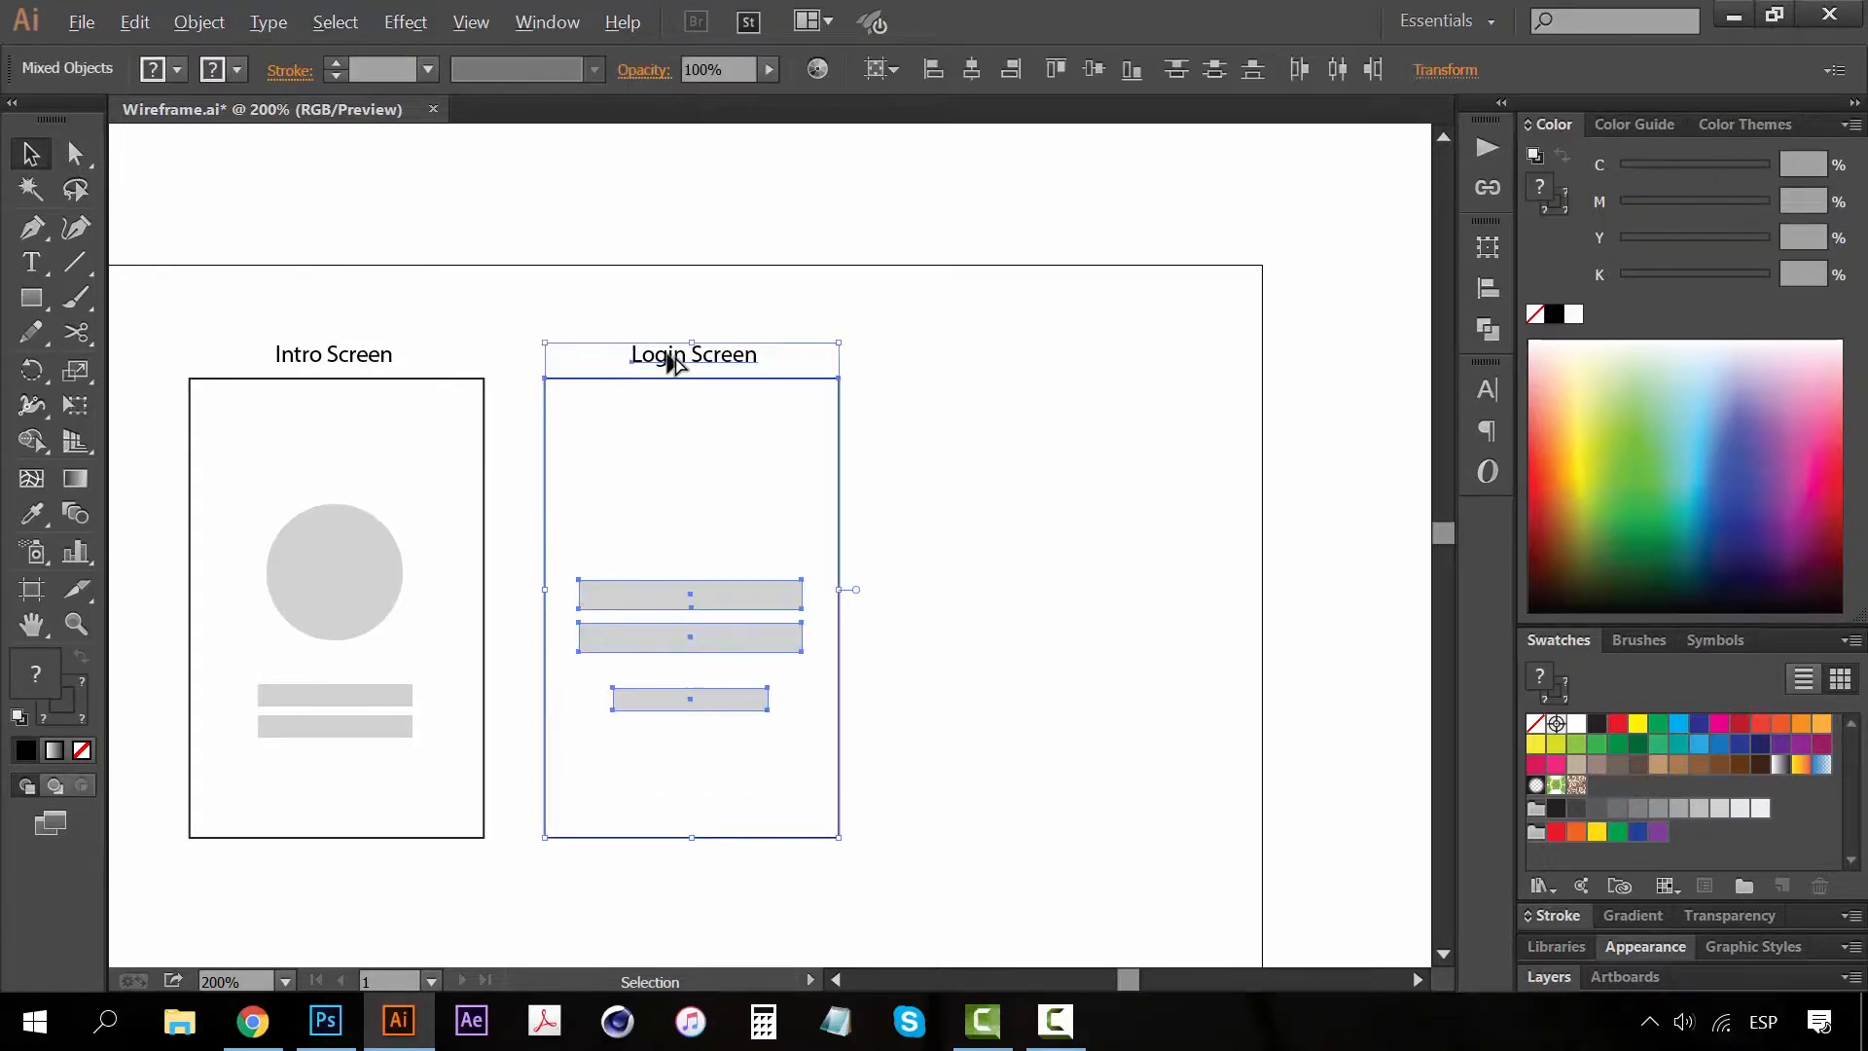
left_click_drag(667, 363, 1031, 386)
left_click(1084, 567)
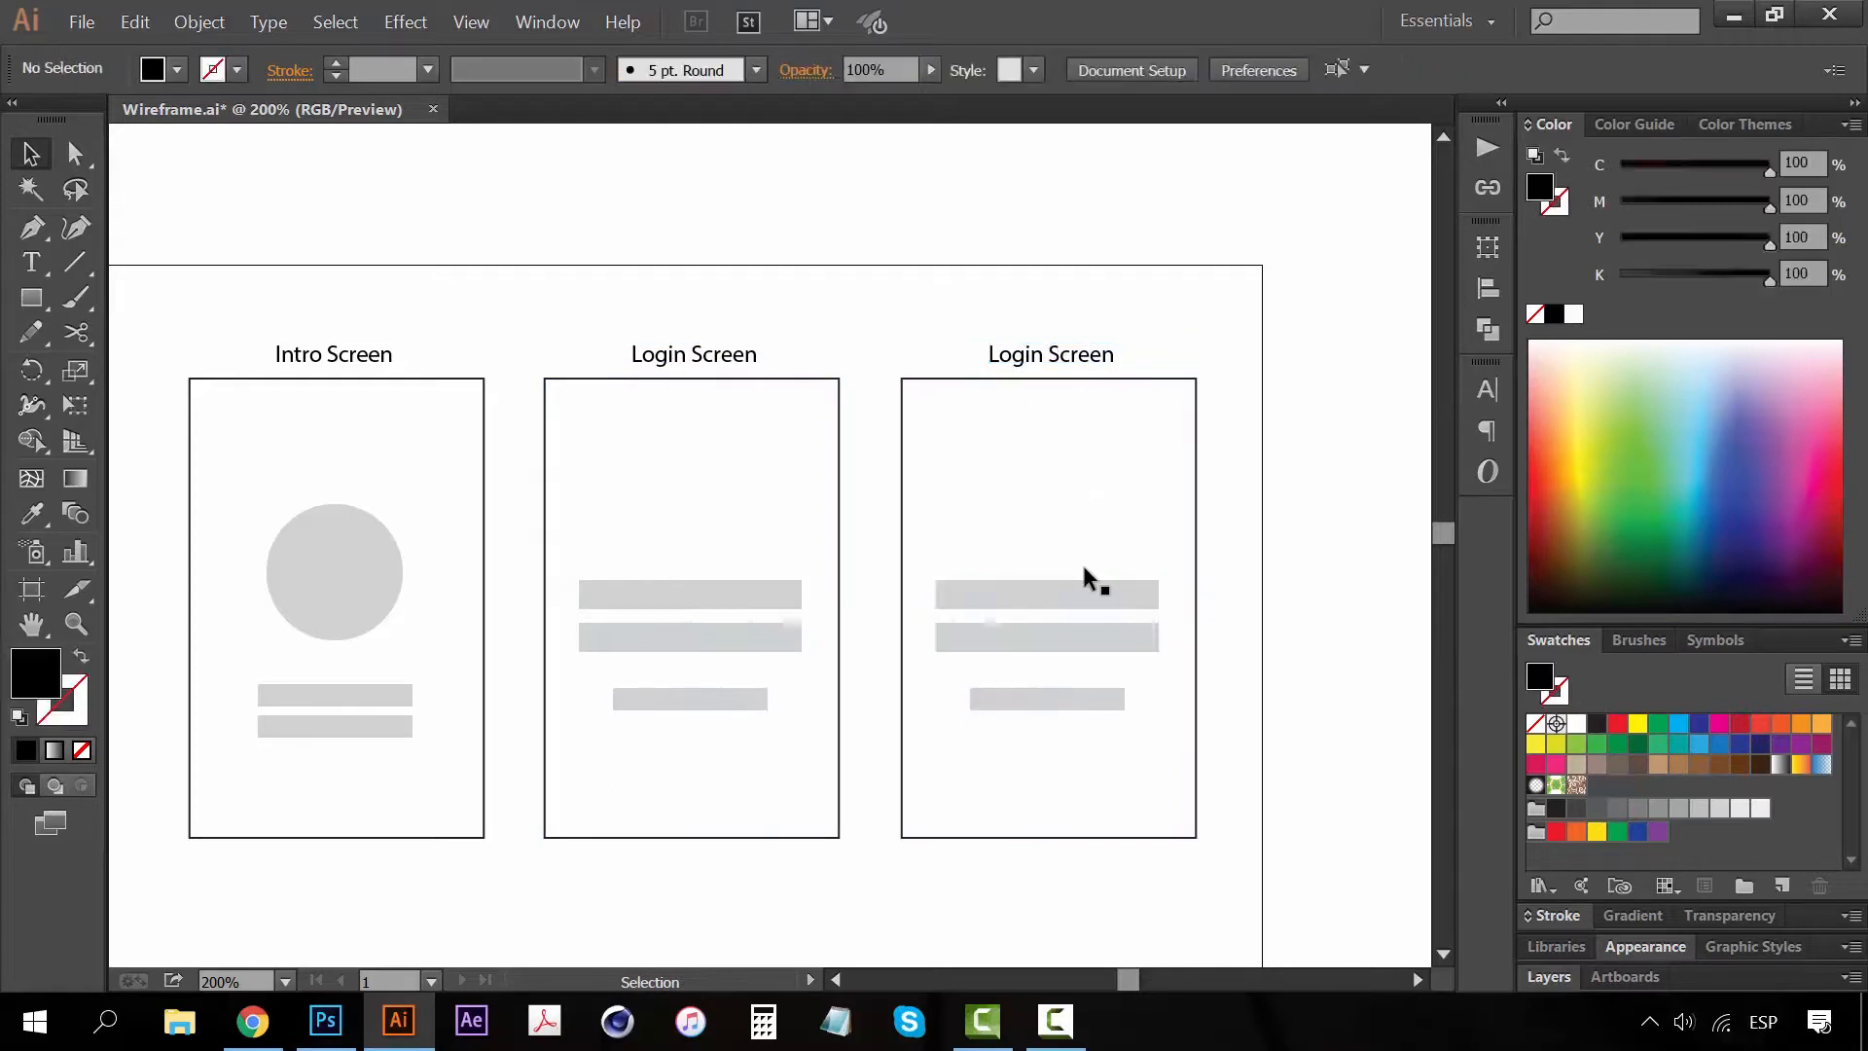
Duplicate the third screen's two wide bars directly above themselves to form an evenly spaced stack of four
left_click(1078, 604)
left_click(1078, 627, "shift")
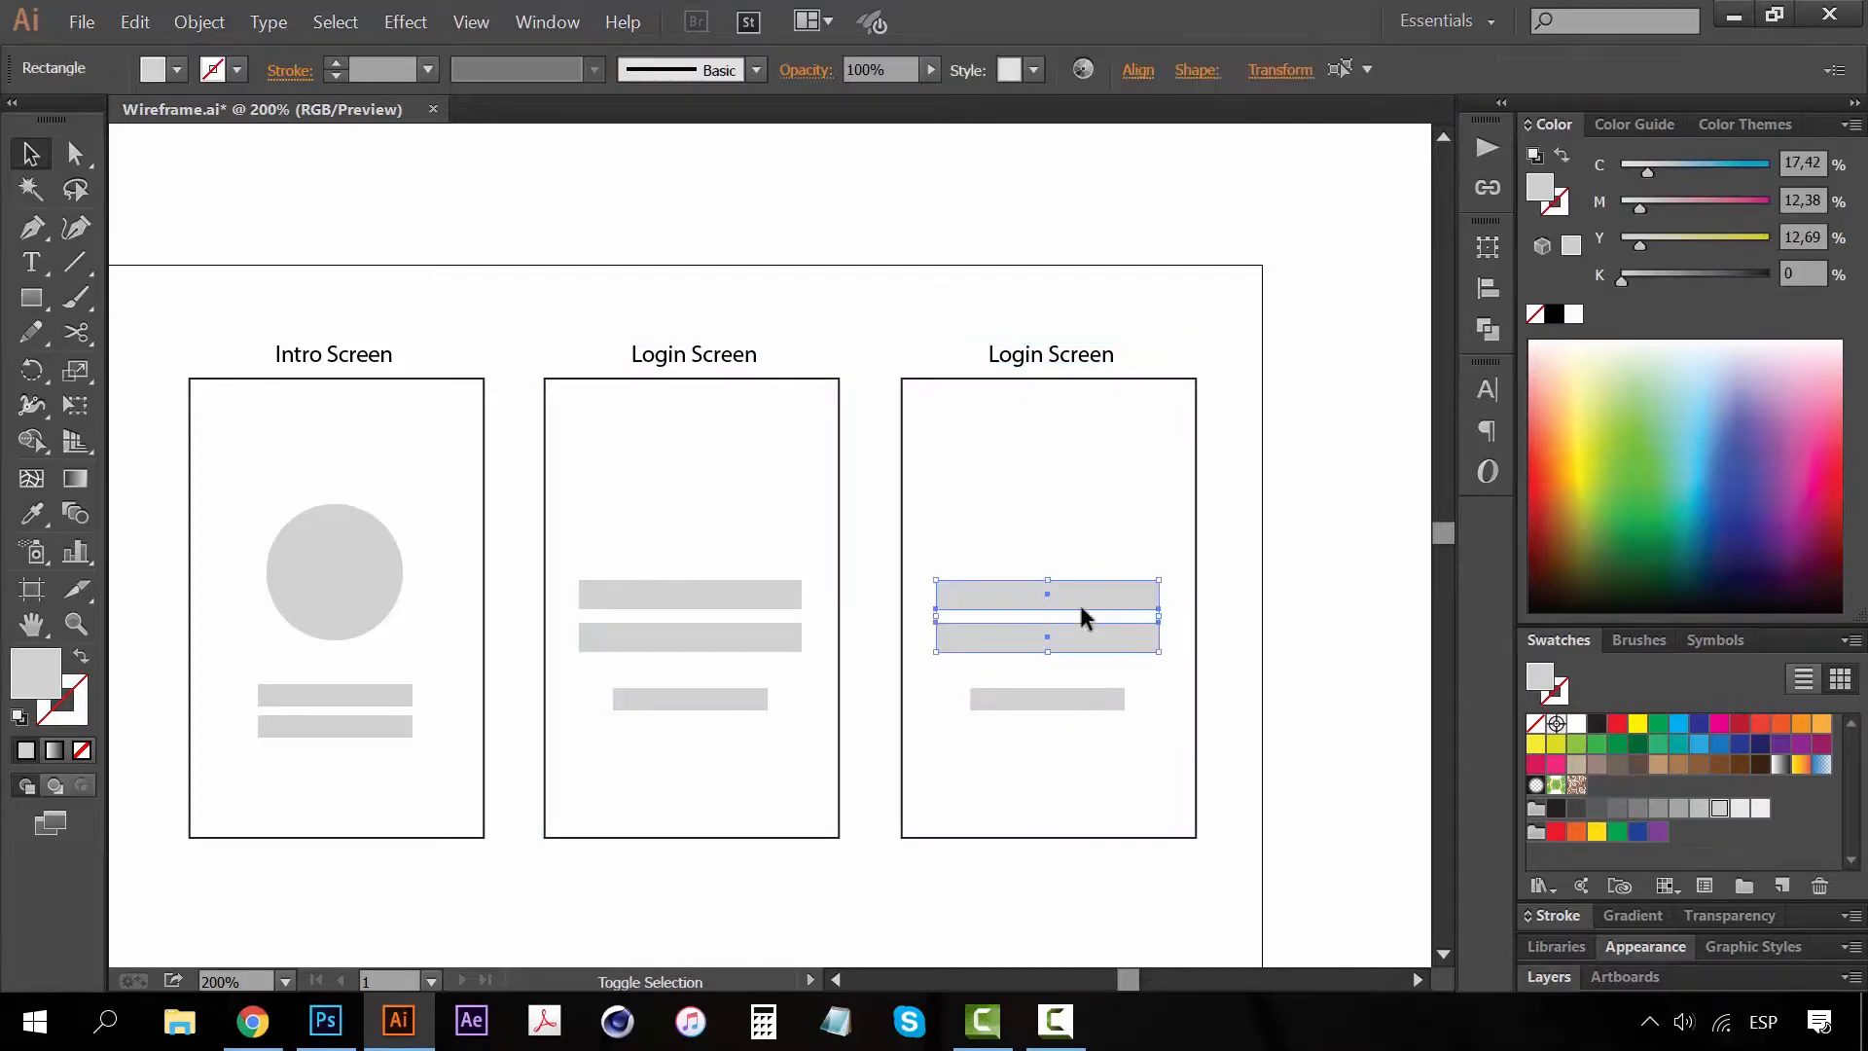
left_click_drag(1079, 599, 1084, 513)
left_click(1319, 591)
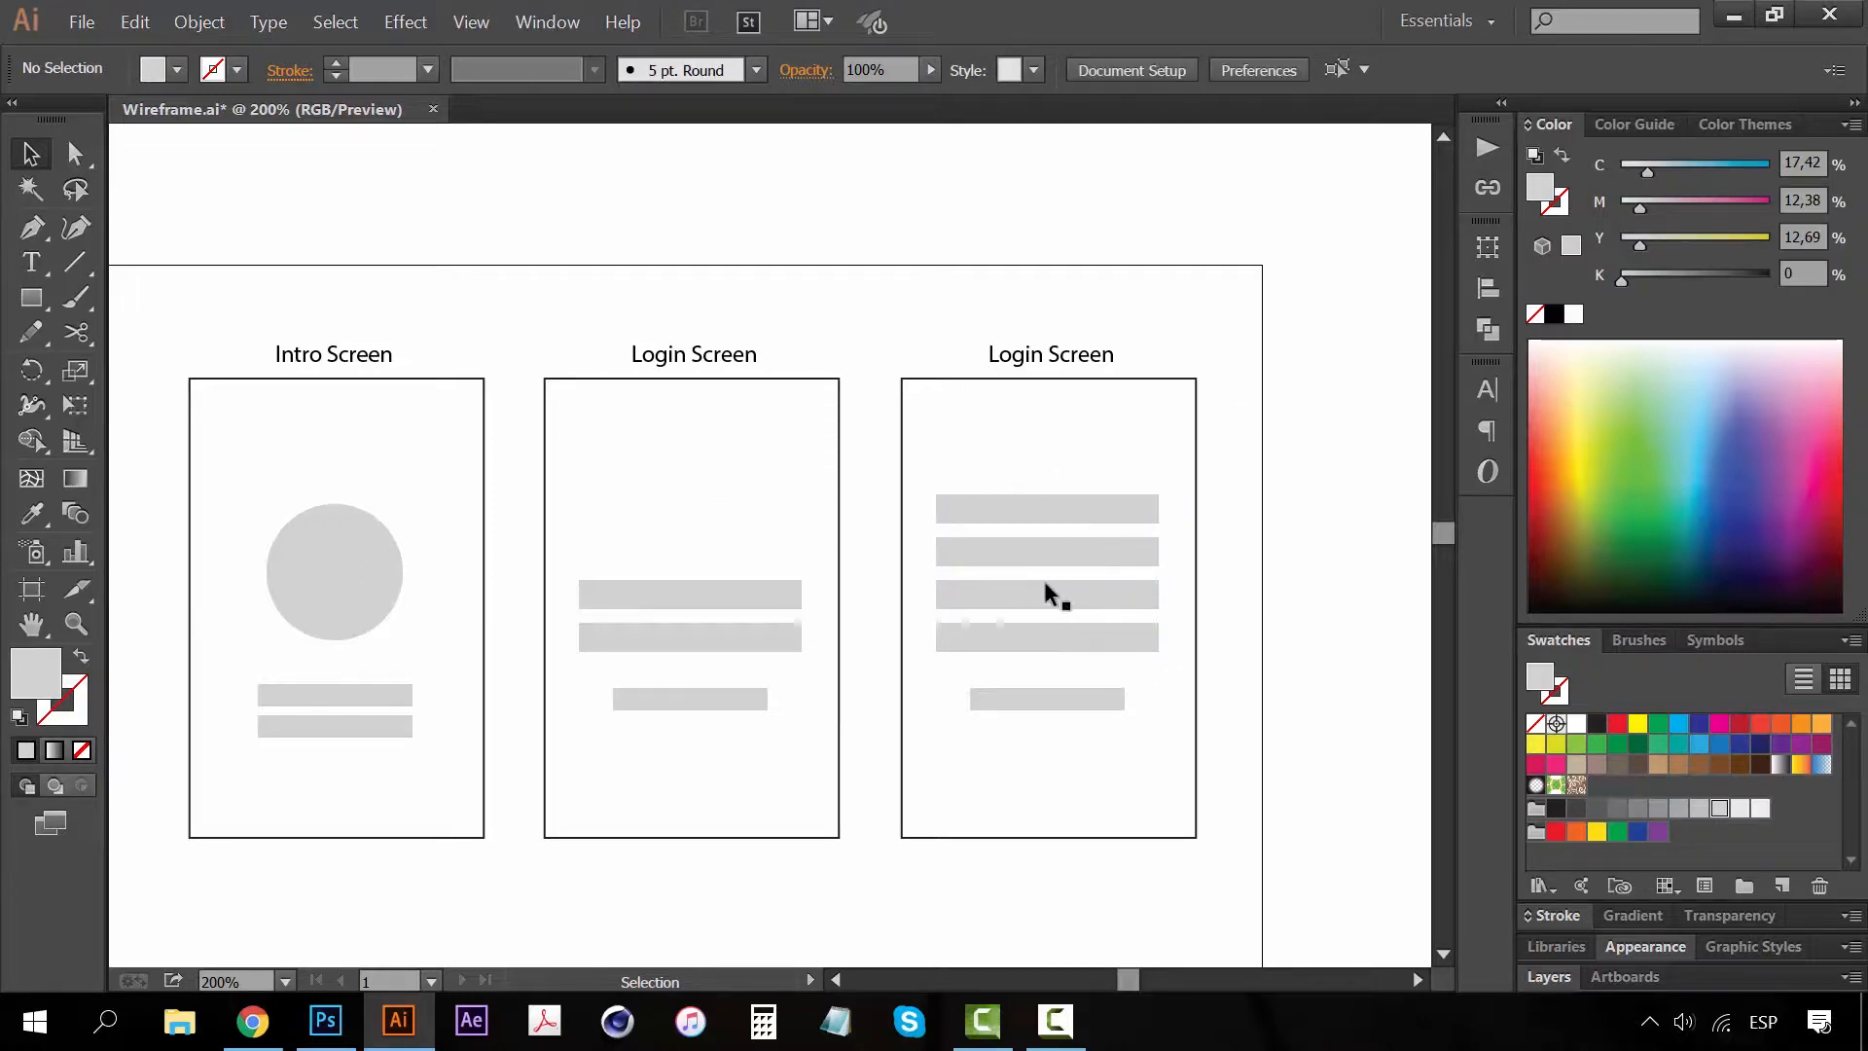
Change the third screen's title to "Sign up Screen" and centre it over the frame
left_click(1060, 650)
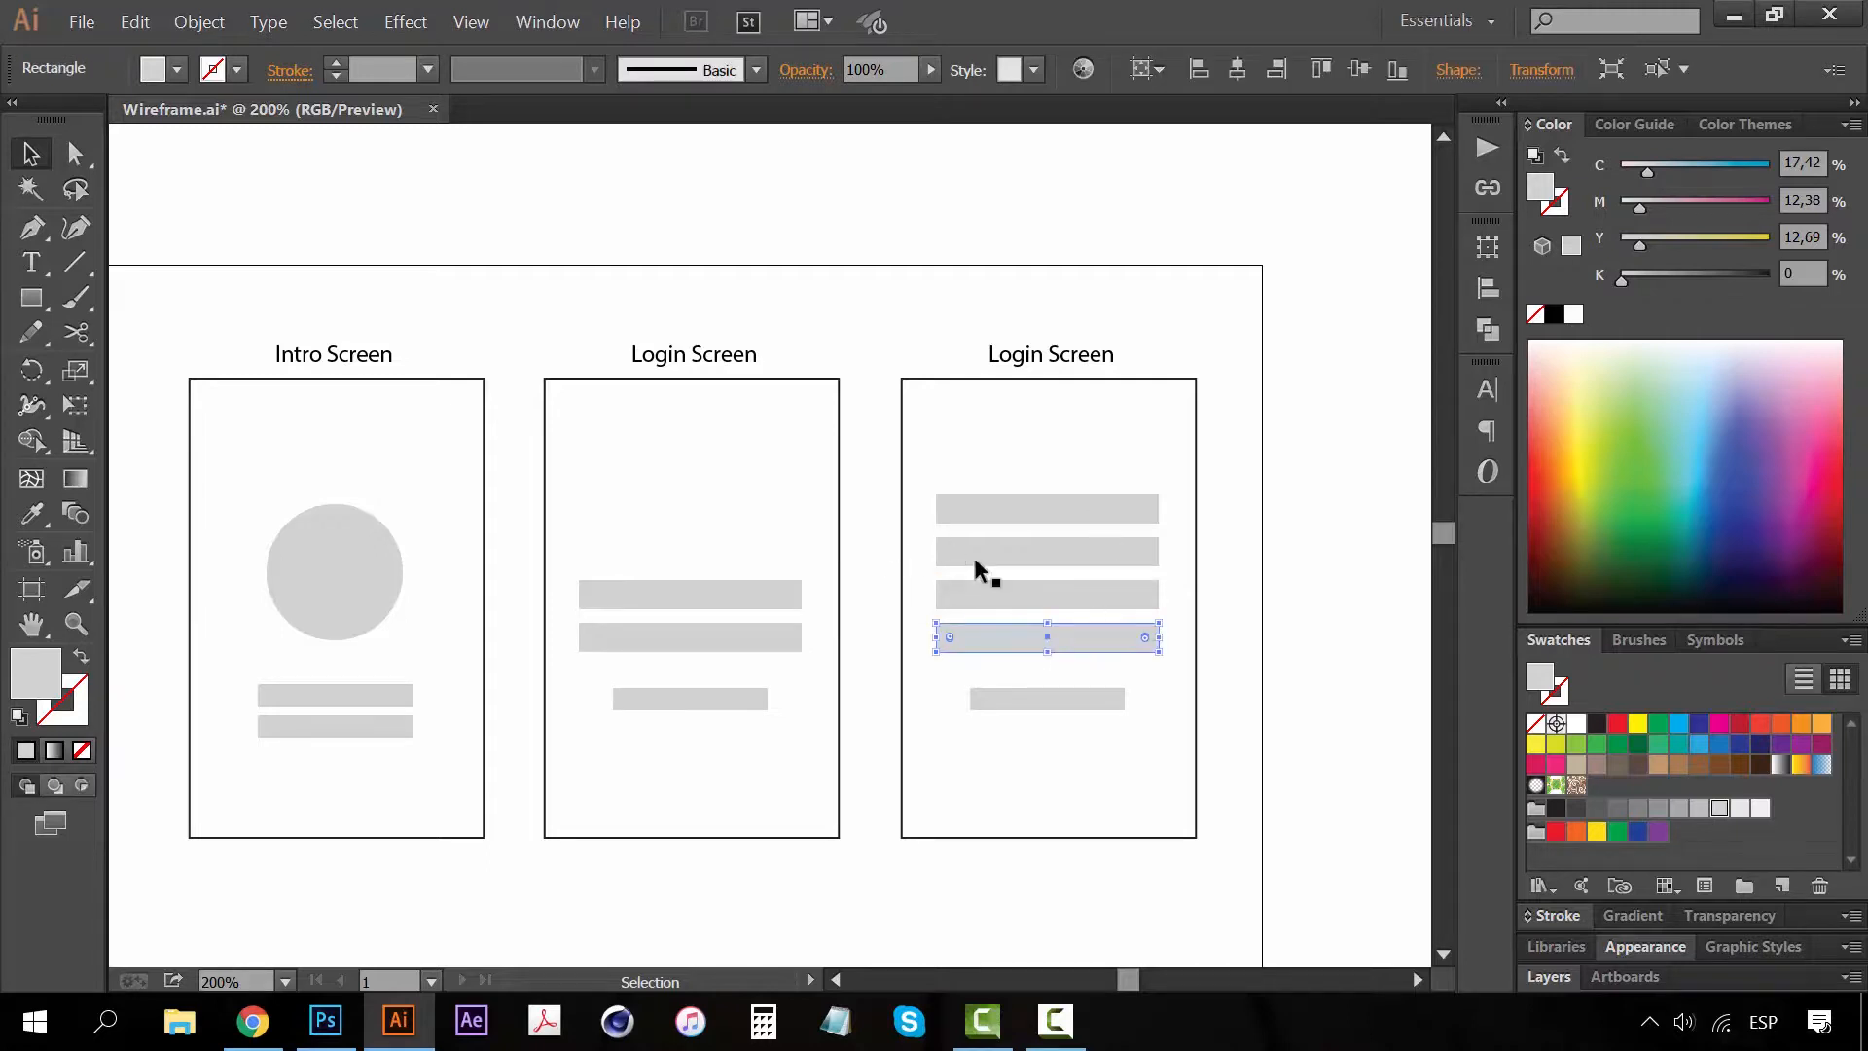
left_click(1084, 701)
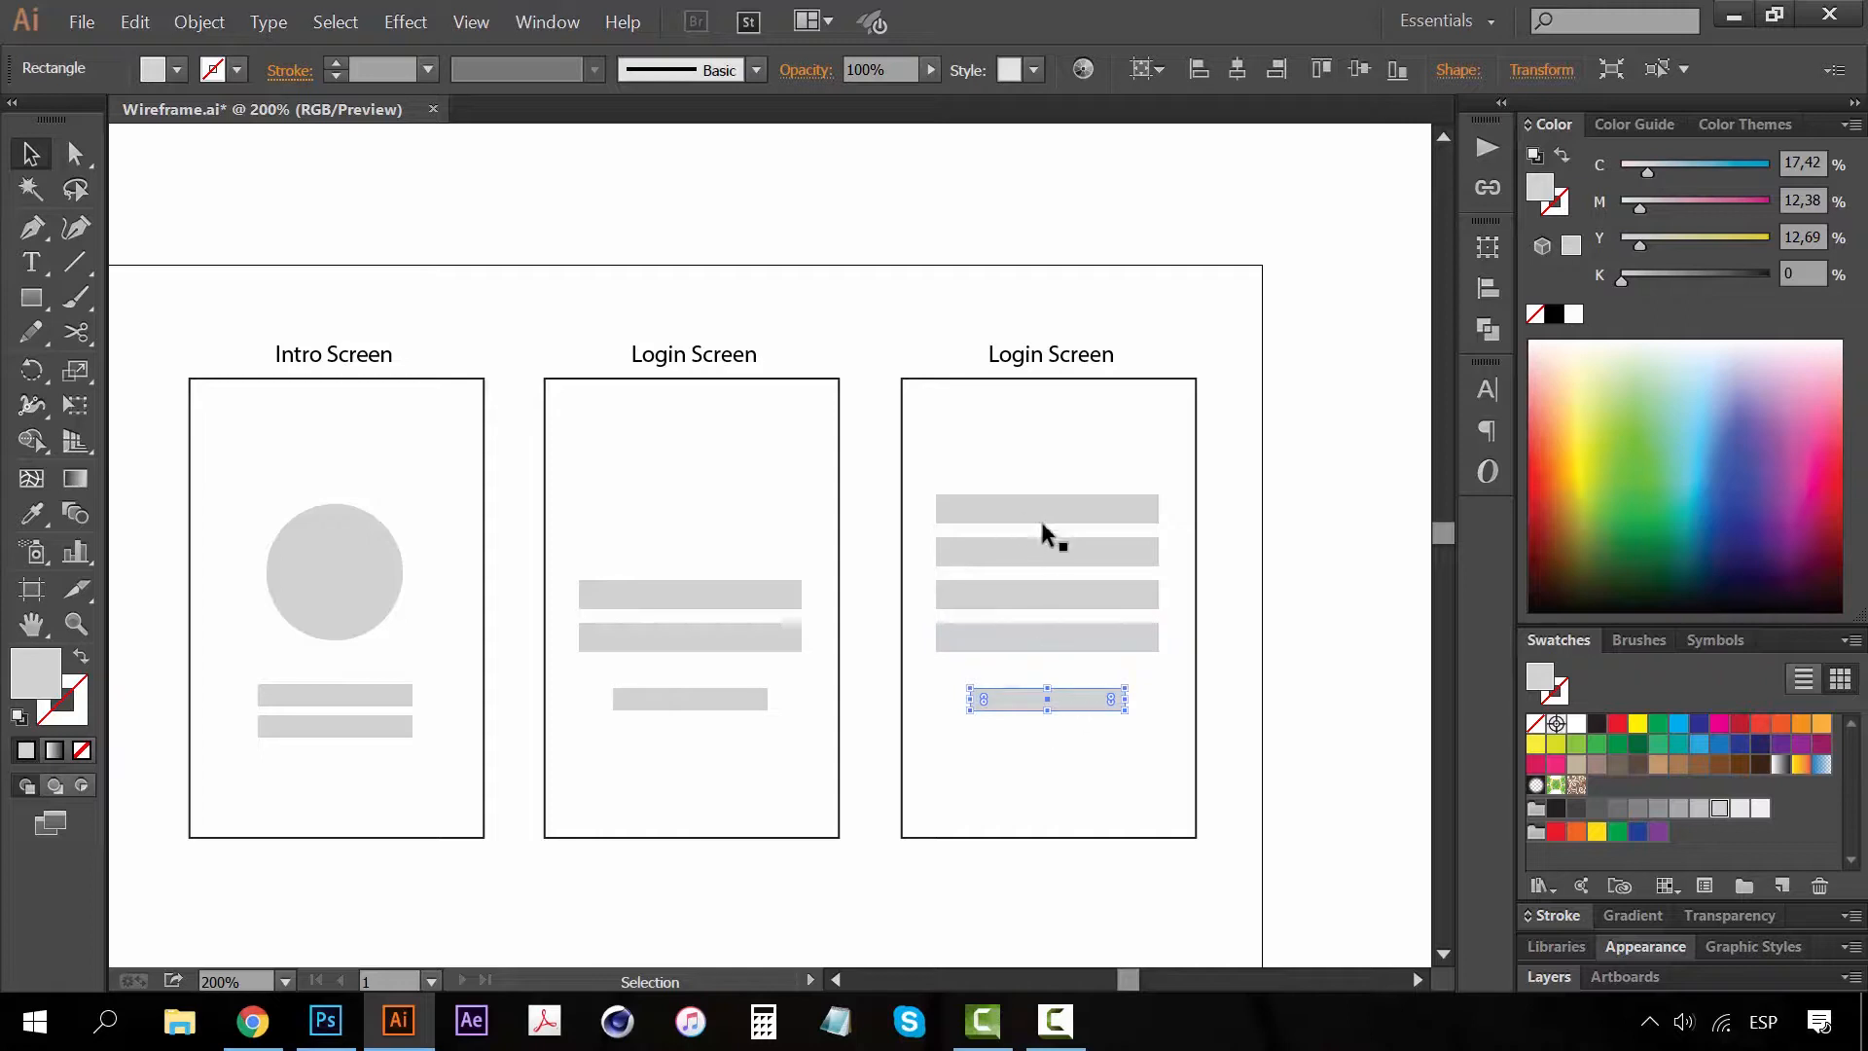
key("z")
left_click(919, 642, "alt")
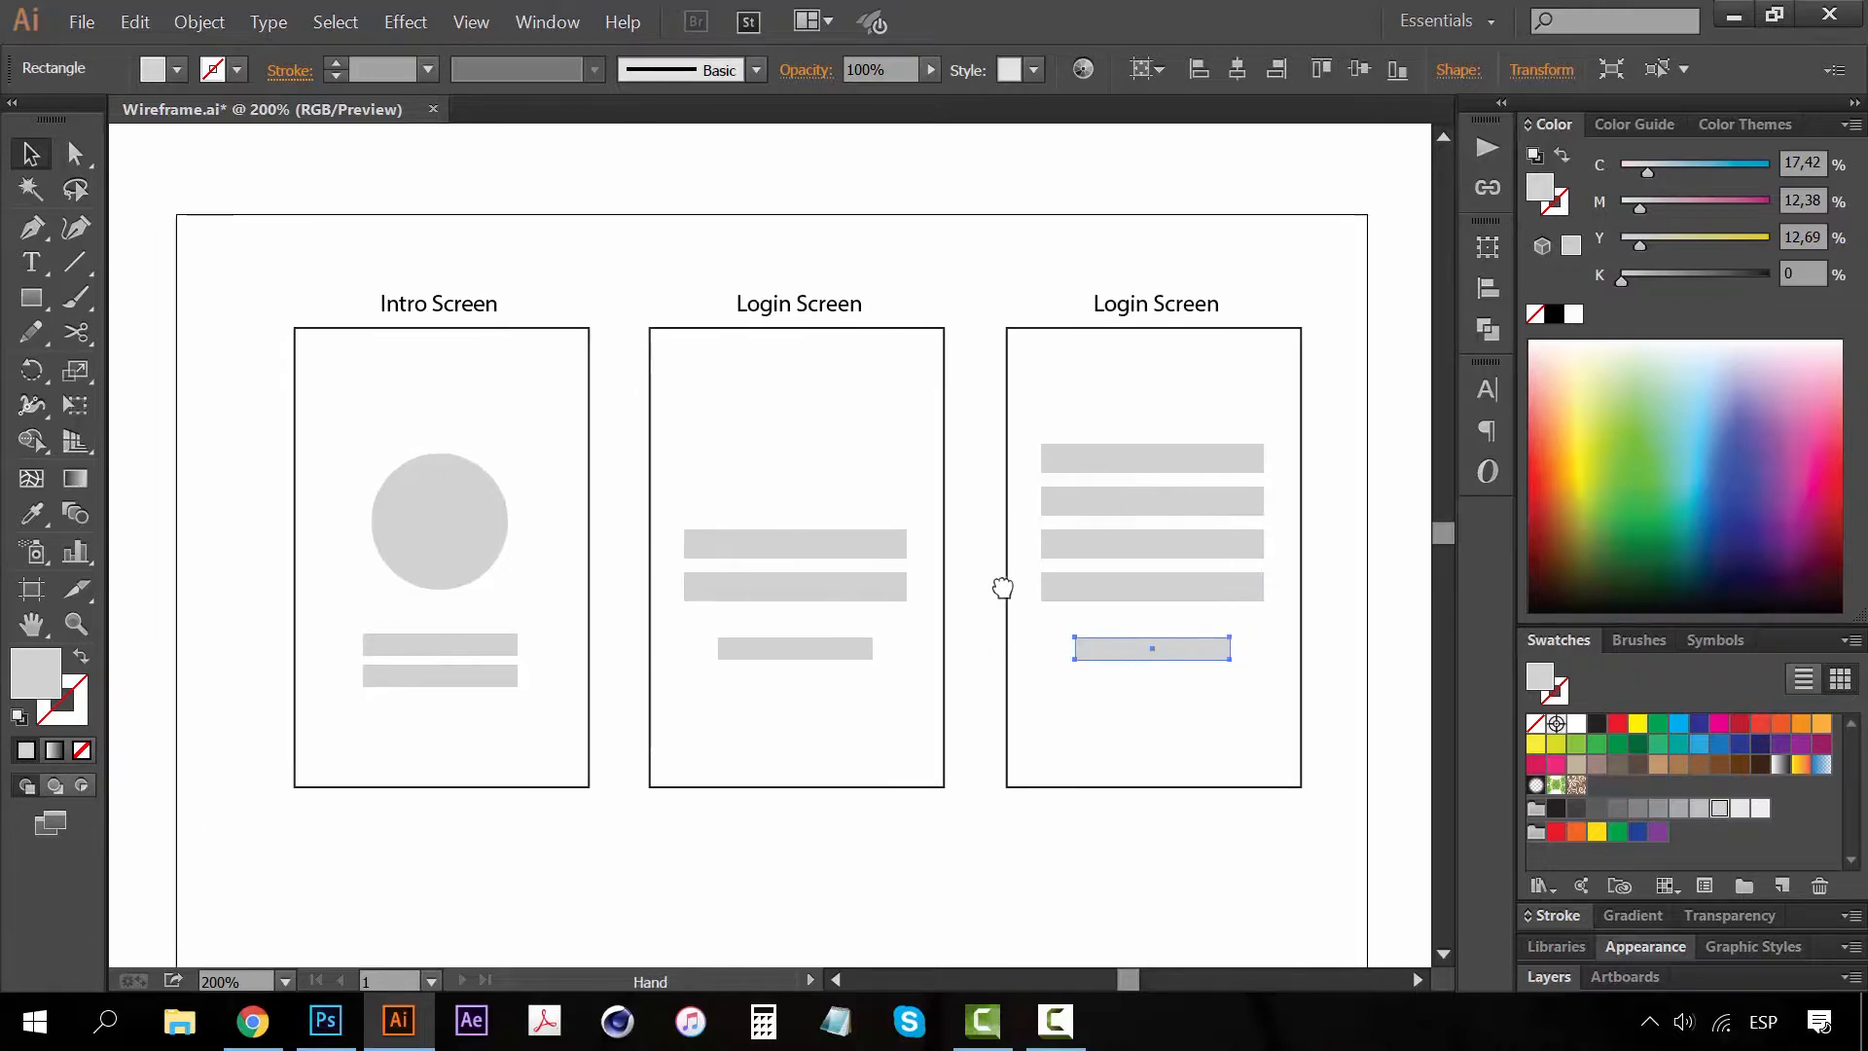
left_click(930, 589, "alt")
left_click(761, 386)
key("t")
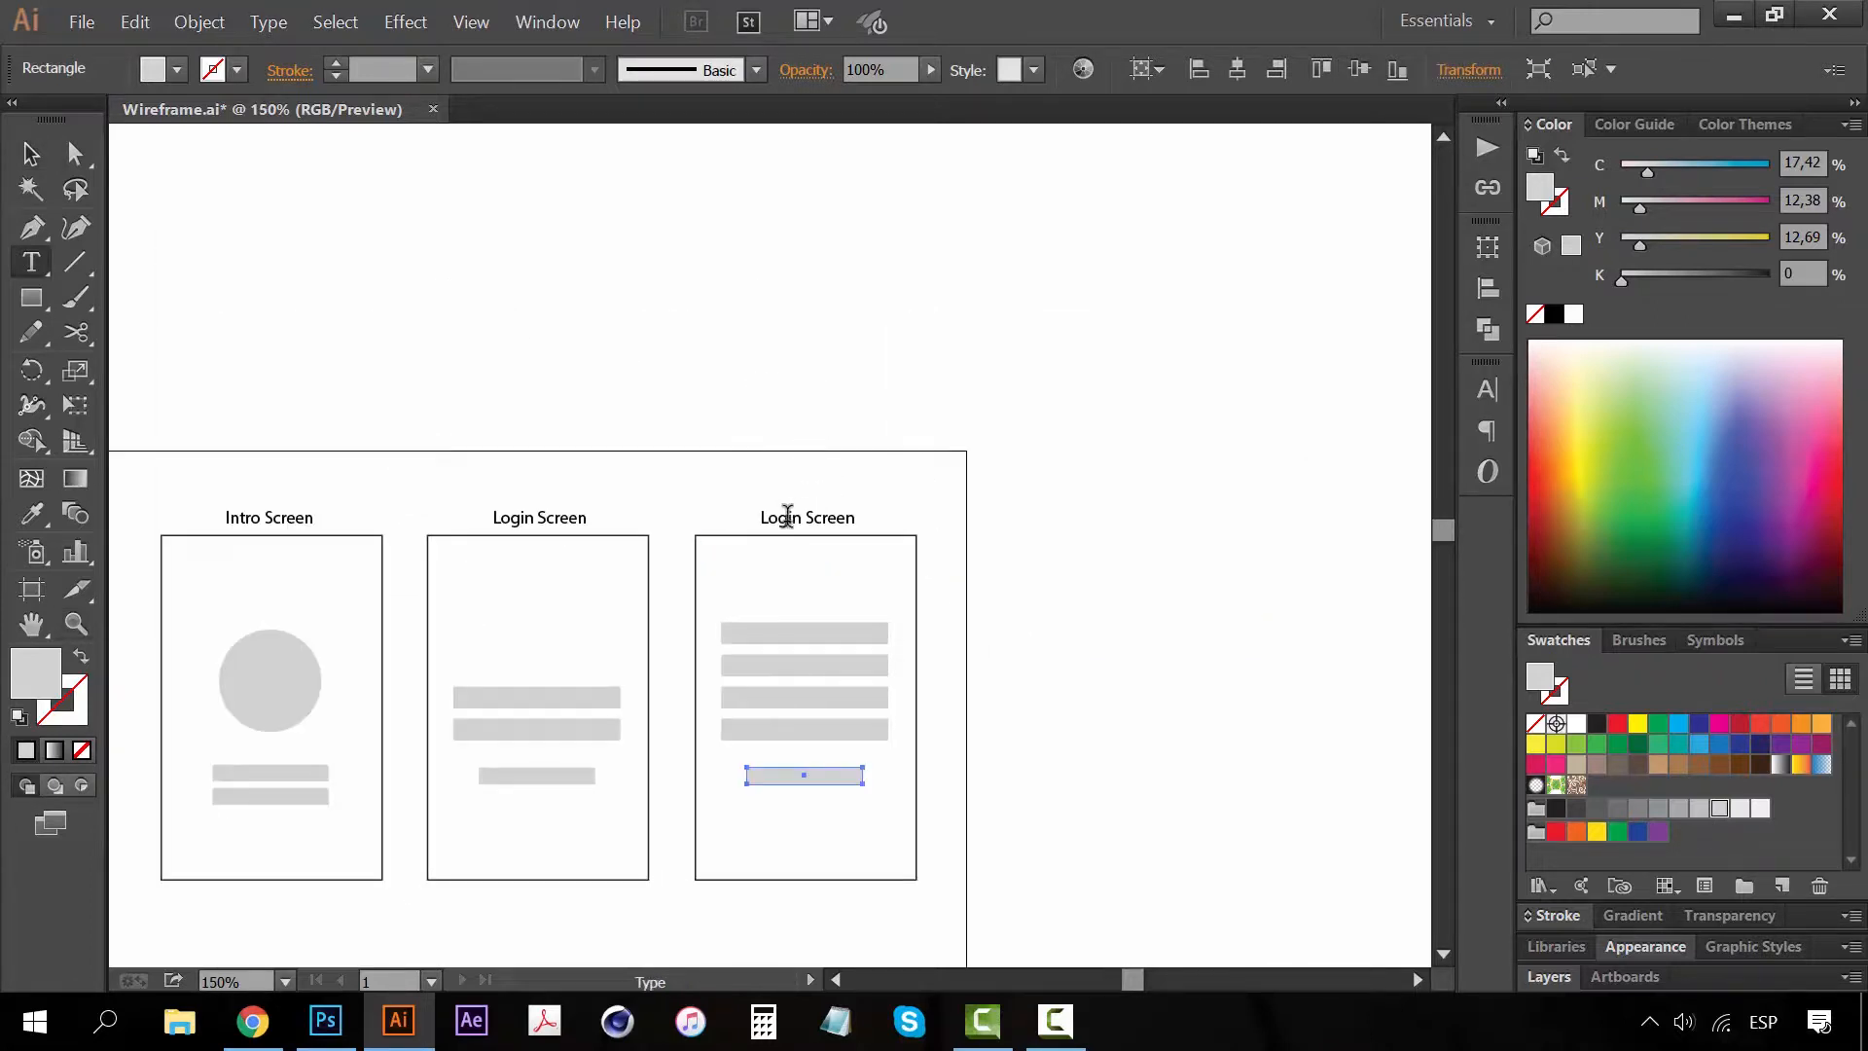
double_click(794, 514)
type("Sign")
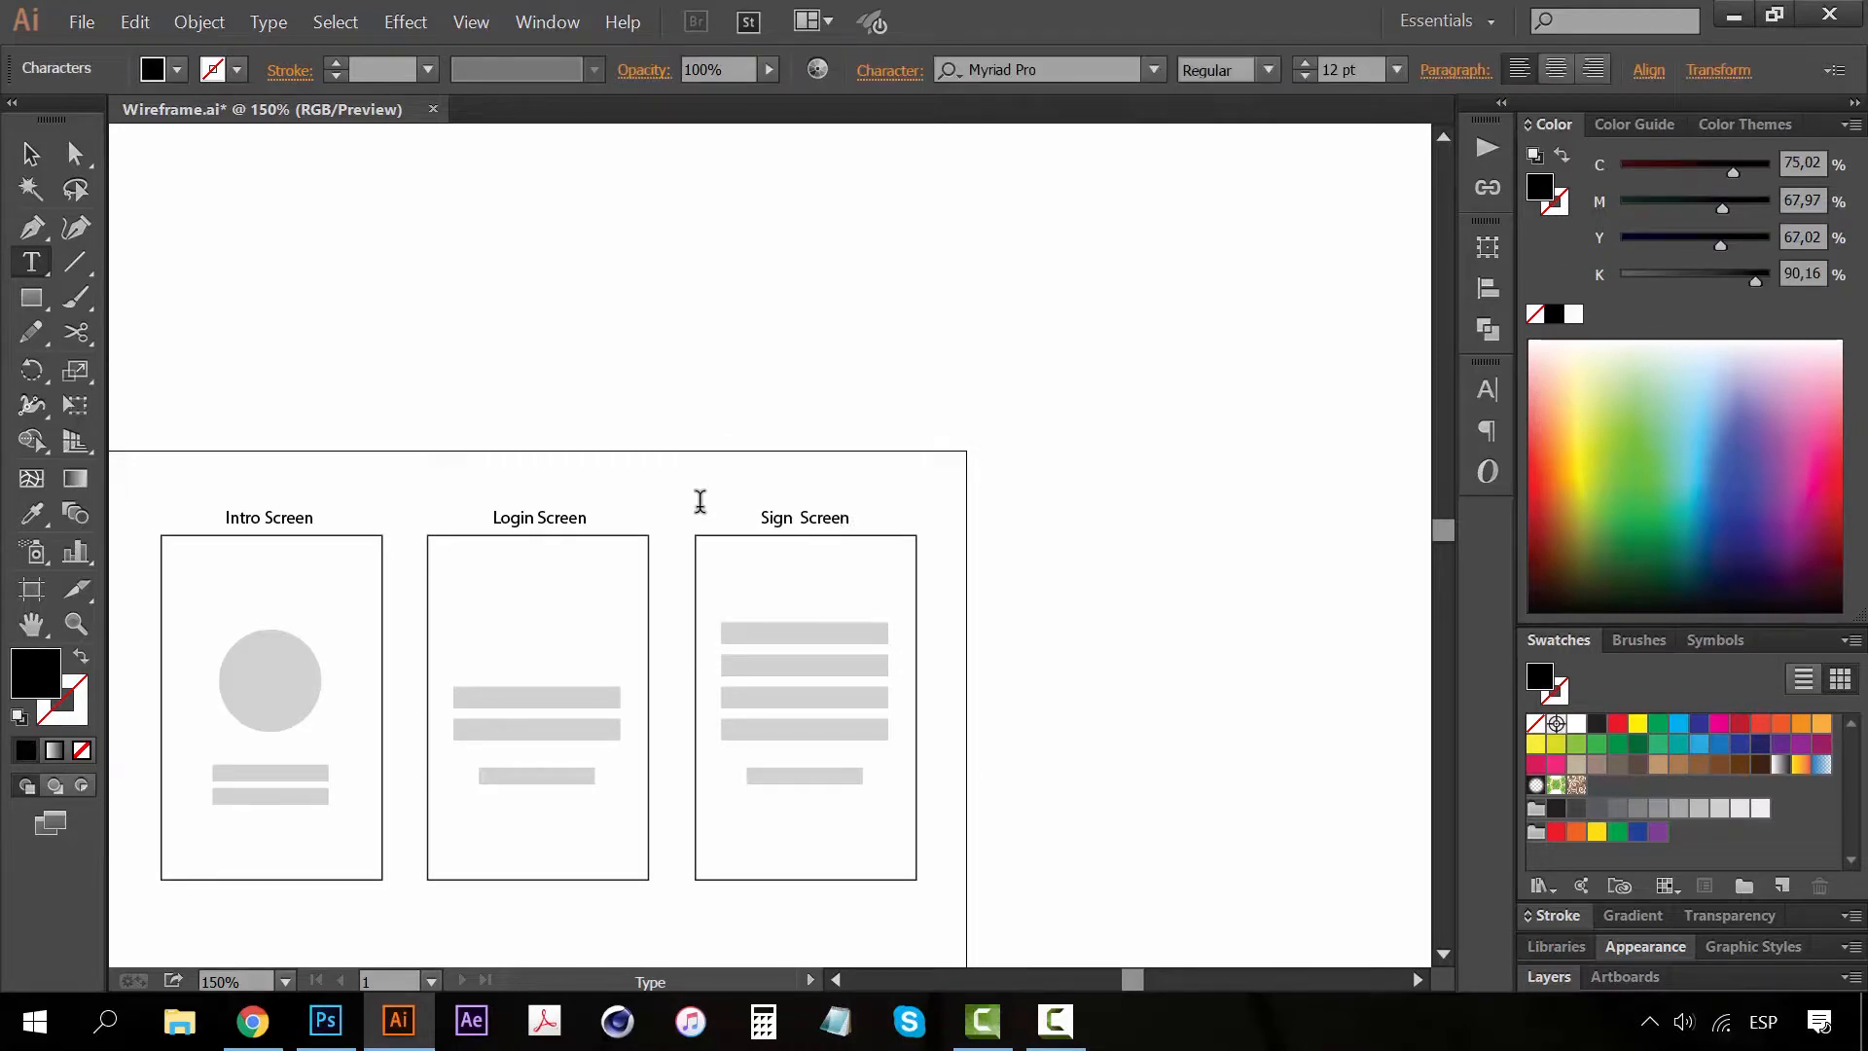
type(" up")
key("Escape")
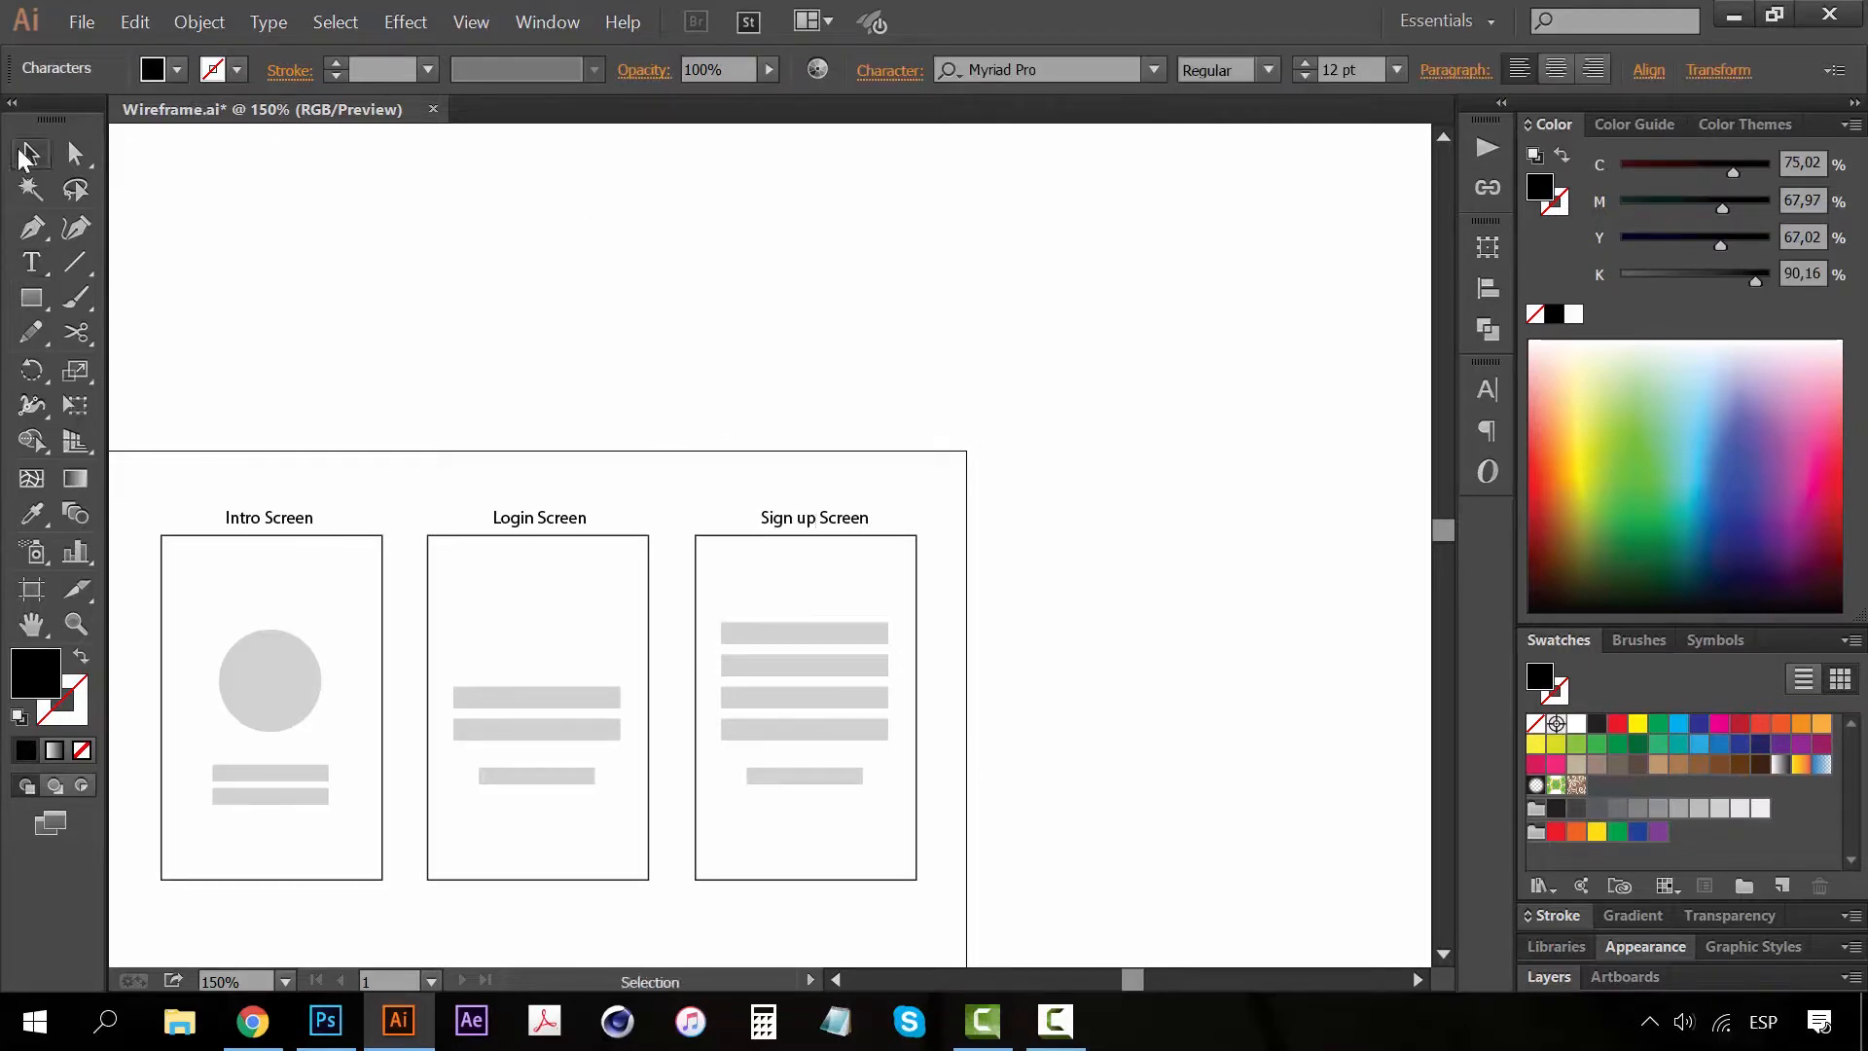
left_click(951, 477)
left_click_drag(748, 617, 995, 343)
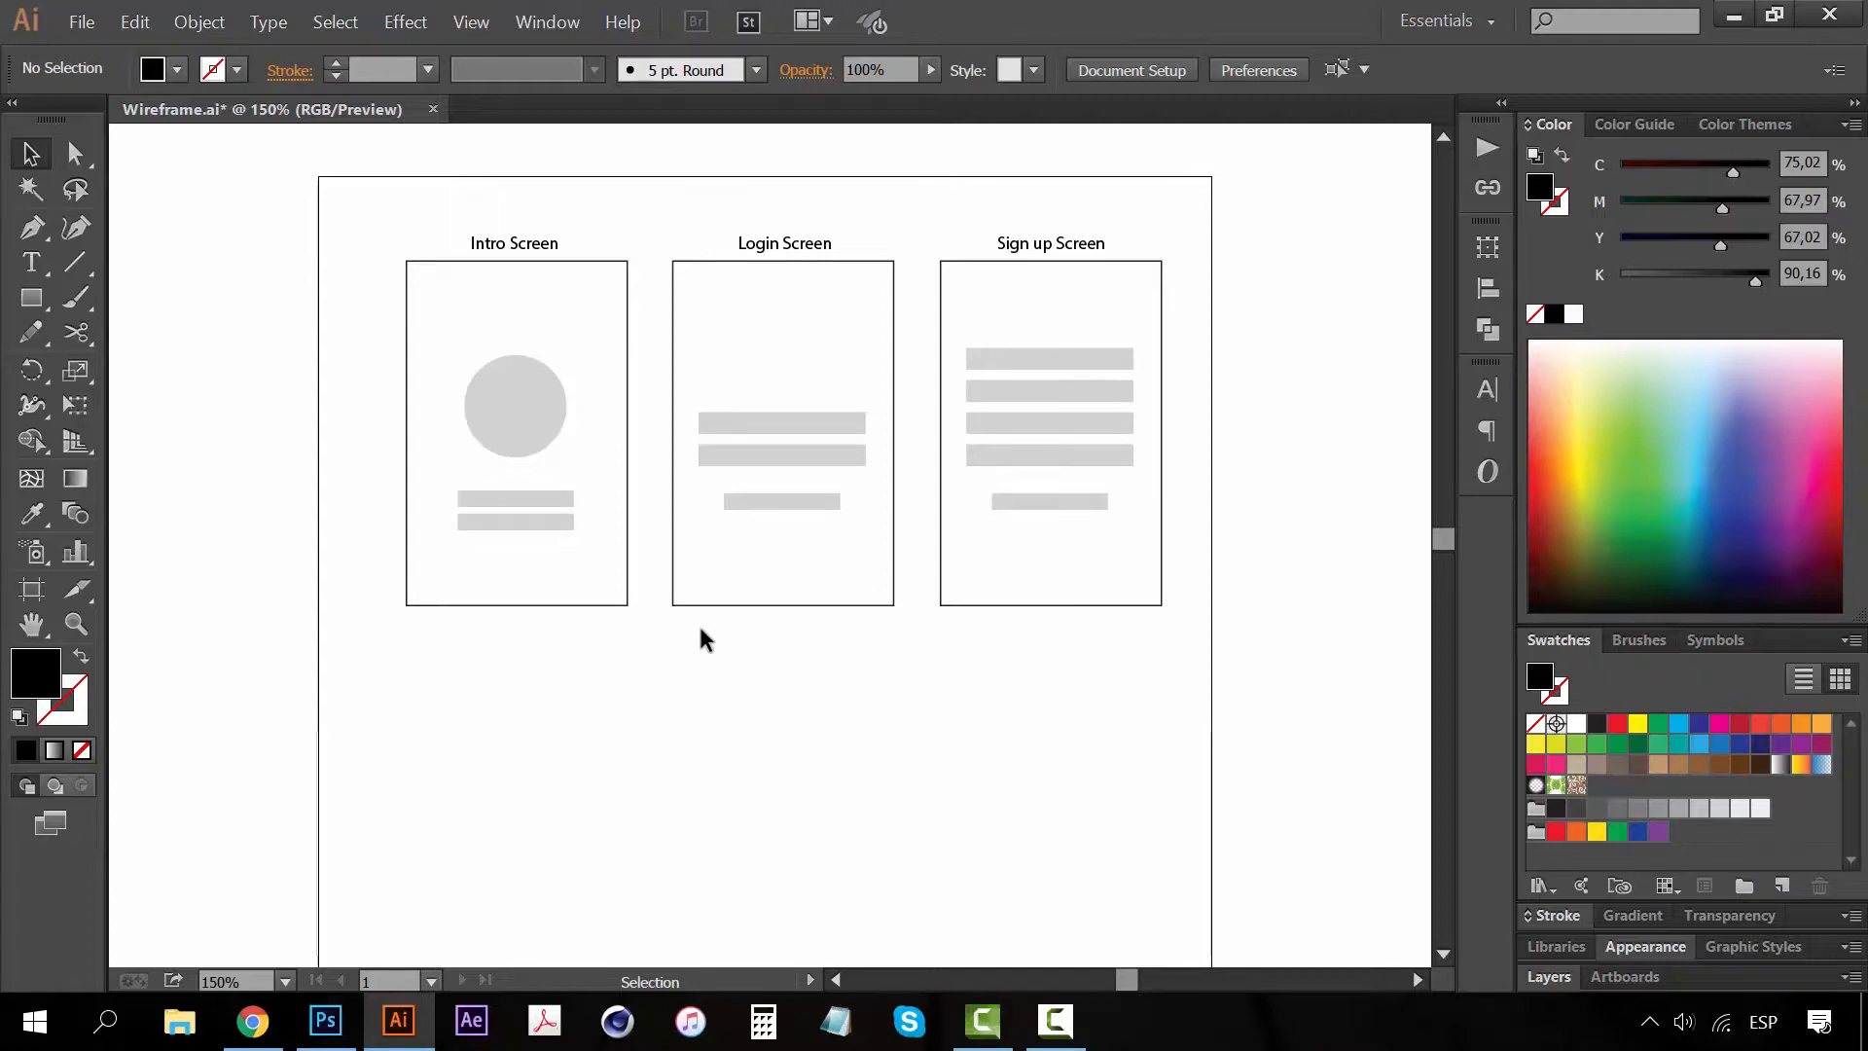
Duplicate the Login Screen with its title and bars straight down, just below the original
key("space")
left_click_drag(678, 474, 687, 467)
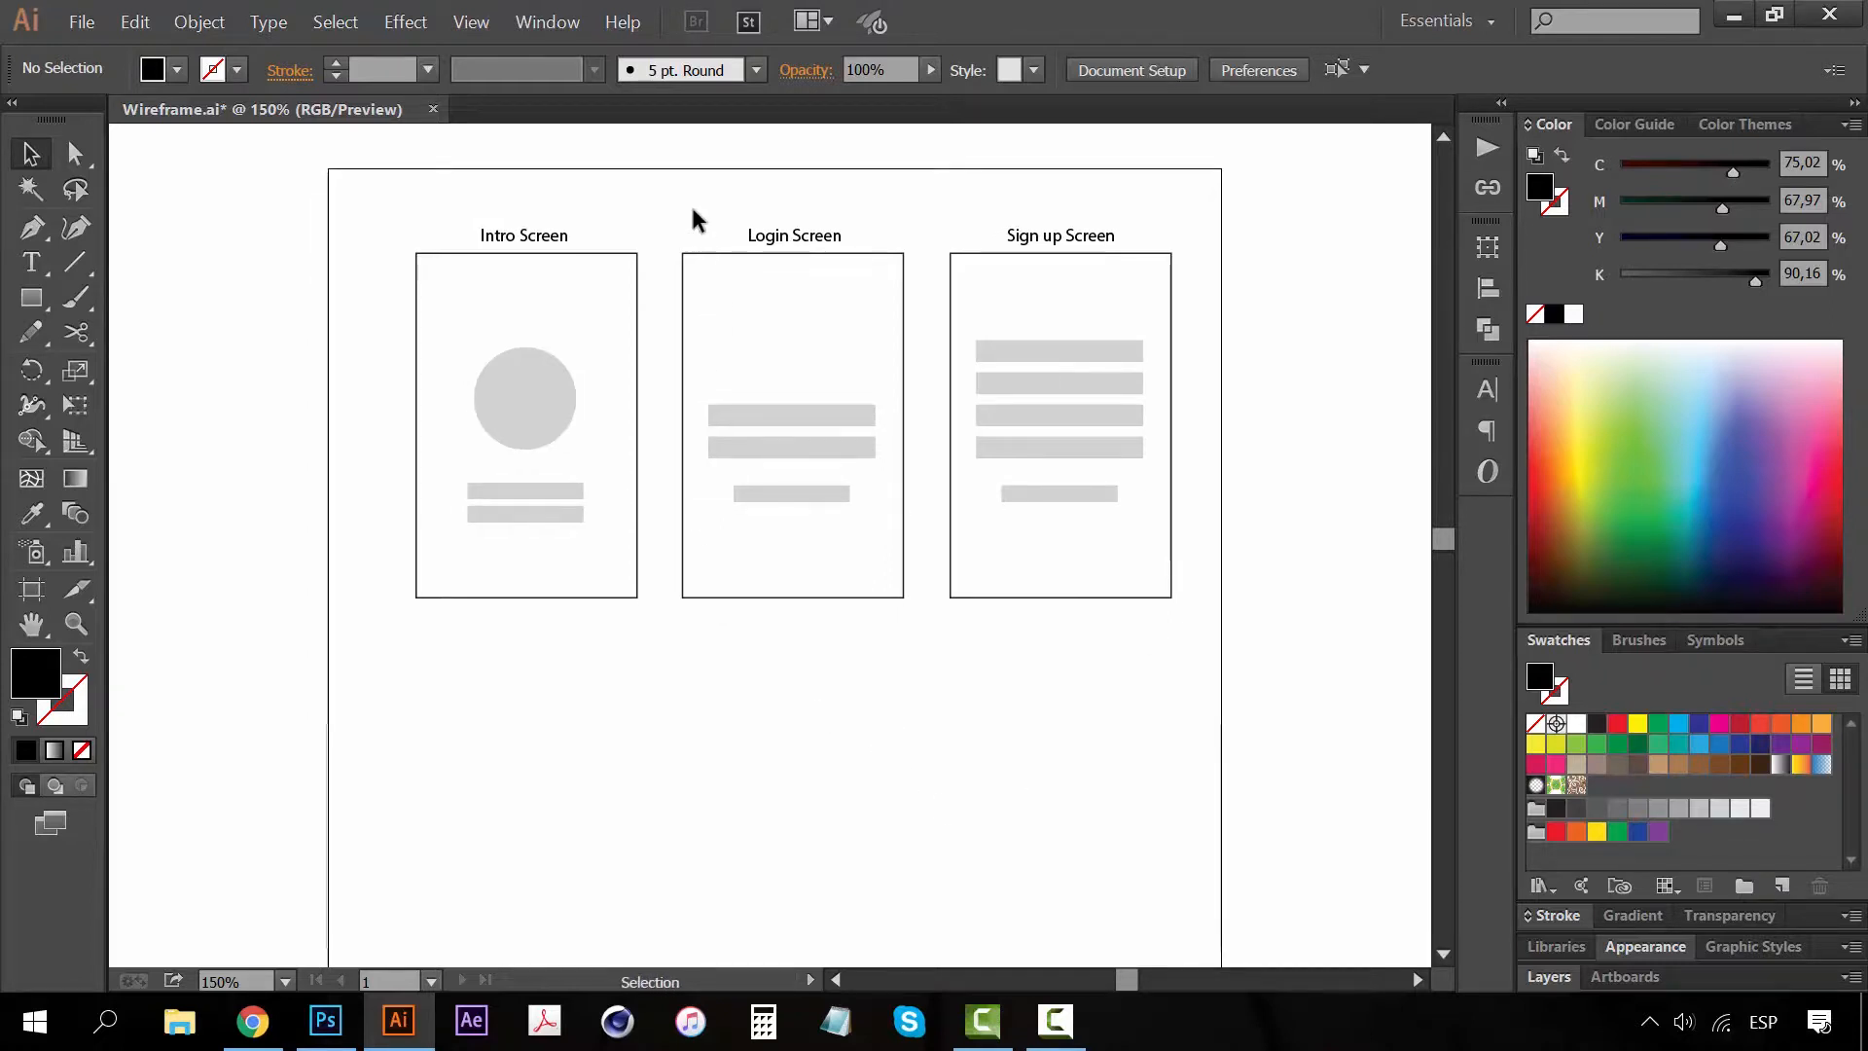
left_click_drag(679, 188, 917, 628)
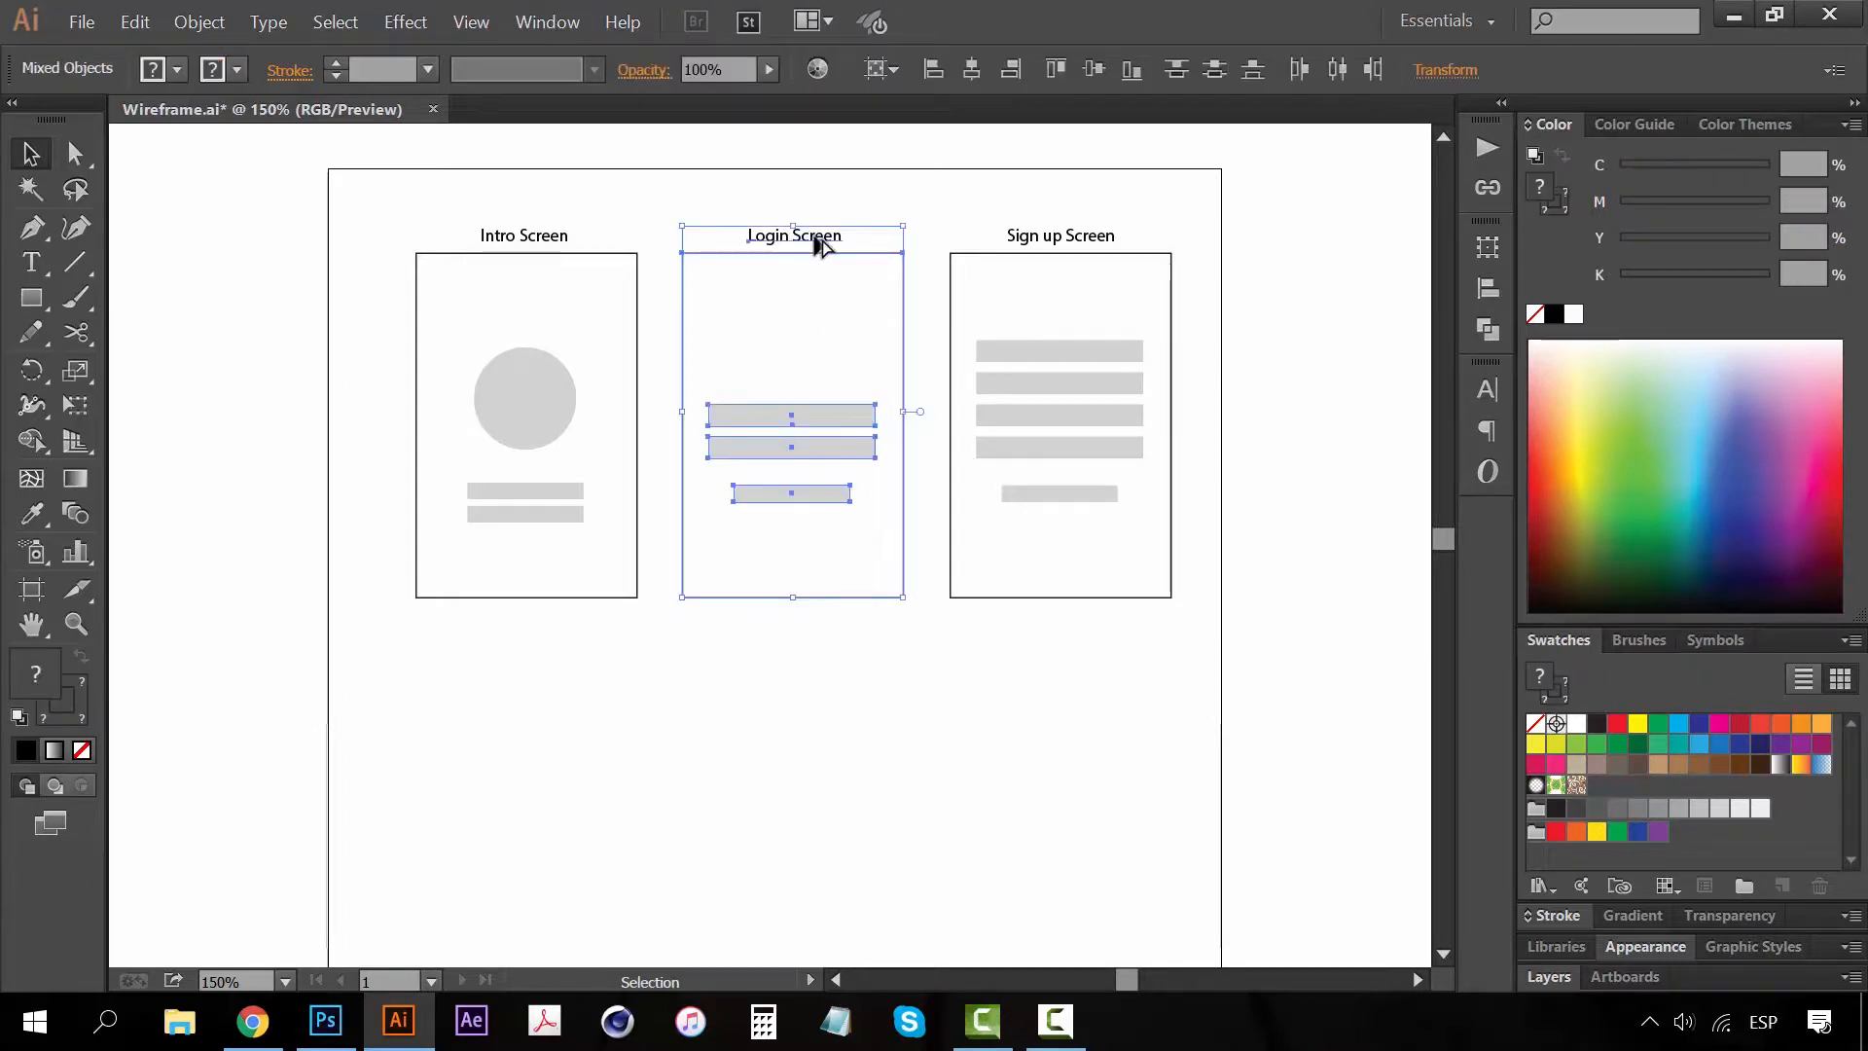
left_click_drag(824, 241, 806, 642)
key("ctrl+space")
left_click(774, 730)
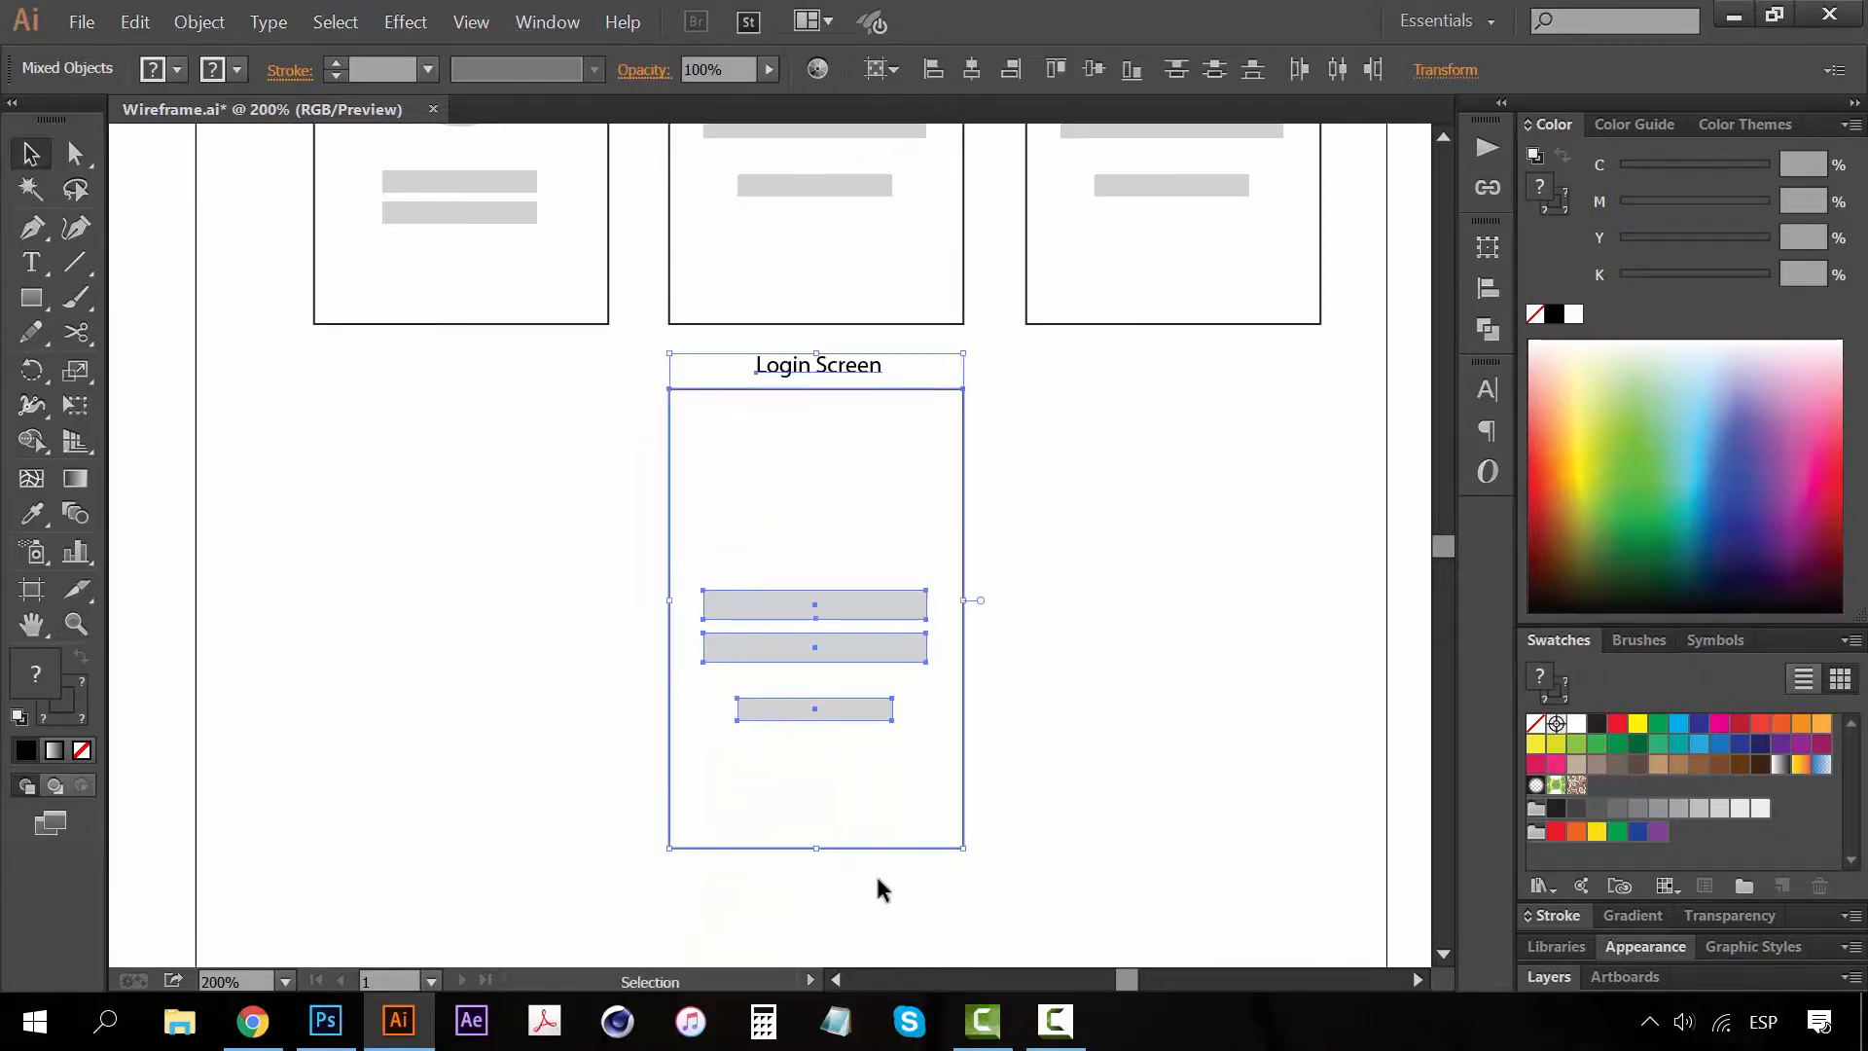
left_click(292, 651)
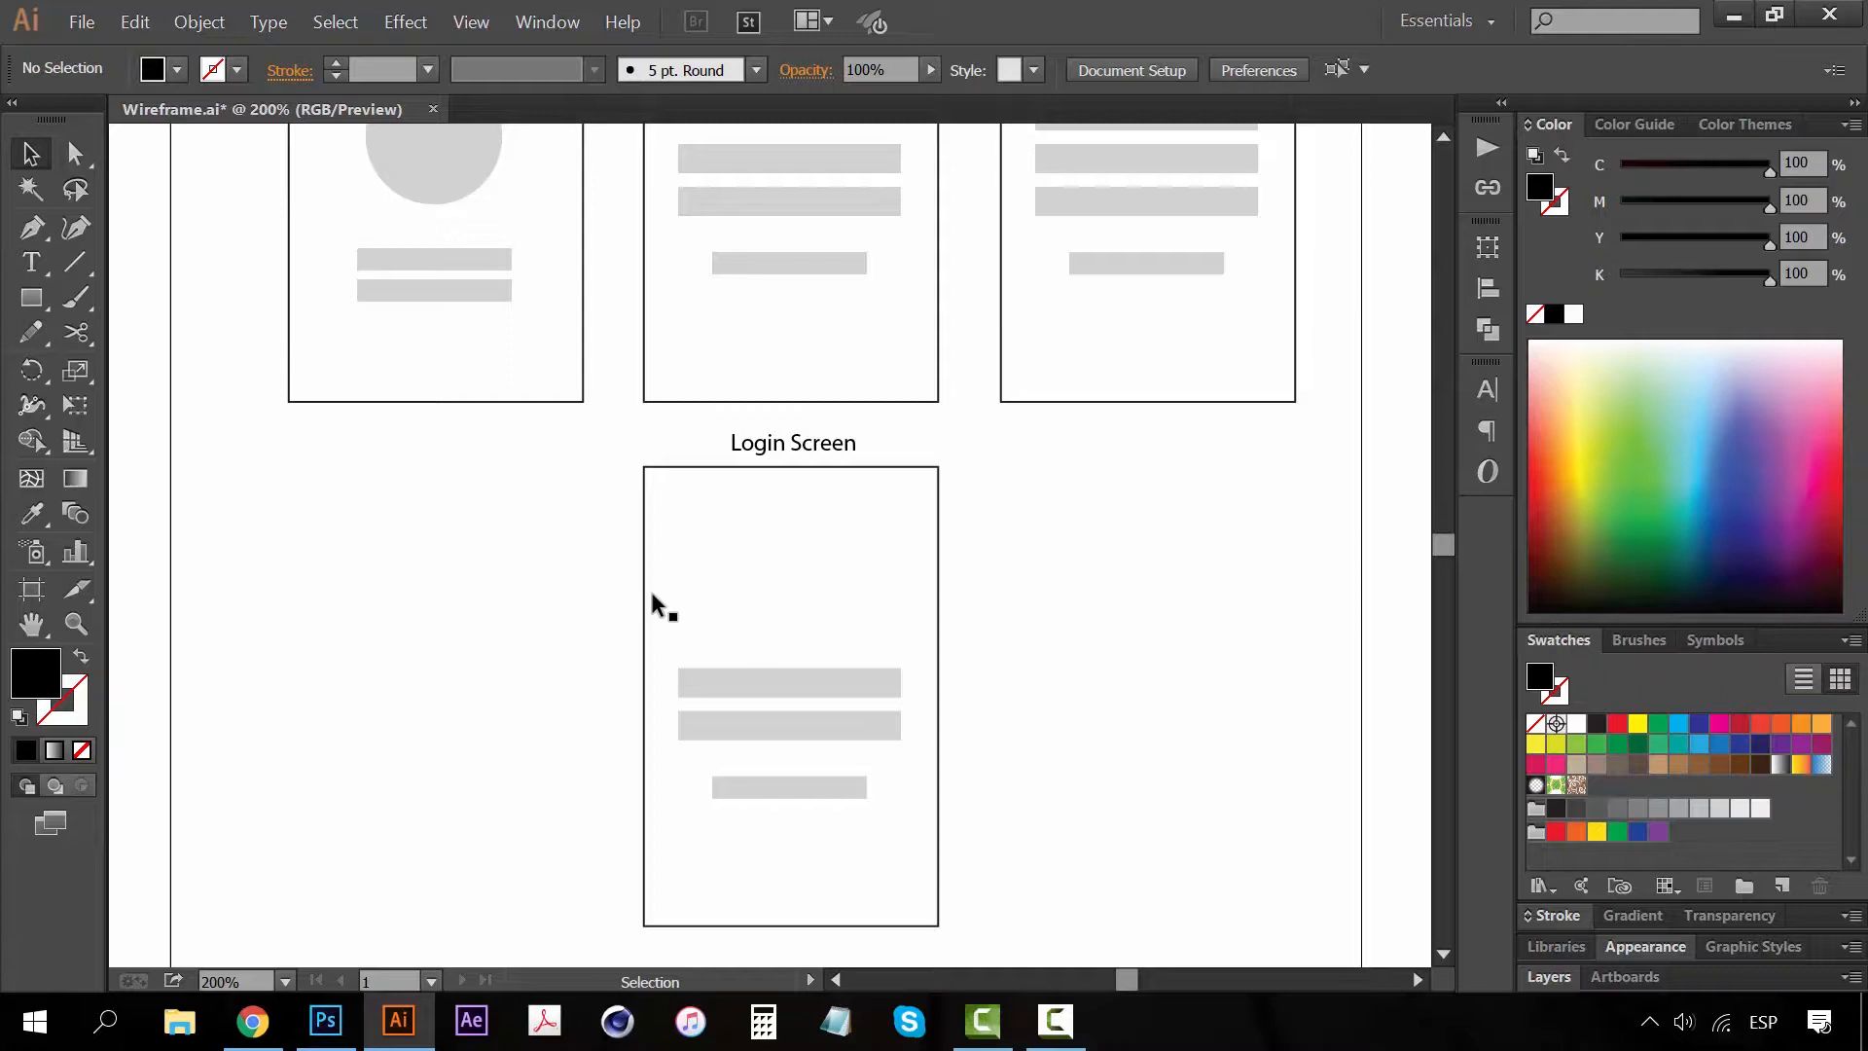
Delete the small bar and both wide bars from the new lower screen, leaving only its frame and title
left_click_drag(813, 805, 860, 789)
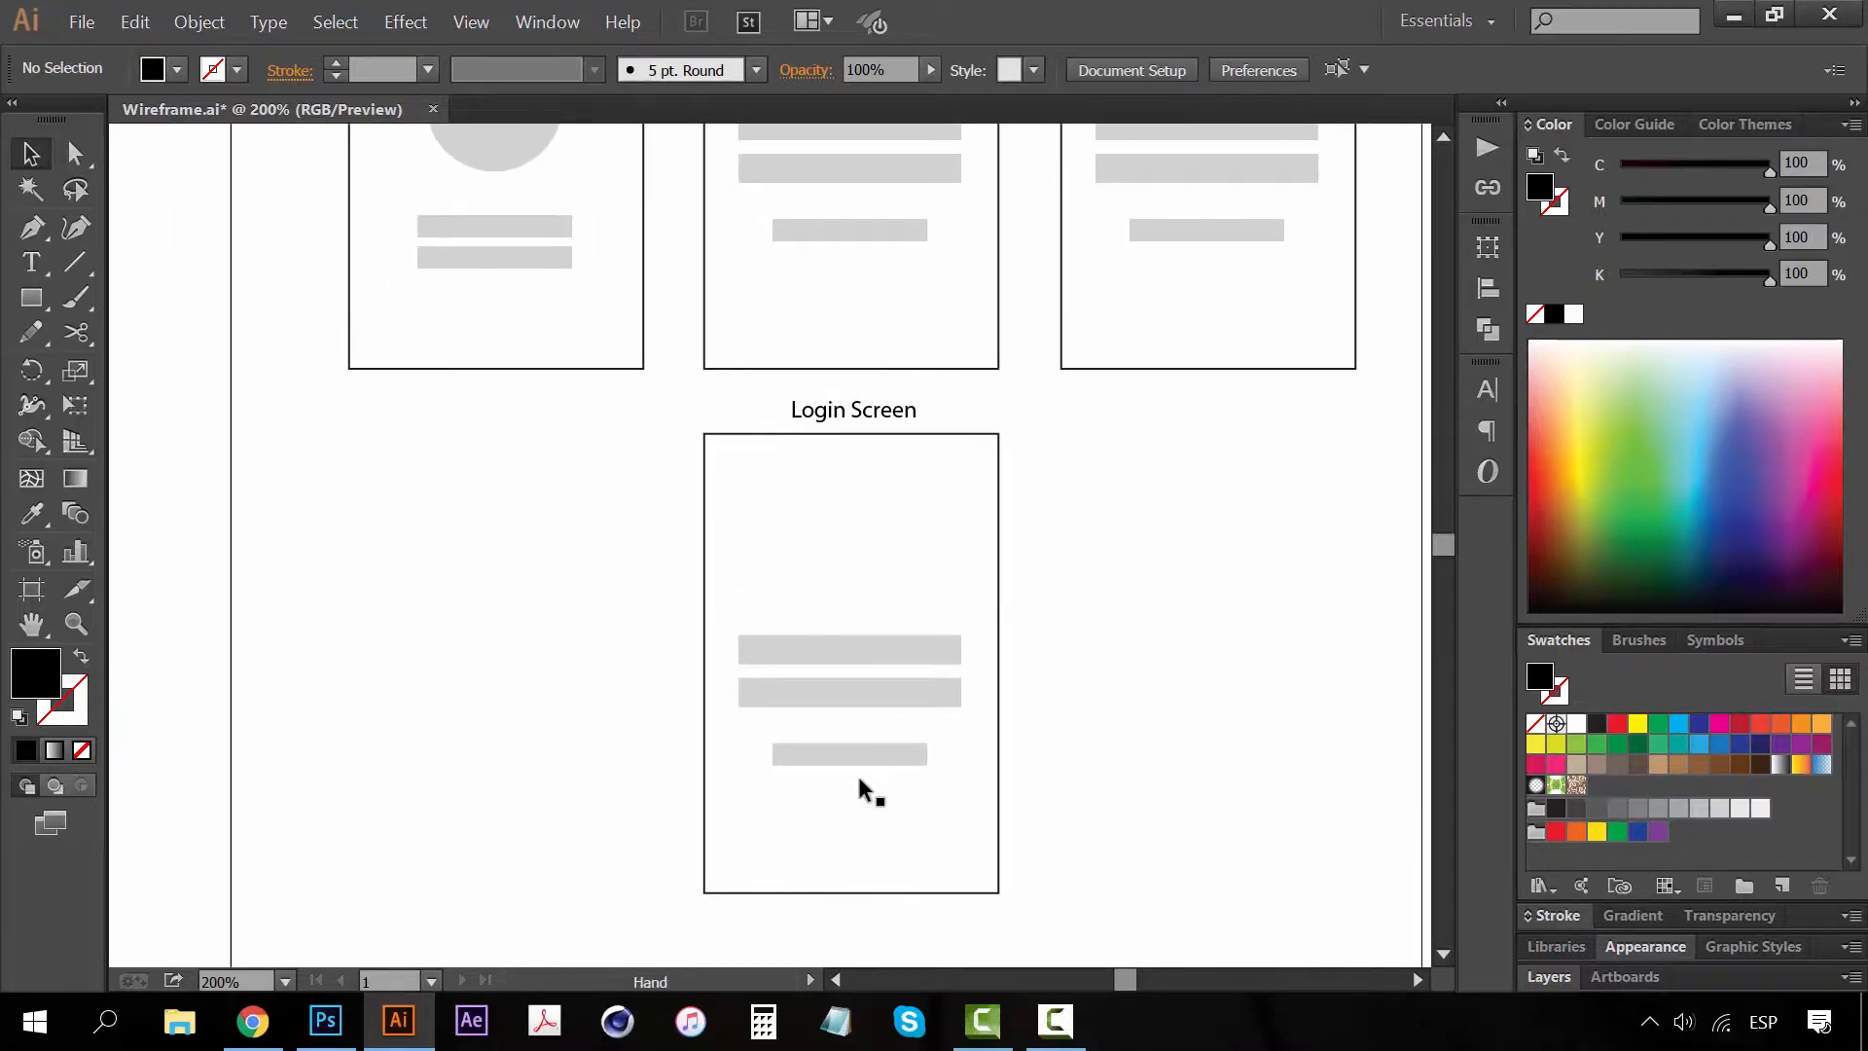
left_click(860, 757)
key("Delete")
left_click(887, 694)
key("Delete")
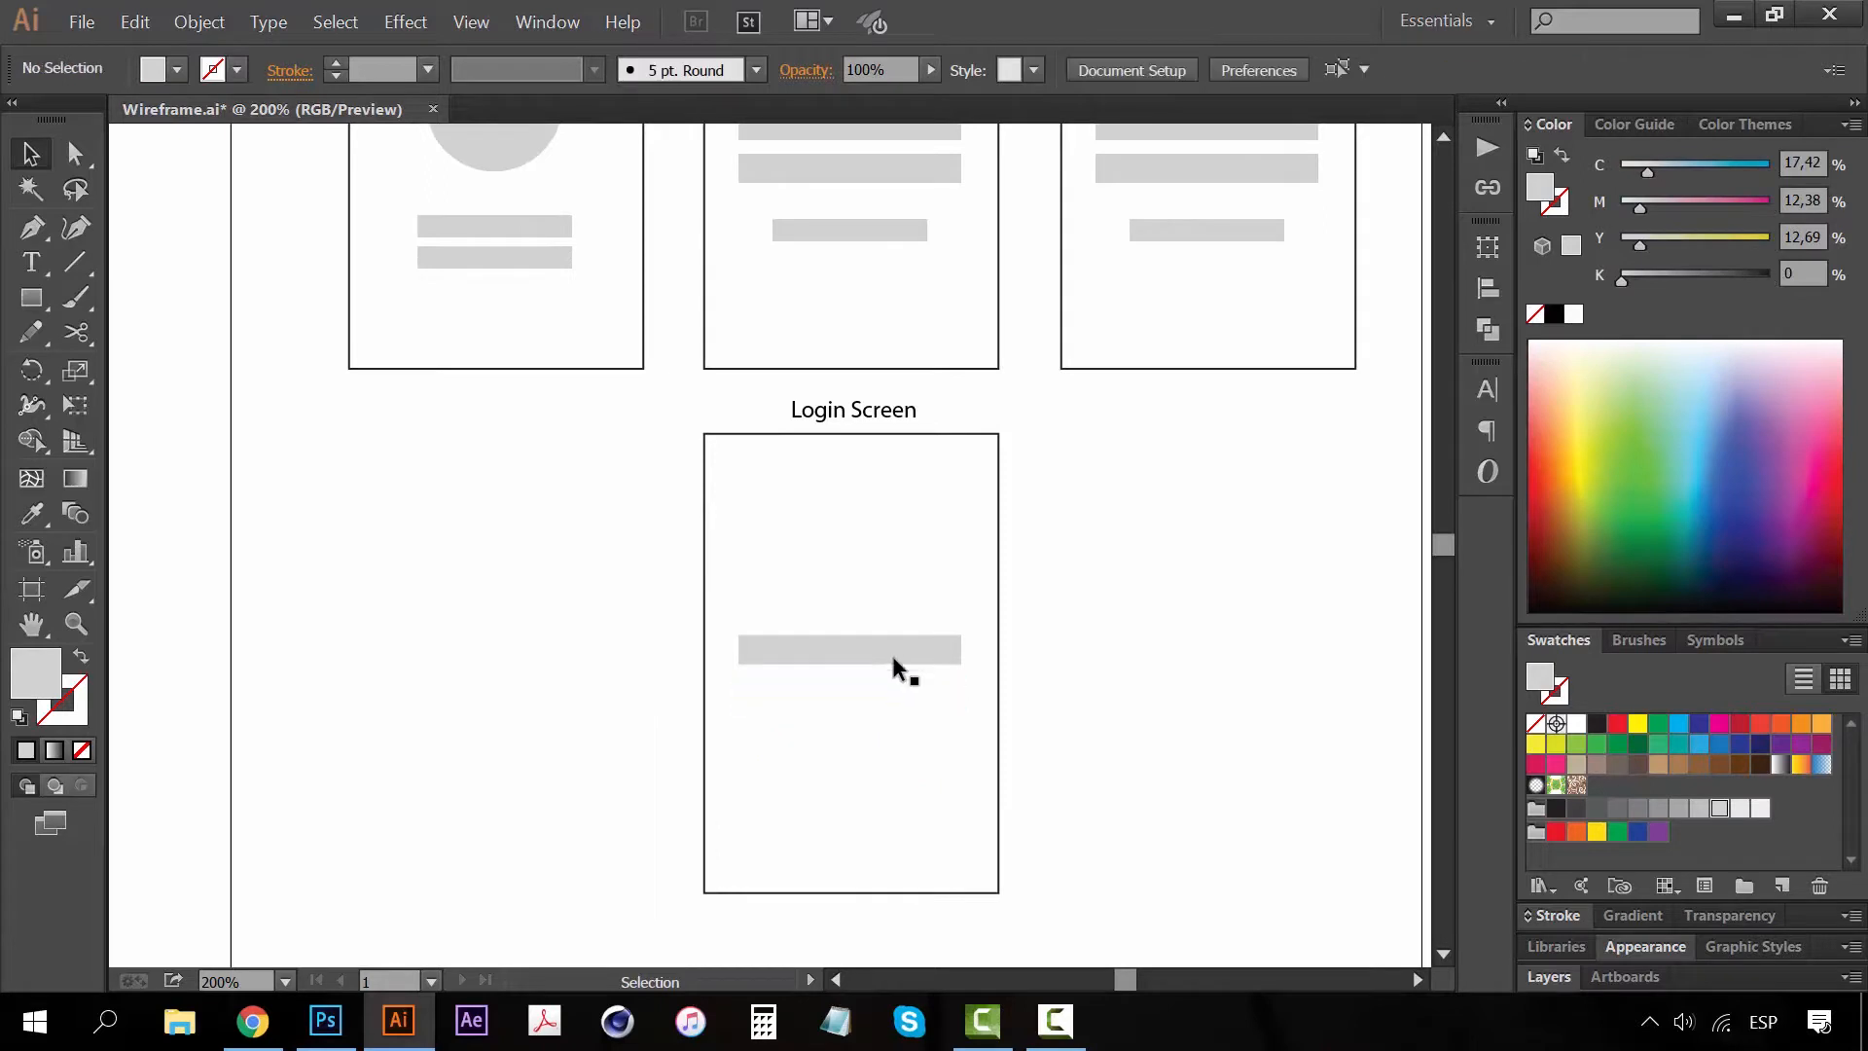
left_click(892, 658)
key("Delete")
Change the lower screen's title to "Dashboard"
left_click_drag(784, 463, 787, 552)
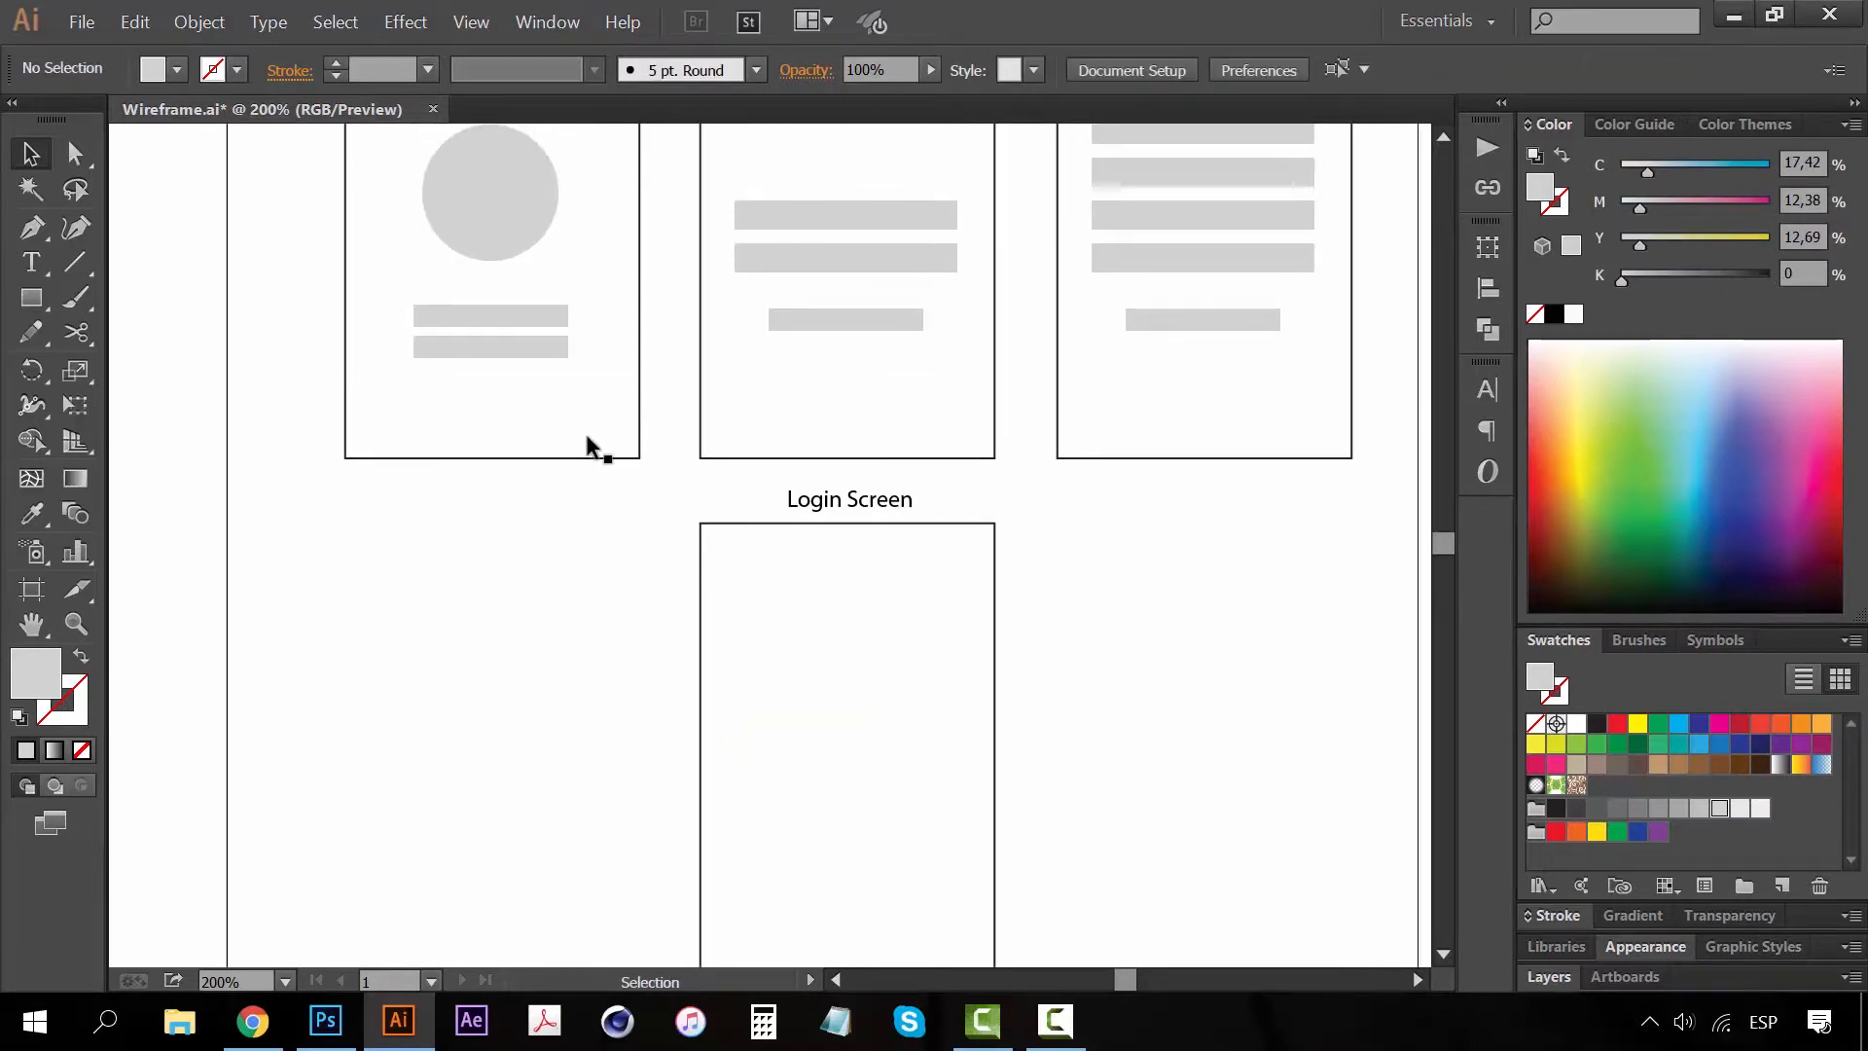
triple_click(851, 505)
type("Dash ")
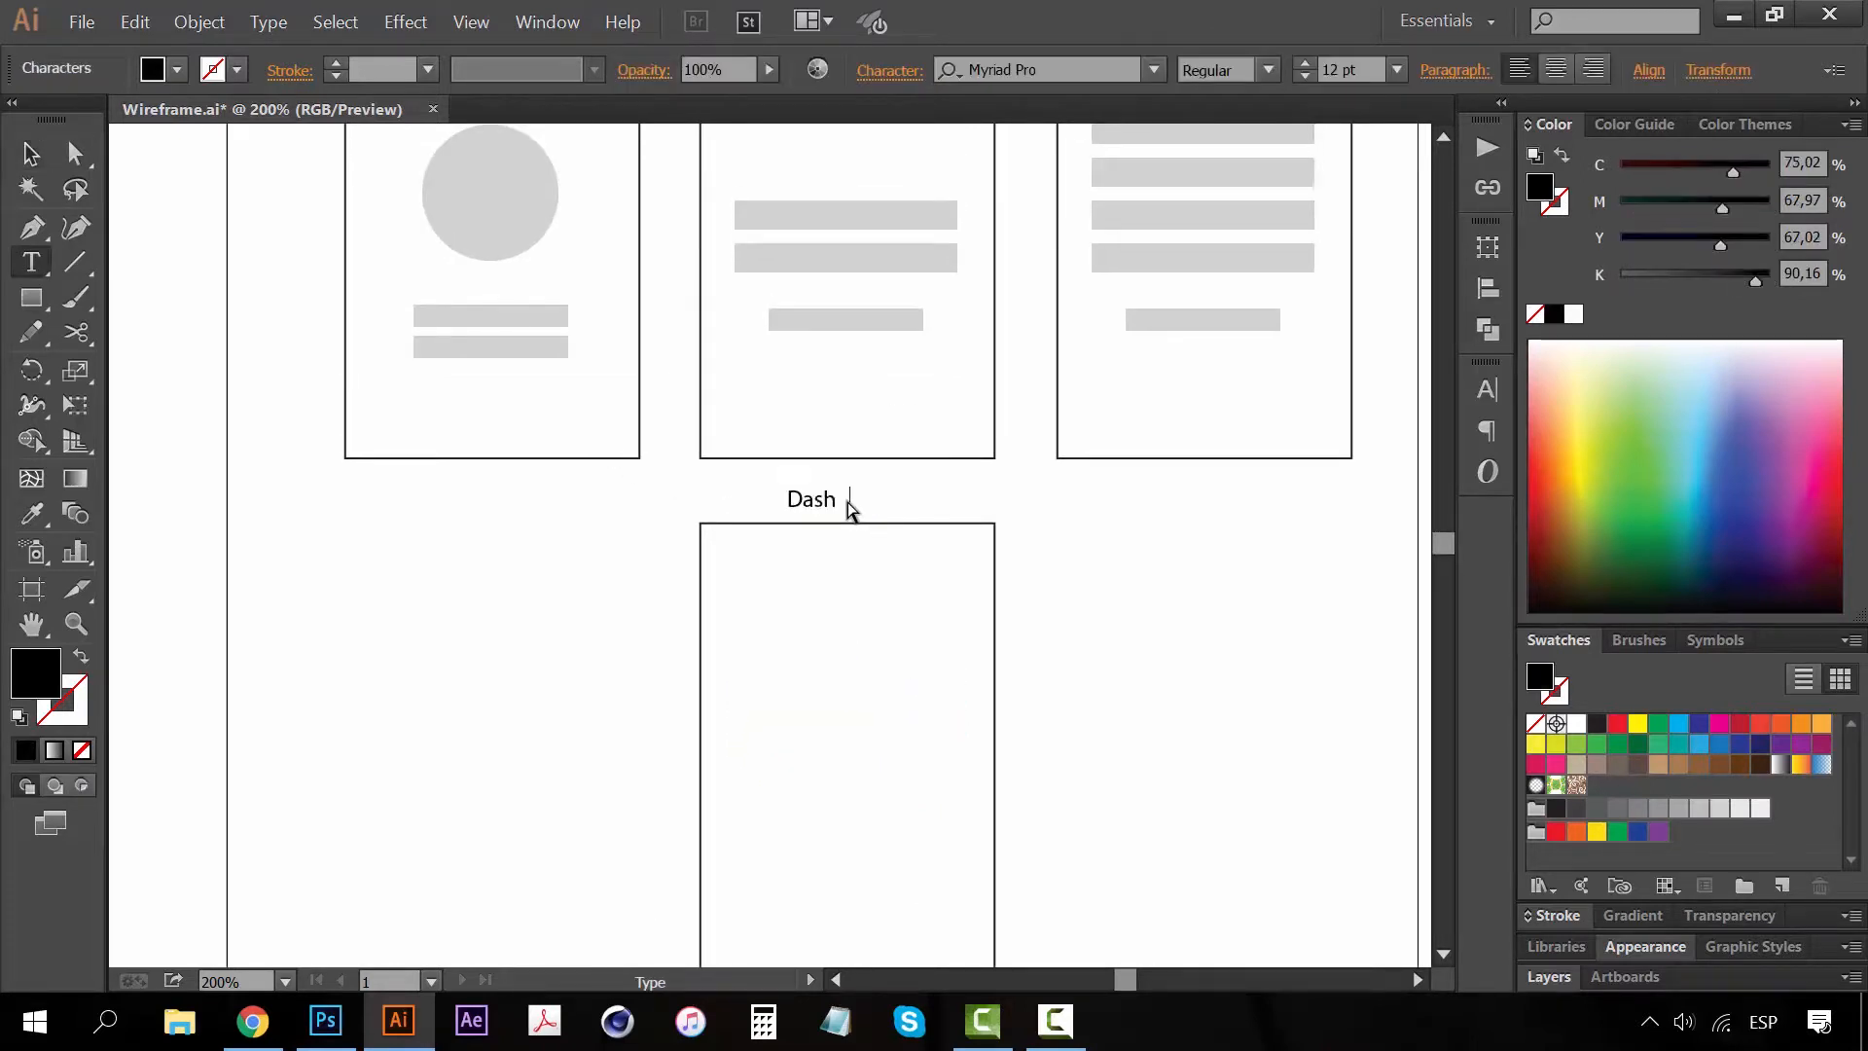
type("board")
left_click(32, 149)
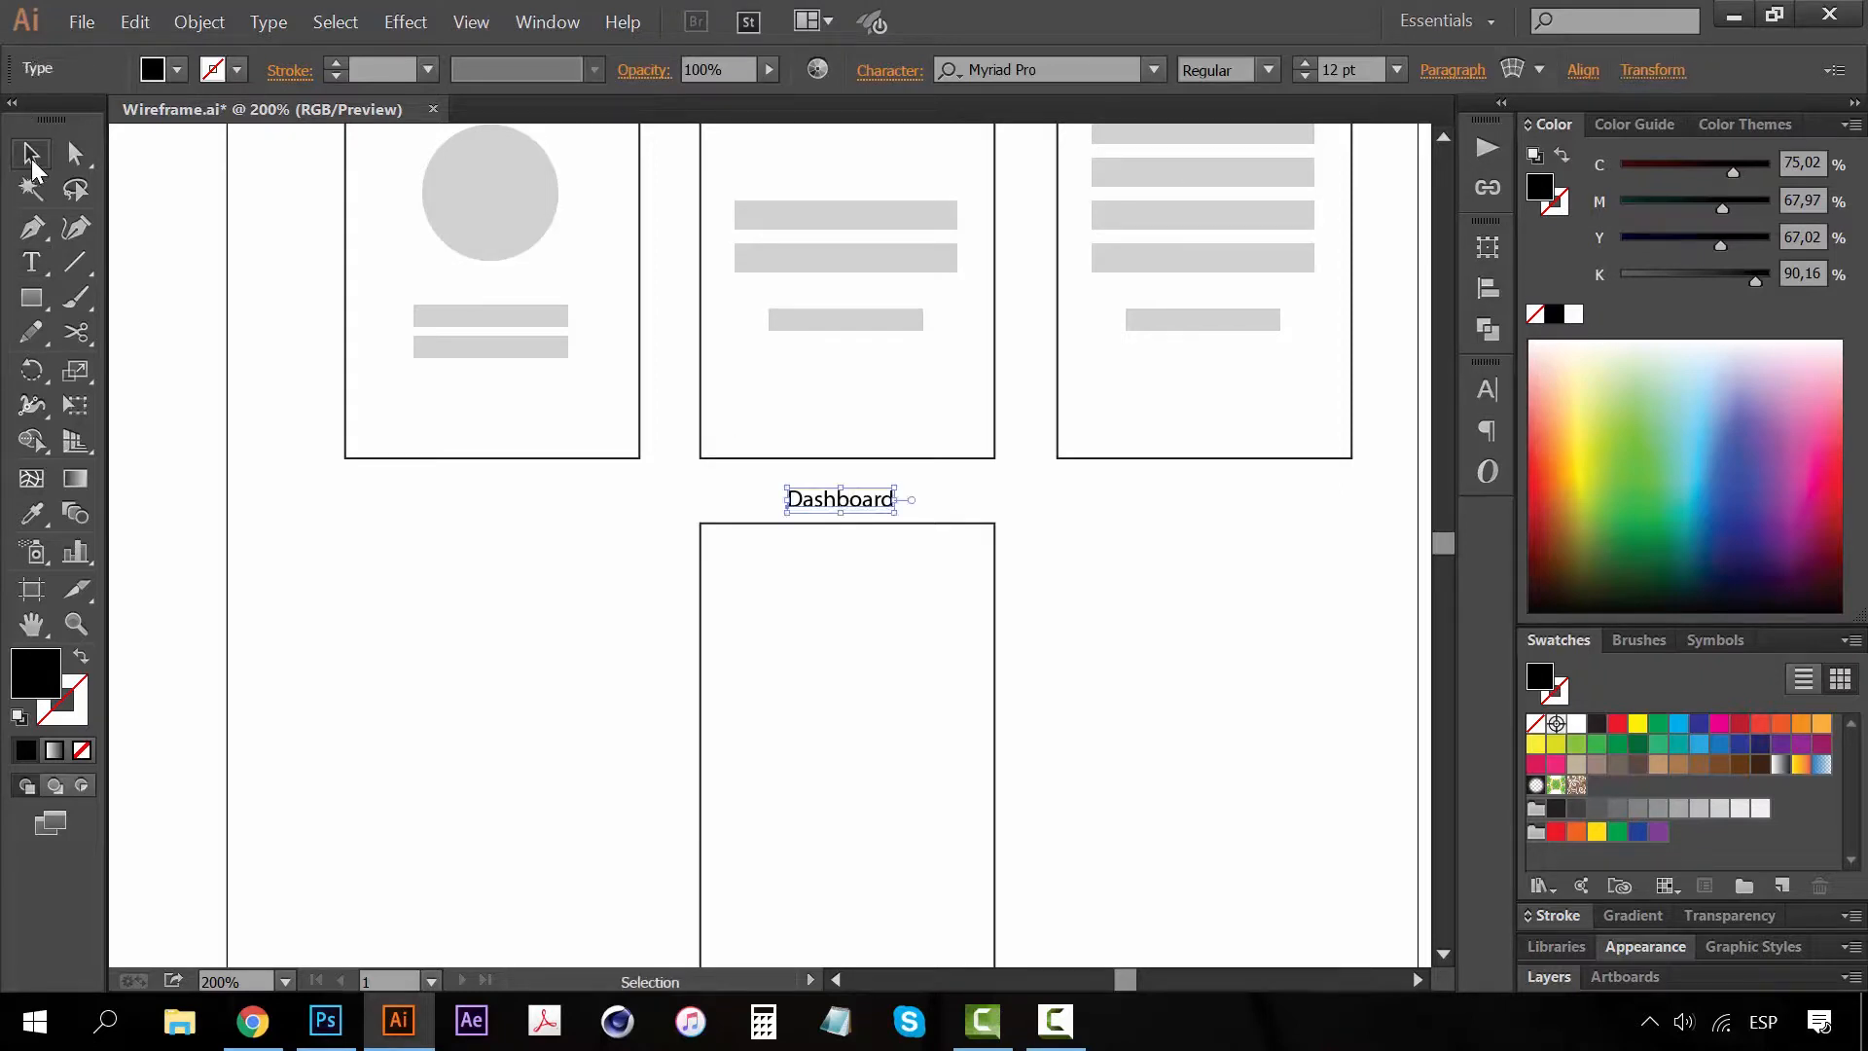
left_click(517, 772)
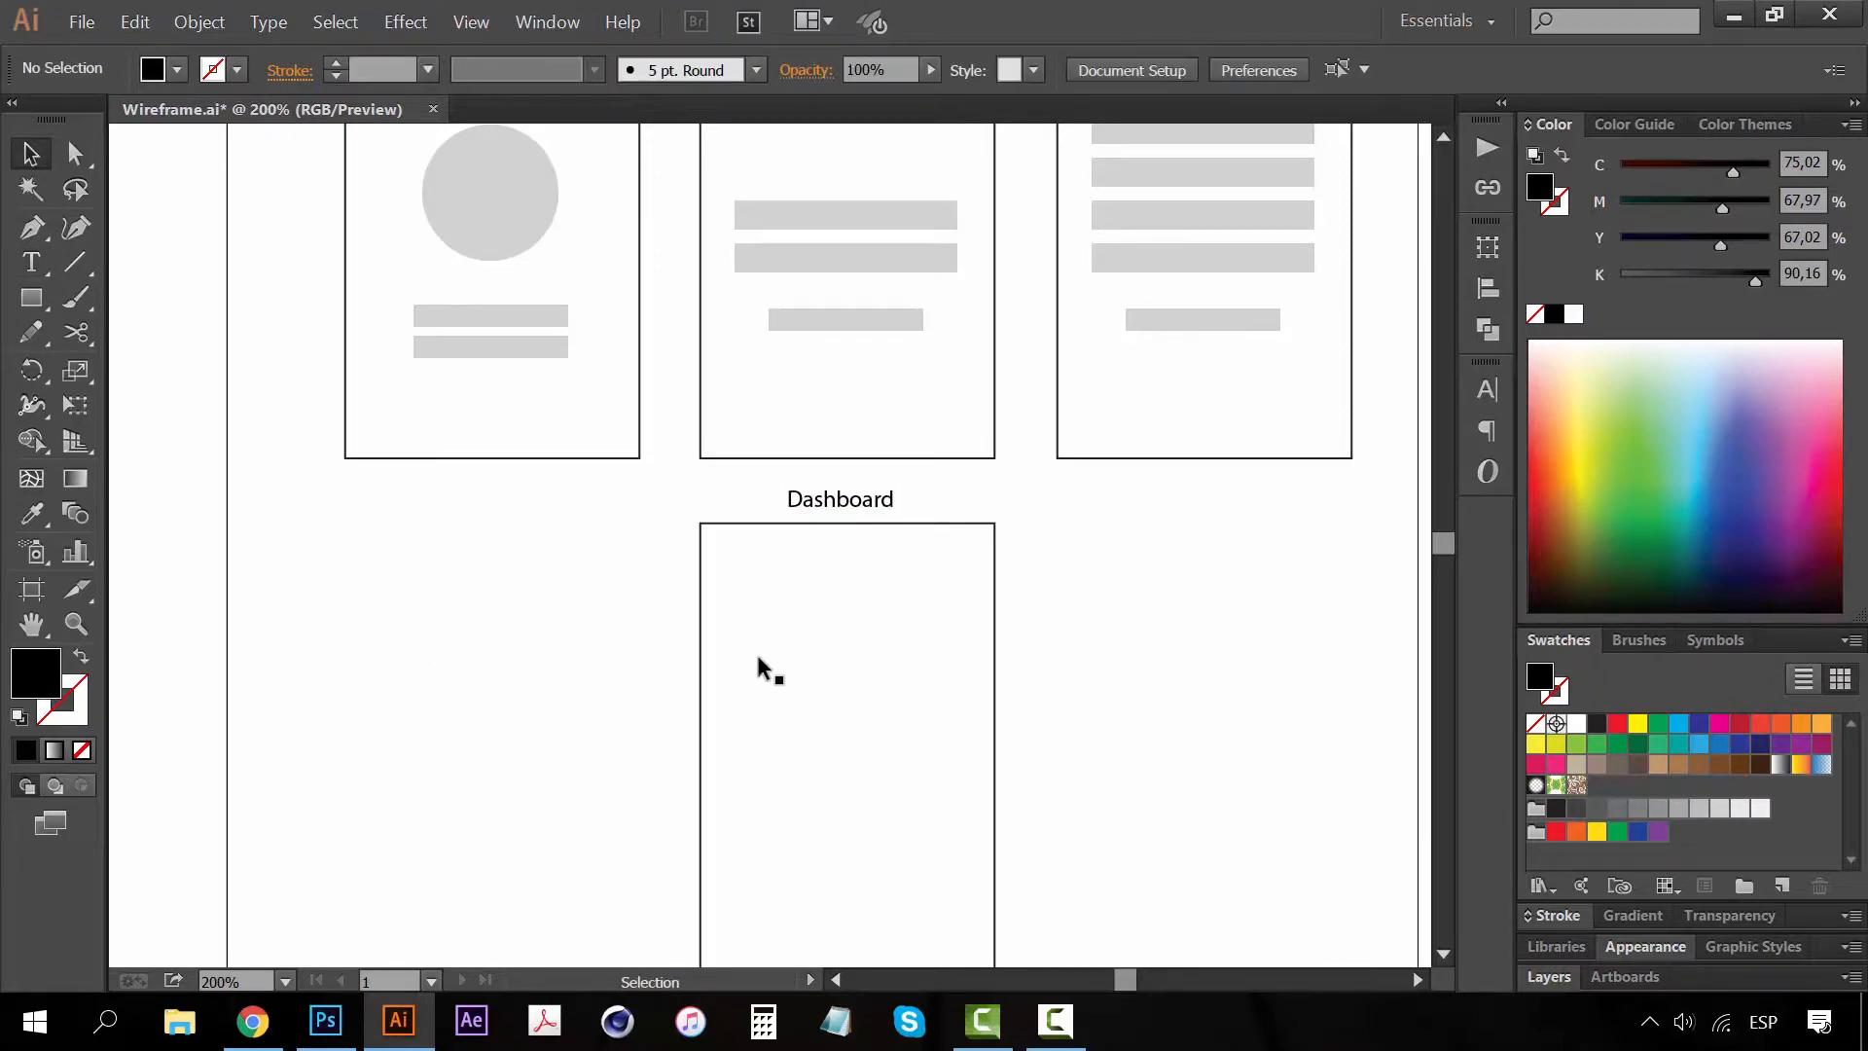
Copy the Intro Screen's circle into the upper part of the Dashboard frame and bring it to the front
key("space")
left_click_drag(643, 612, 663, 654)
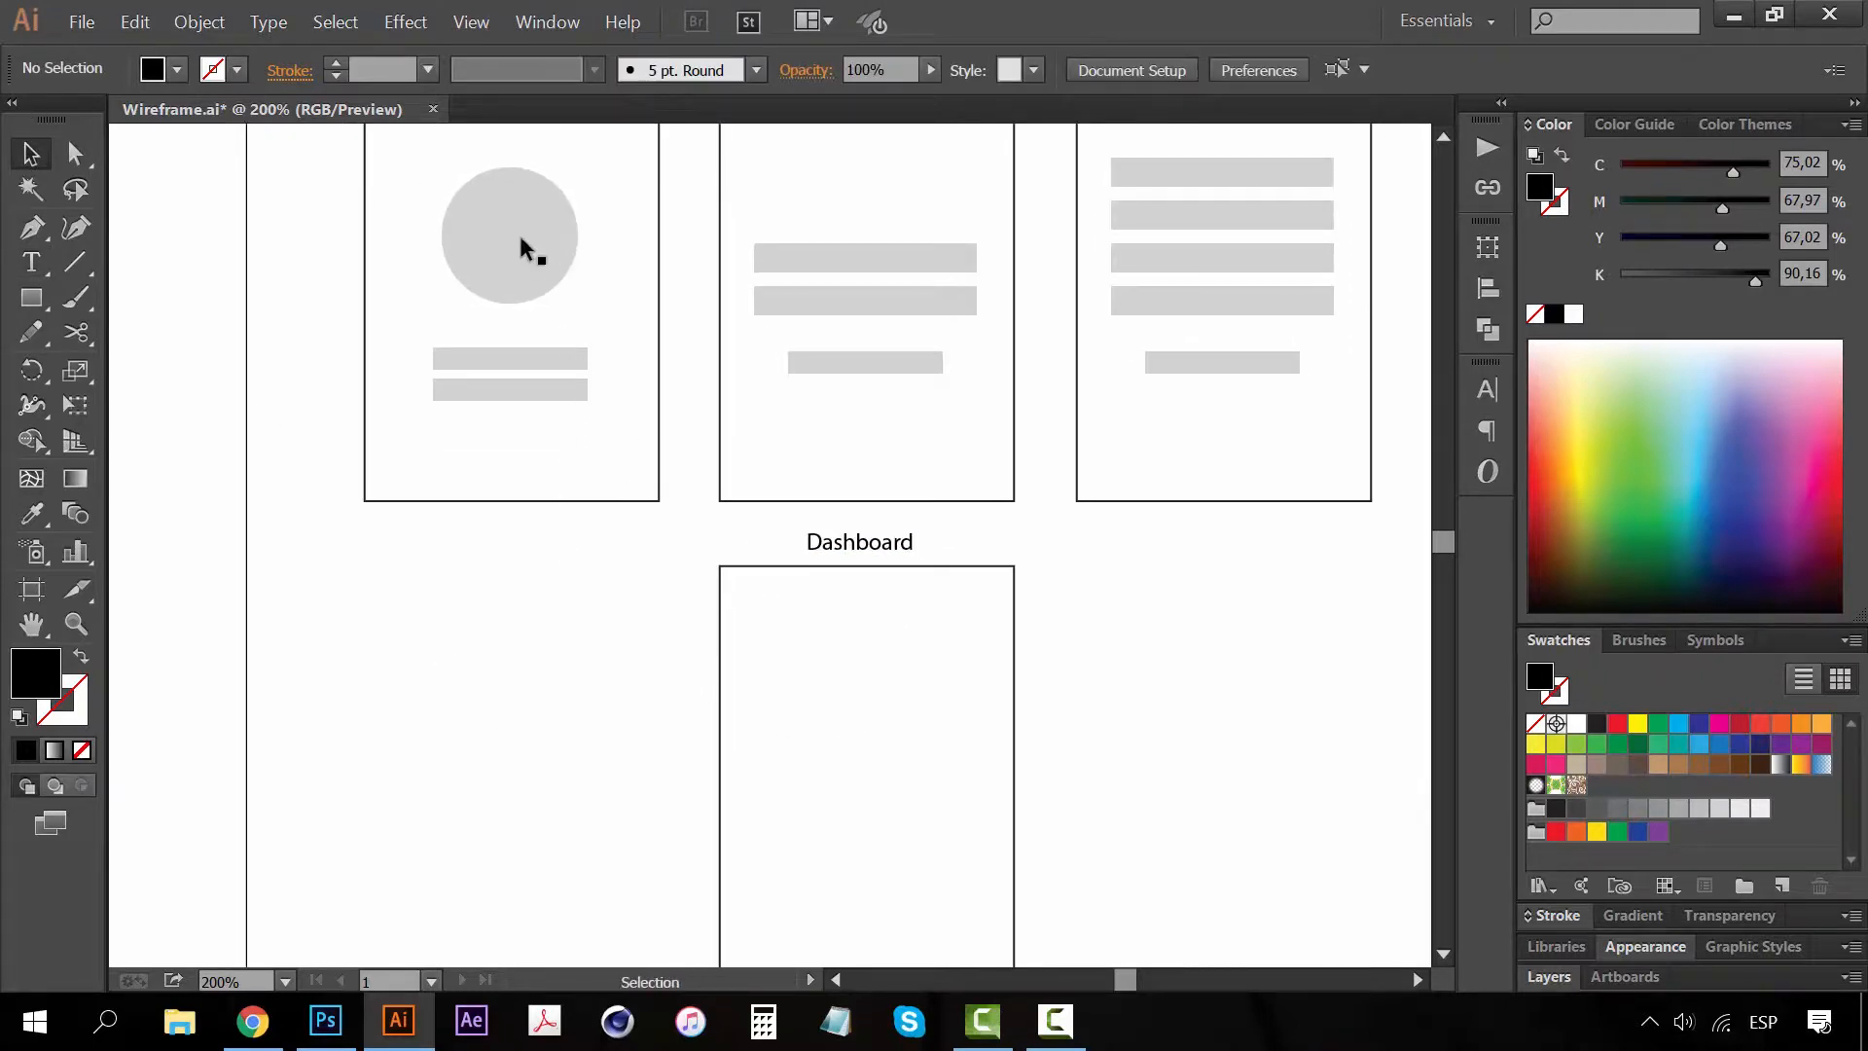
left_click_drag(520, 237, 818, 643)
right_click(852, 710)
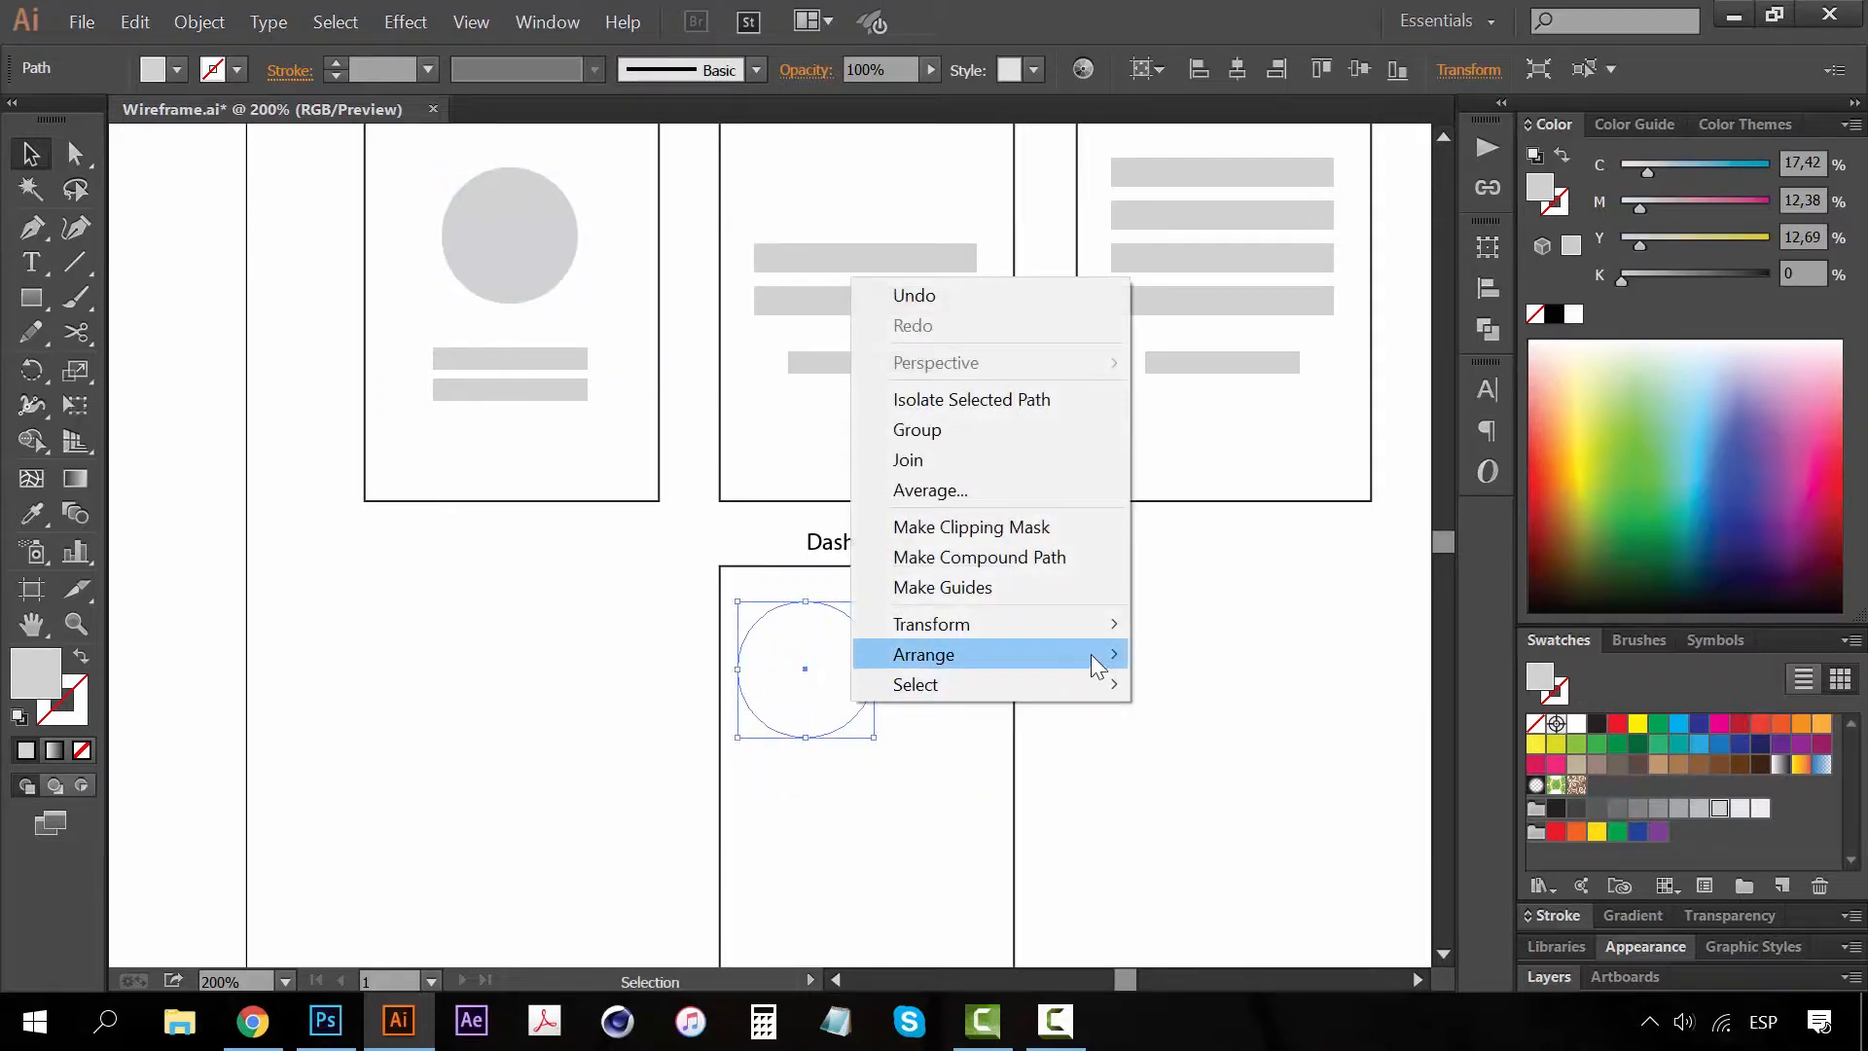
mouse_move(1097, 666)
left_click(1196, 653)
Shrink the circle copy to a small icon-sized disc and place it near the Dashboard frame's left edge, a little below the top
left_click_drag(873, 736, 775, 662)
left_click(609, 612)
key("z")
left_click(722, 675)
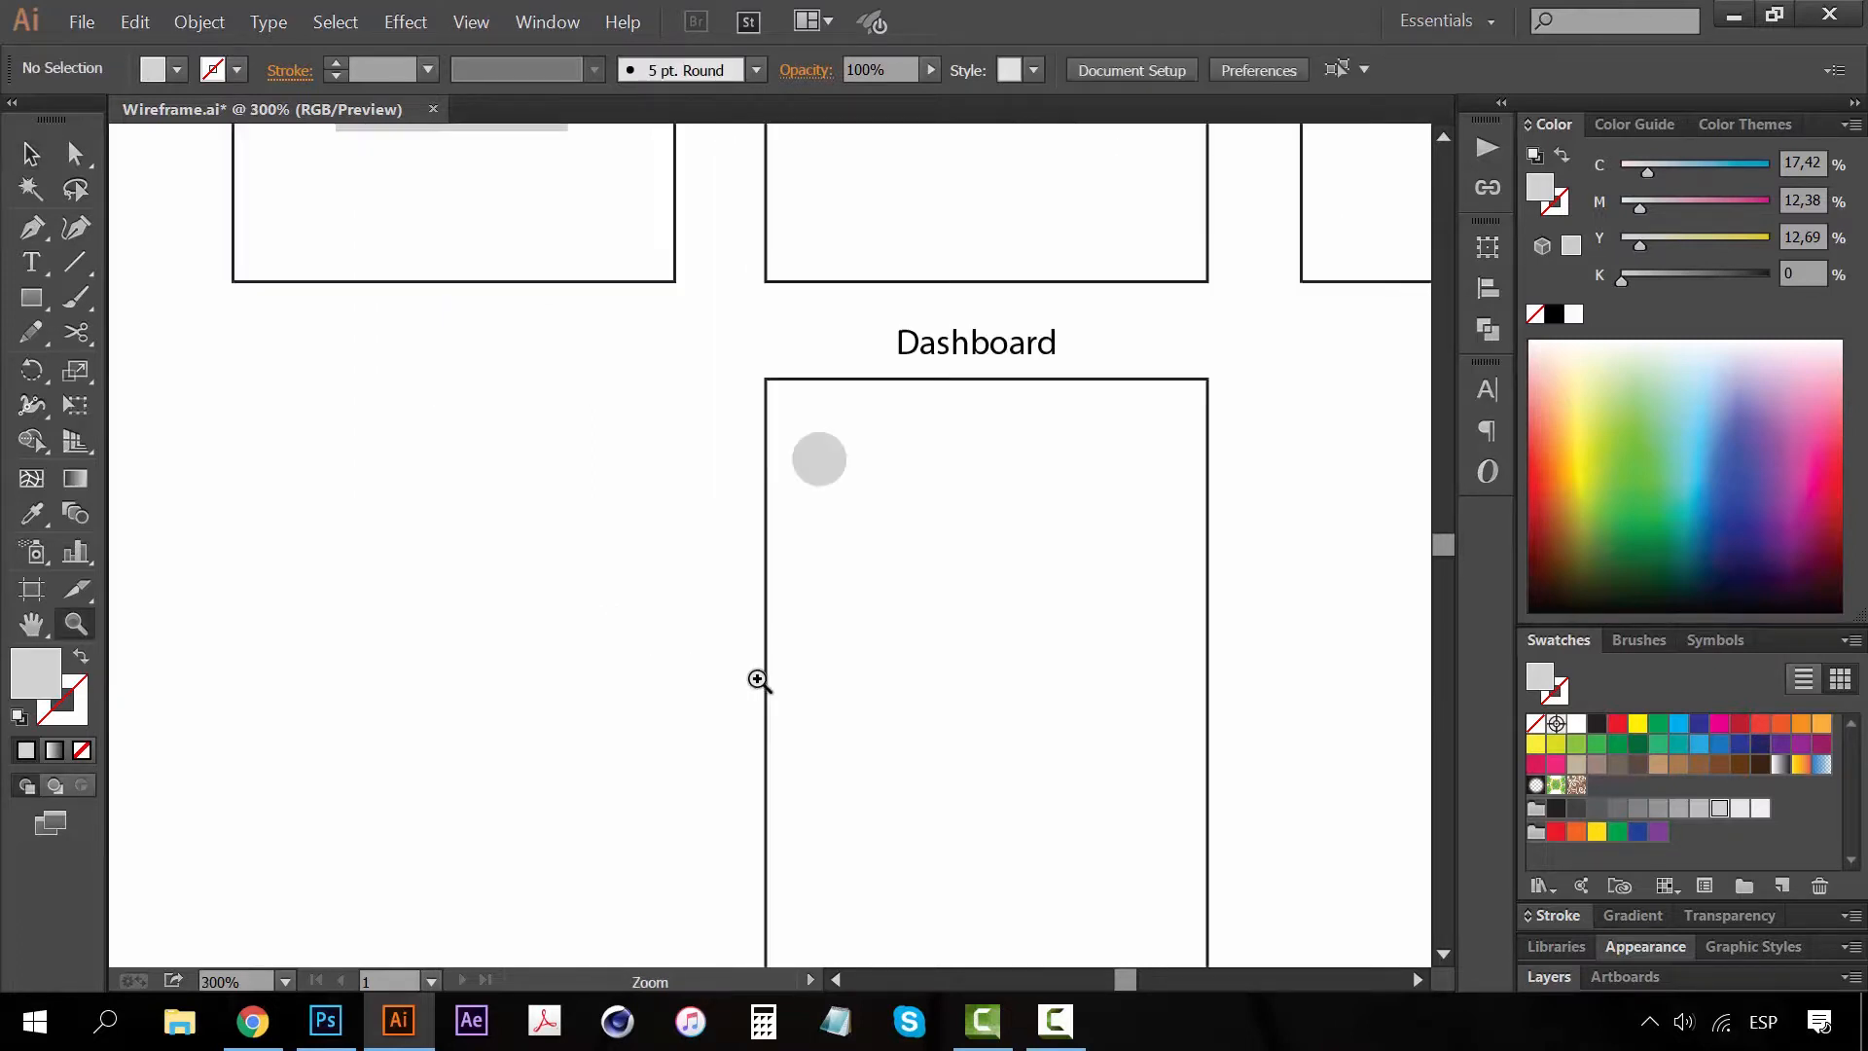
left_click_drag(818, 564, 676, 505)
key("v")
left_click_drag(689, 403, 684, 457)
left_click(555, 438)
left_click_drag(554, 438, 534, 588)
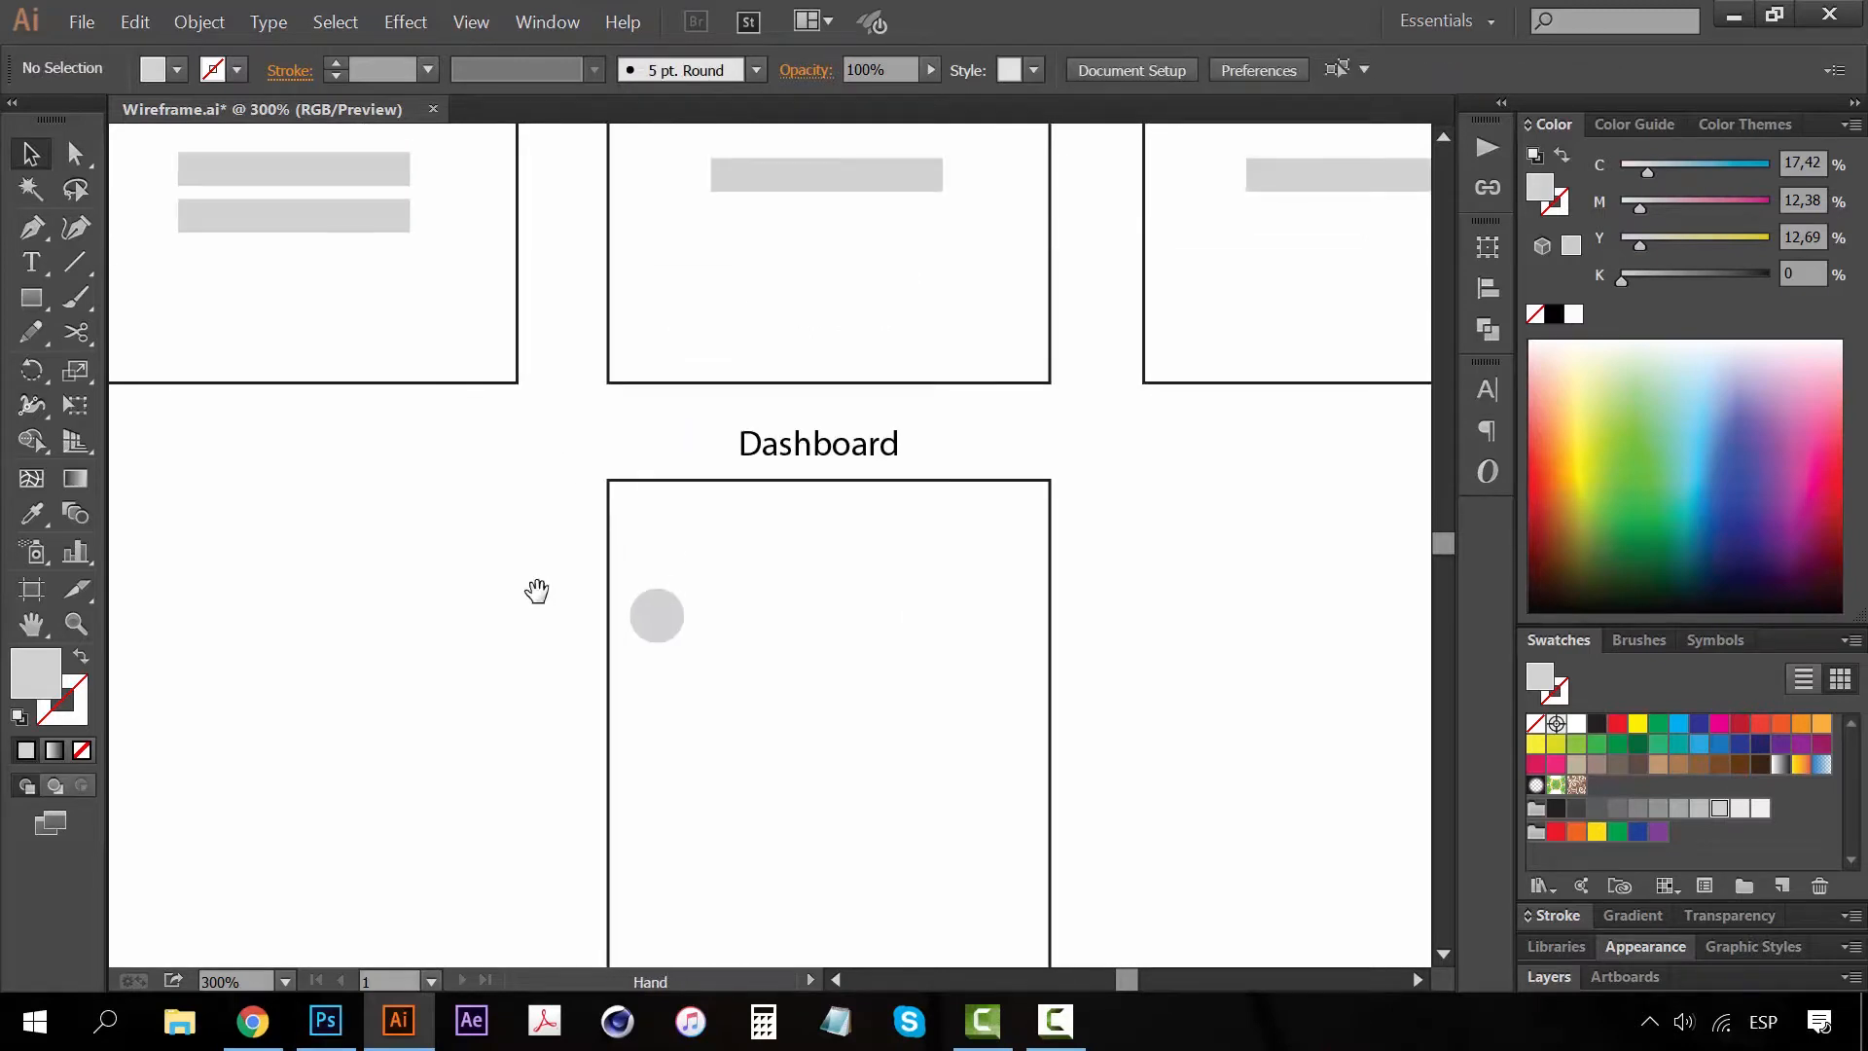
left_click_drag(664, 631, 667, 633)
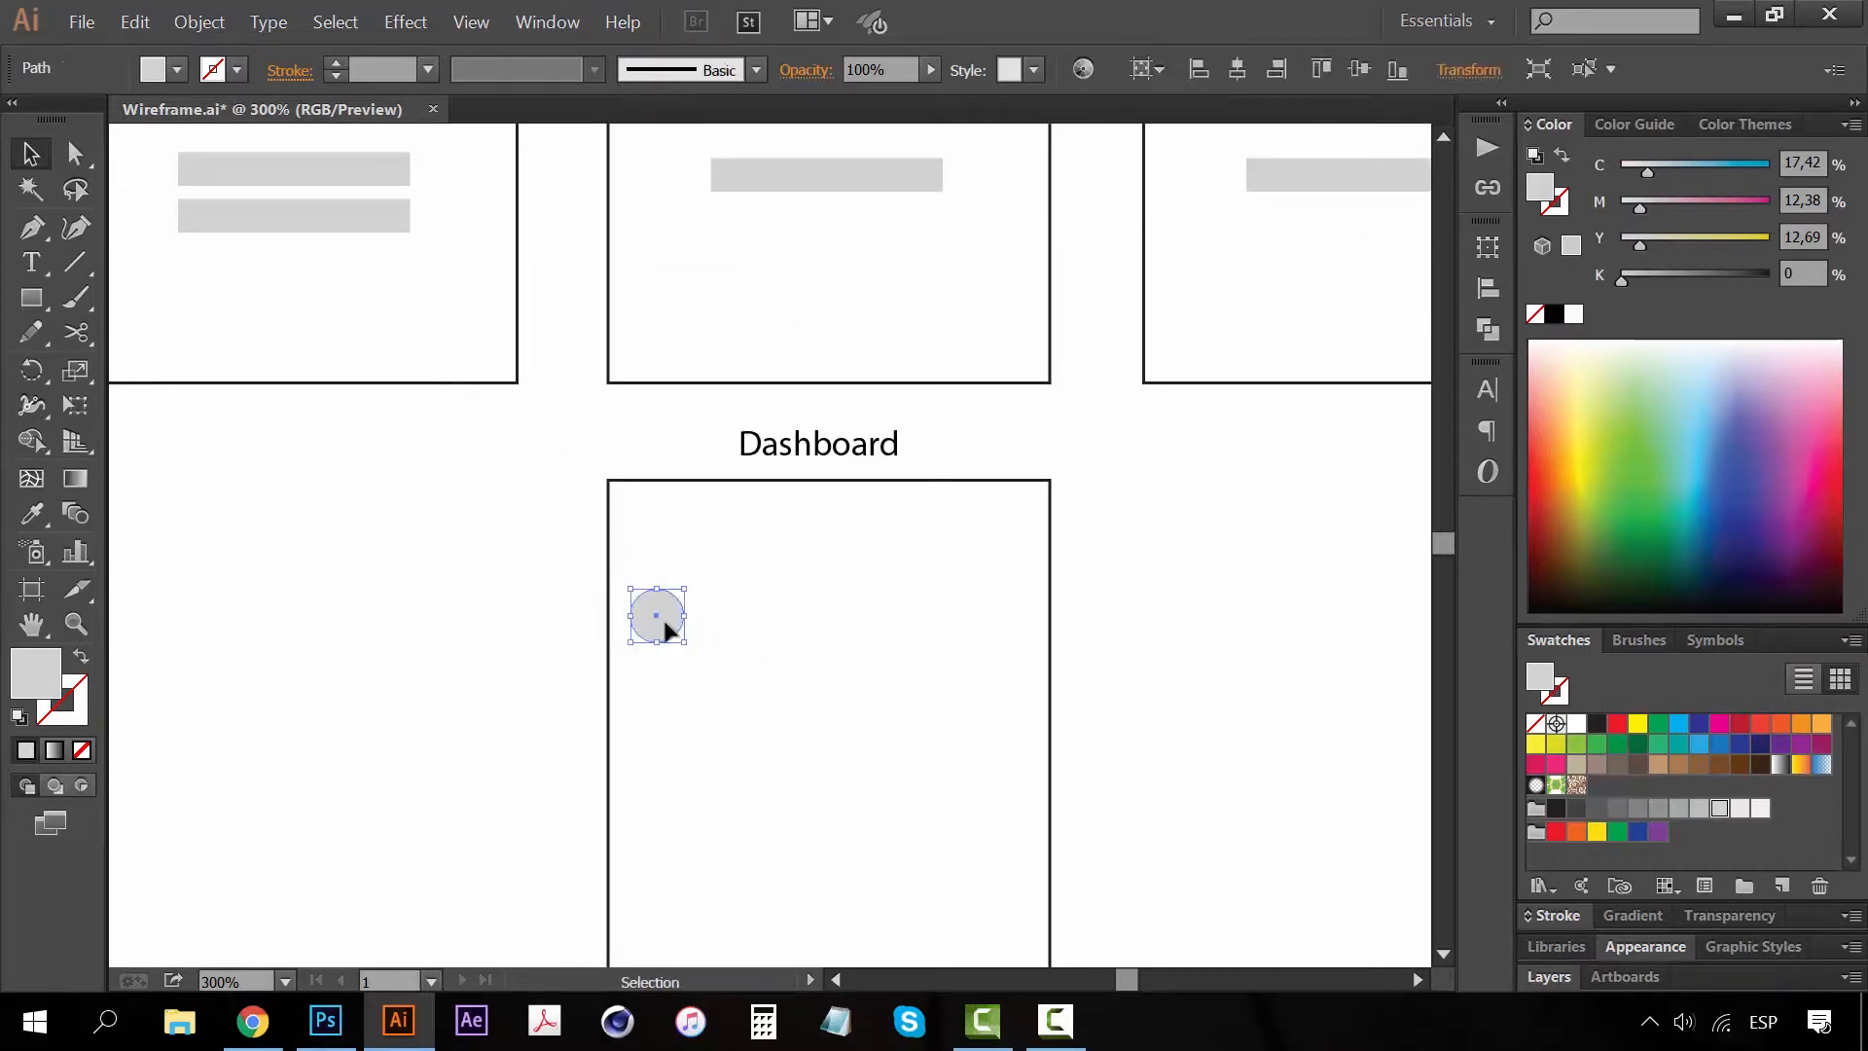
Draw a thin, short grey bar beside the small circle in the Dashboard, level with the circle's upper half
left_click(458, 604)
left_click(32, 297)
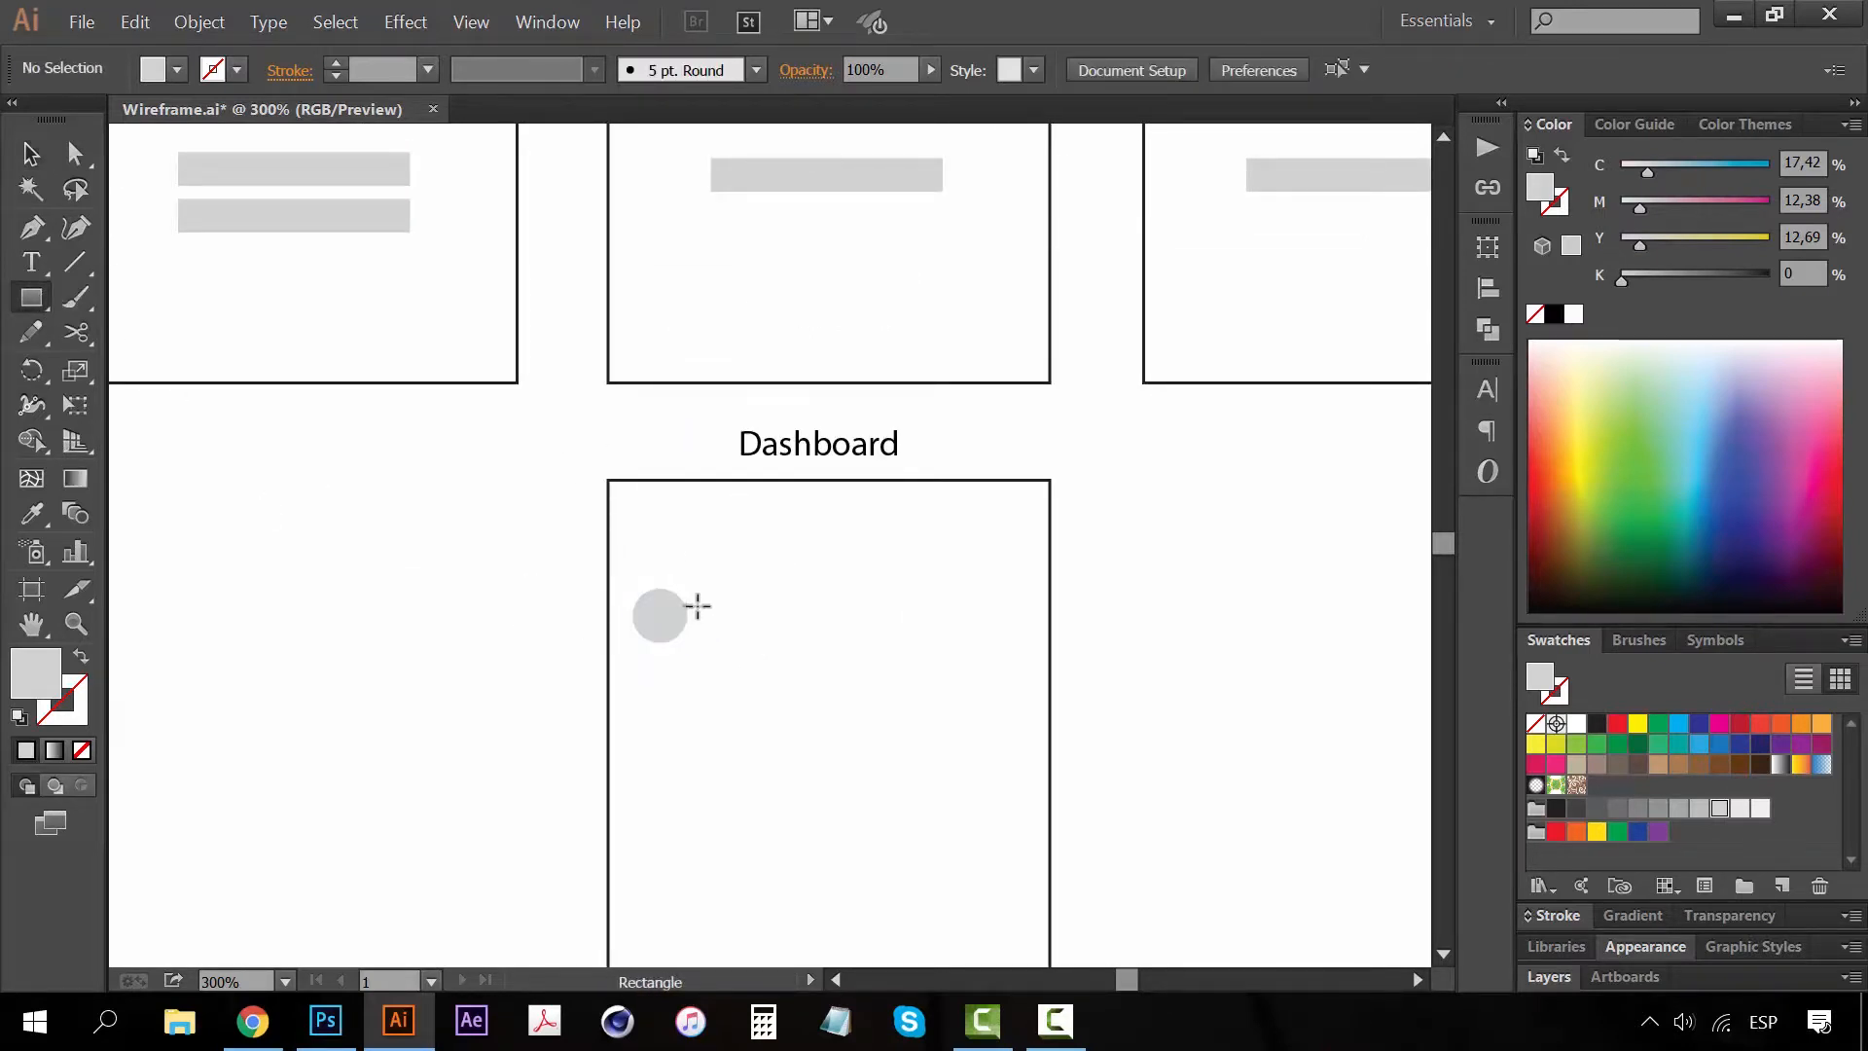
left_click_drag(703, 597, 818, 609)
left_click(30, 153)
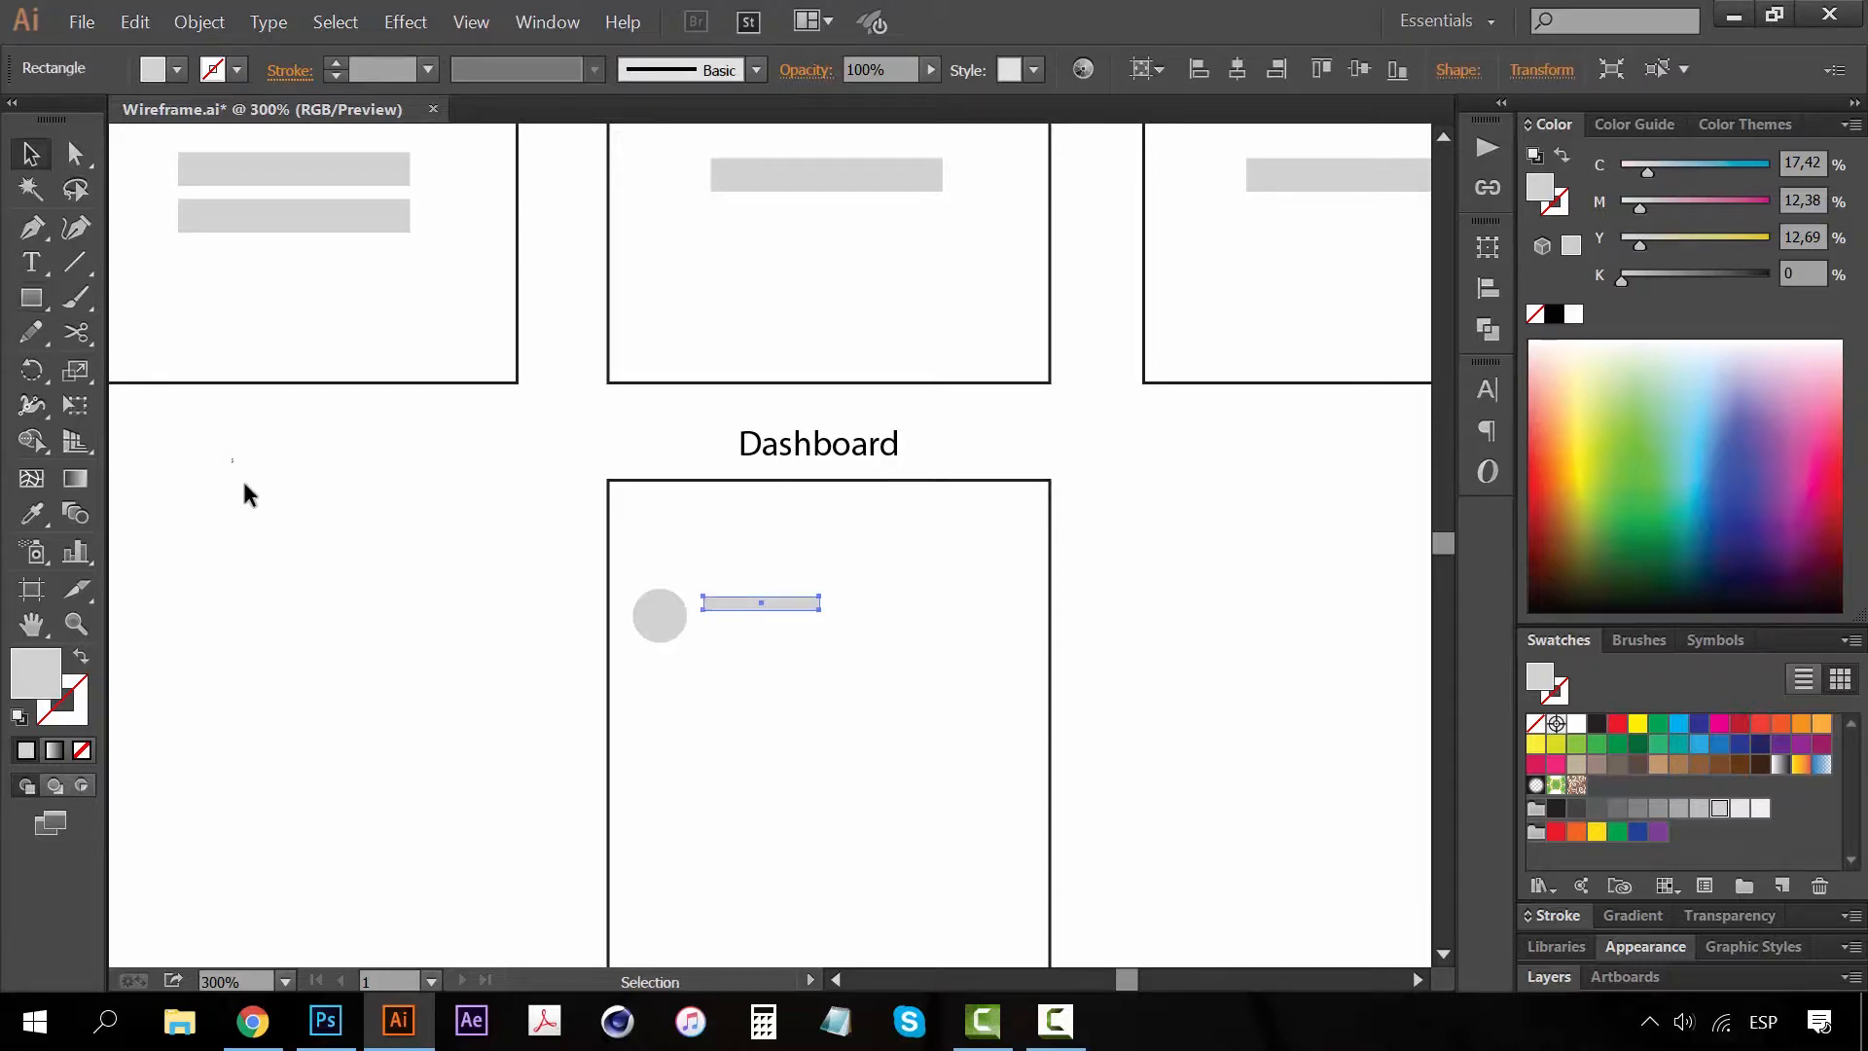
left_click(244, 483)
Draw a grey block spanning the Dashboard frame's width just below the circle and bar, and extend its lower edge slightly
left_click_drag(514, 541, 487, 429)
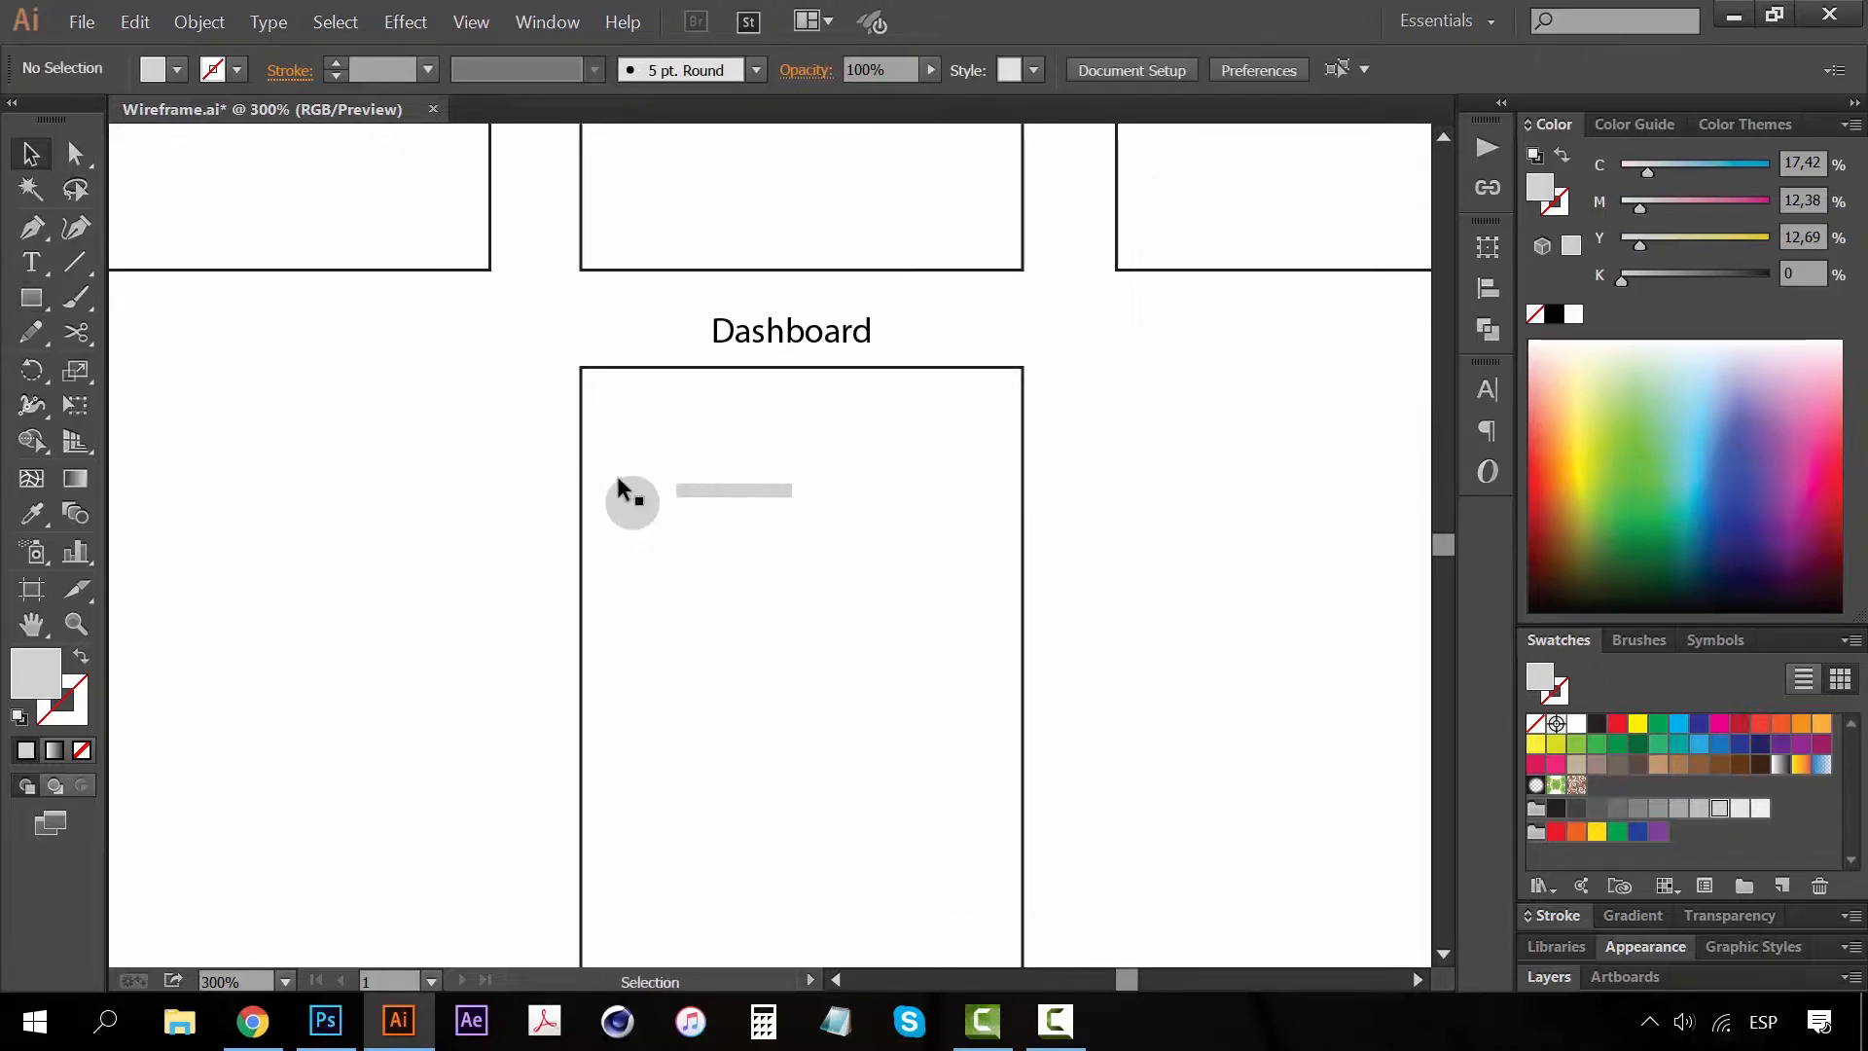
left_click(32, 298)
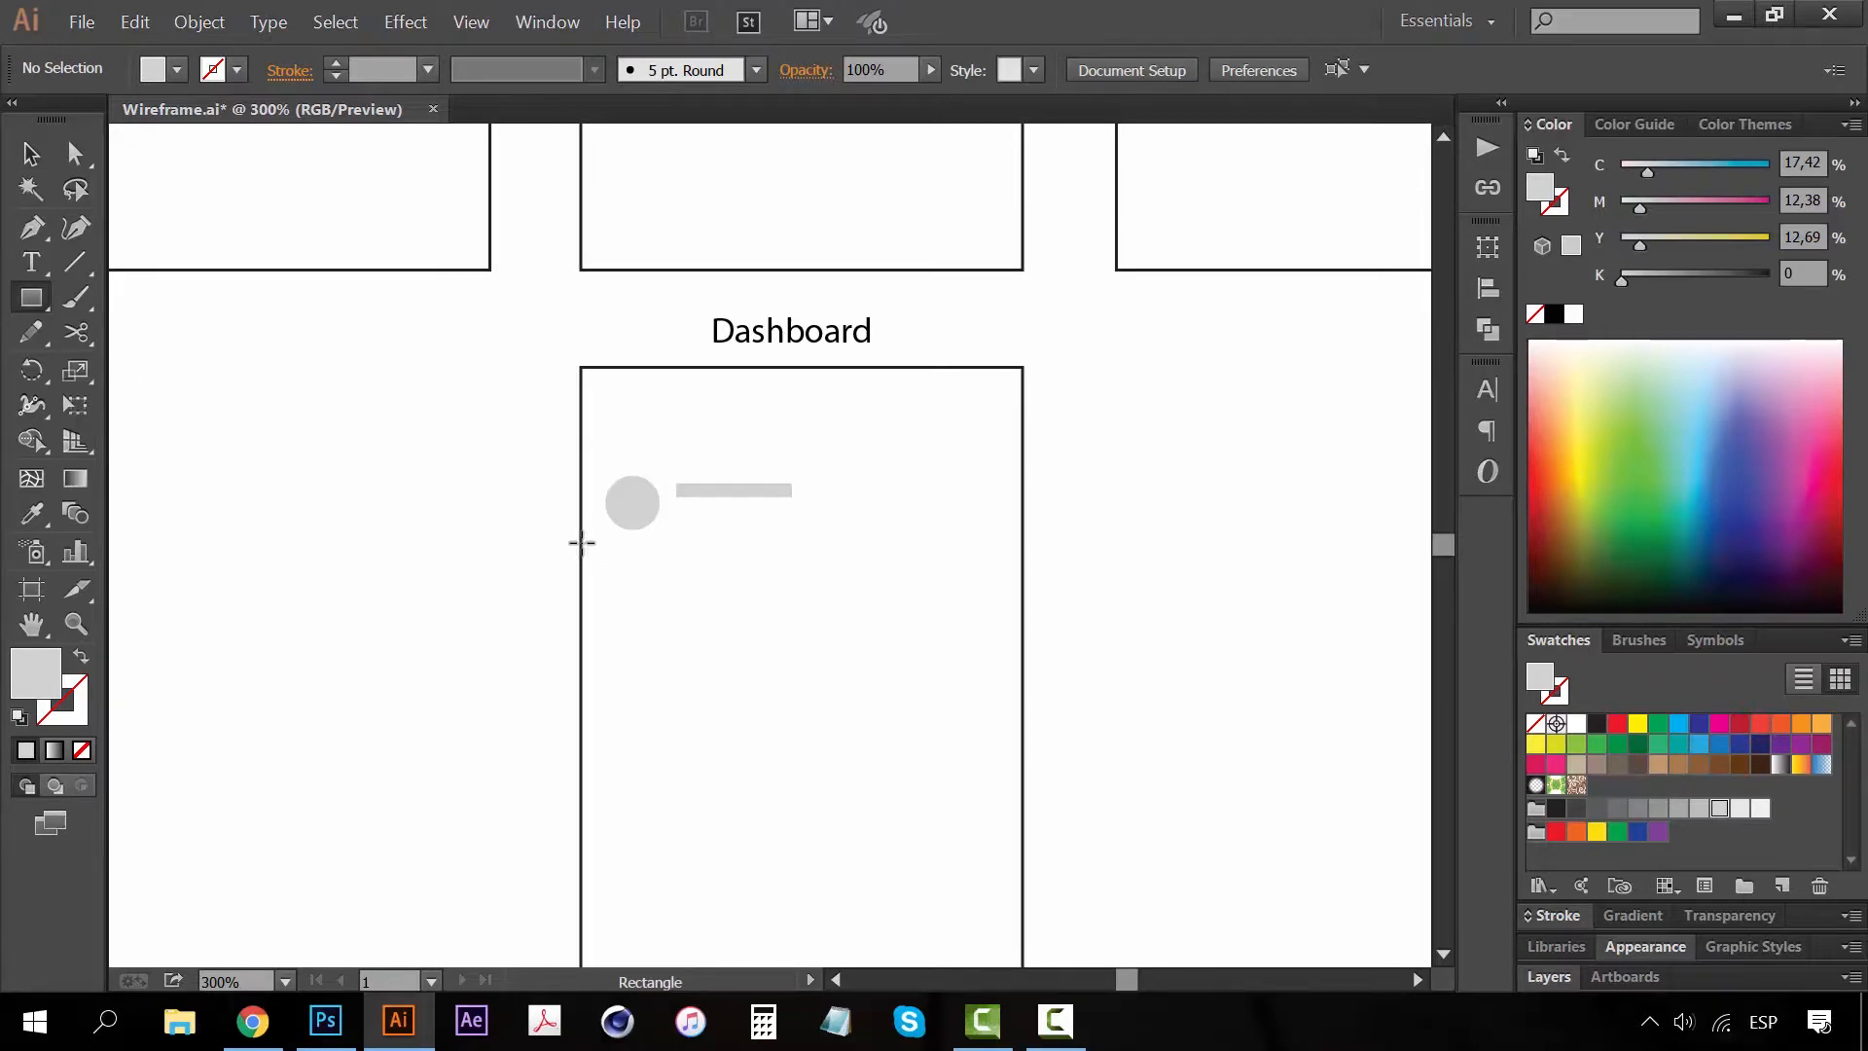
left_click_drag(584, 542, 1018, 691)
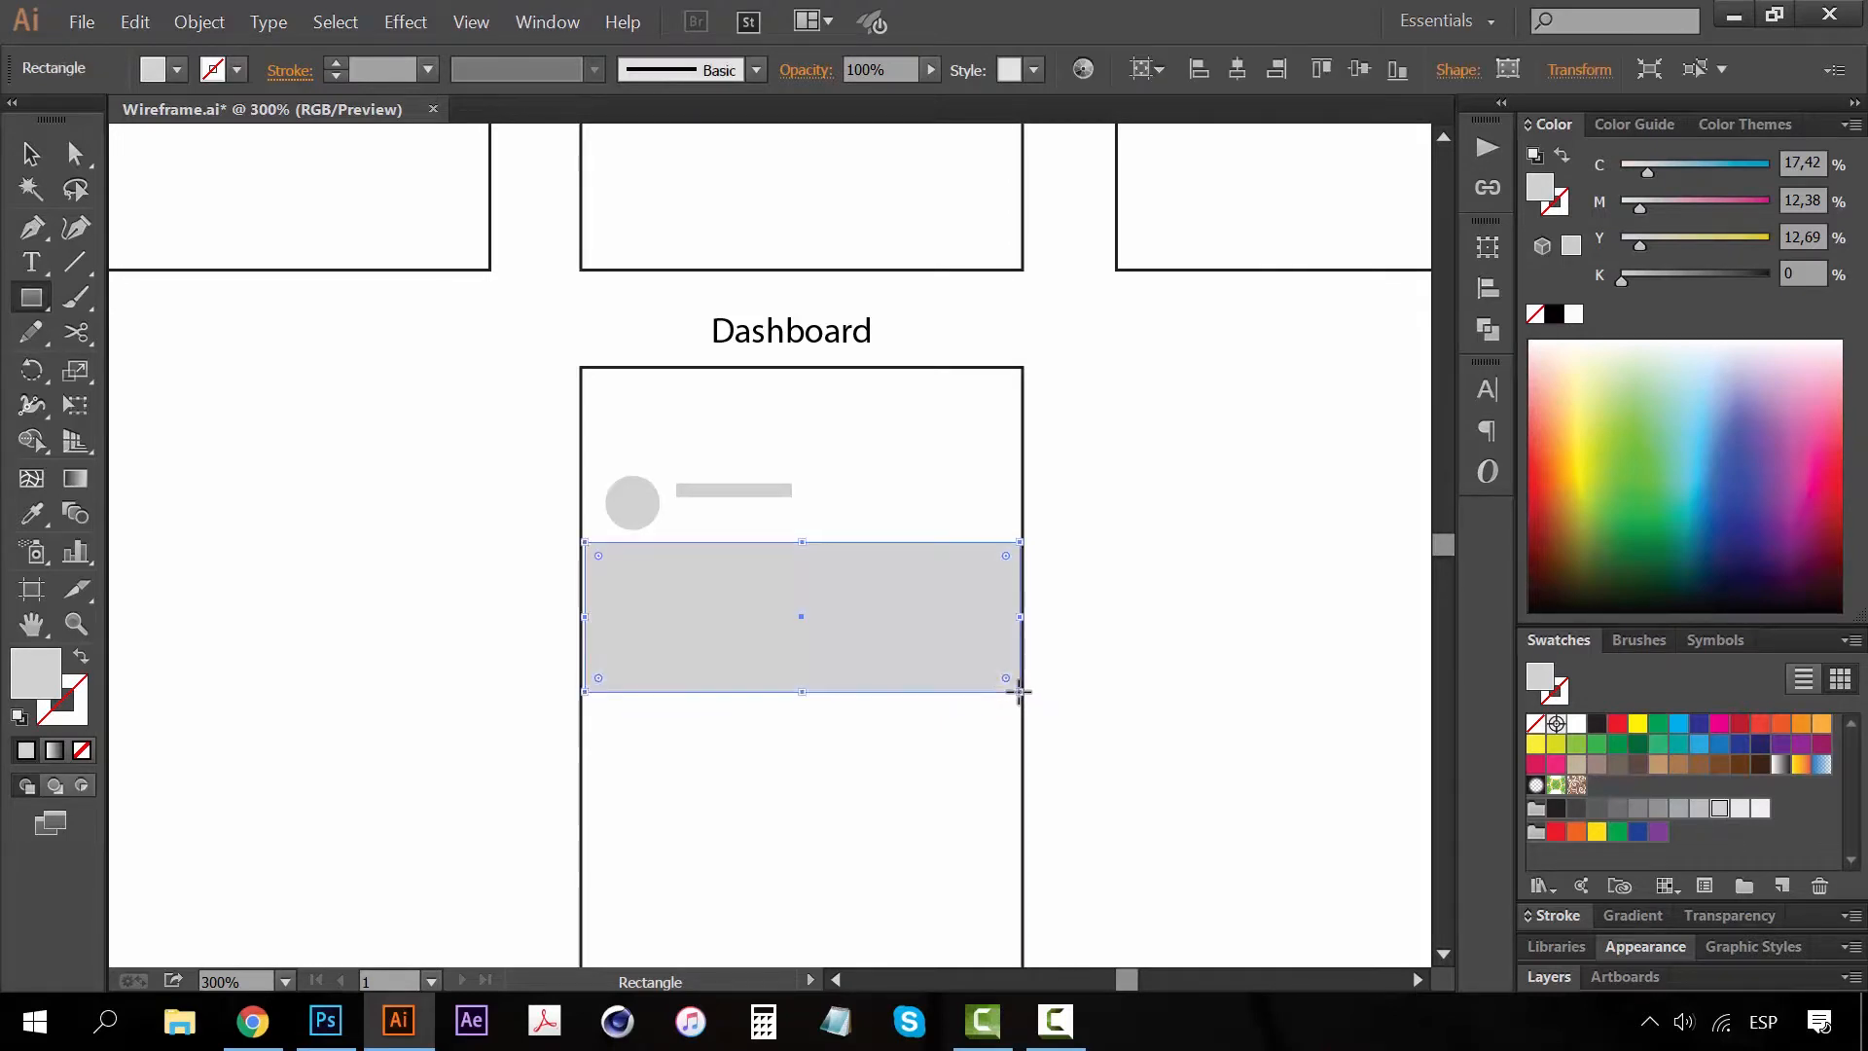
key("v")
left_click(1115, 636)
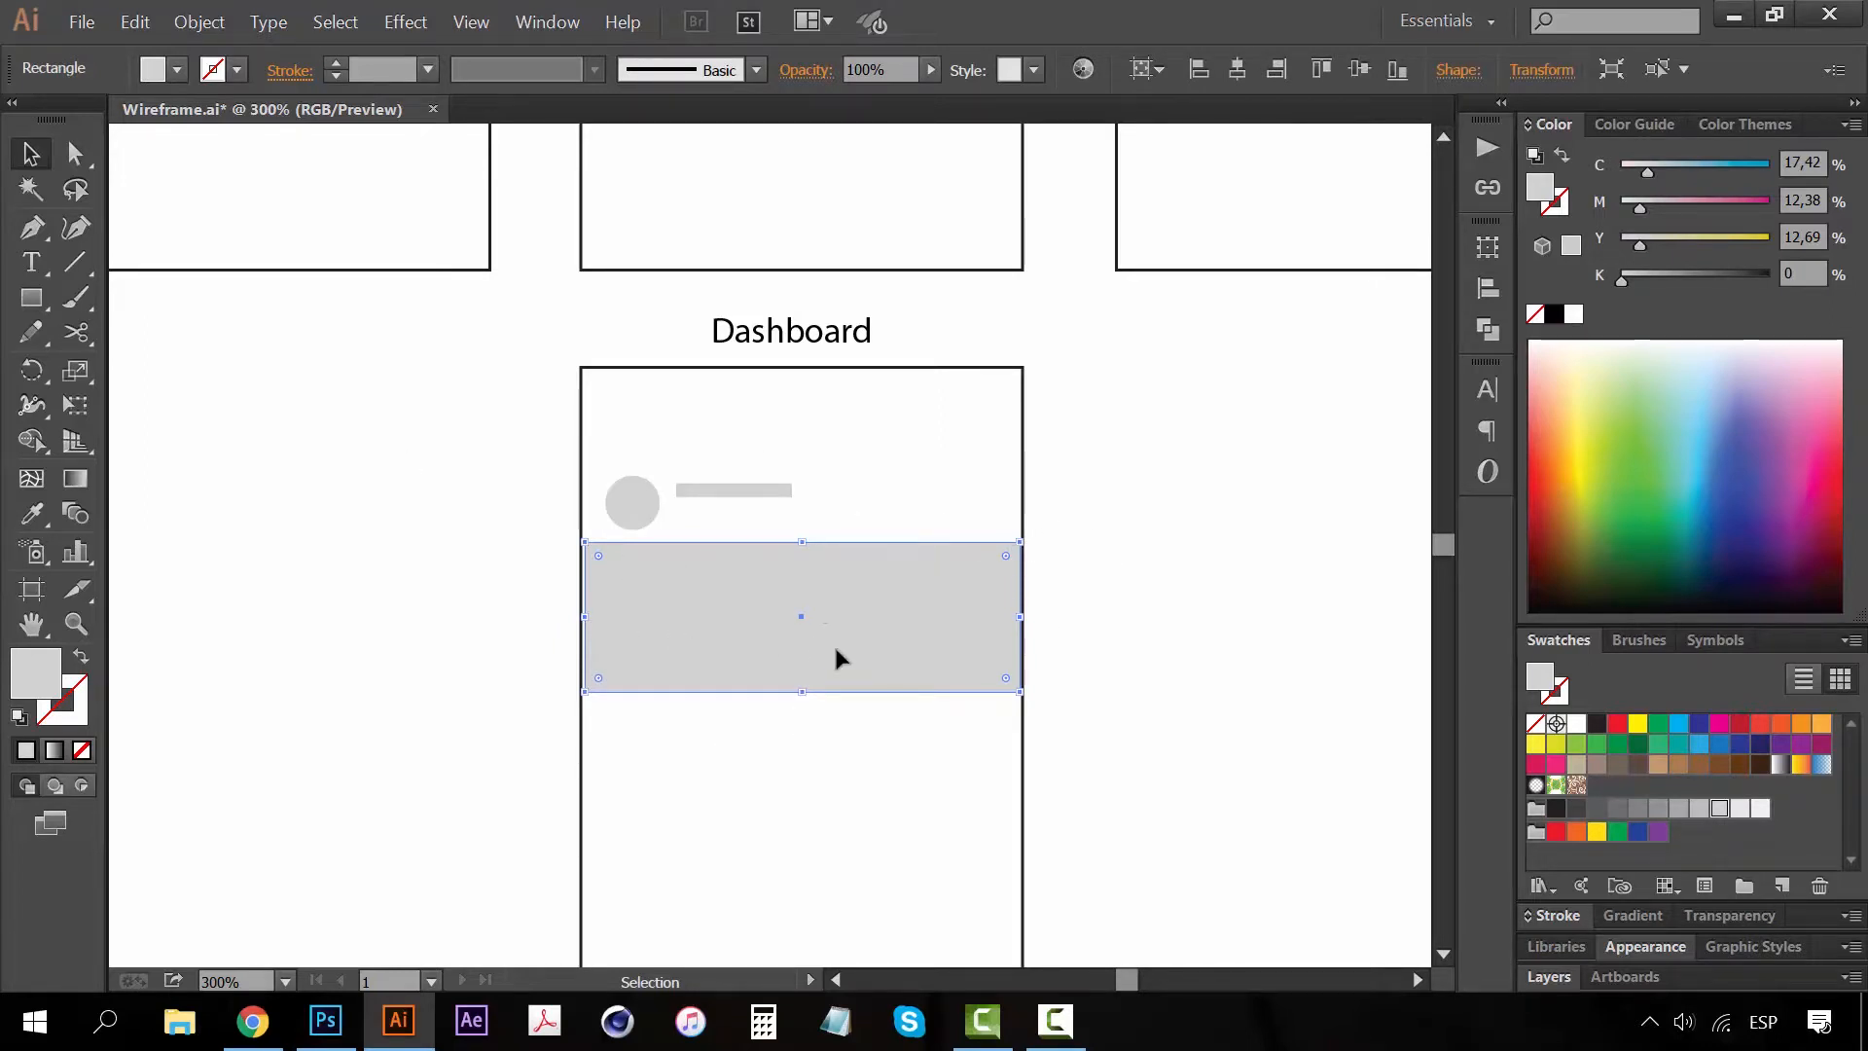
scroll(867, 642, "down", 2)
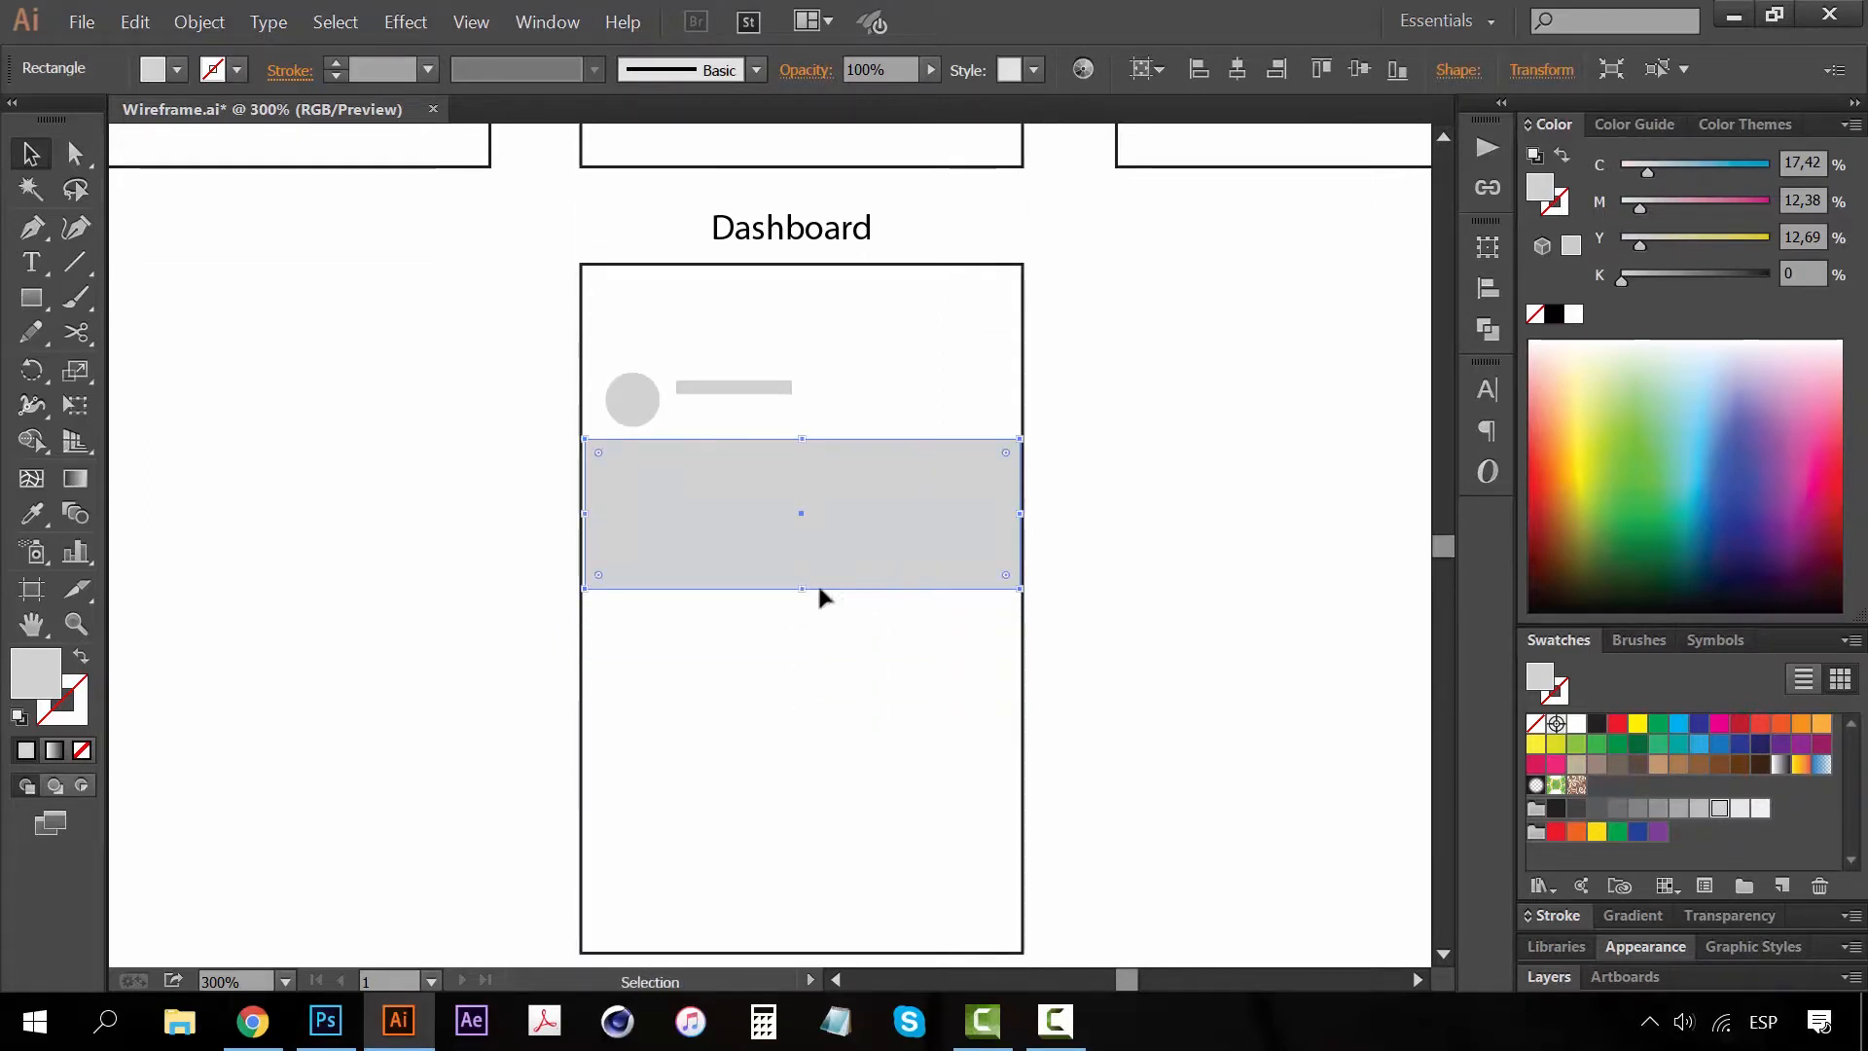
left_click_drag(799, 590, 798, 606)
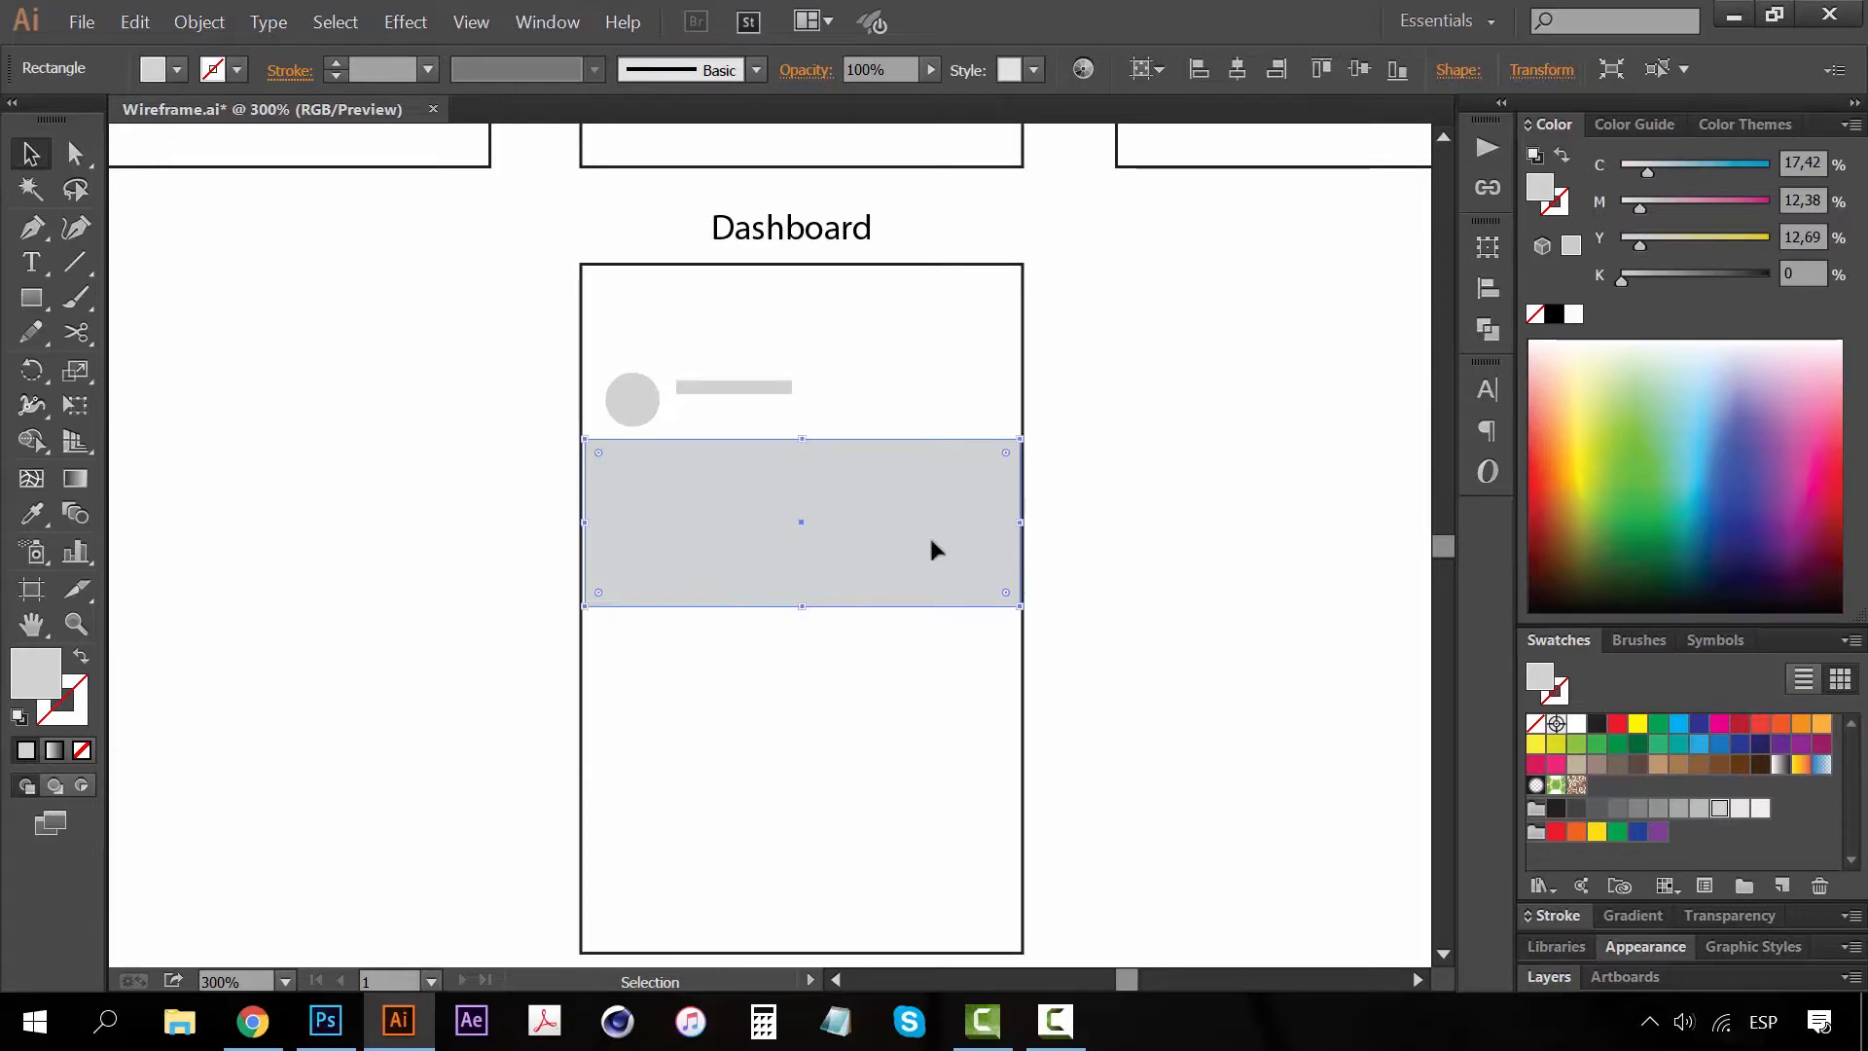
Duplicate the circle, thin bar and grey block together straight down to form a second post, leaving a small gap below the first block
left_click(644, 406, "shift")
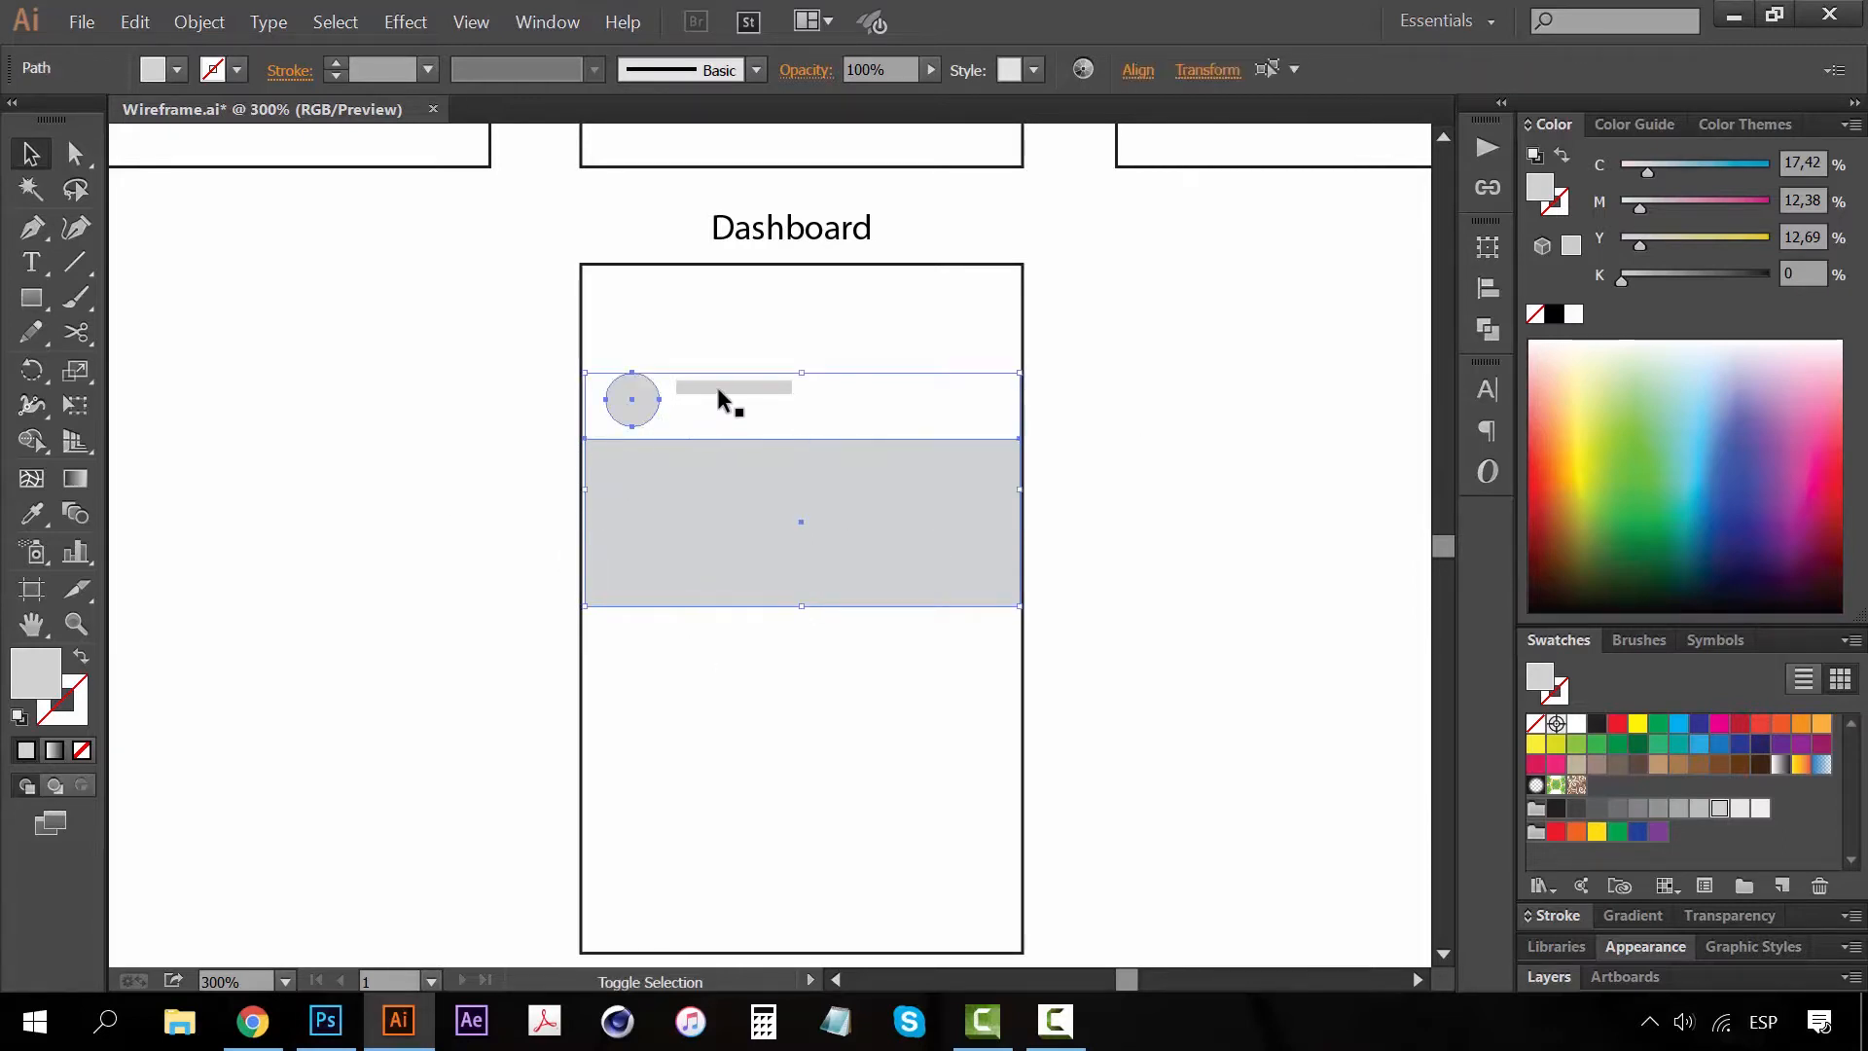
left_click(736, 390, "shift")
left_click_drag(768, 399, 767, 646)
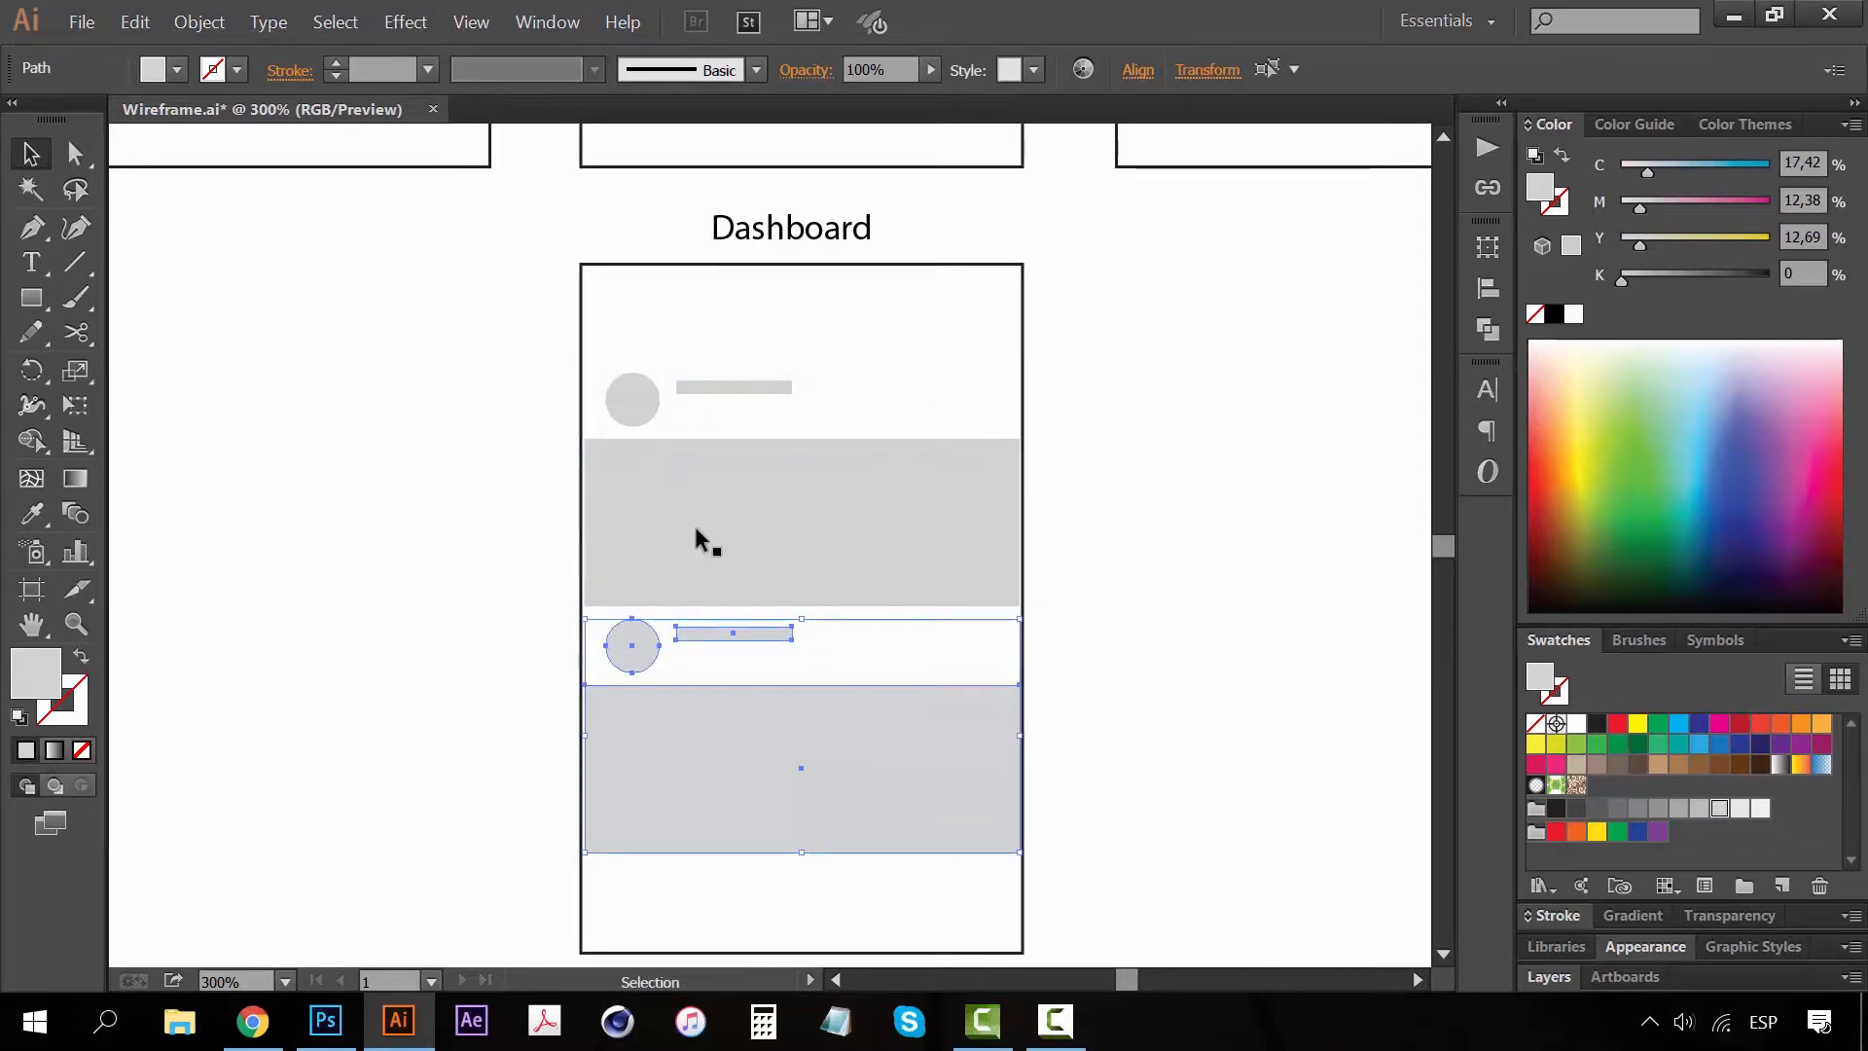
key("Down")
key("Down")
key("Down")
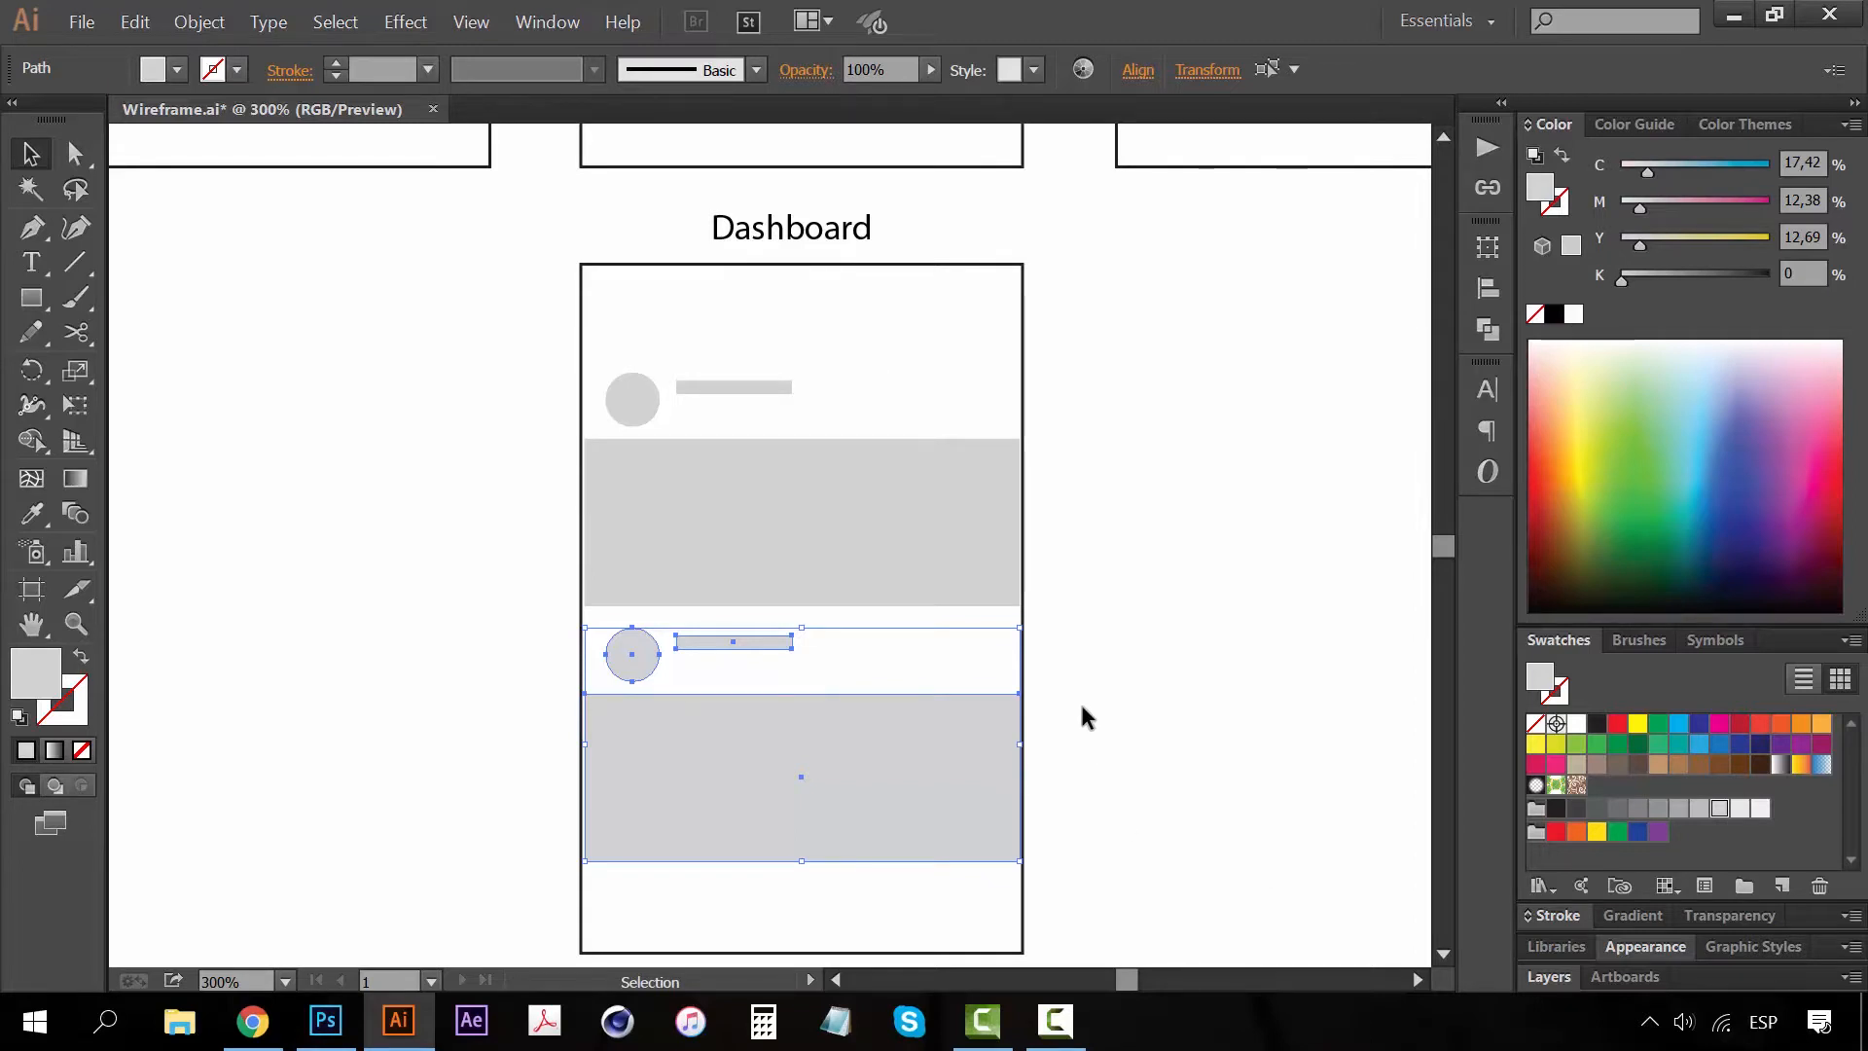
left_click(1048, 765)
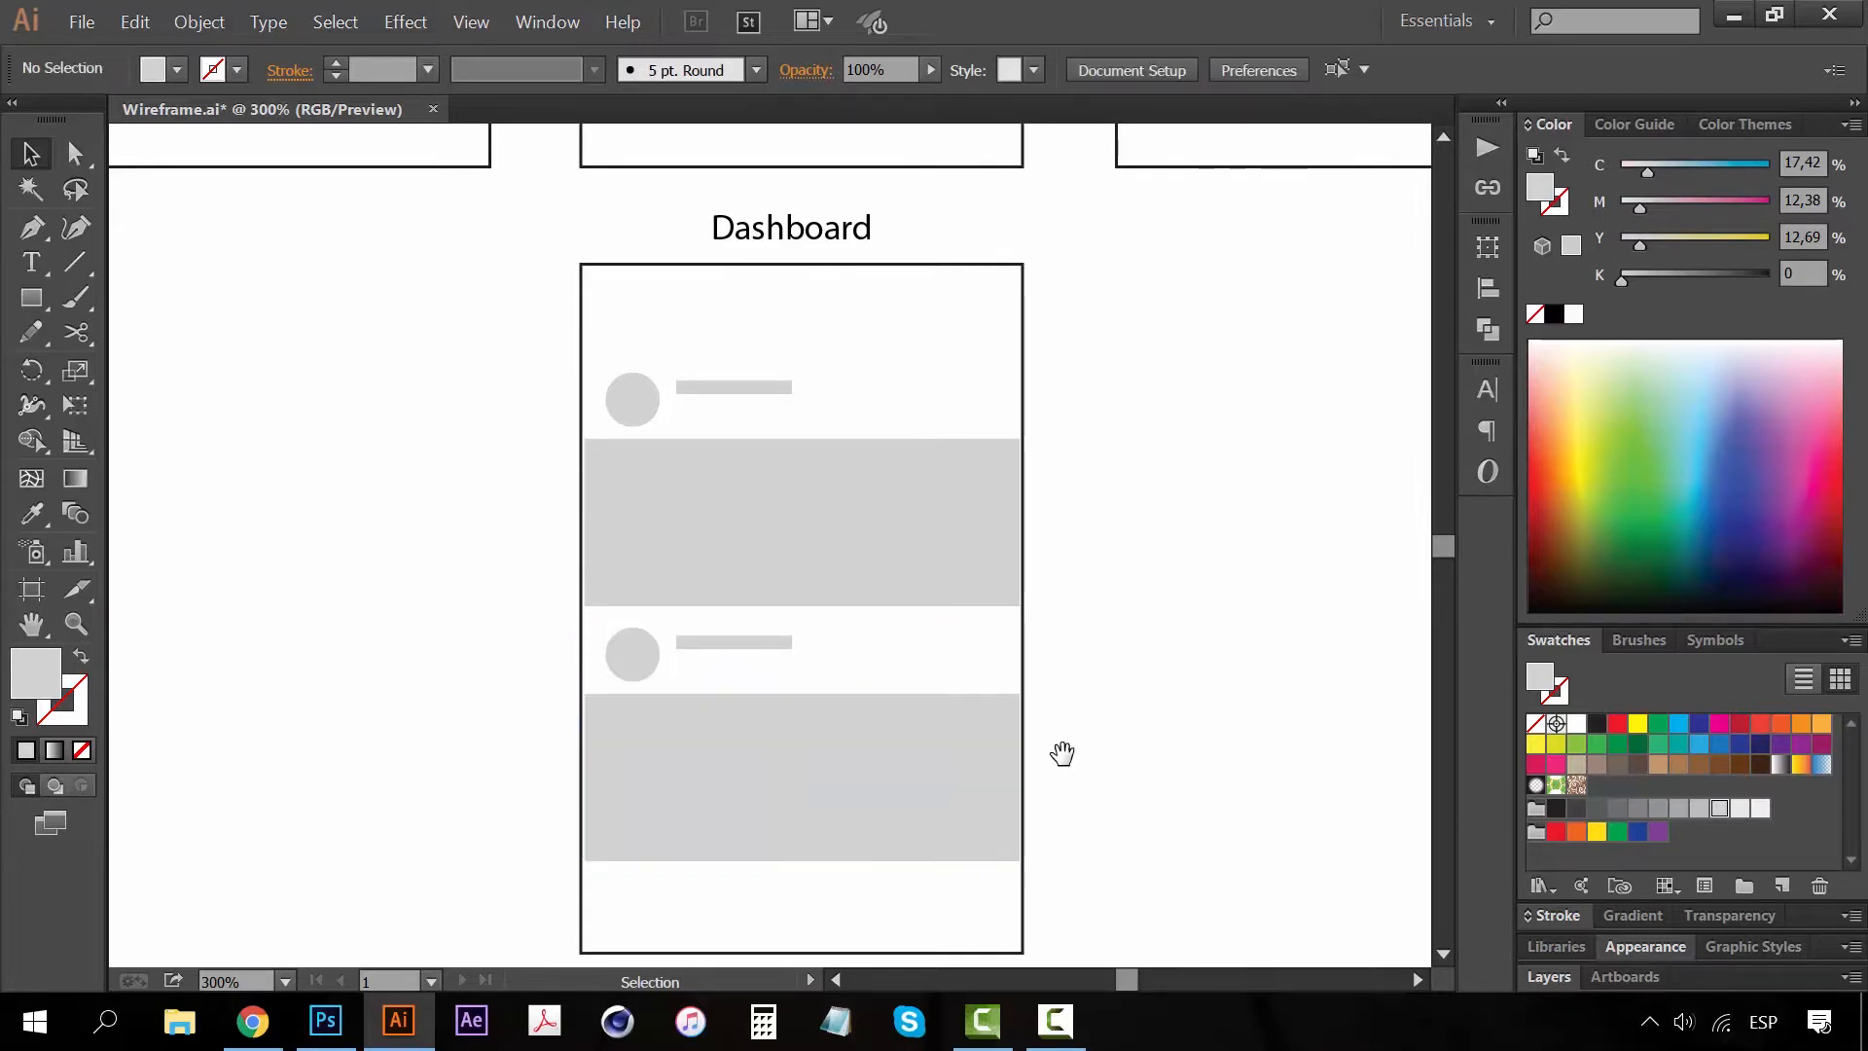
Draw a full-width grey footer bar along the Dashboard frame's bottom edge and make it slightly taller
left_click_drag(1064, 755, 1055, 631)
left_click_drag(742, 521, 740, 588)
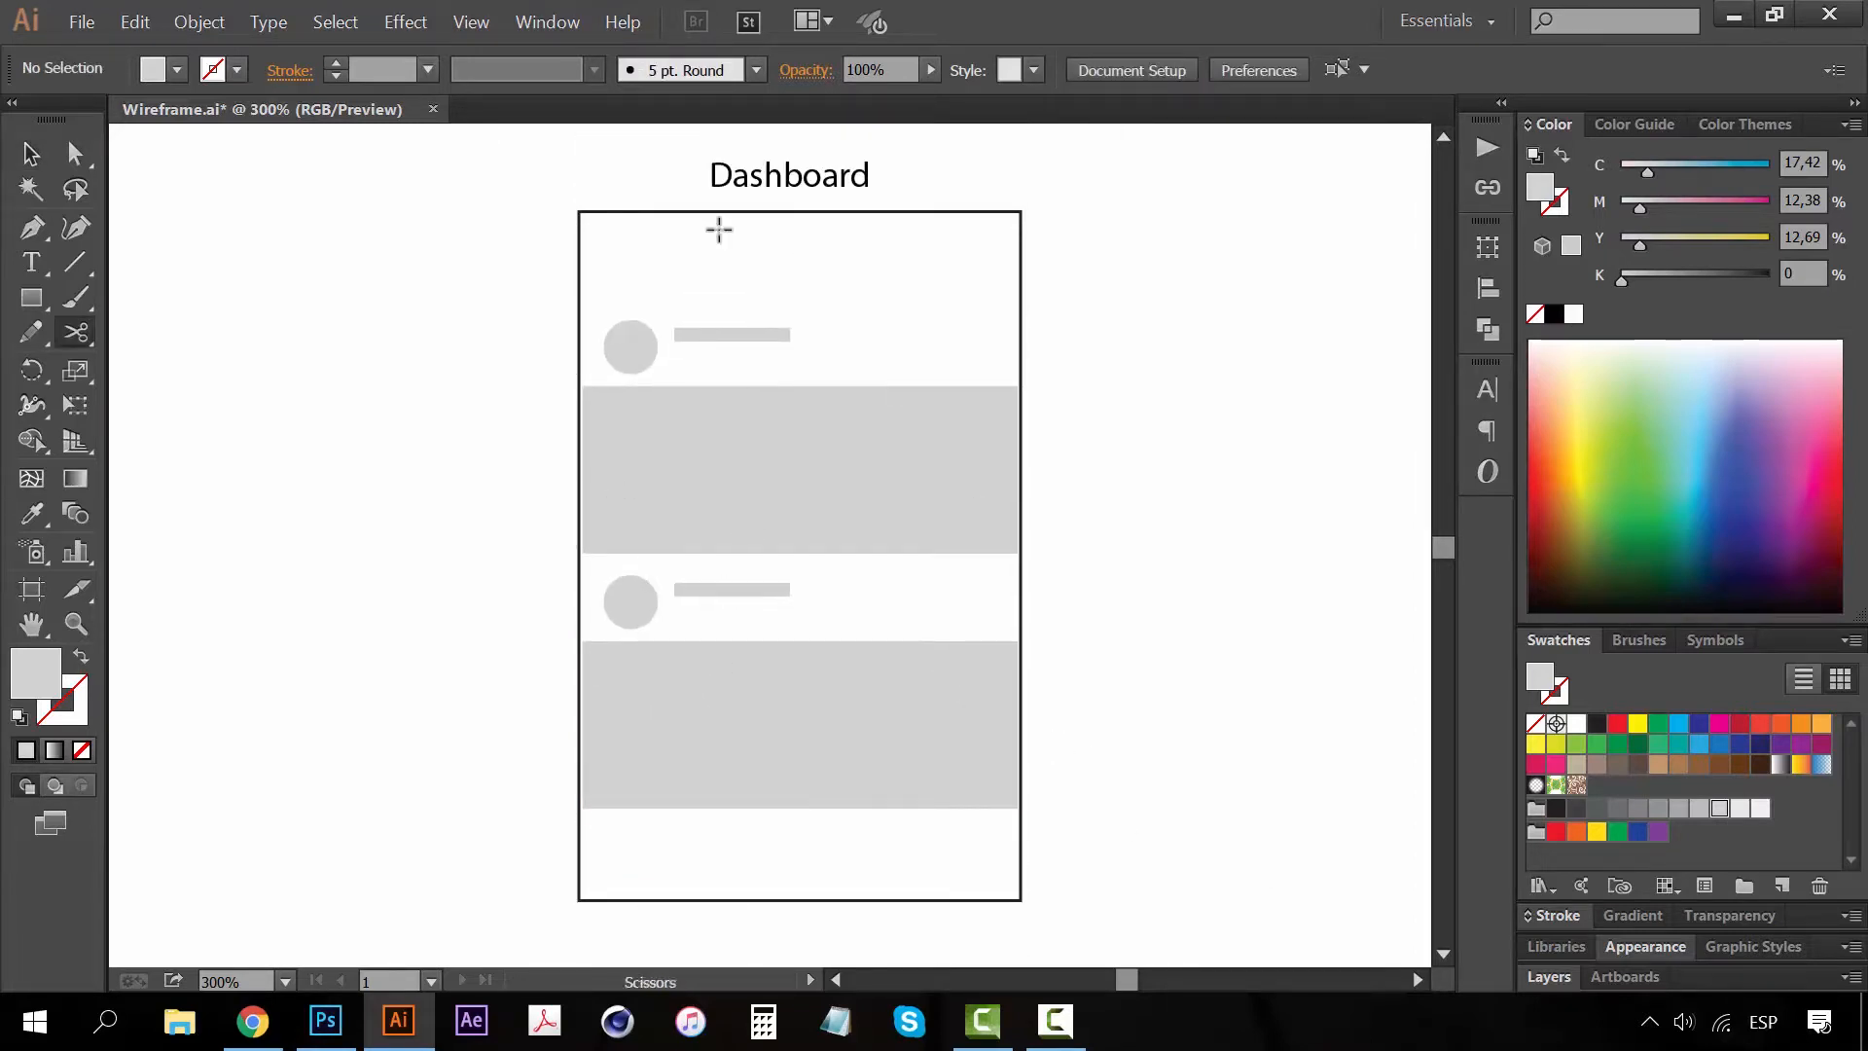
left_click(31, 154)
left_click_drag(500, 588, 465, 533)
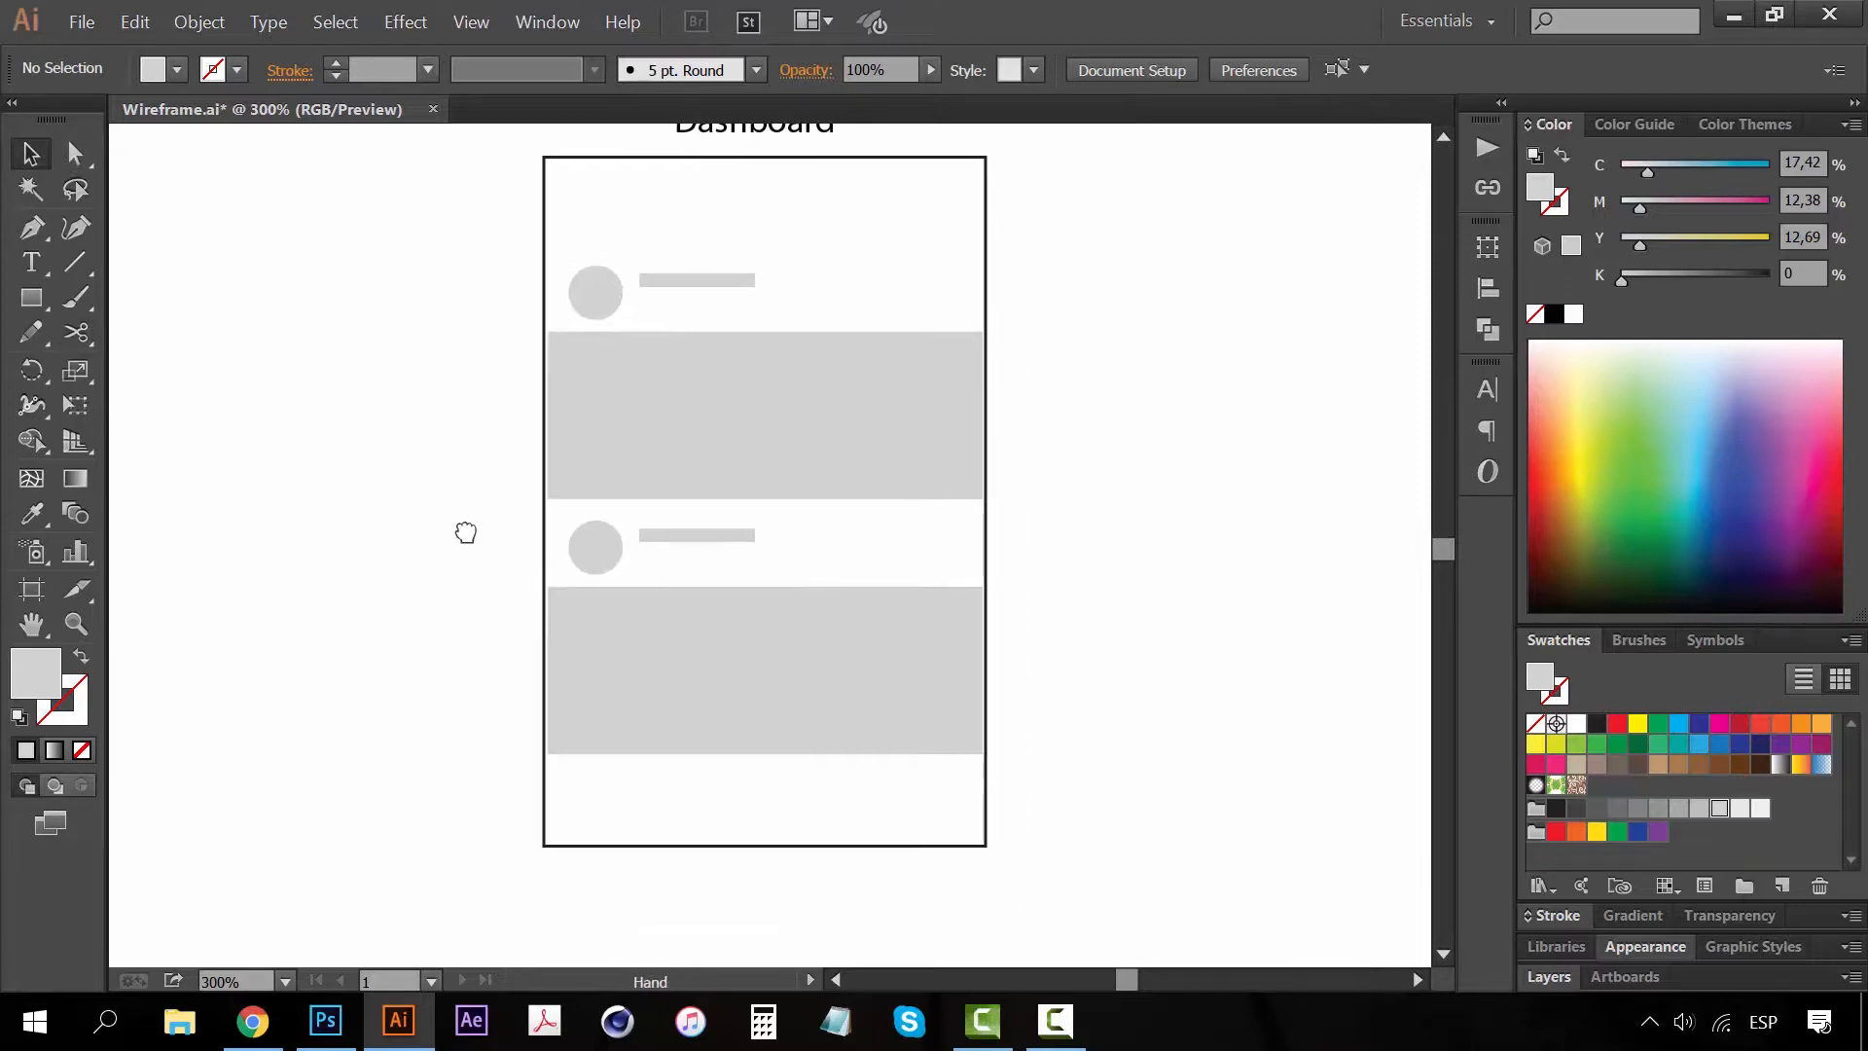
left_click(21, 299)
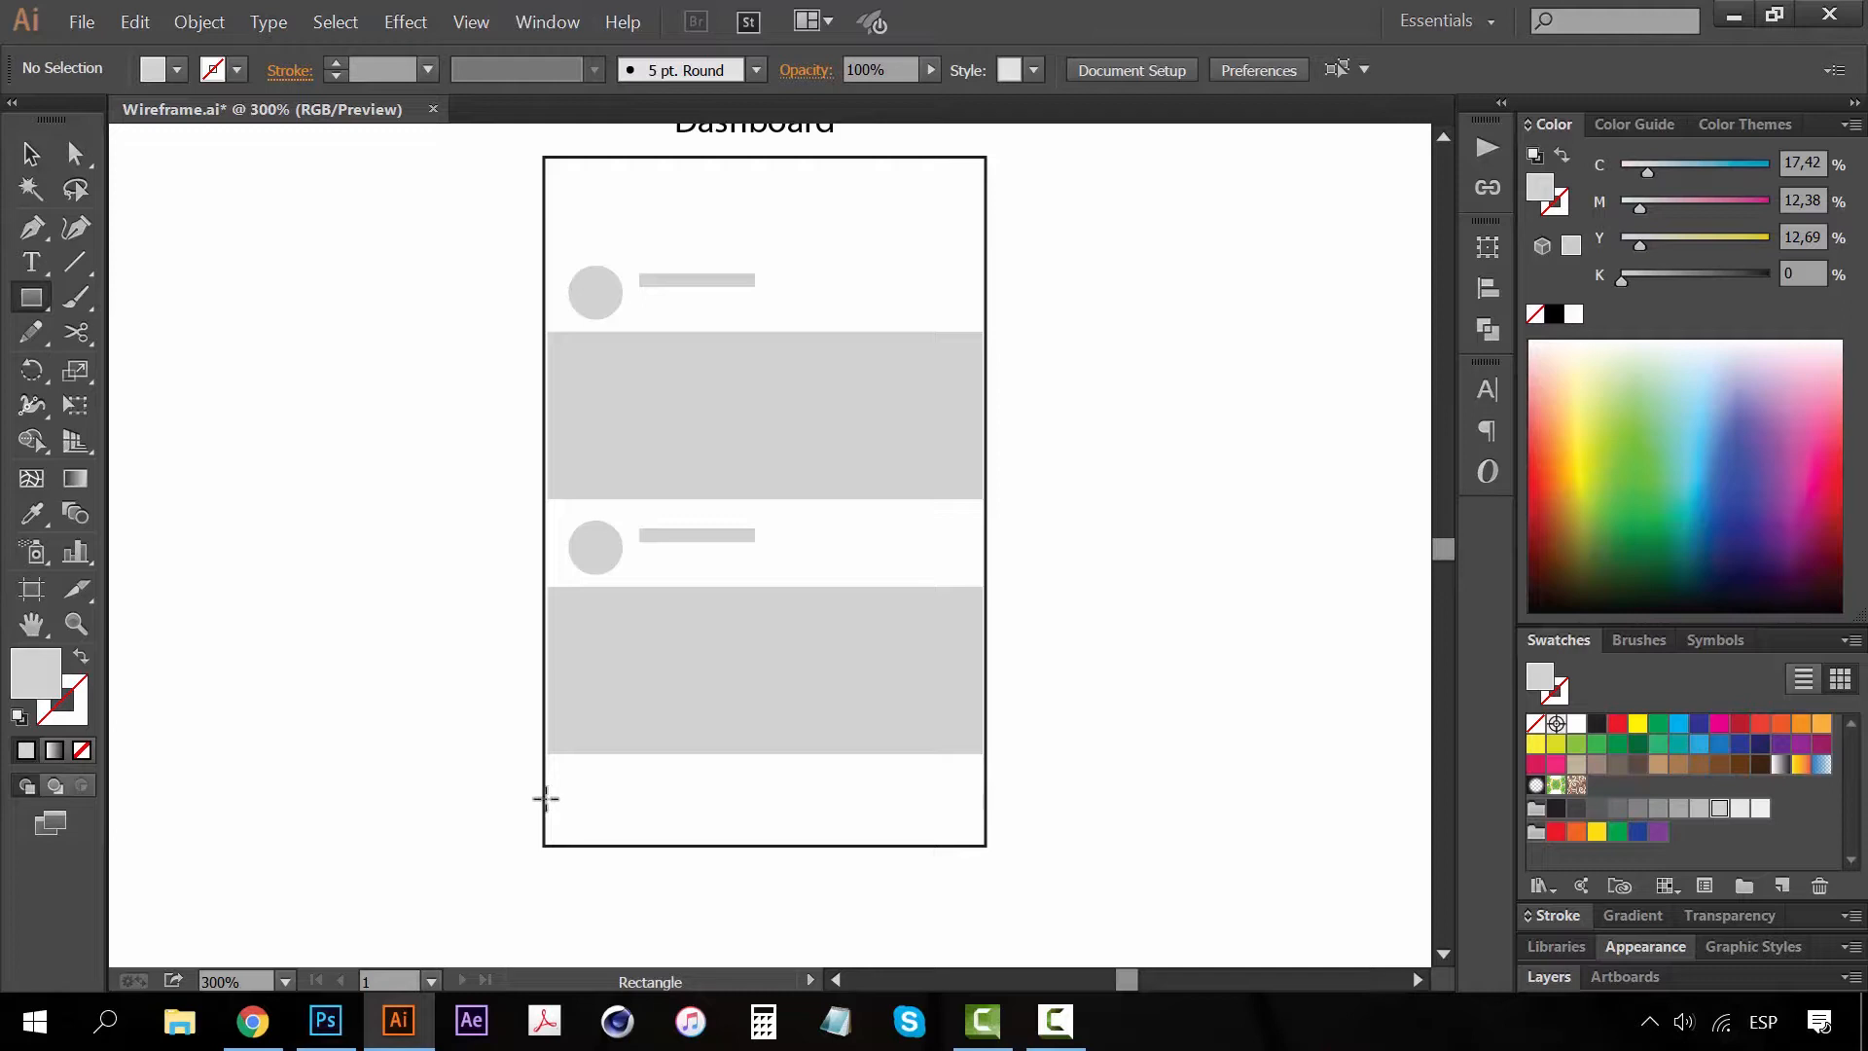
left_click_drag(546, 798, 988, 847)
key("v")
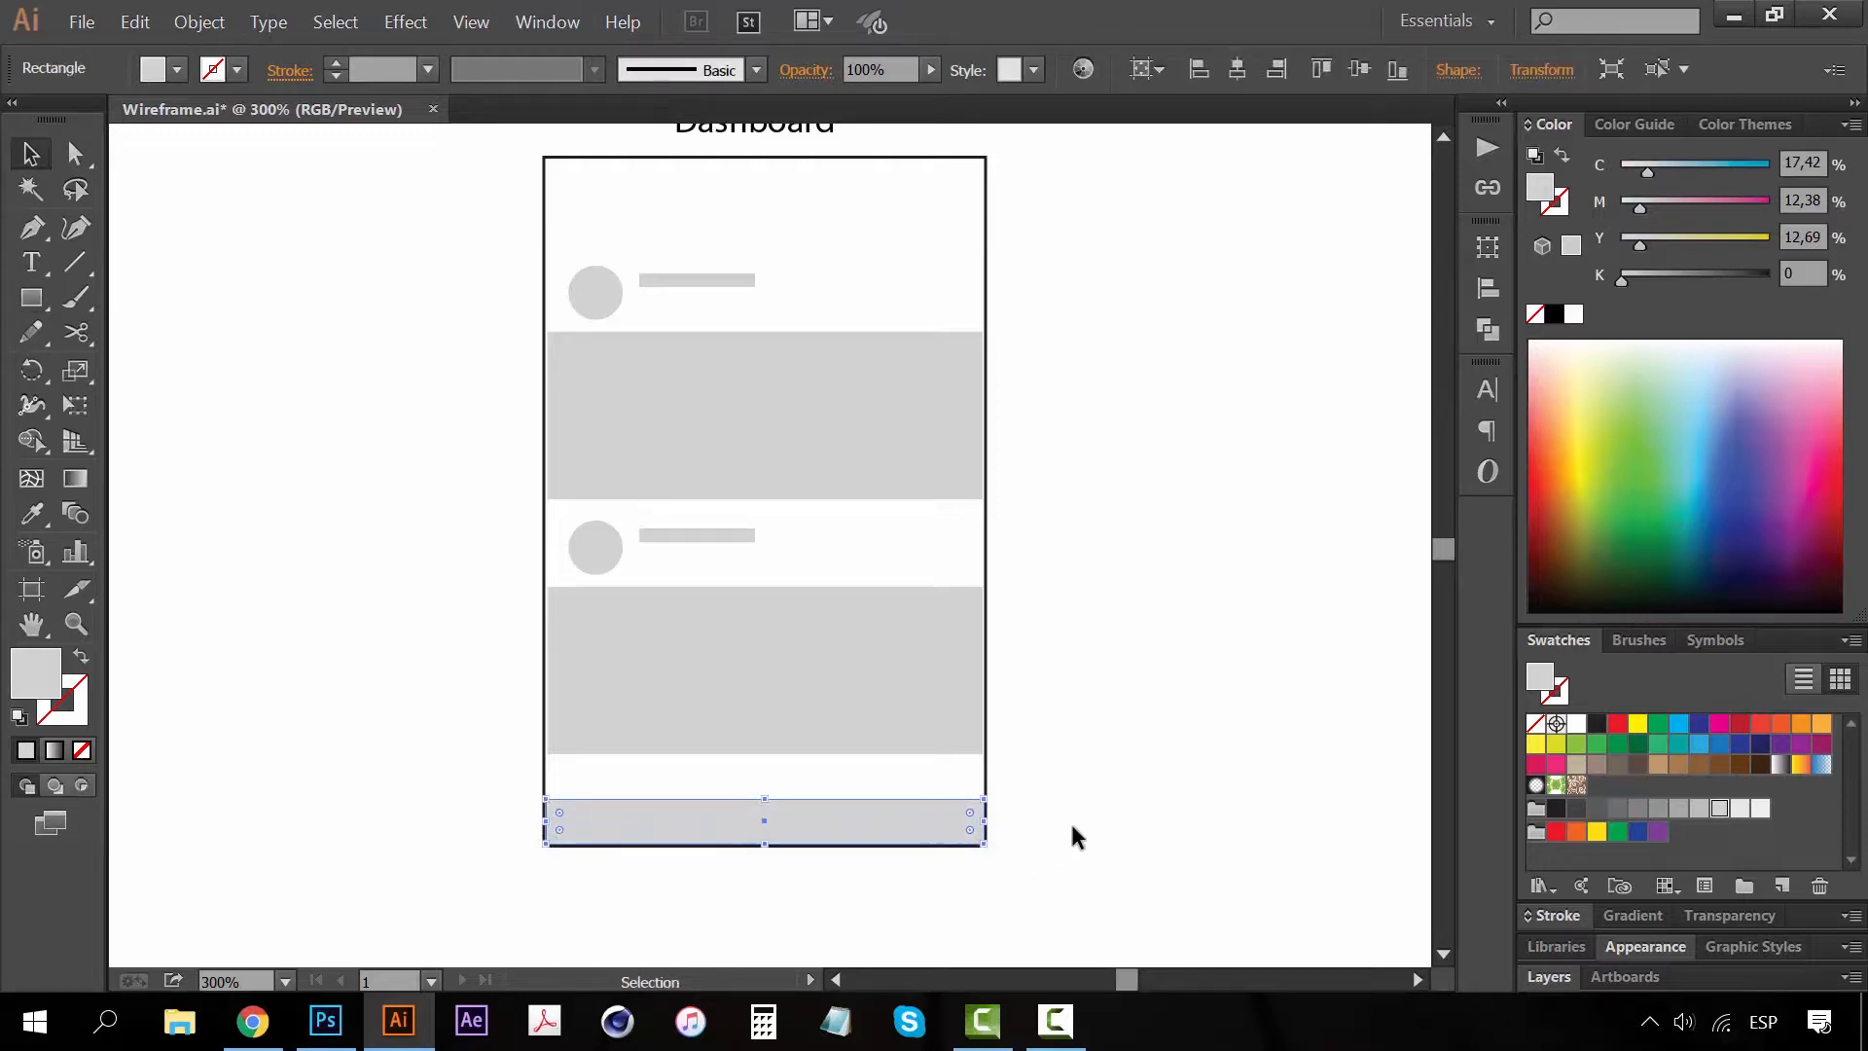
left_click(1070, 819)
left_click(765, 804)
left_click_drag(766, 800, 770, 793)
left_click(1091, 793)
Draw a small circle near the left end of the footer bar, centre it vertically and fill it with a darker grey
left_click_drag(890, 757, 912, 659)
key("z")
left_click(861, 680)
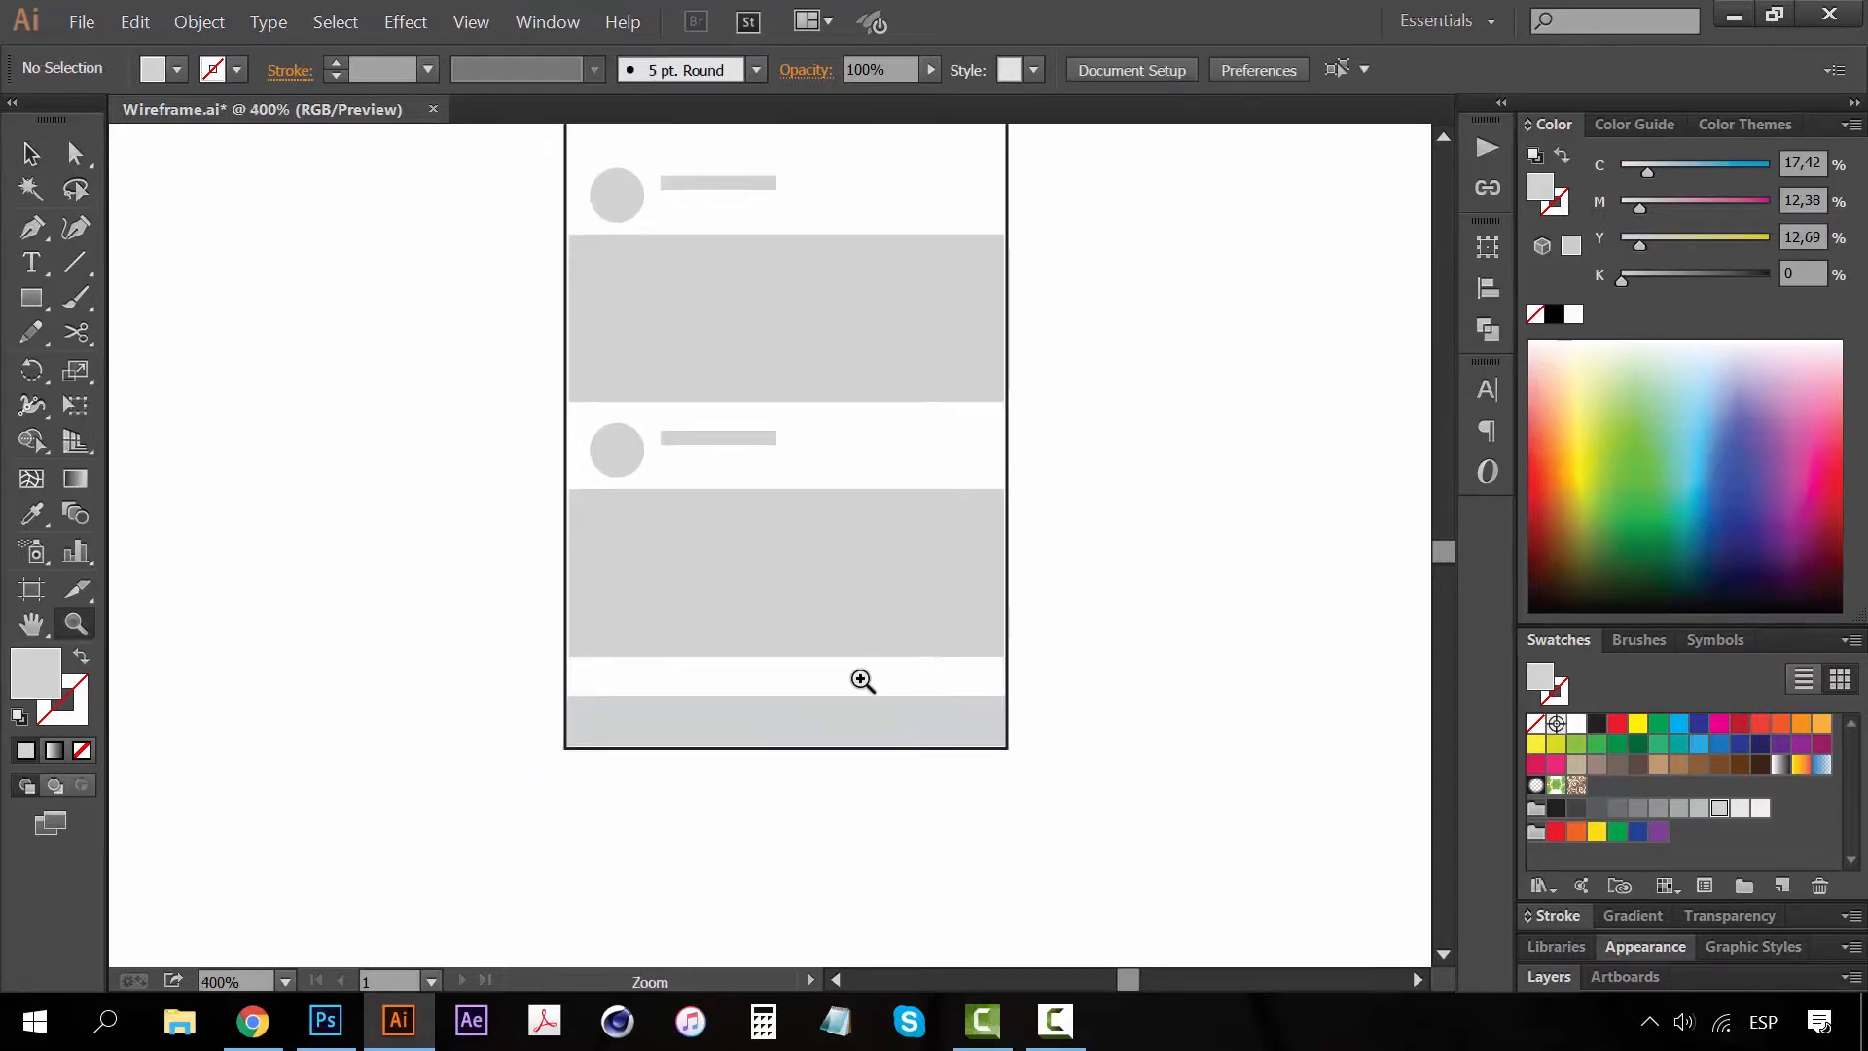
key("v")
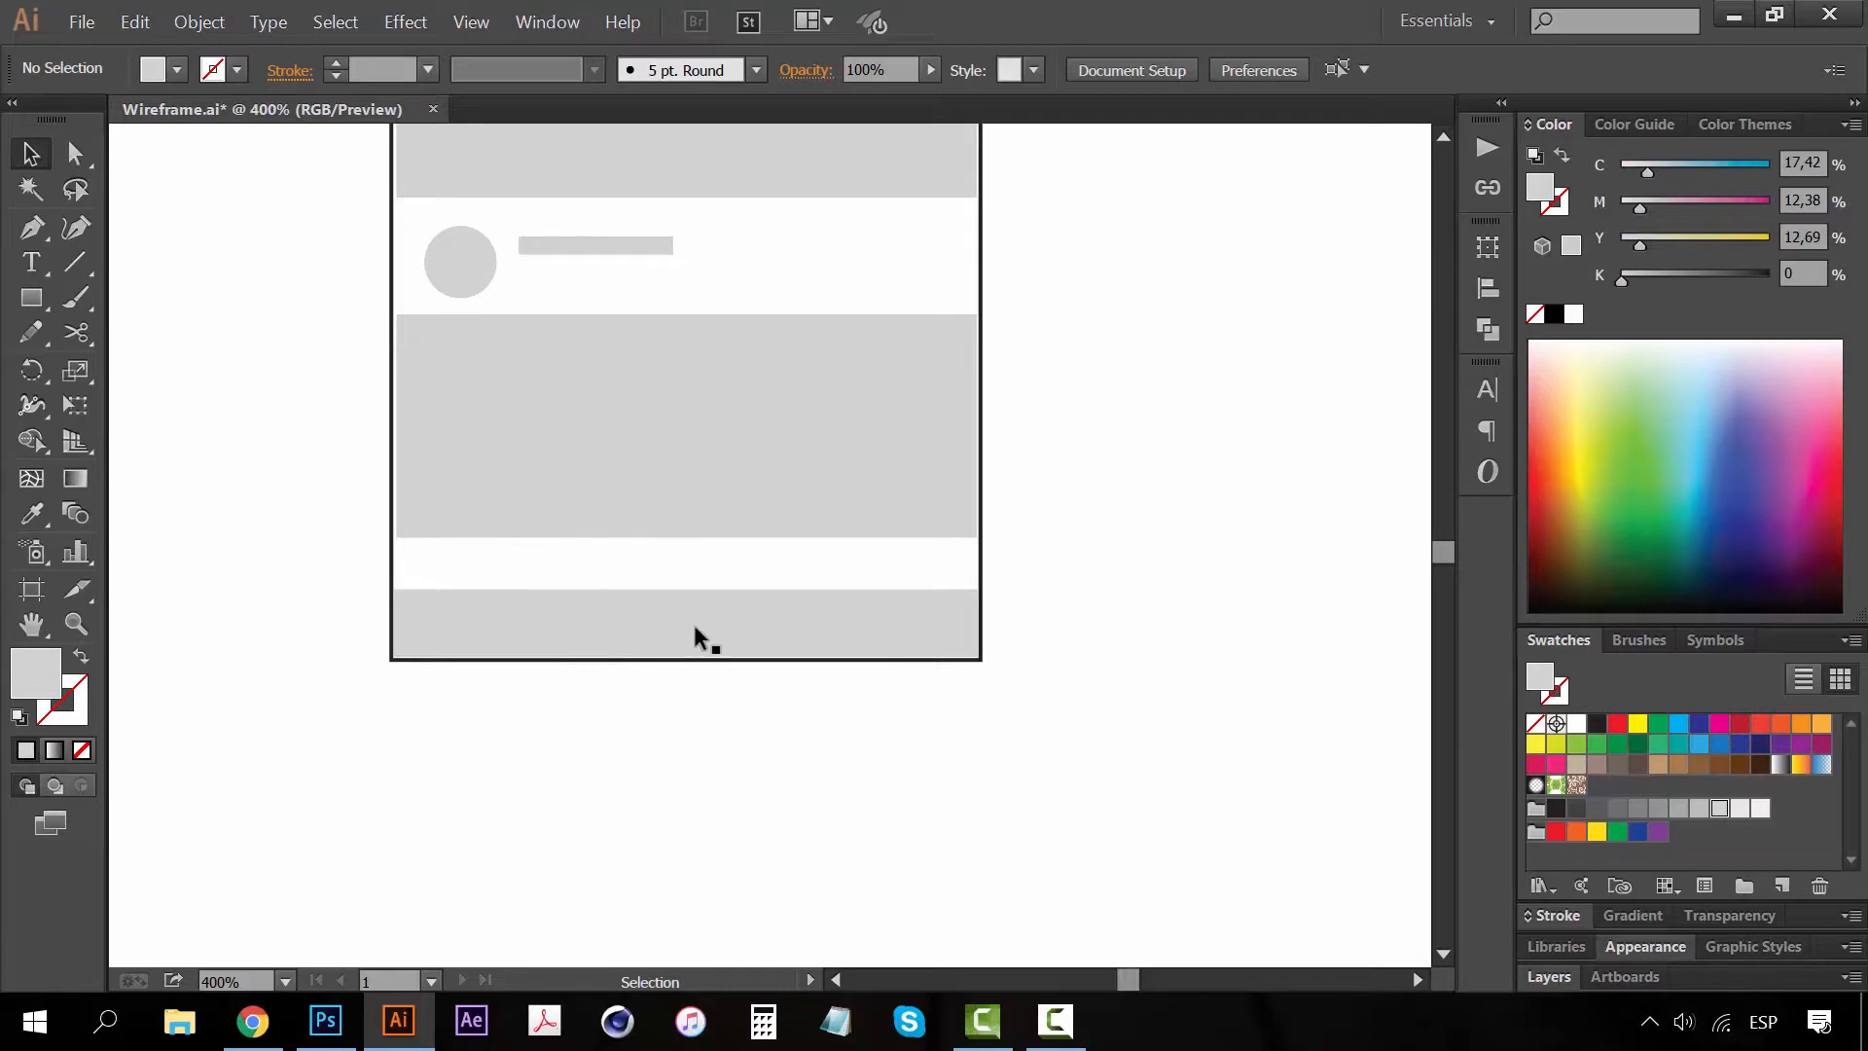
left_click_drag(675, 580, 687, 622)
left_click_drag(32, 297, 157, 368)
left_click_drag(463, 672, 443, 664)
key("v")
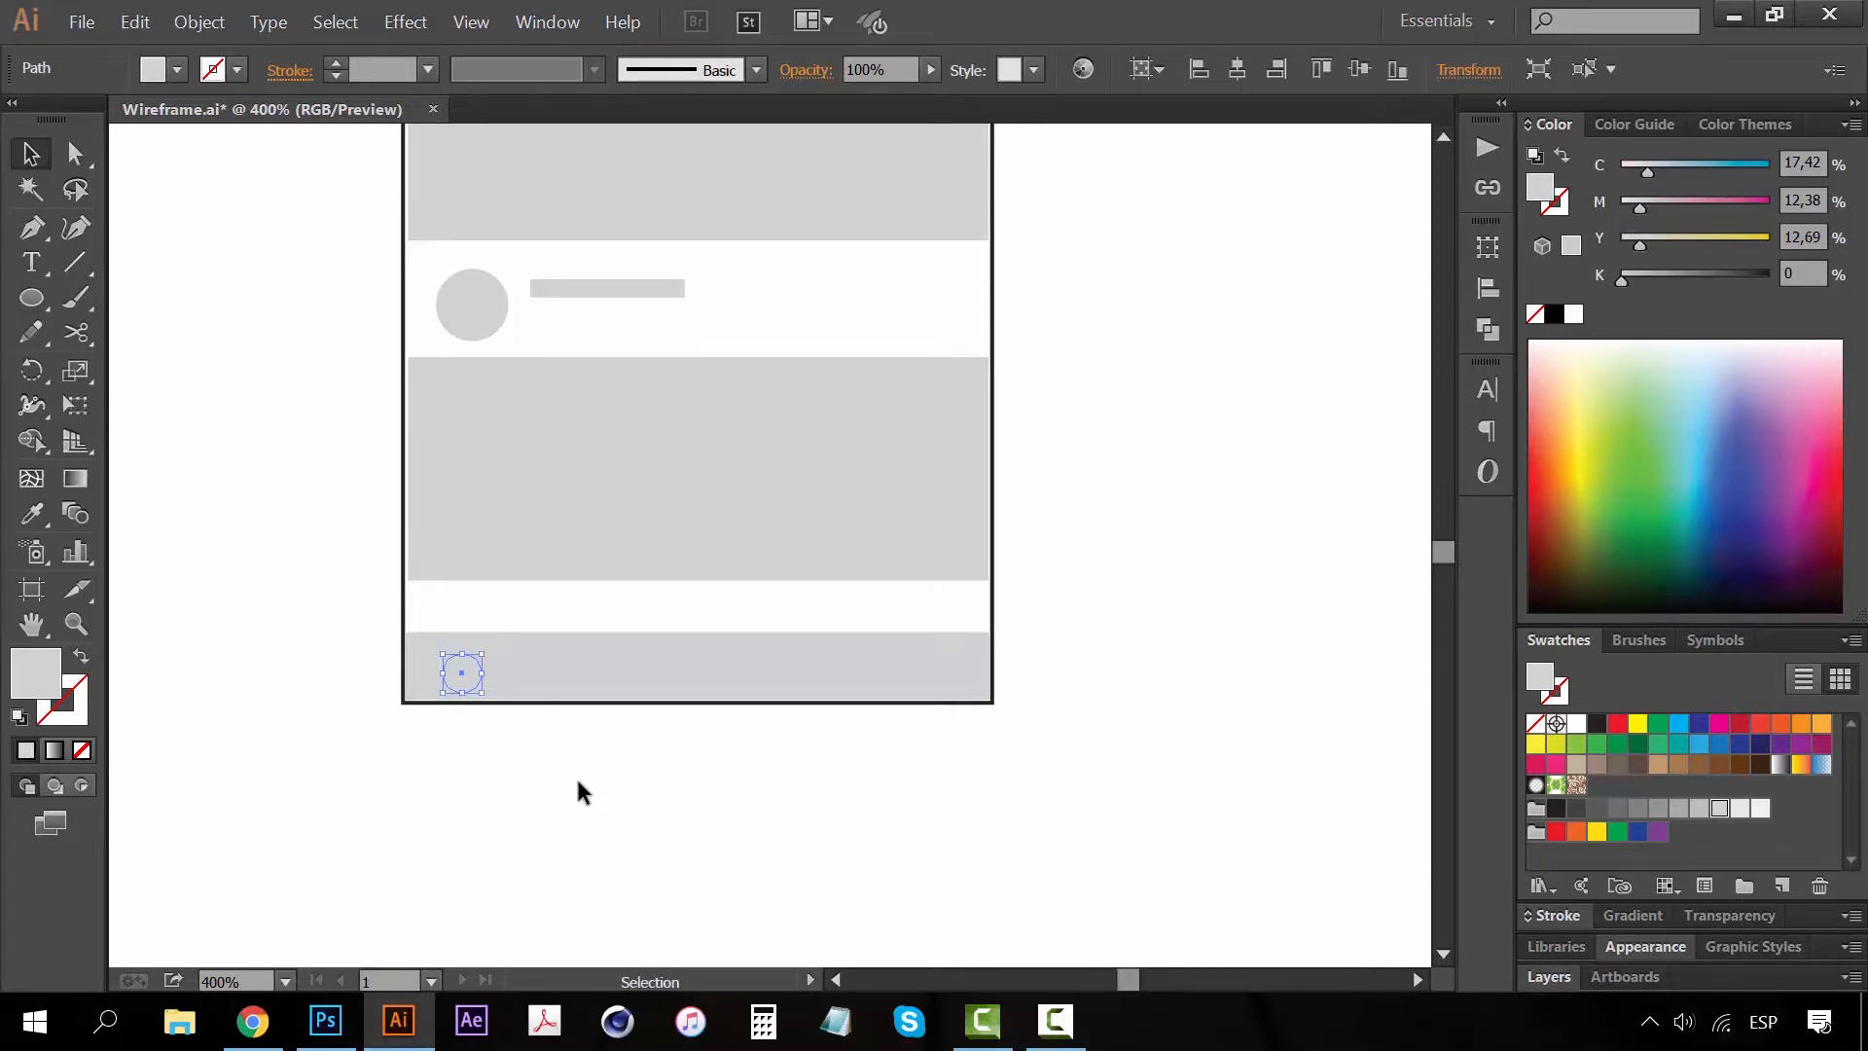
key("Left")
key("Up")
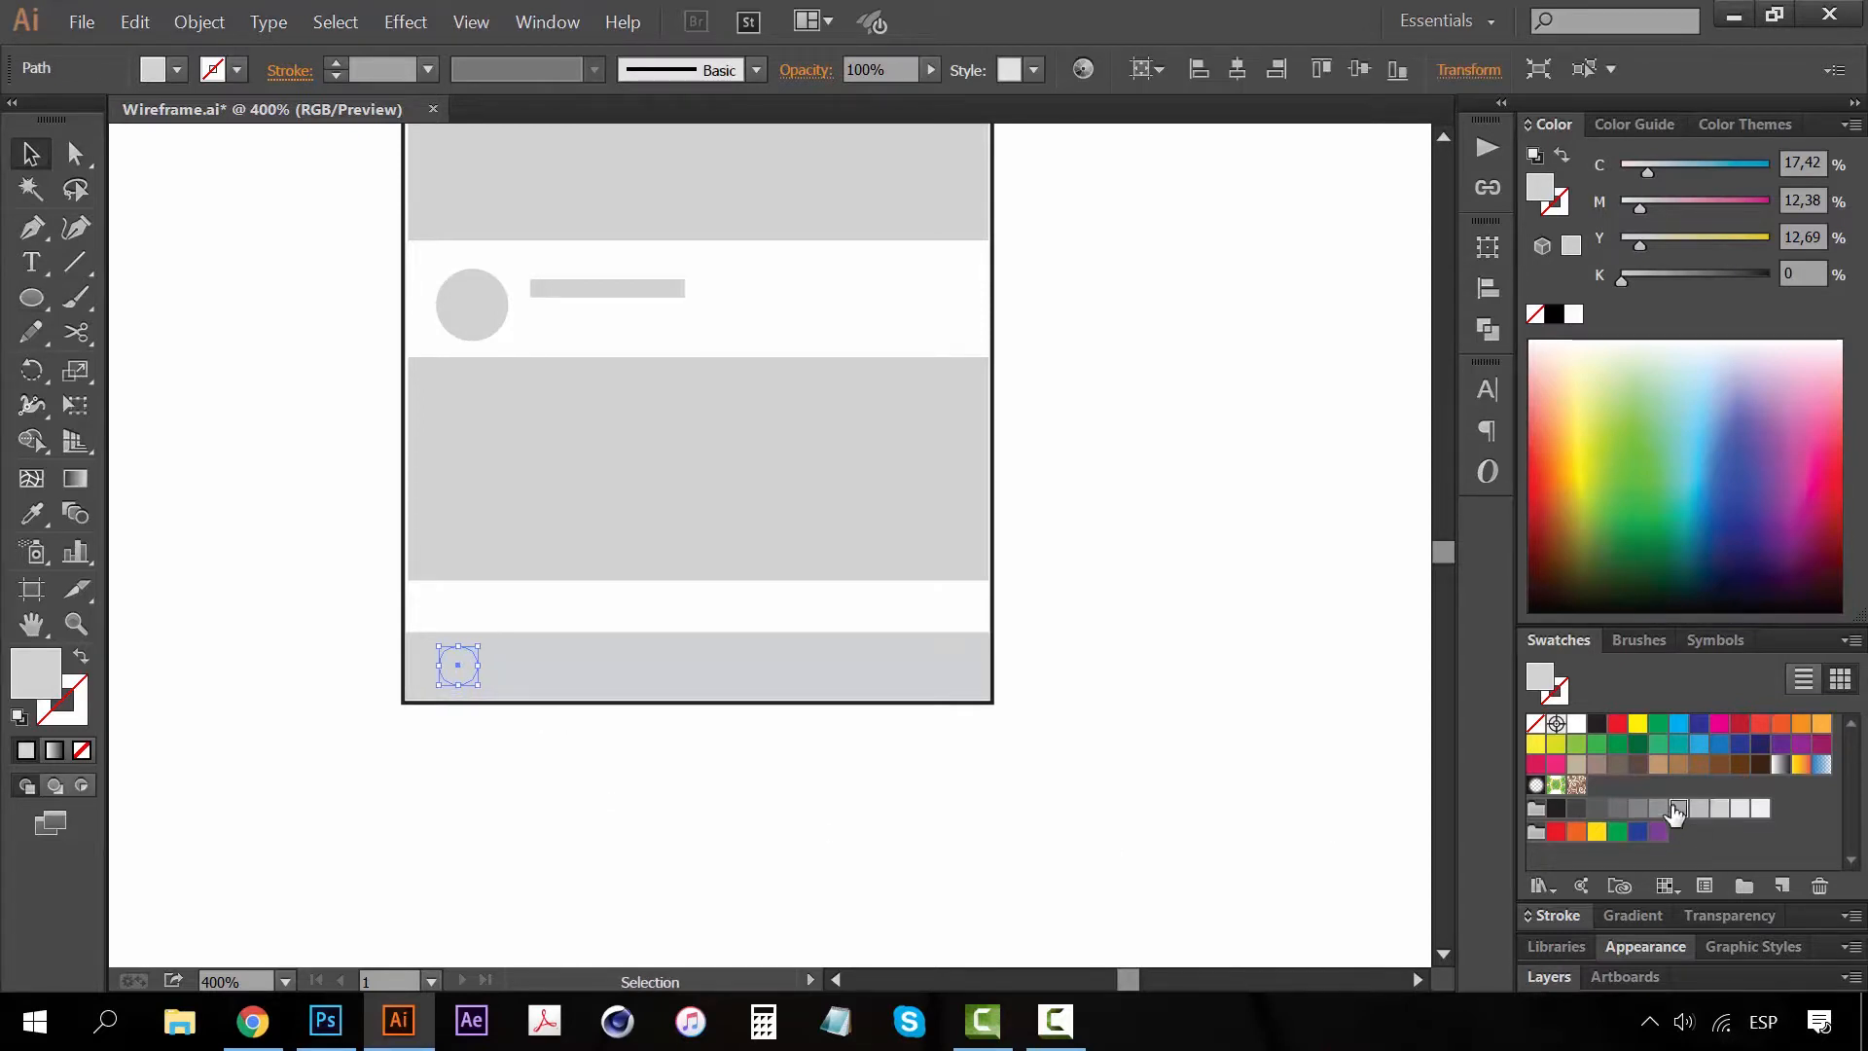
left_click(1678, 809)
left_click(538, 717)
Copy the footer circle to the right and repeat the copy to make a row of five evenly spaced circles
left_click_drag(465, 672, 570, 673)
key("ctrl+d")
key("ctrl+d")
key("ctrl+d")
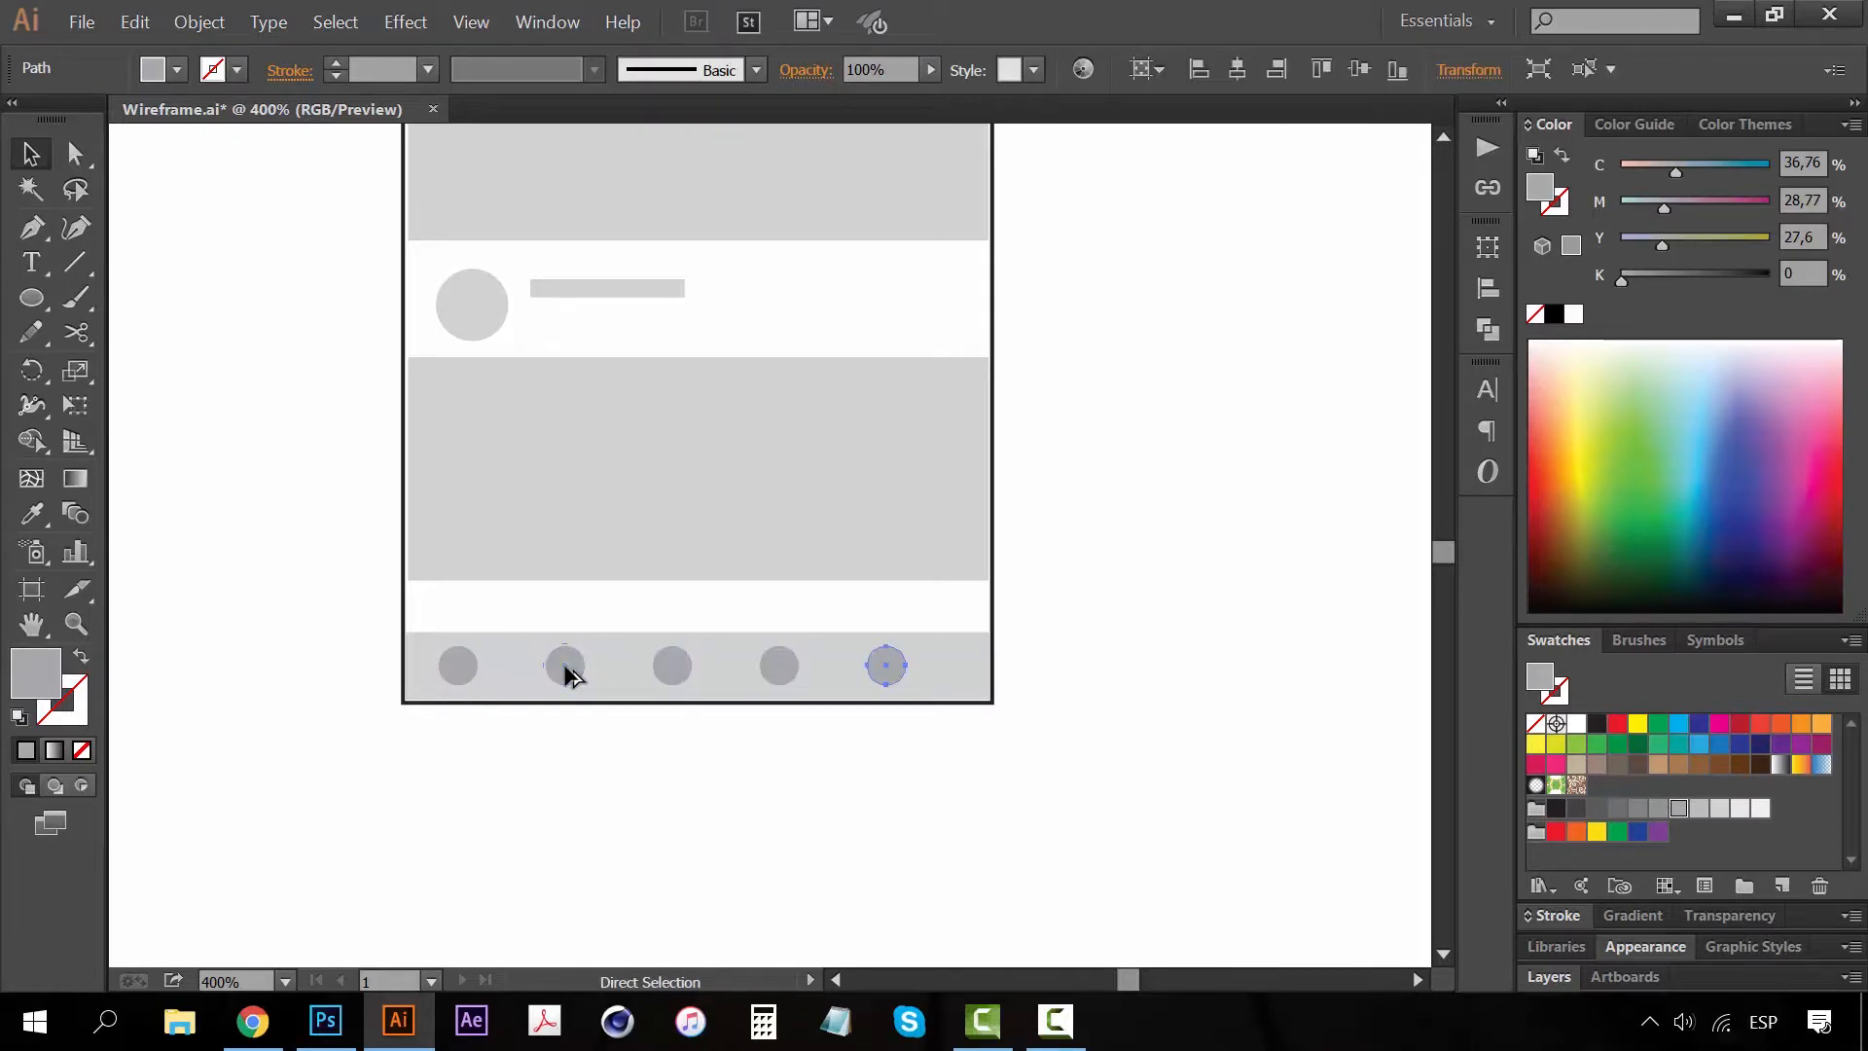
Select all five footer circles and shift them slightly right to centre the row in the footer bar
left_click(778, 665, "shift")
left_click(681, 670, "shift")
left_click(569, 668, "shift")
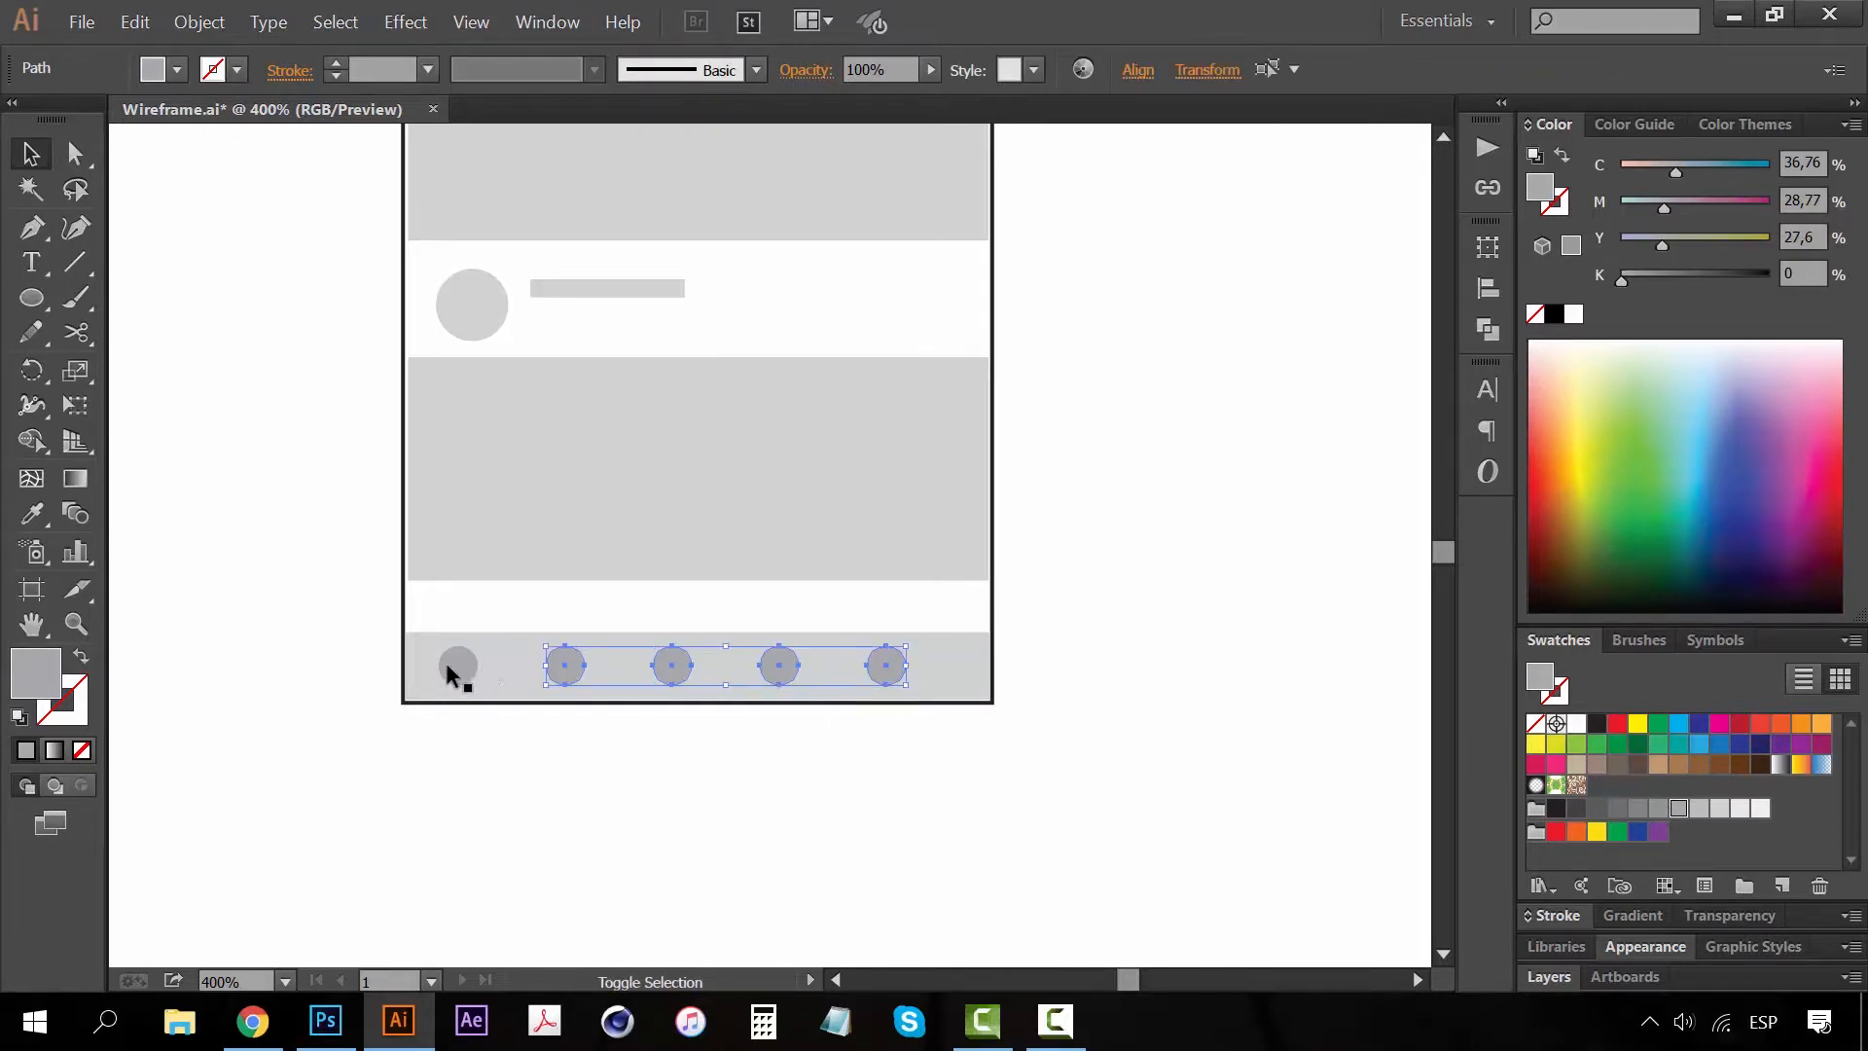
left_click(458, 665, "shift")
key("Right")
key("Right")
key("Right")
key("Right")
key("Right")
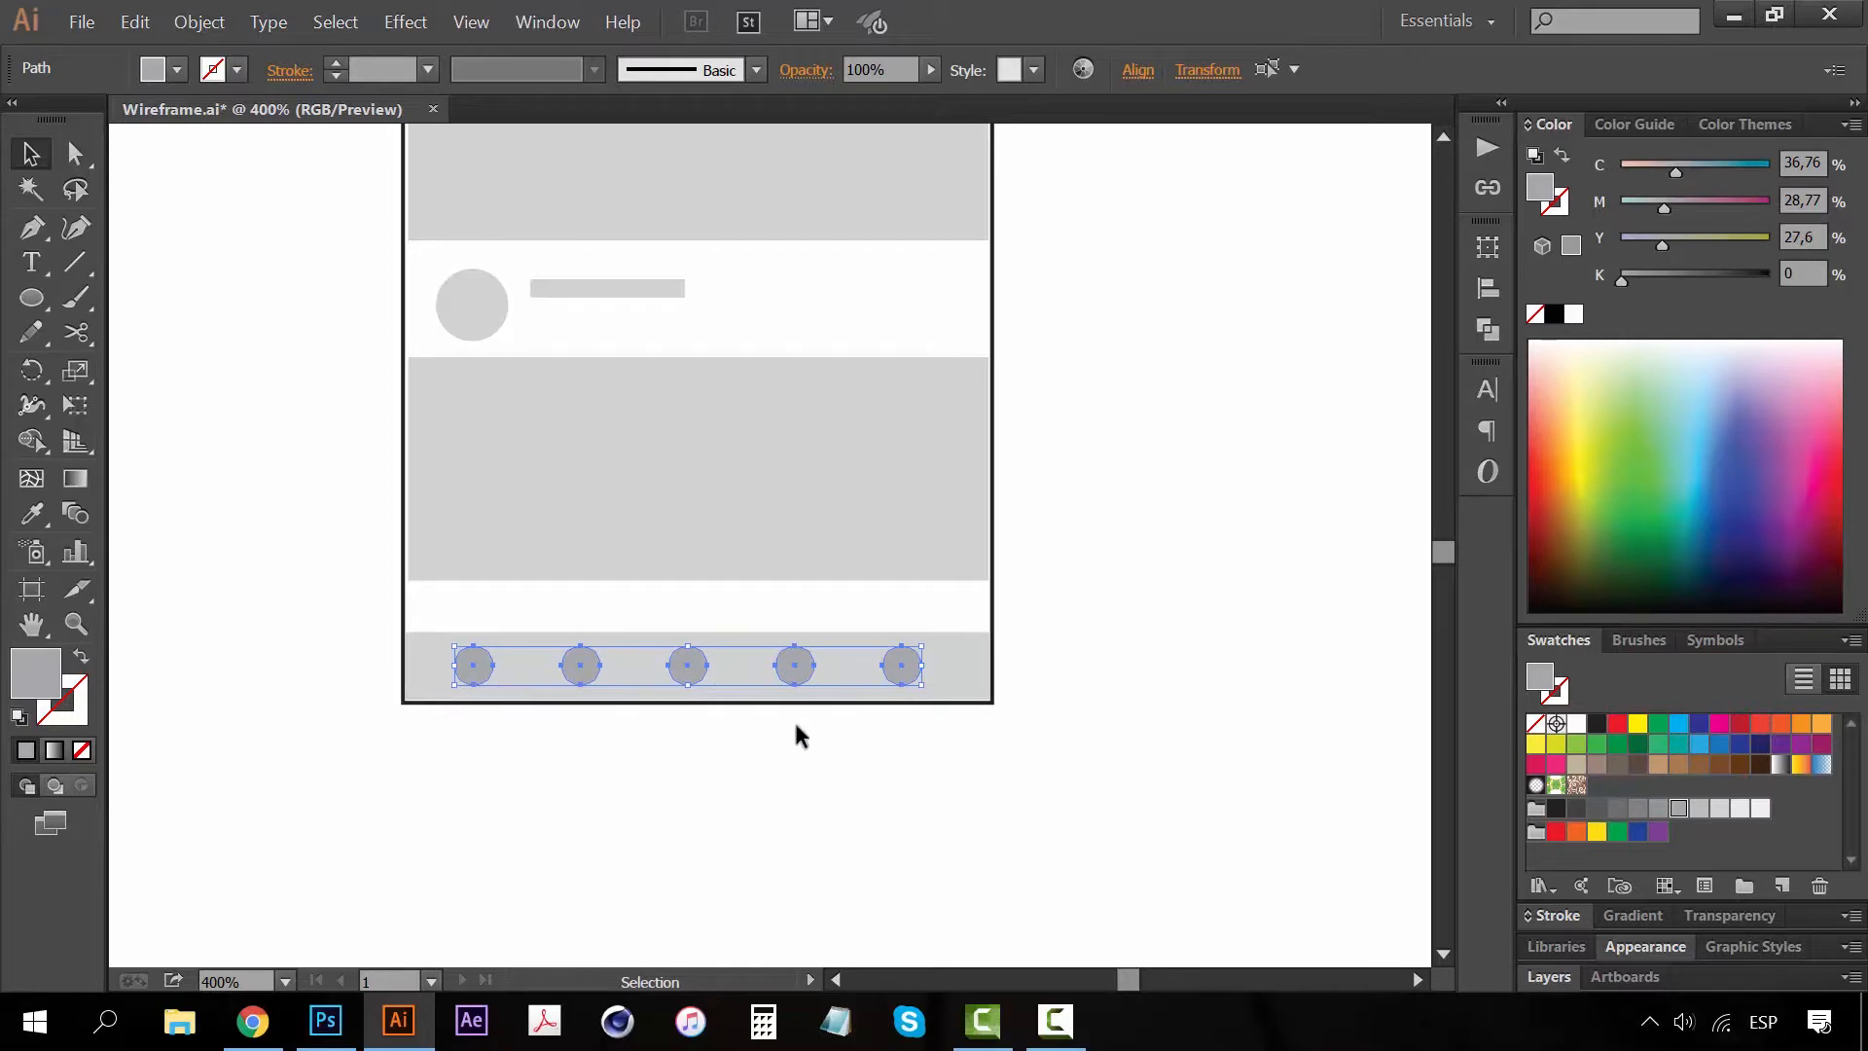
key("Right")
left_click(812, 737)
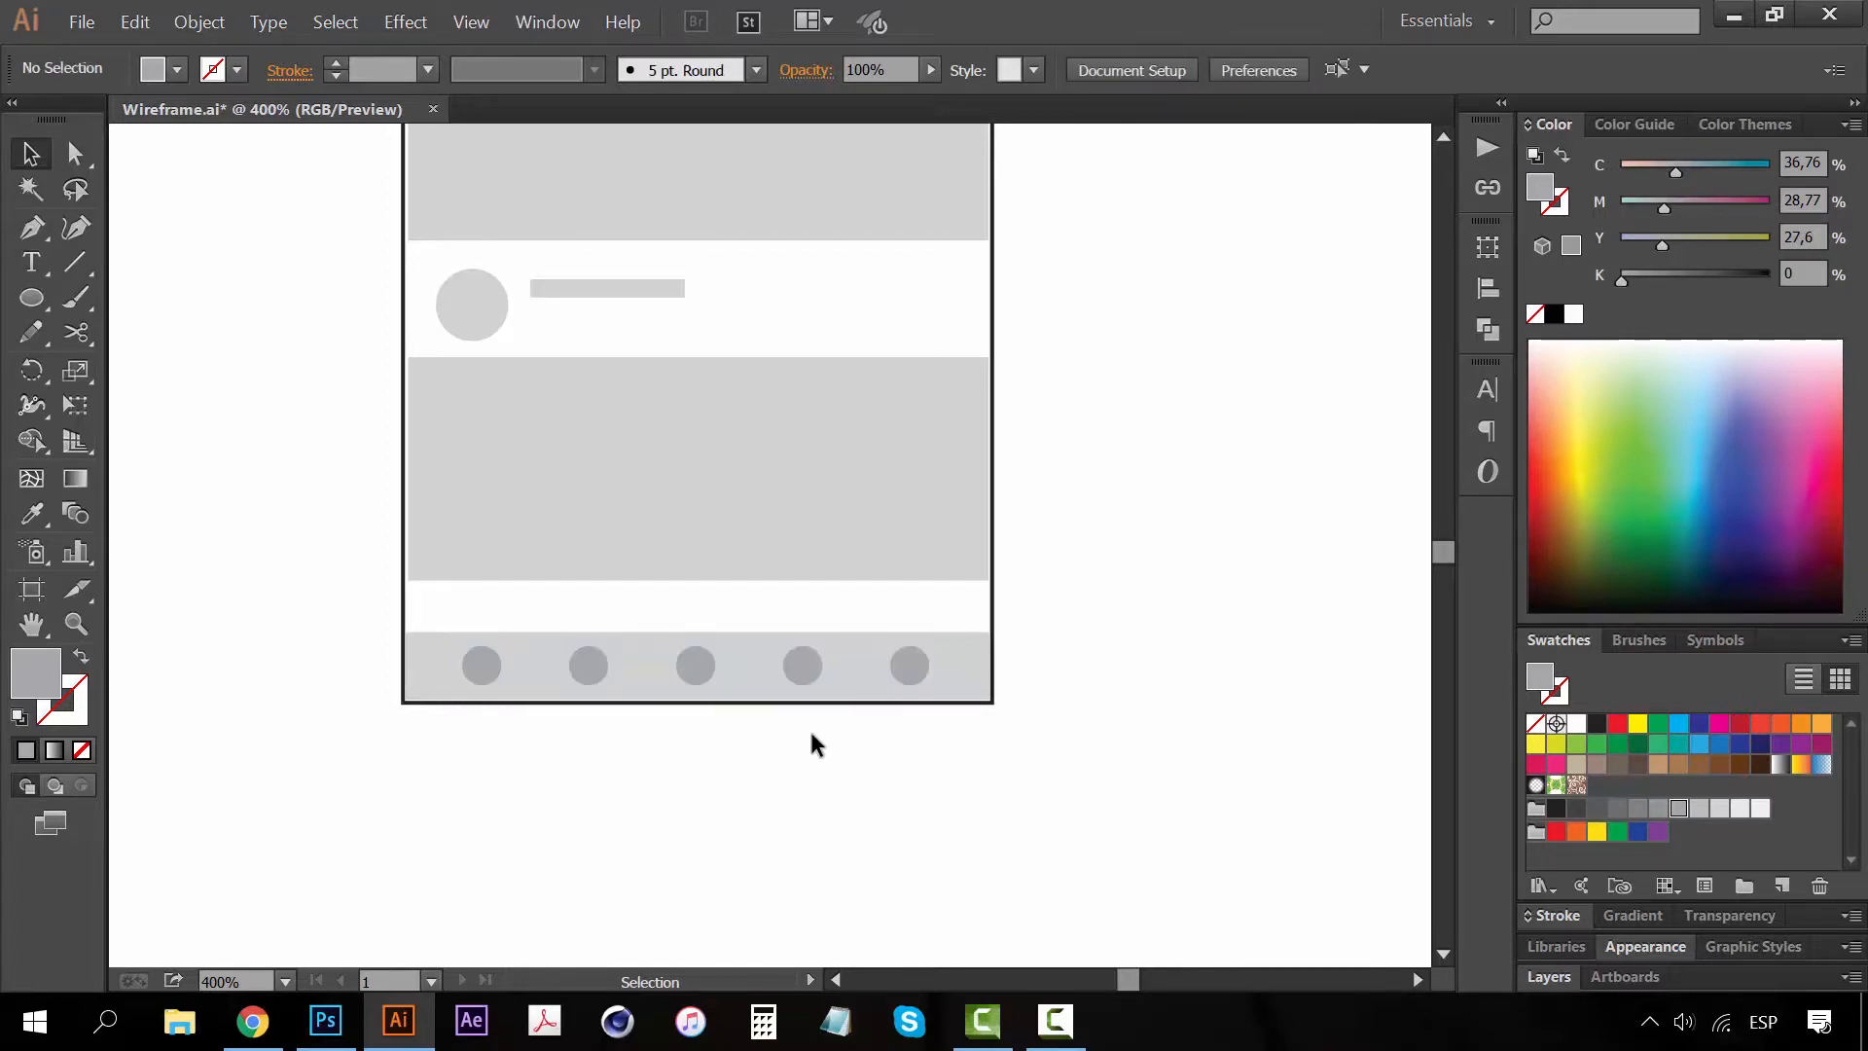
Review the Dashboard against the three screens above it and check its five footer circles
key("z")
left_click(655, 462, "alt")
left_click(655, 462, "alt")
left_click(655, 459, "alt")
left_click_drag(777, 566, 596, 587)
key("v")
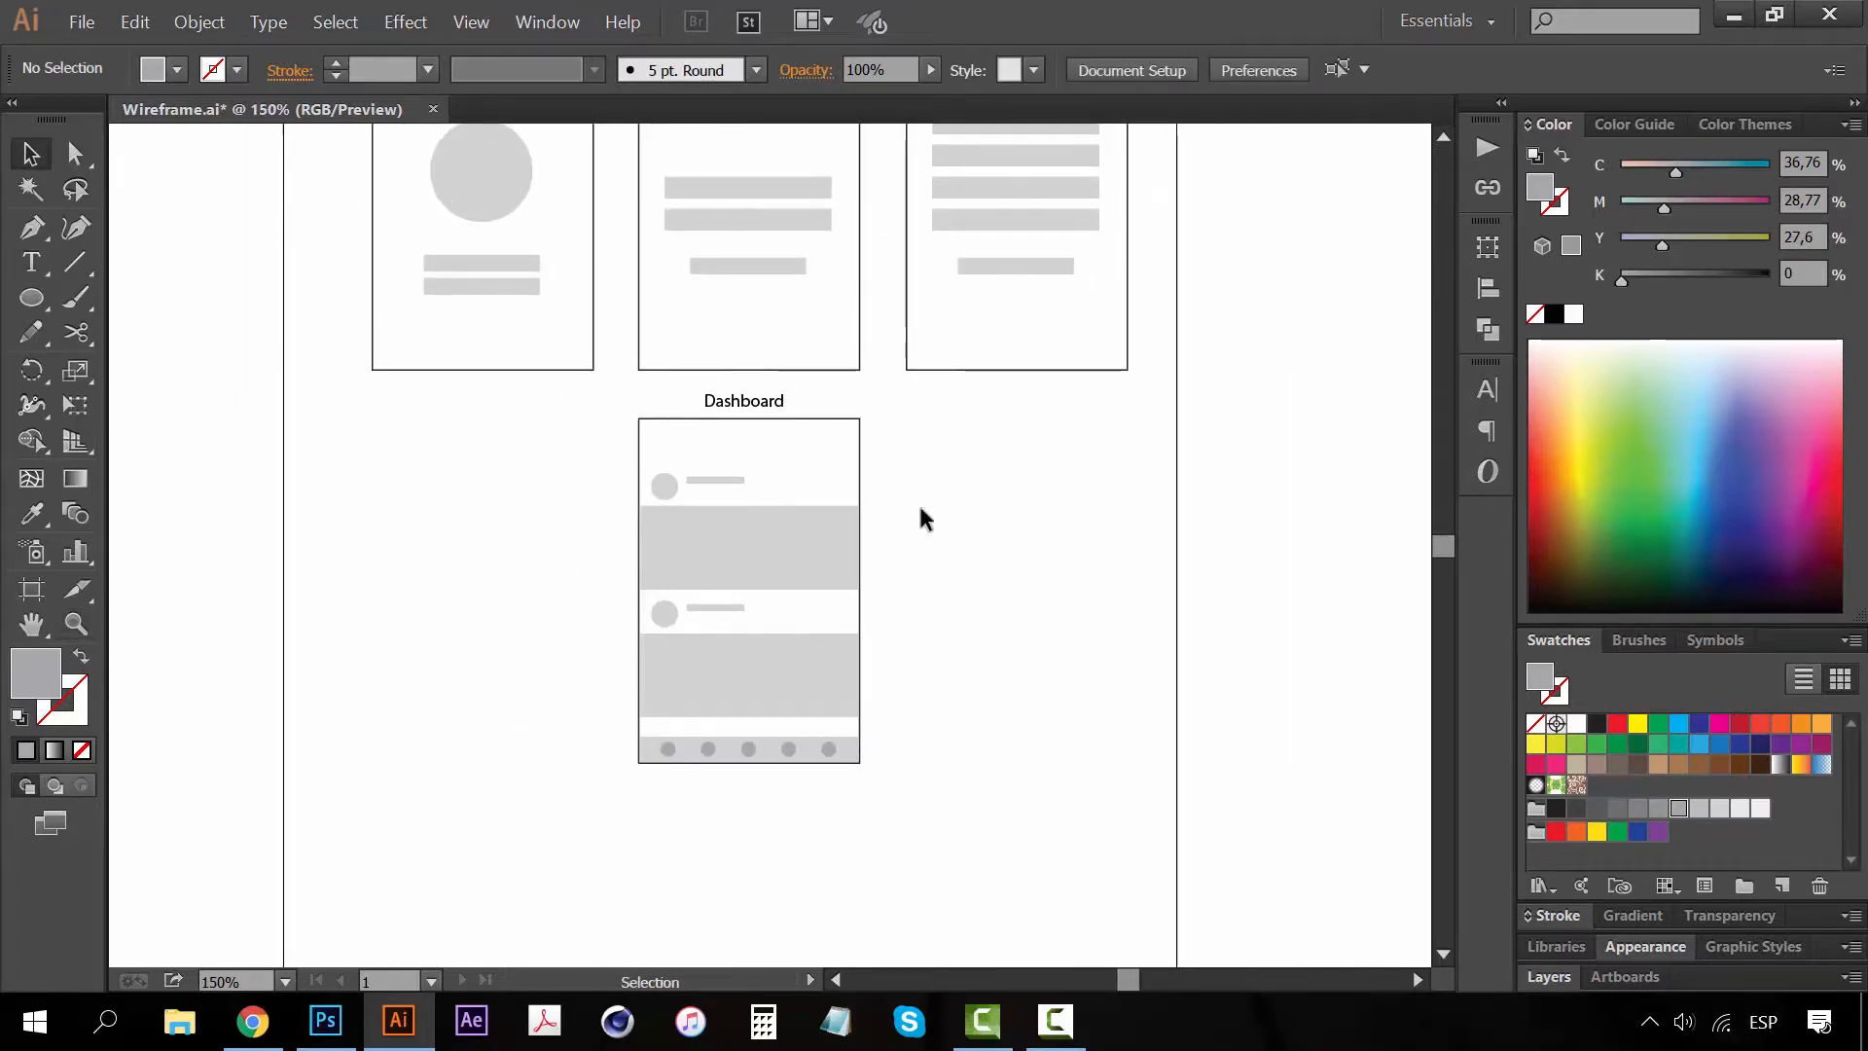
left_click_drag(508, 470, 543, 509)
left_click_drag(616, 590, 612, 670)
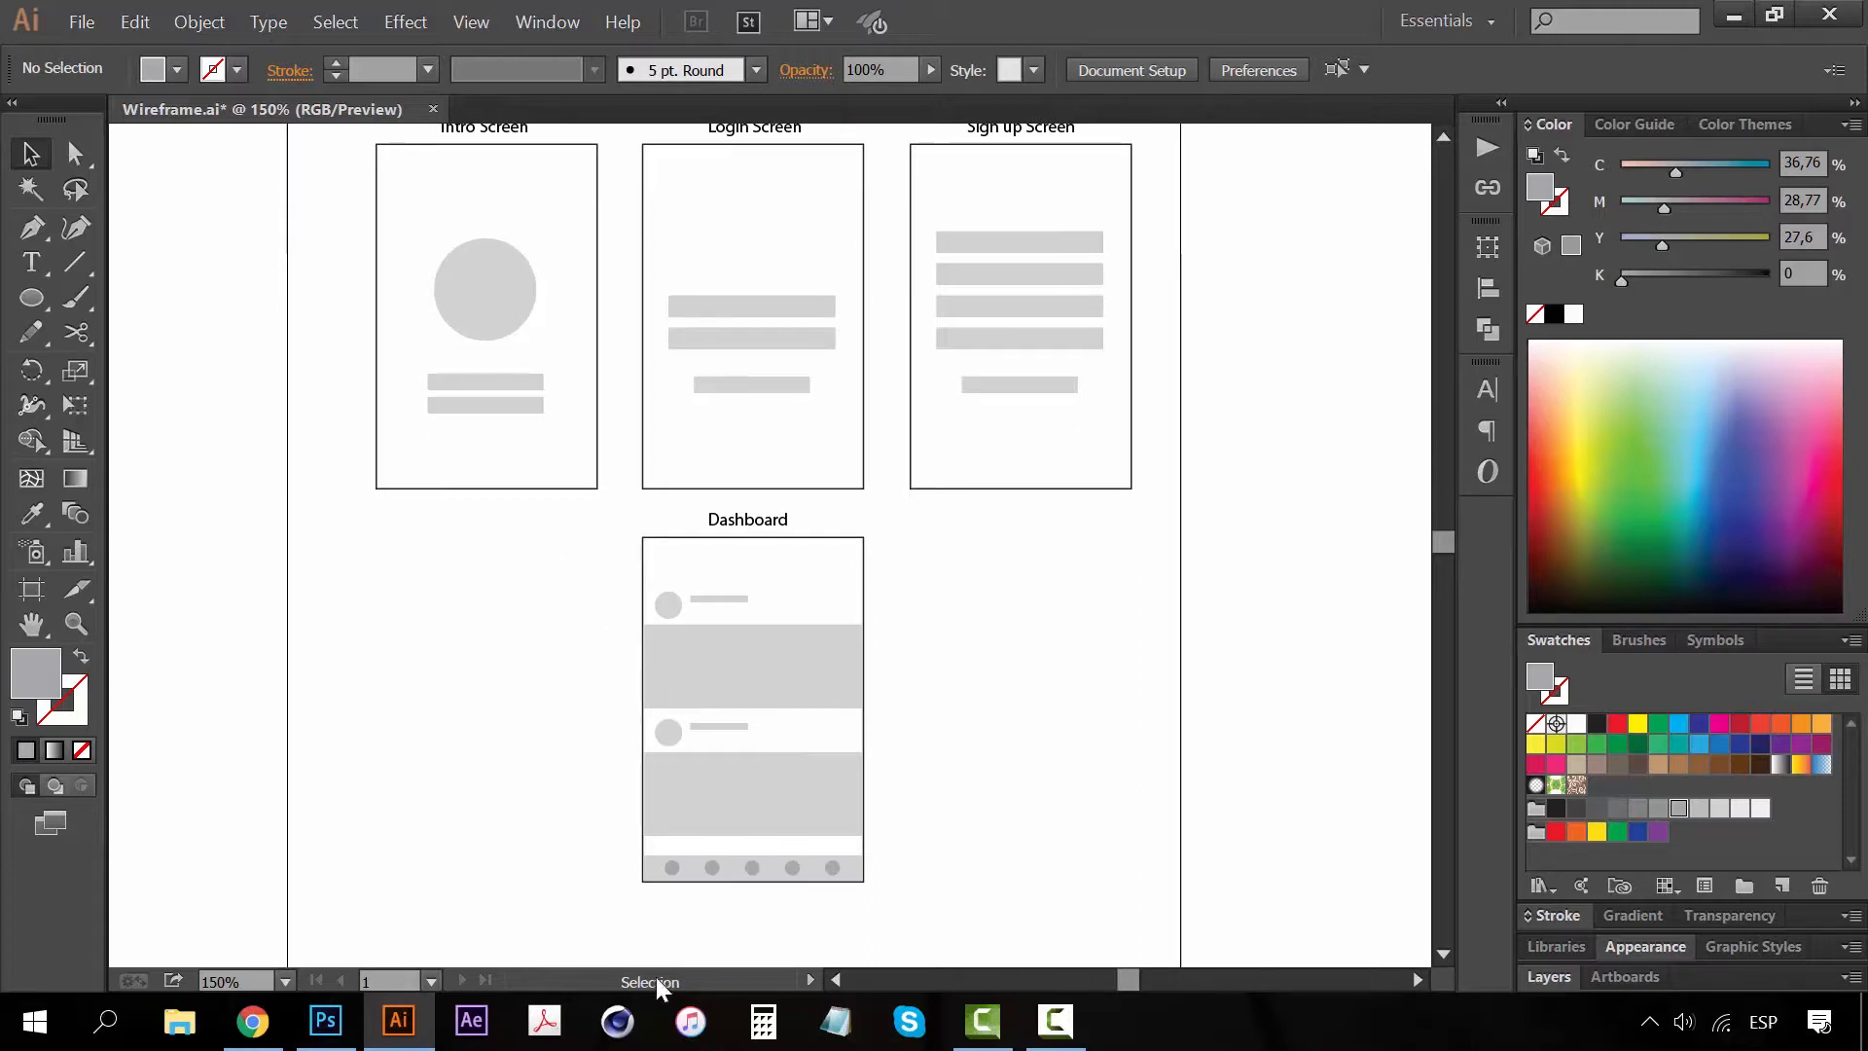
scroll(870, 793, "down", 2)
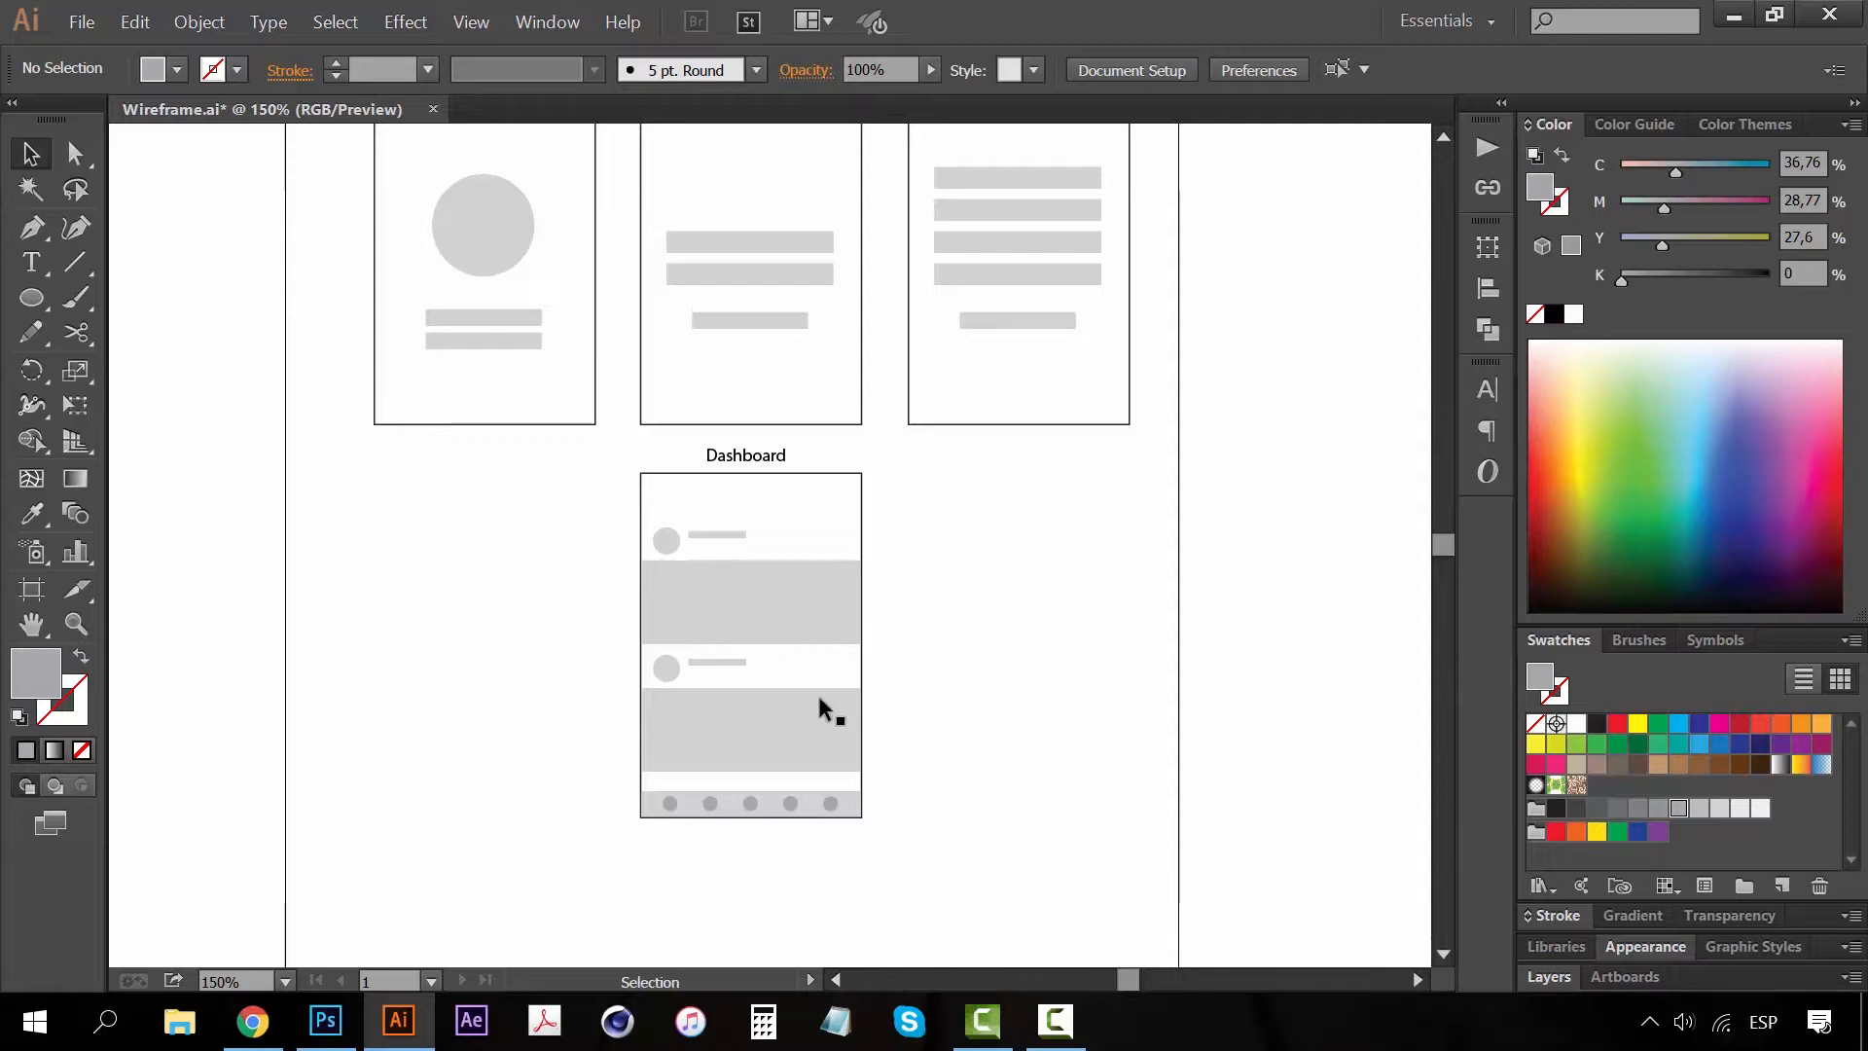
scroll(837, 748, "down", 1)
left_click(848, 793)
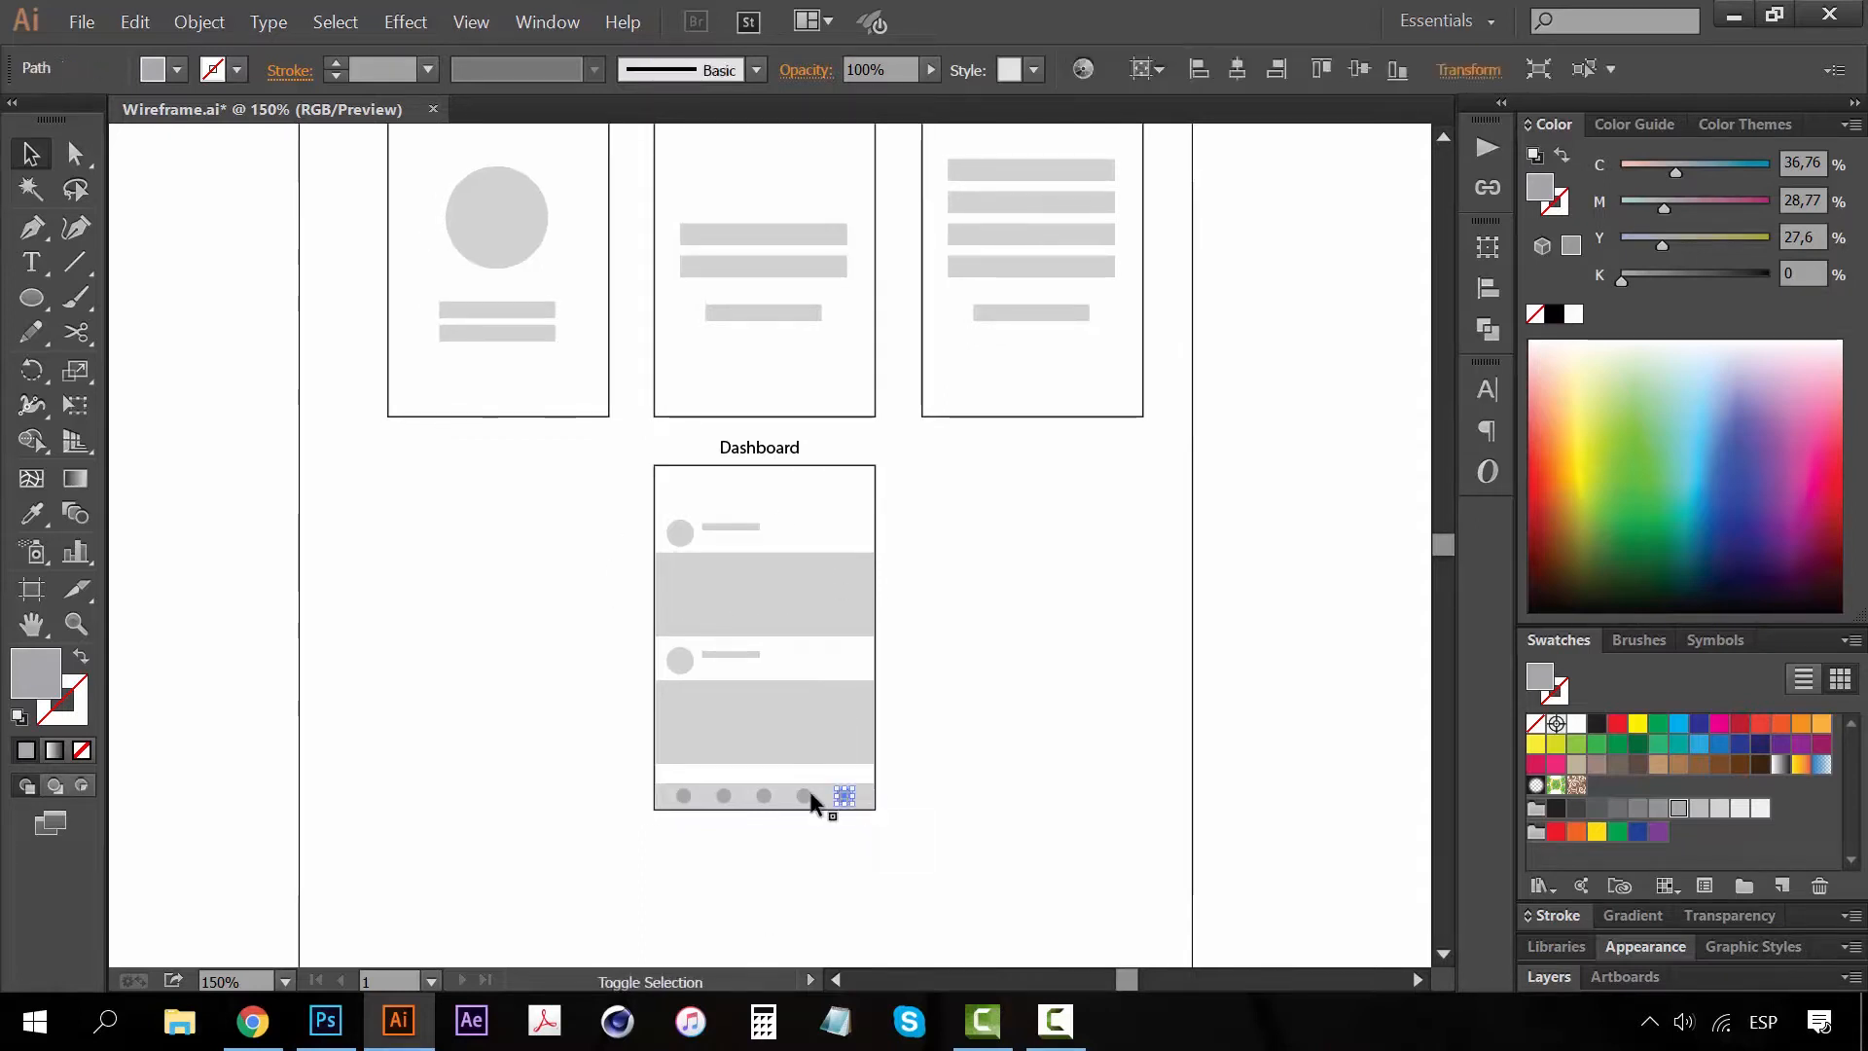
left_click(804, 795, "shift")
left_click(764, 795, "shift")
left_click(722, 796, "shift")
left_click(683, 795, "shift")
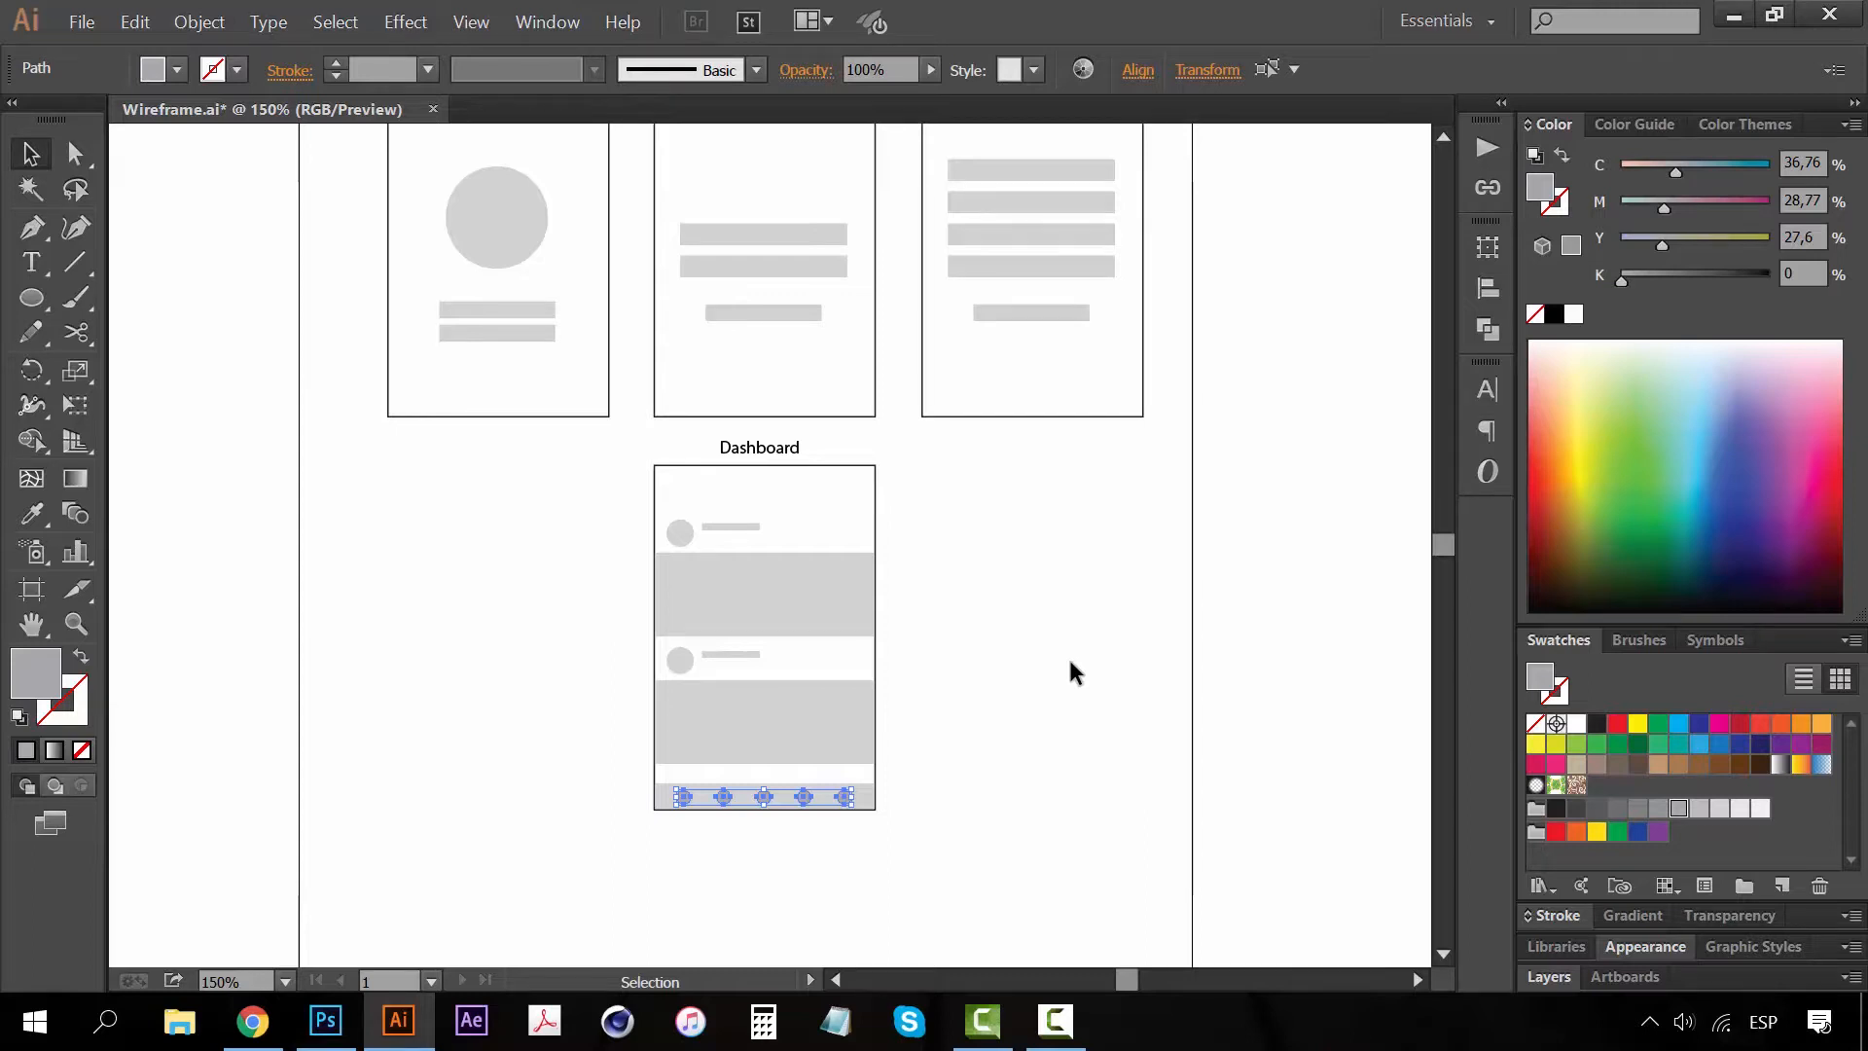
left_click(938, 709)
Select the whole Dashboard screen with its title and move it left to sit beneath the Intro Screen
key("z")
left_click(759, 633)
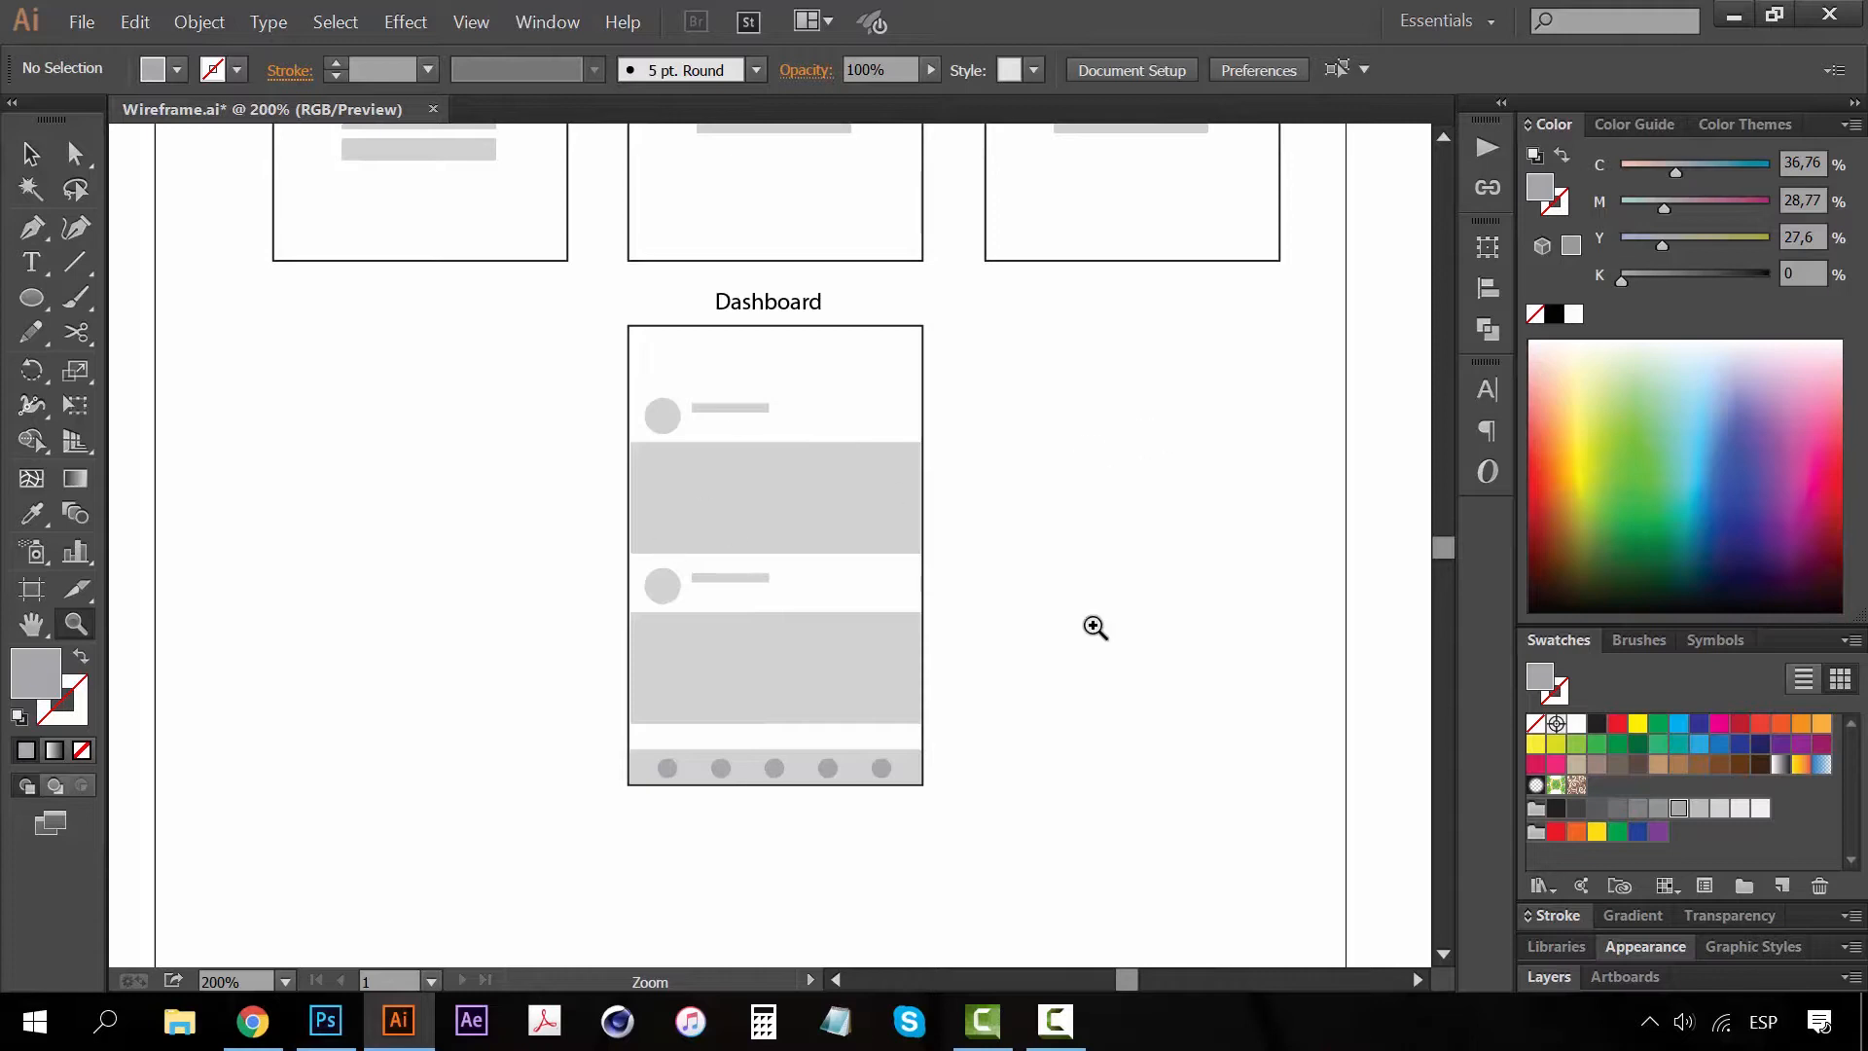
key("space")
left_click_drag(658, 764, 671, 811)
key("v")
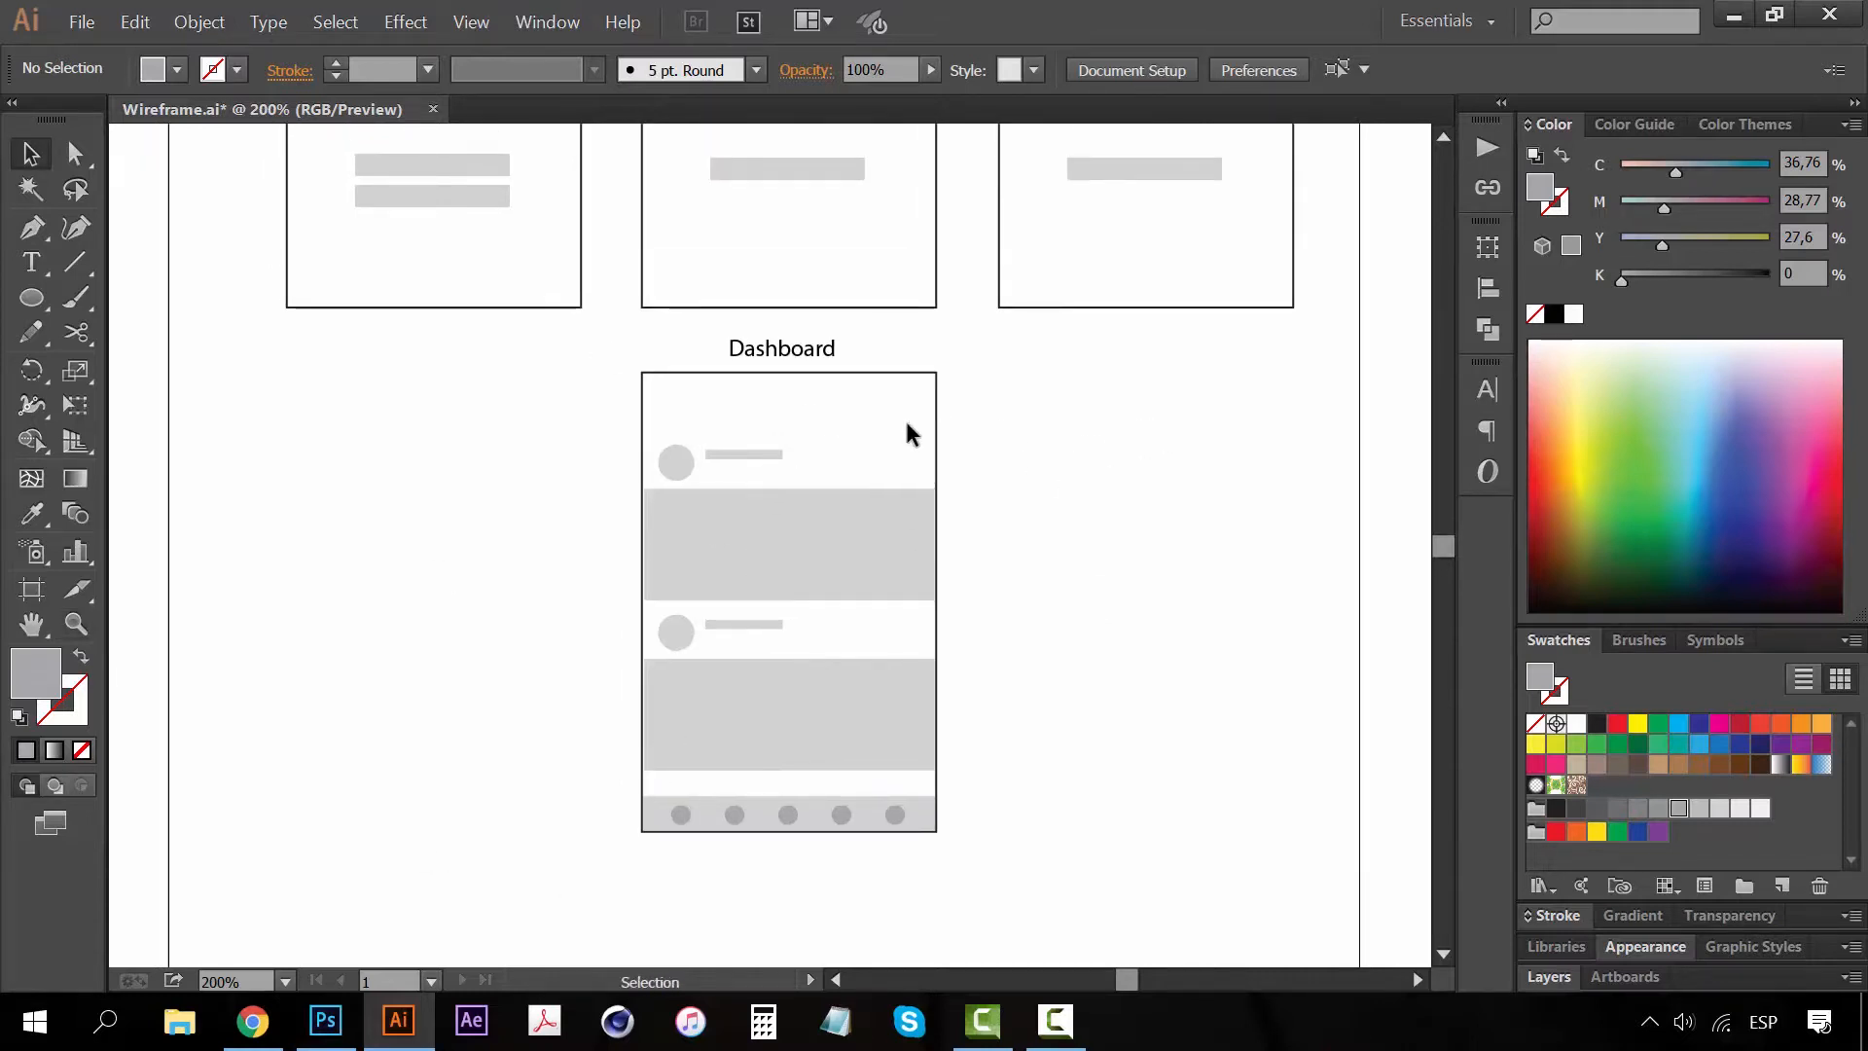
left_click_drag(990, 334, 632, 848)
left_click(980, 622)
key("ctrl+alt+space")
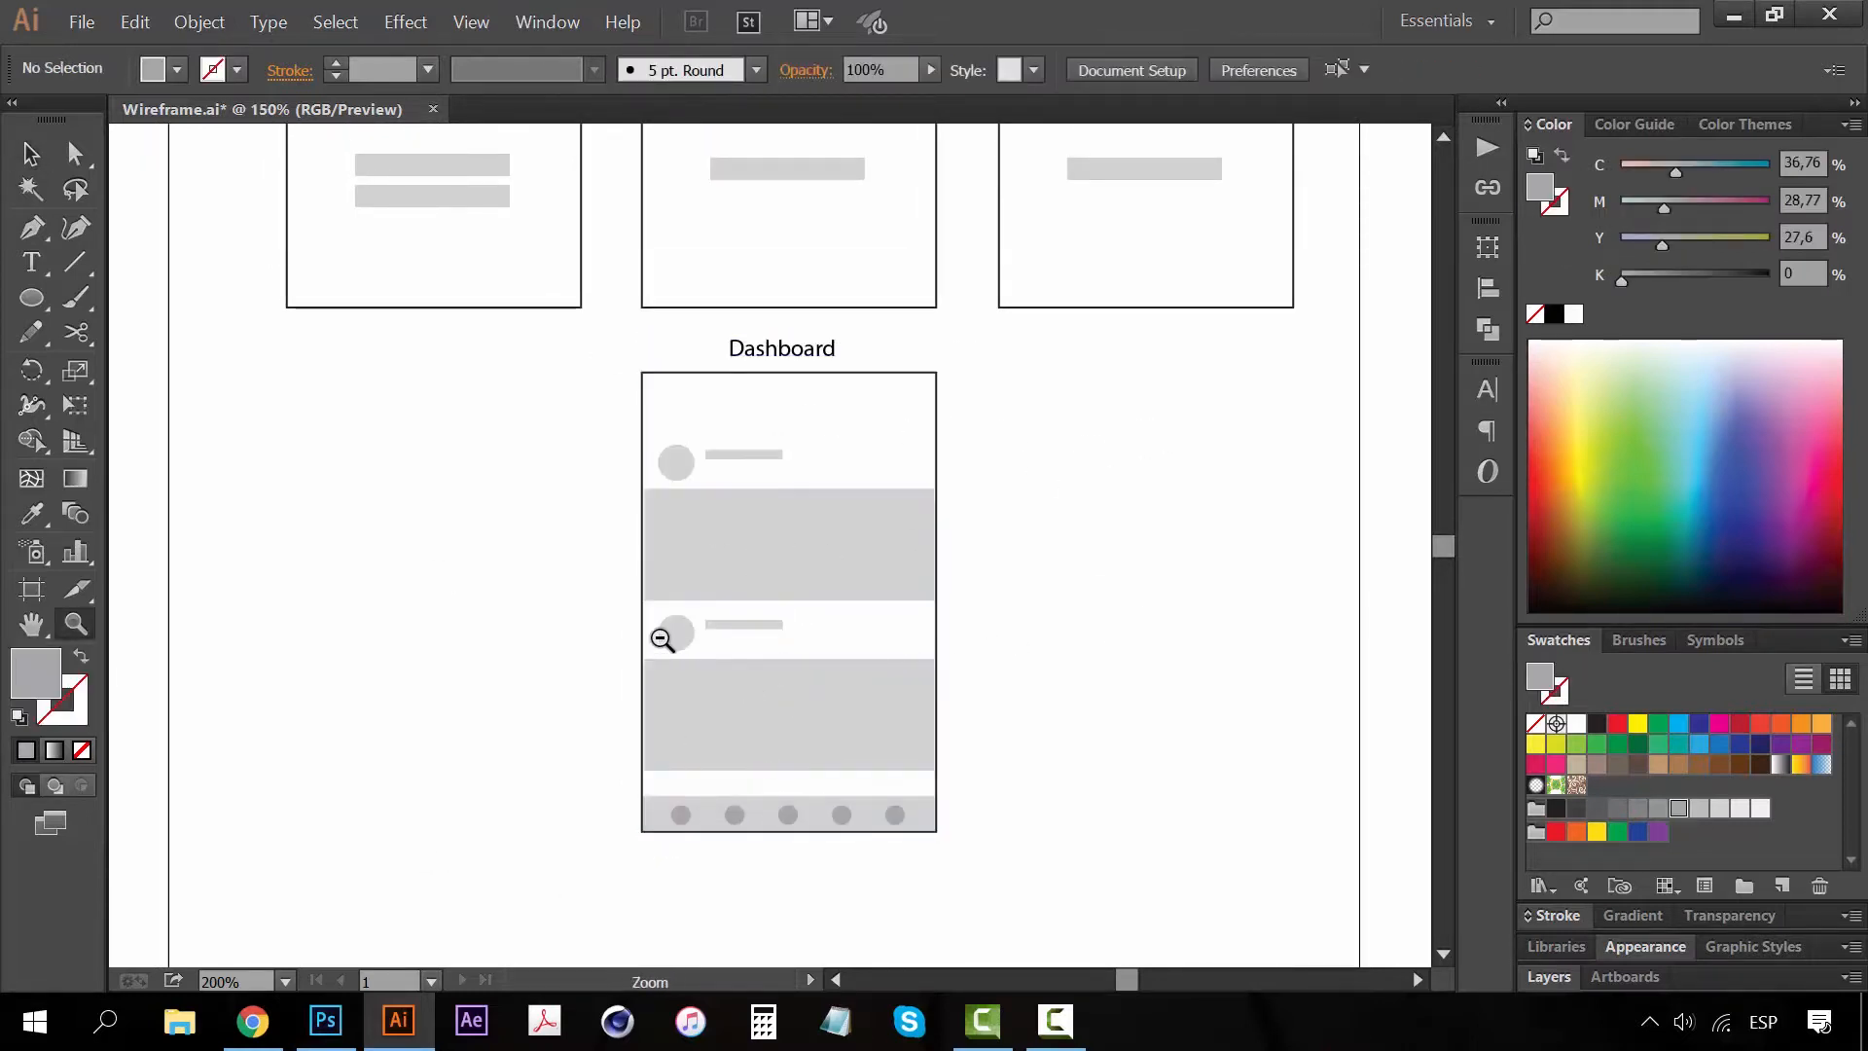
left_click(671, 634)
left_click_drag(996, 811, 722, 428)
left_click_drag(866, 476, 633, 480)
left_click(731, 650)
Duplicate the whole Dashboard screen with its title to the right, beneath the Login Screen
left_click_drag(508, 496, 446, 429)
left_click_drag(597, 546, 861, 570)
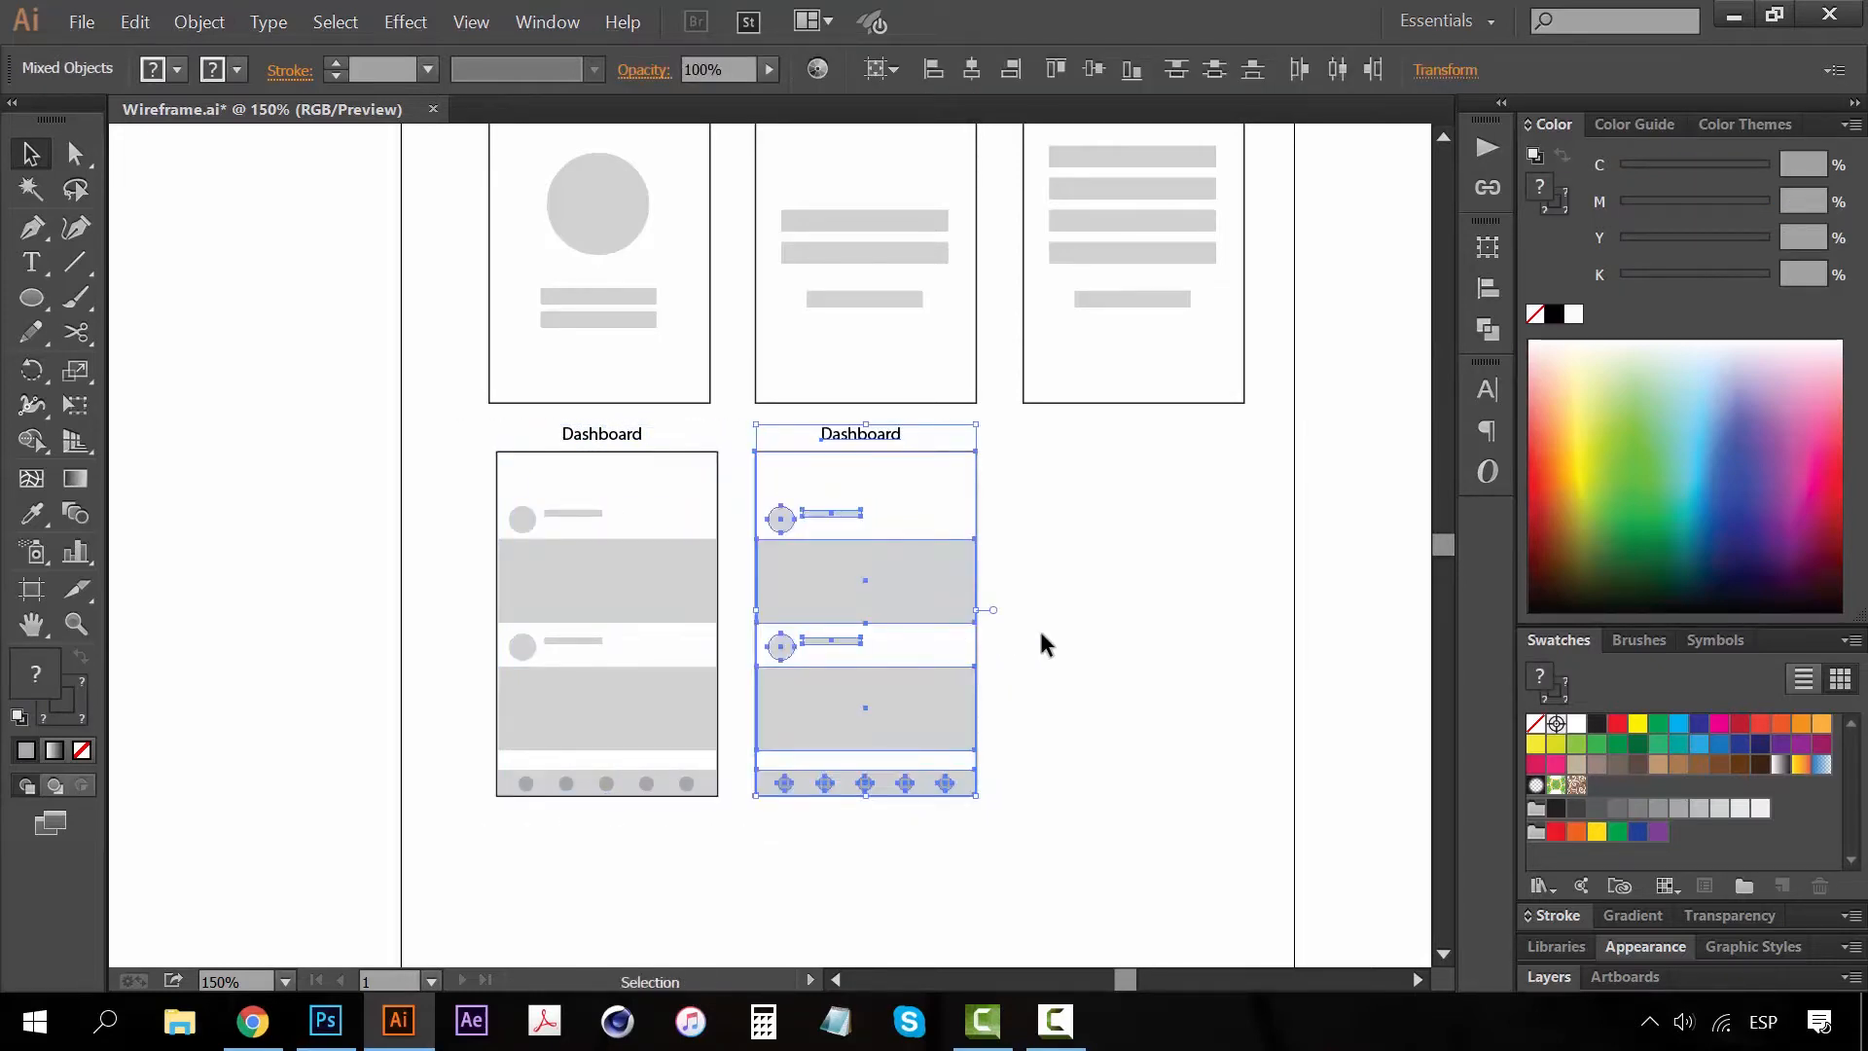
left_click(1039, 632)
key("ctrl+space")
left_click(920, 669)
left_click_drag(825, 667, 879, 808)
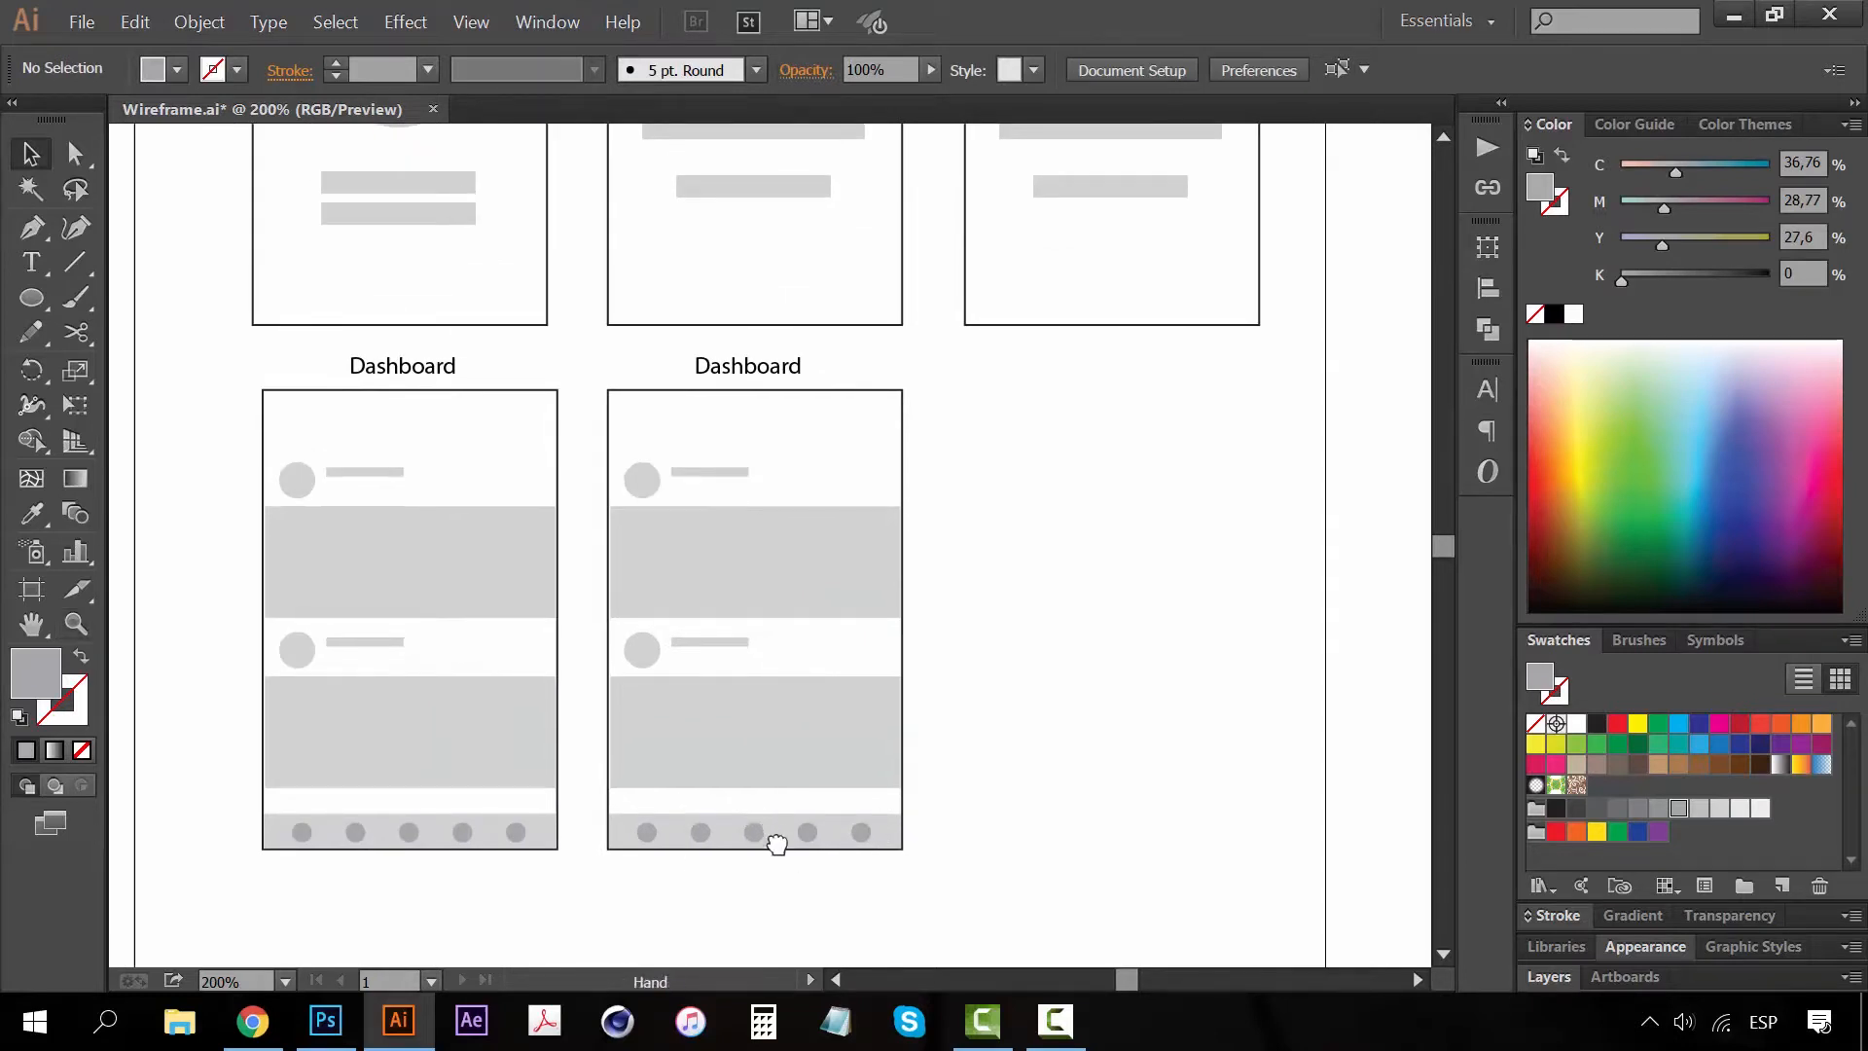
left_click_drag(755, 826, 771, 851)
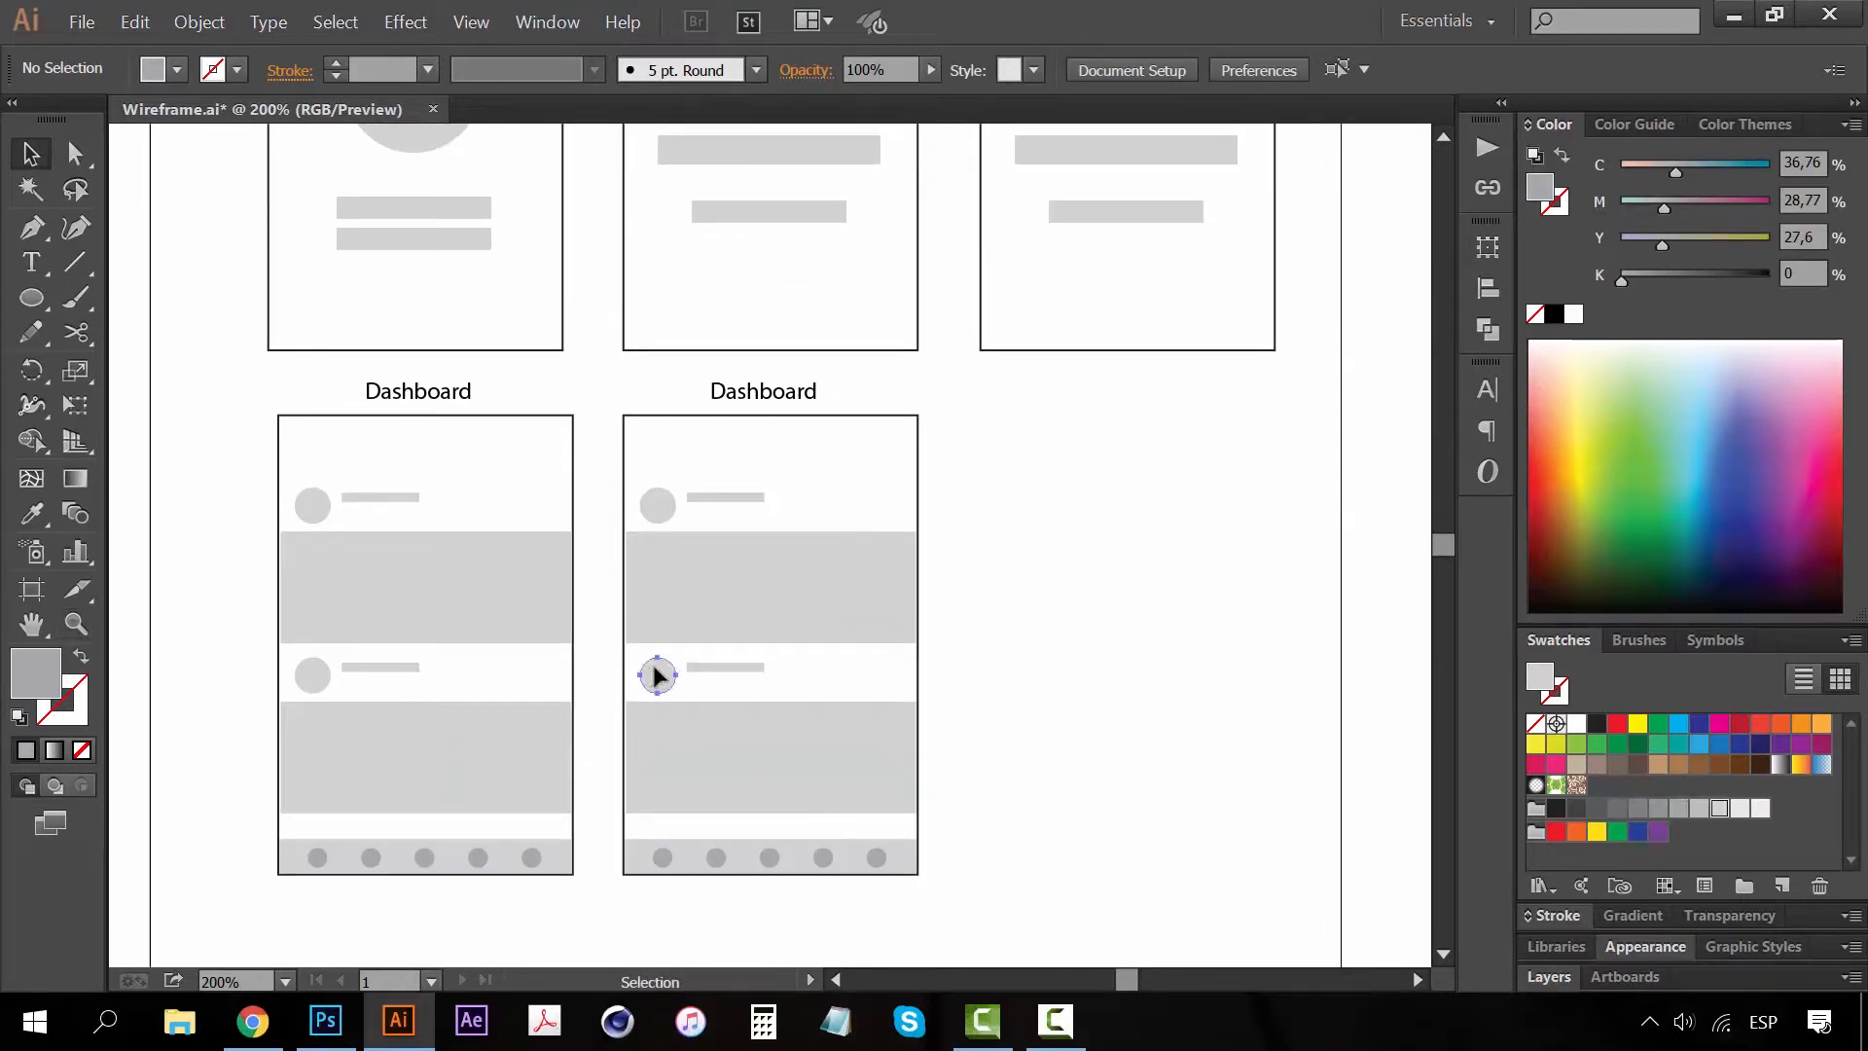
Delete the lower post block from the Dashboard copy and enlarge the remaining avatar circle and name bar together
left_click(720, 741)
key("Delete")
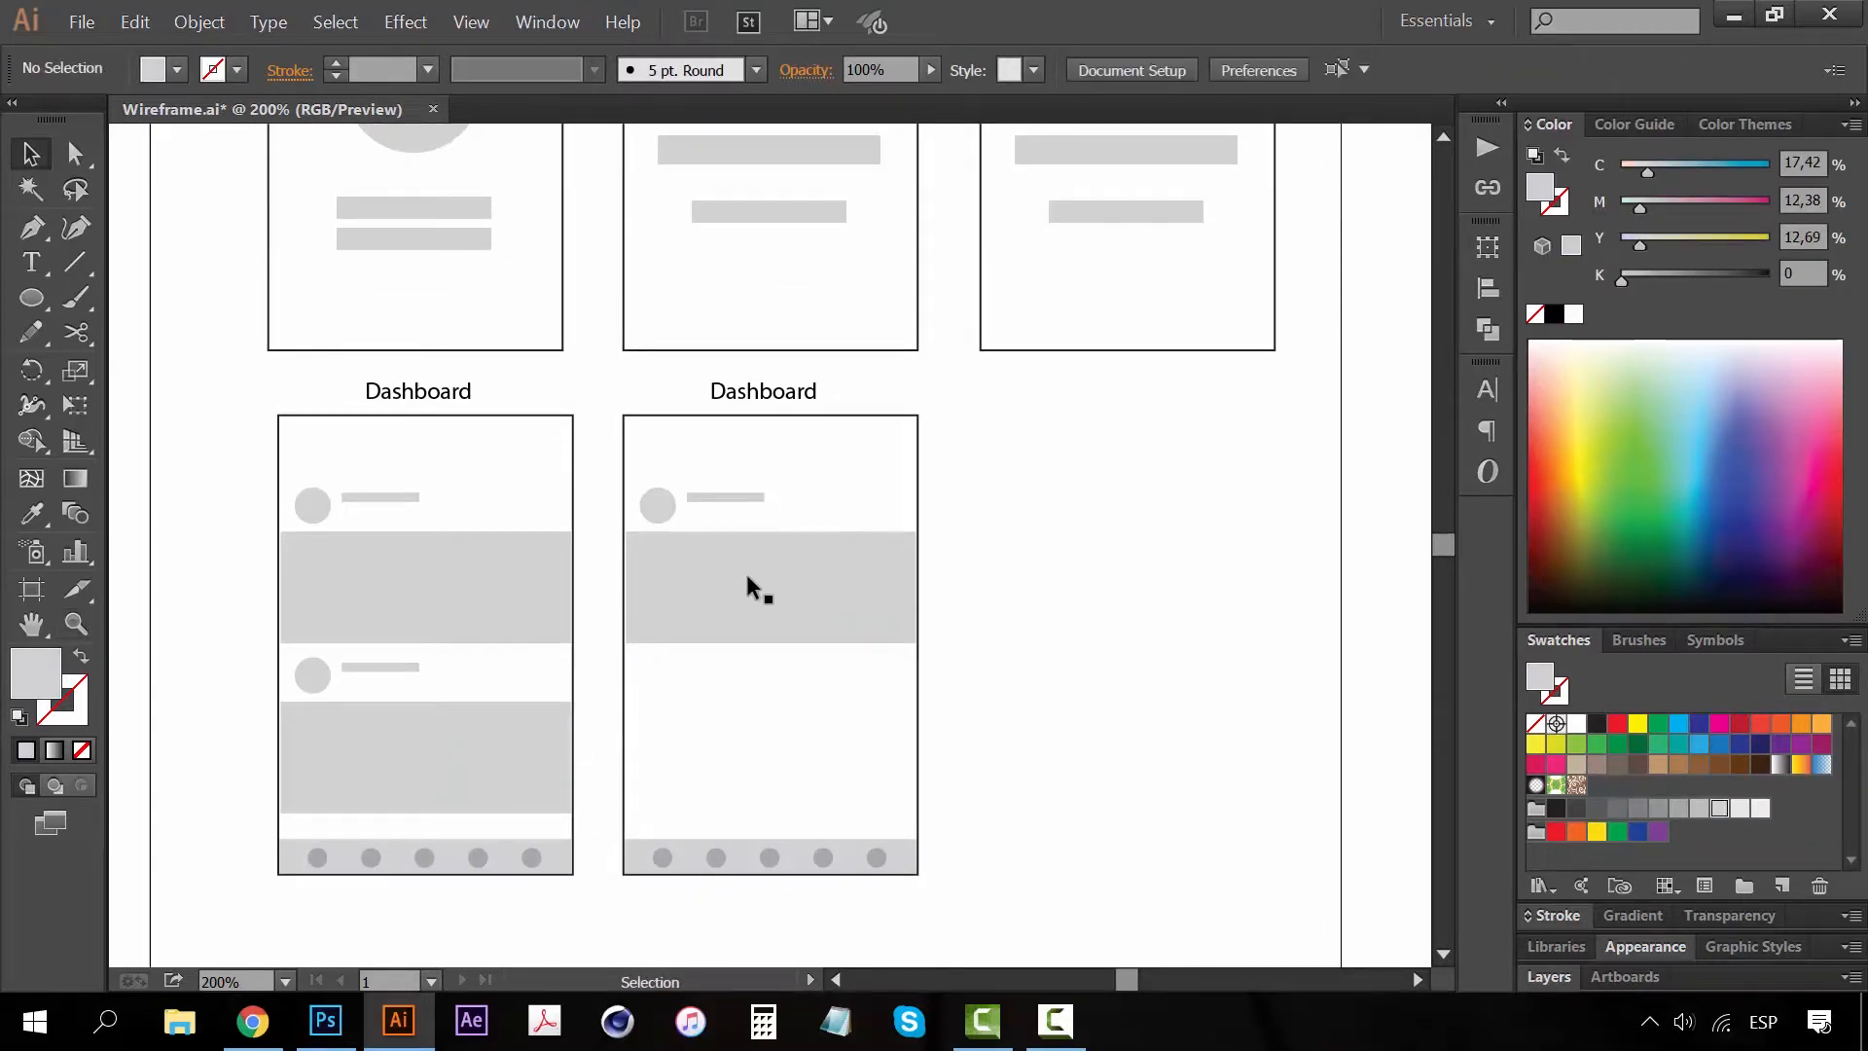
key("ctrl+space")
left_click(755, 571)
left_click_drag(777, 603, 749, 720)
left_click(721, 661)
left_click(602, 559)
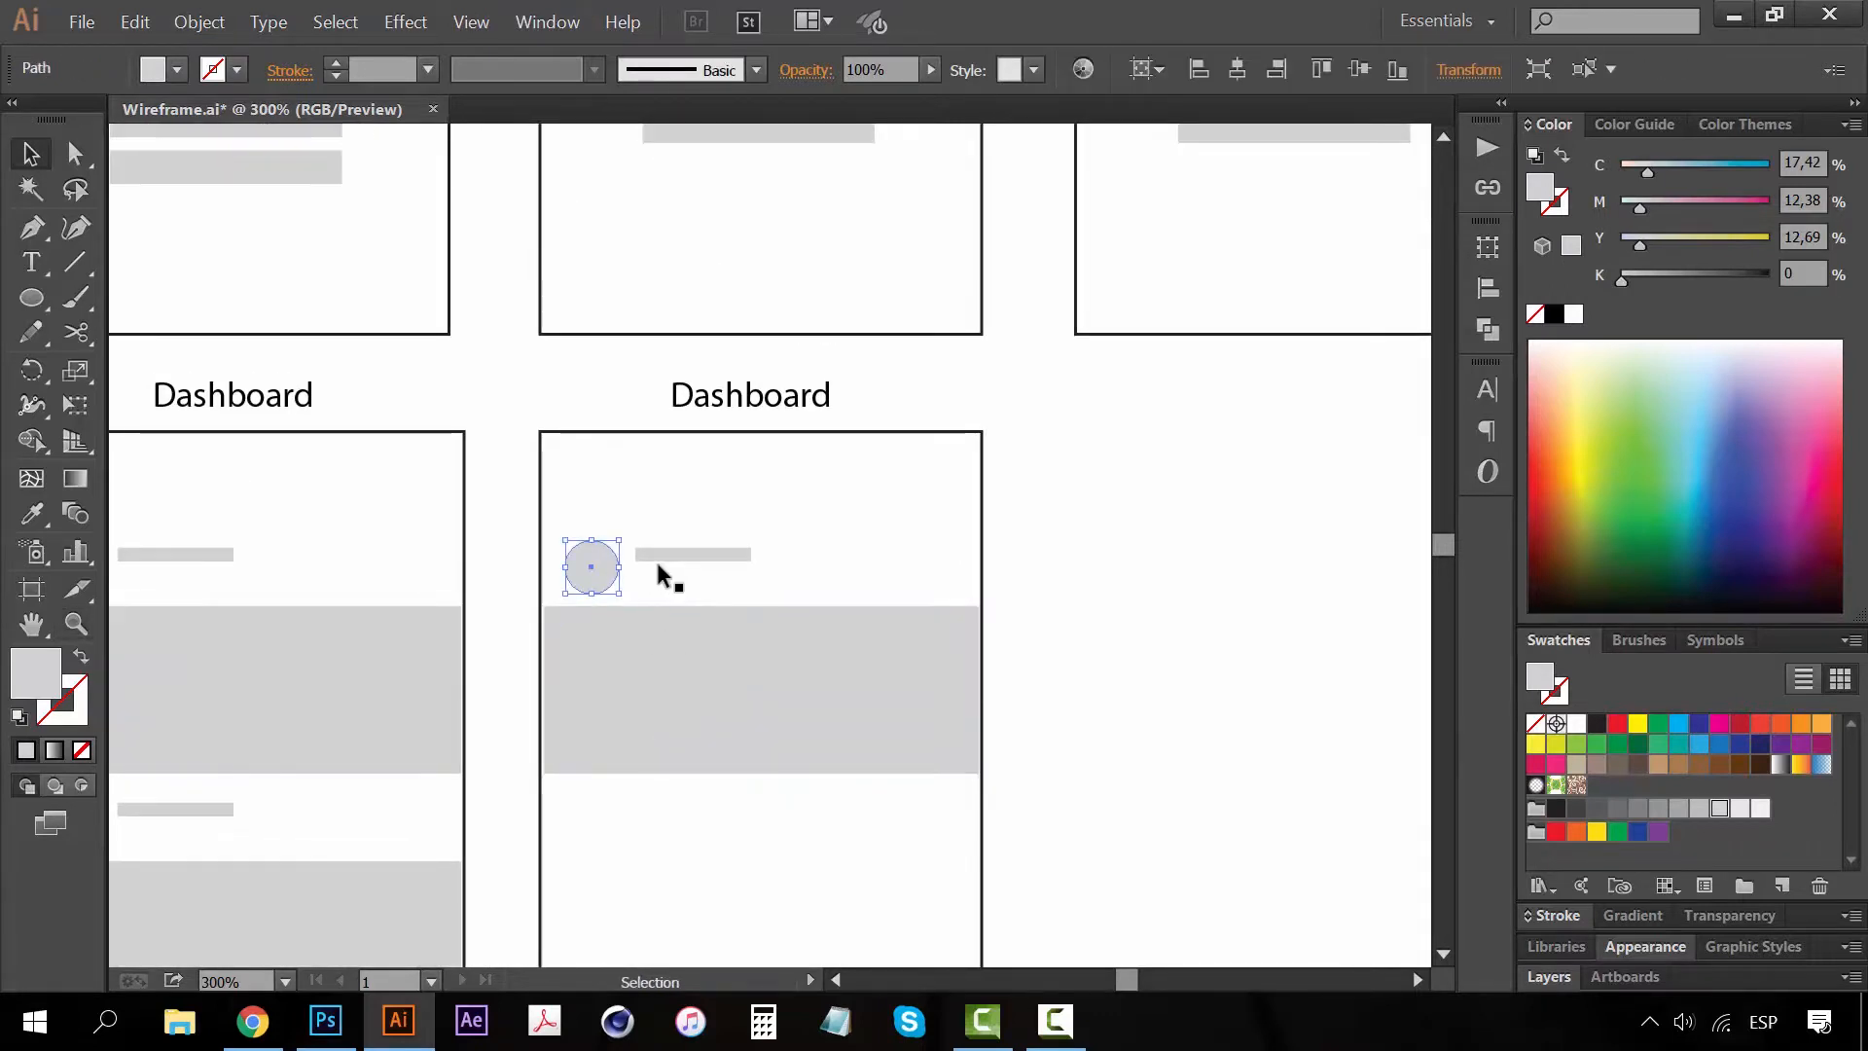
left_click(725, 554, "shift")
left_click_drag(753, 545, 796, 528)
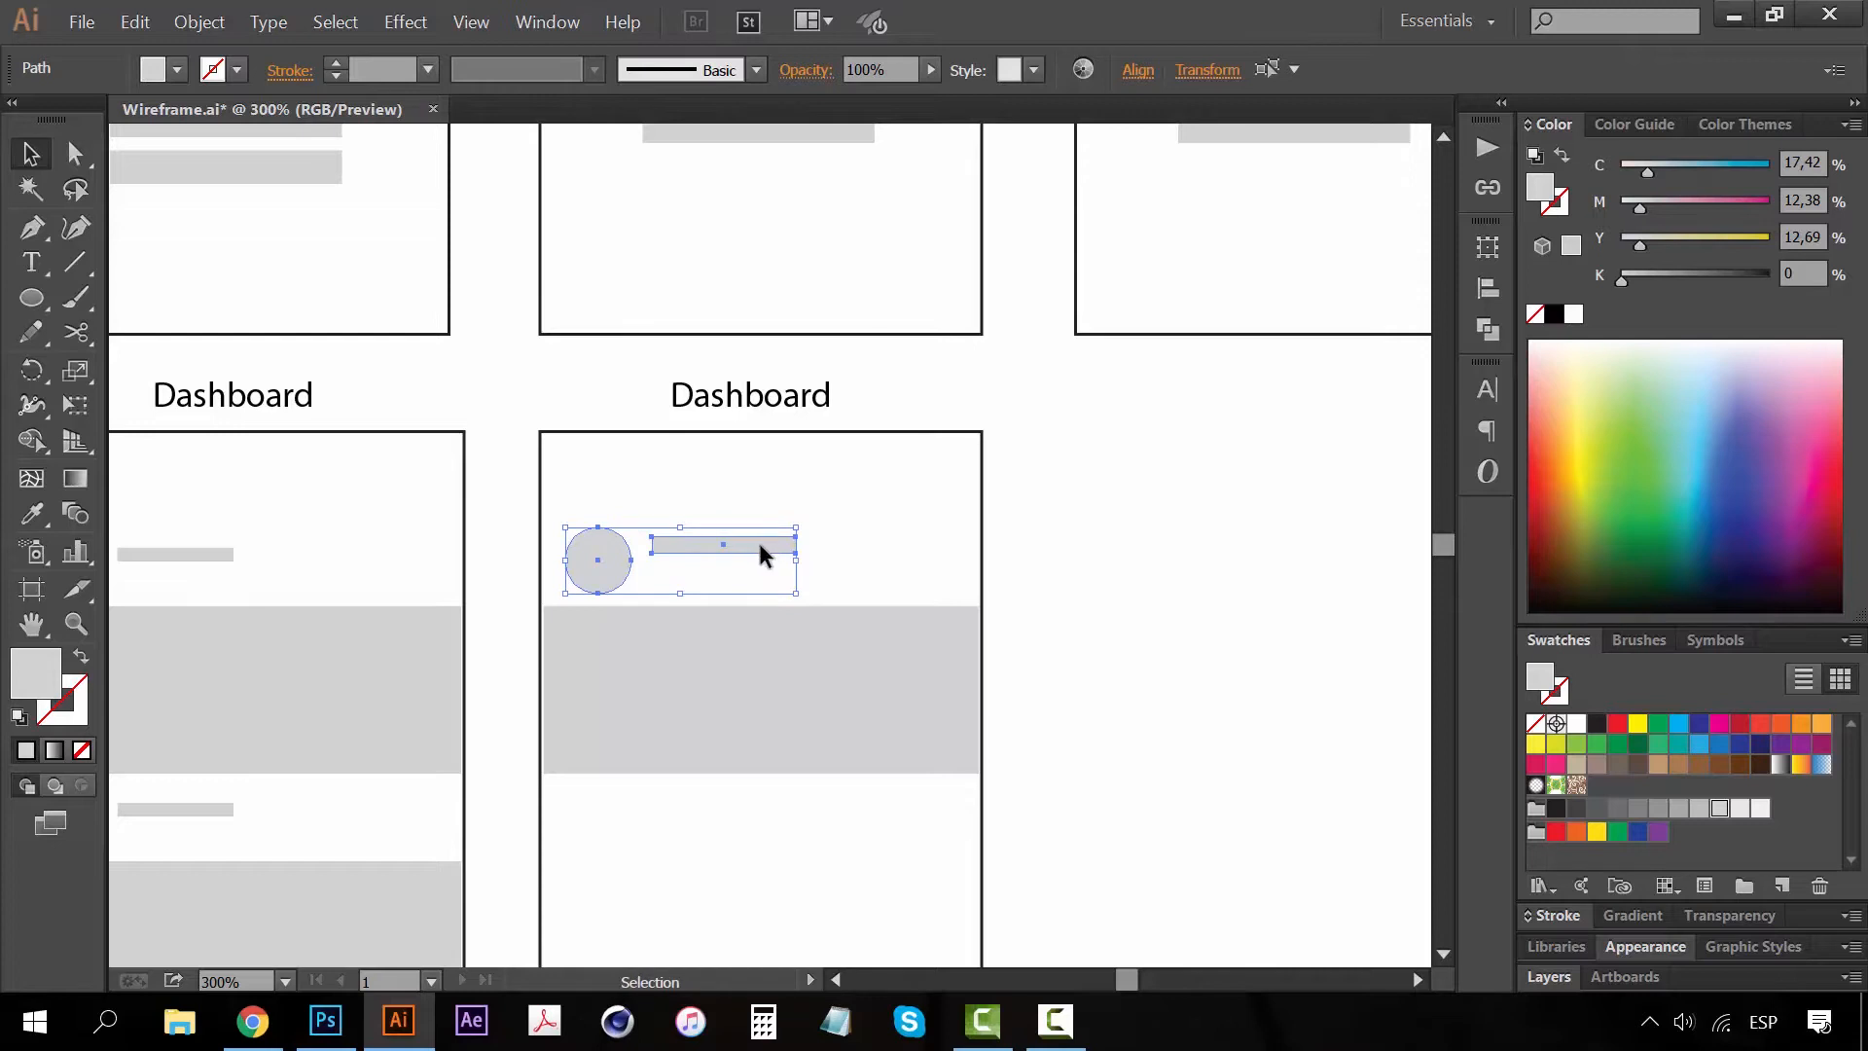
Move the Dashboard copy's large grey rectangle up over the avatar circle and name bar, and send it behind them
left_click(868, 720)
left_click_drag(867, 720, 886, 624)
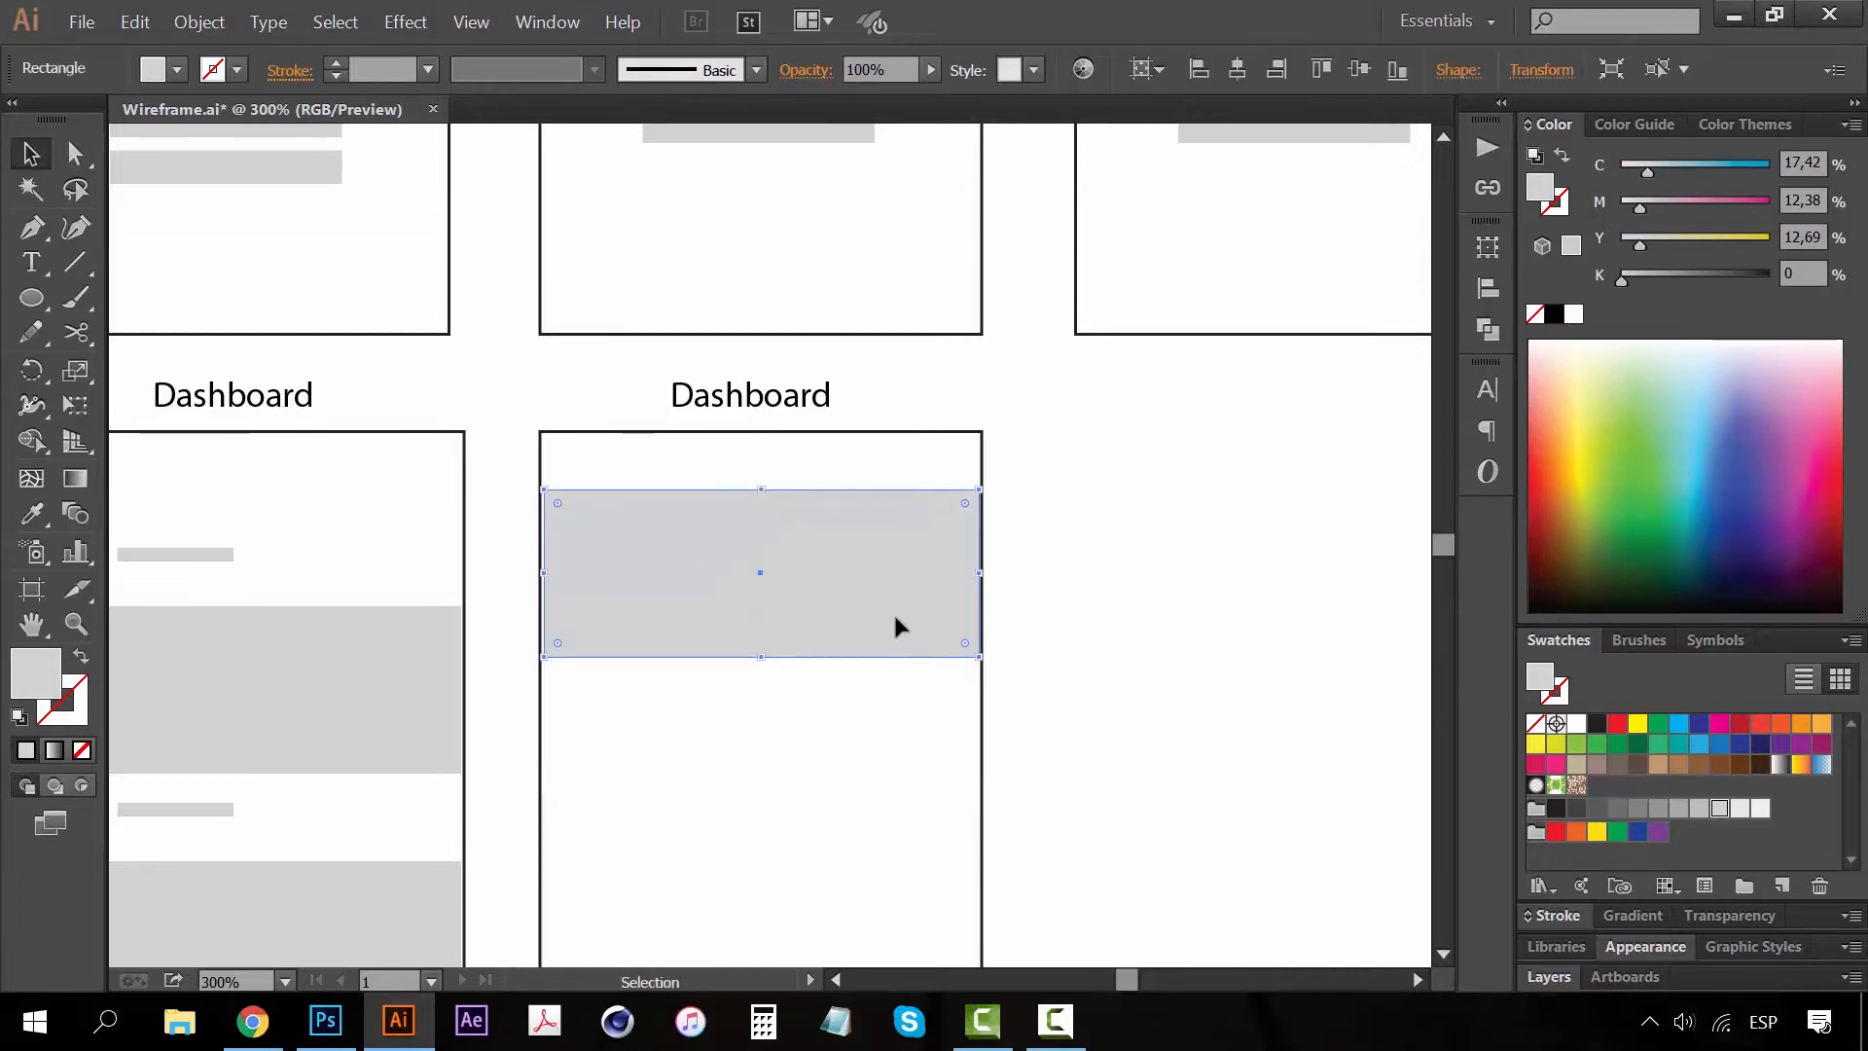
left_click(950, 483, "shift")
right_click(911, 591)
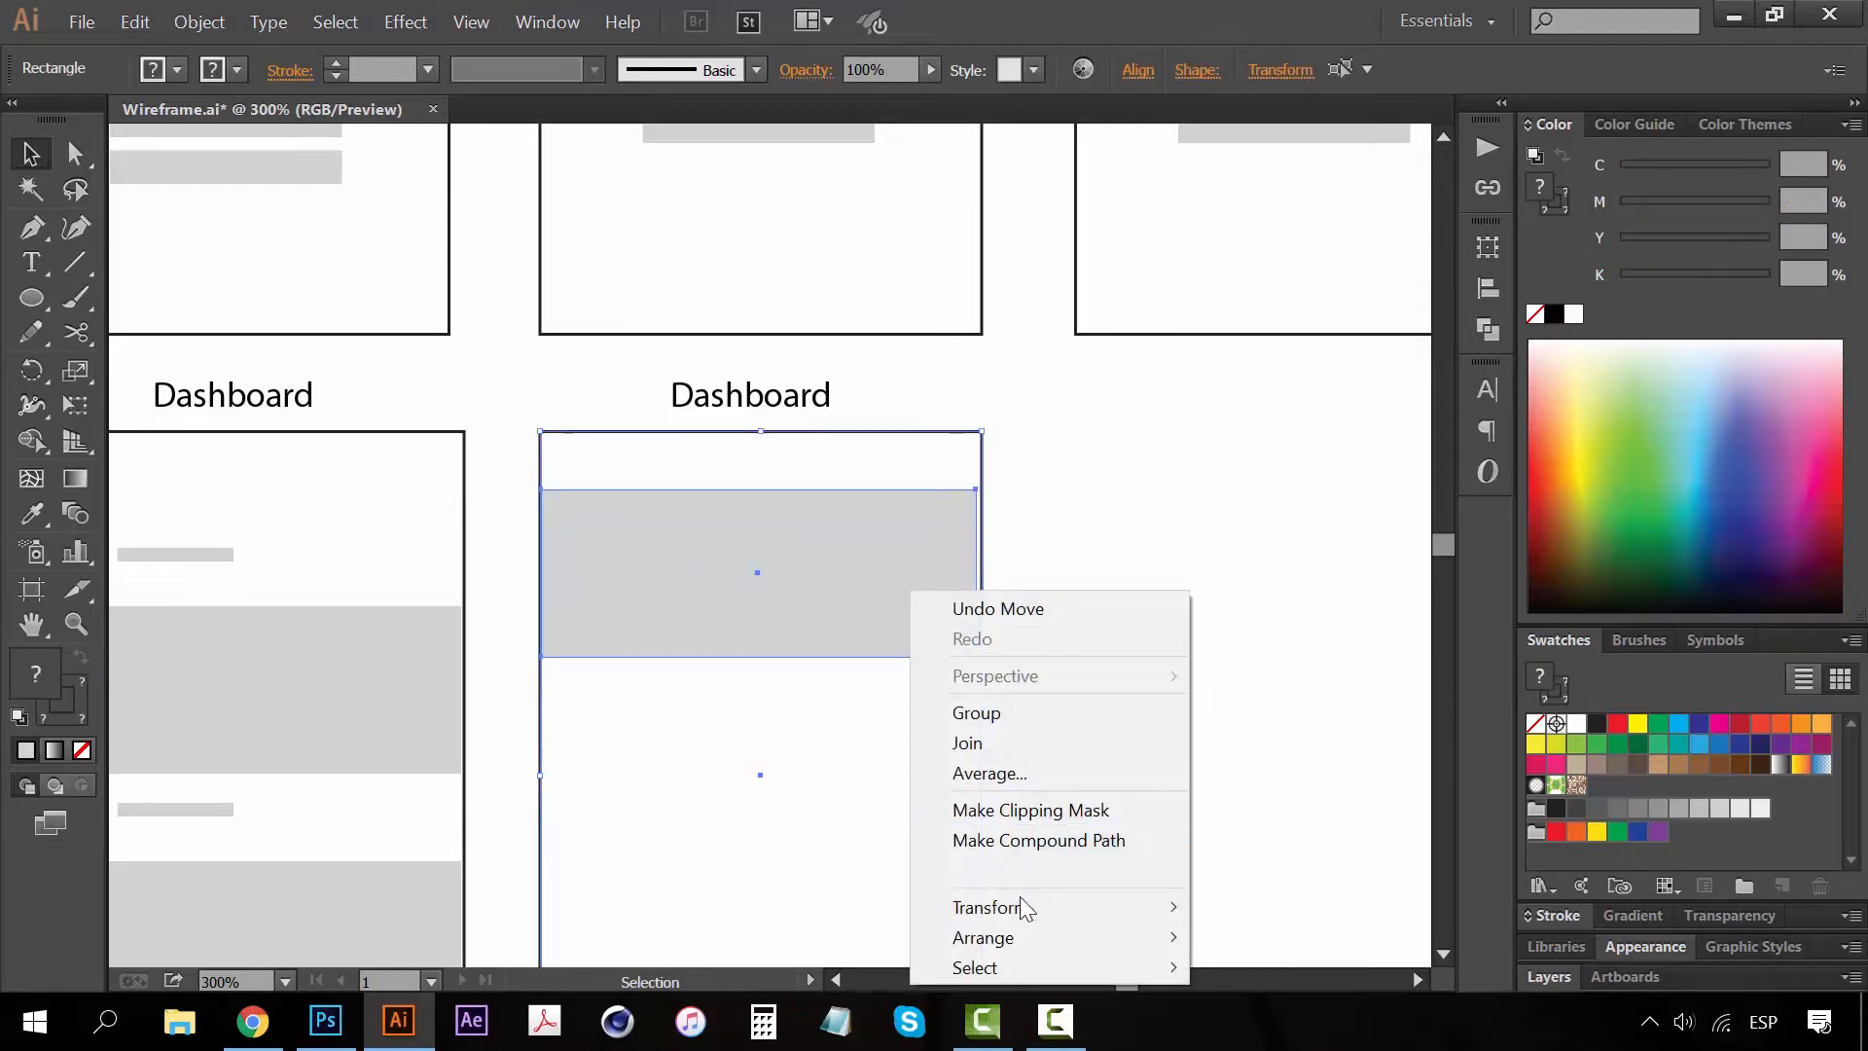
left_click(1101, 938)
left_click(1269, 901)
left_click(1230, 833)
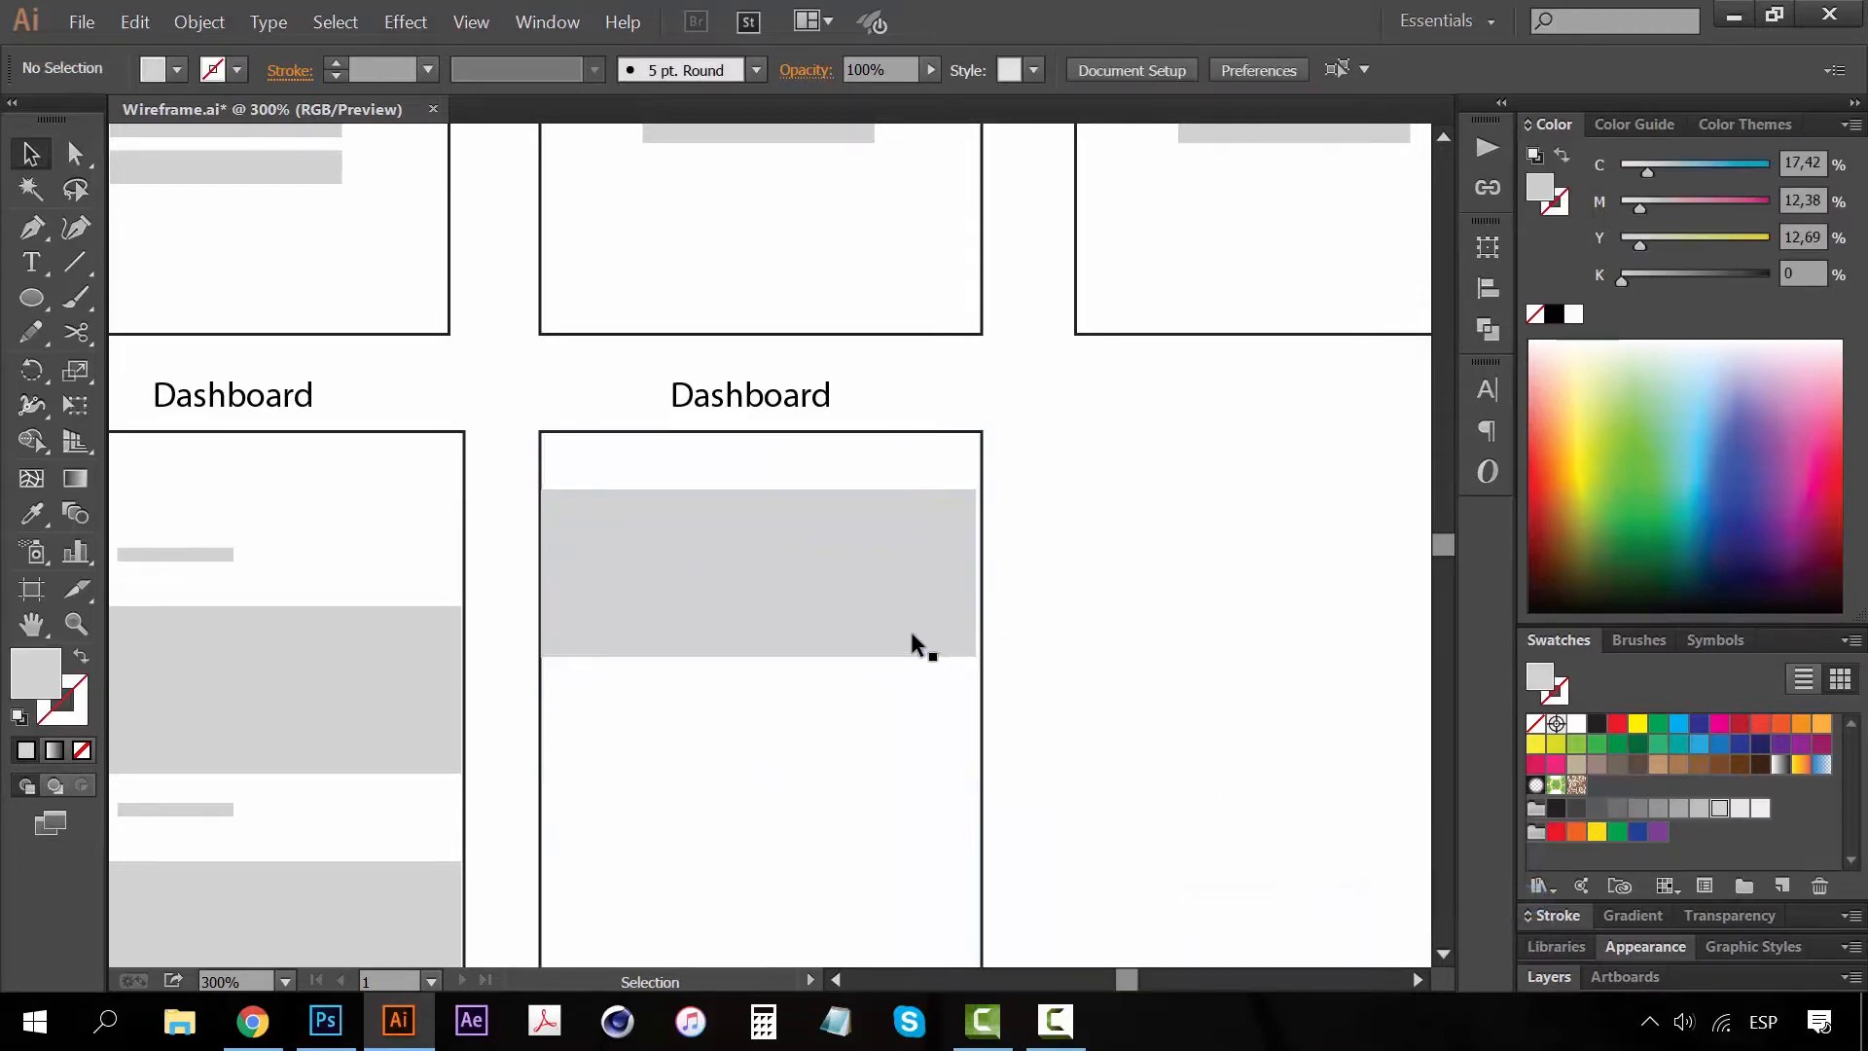
Recolour the header rectangle with the next lighter grey swatch and shorten it from its lower edge
left_click(911, 635)
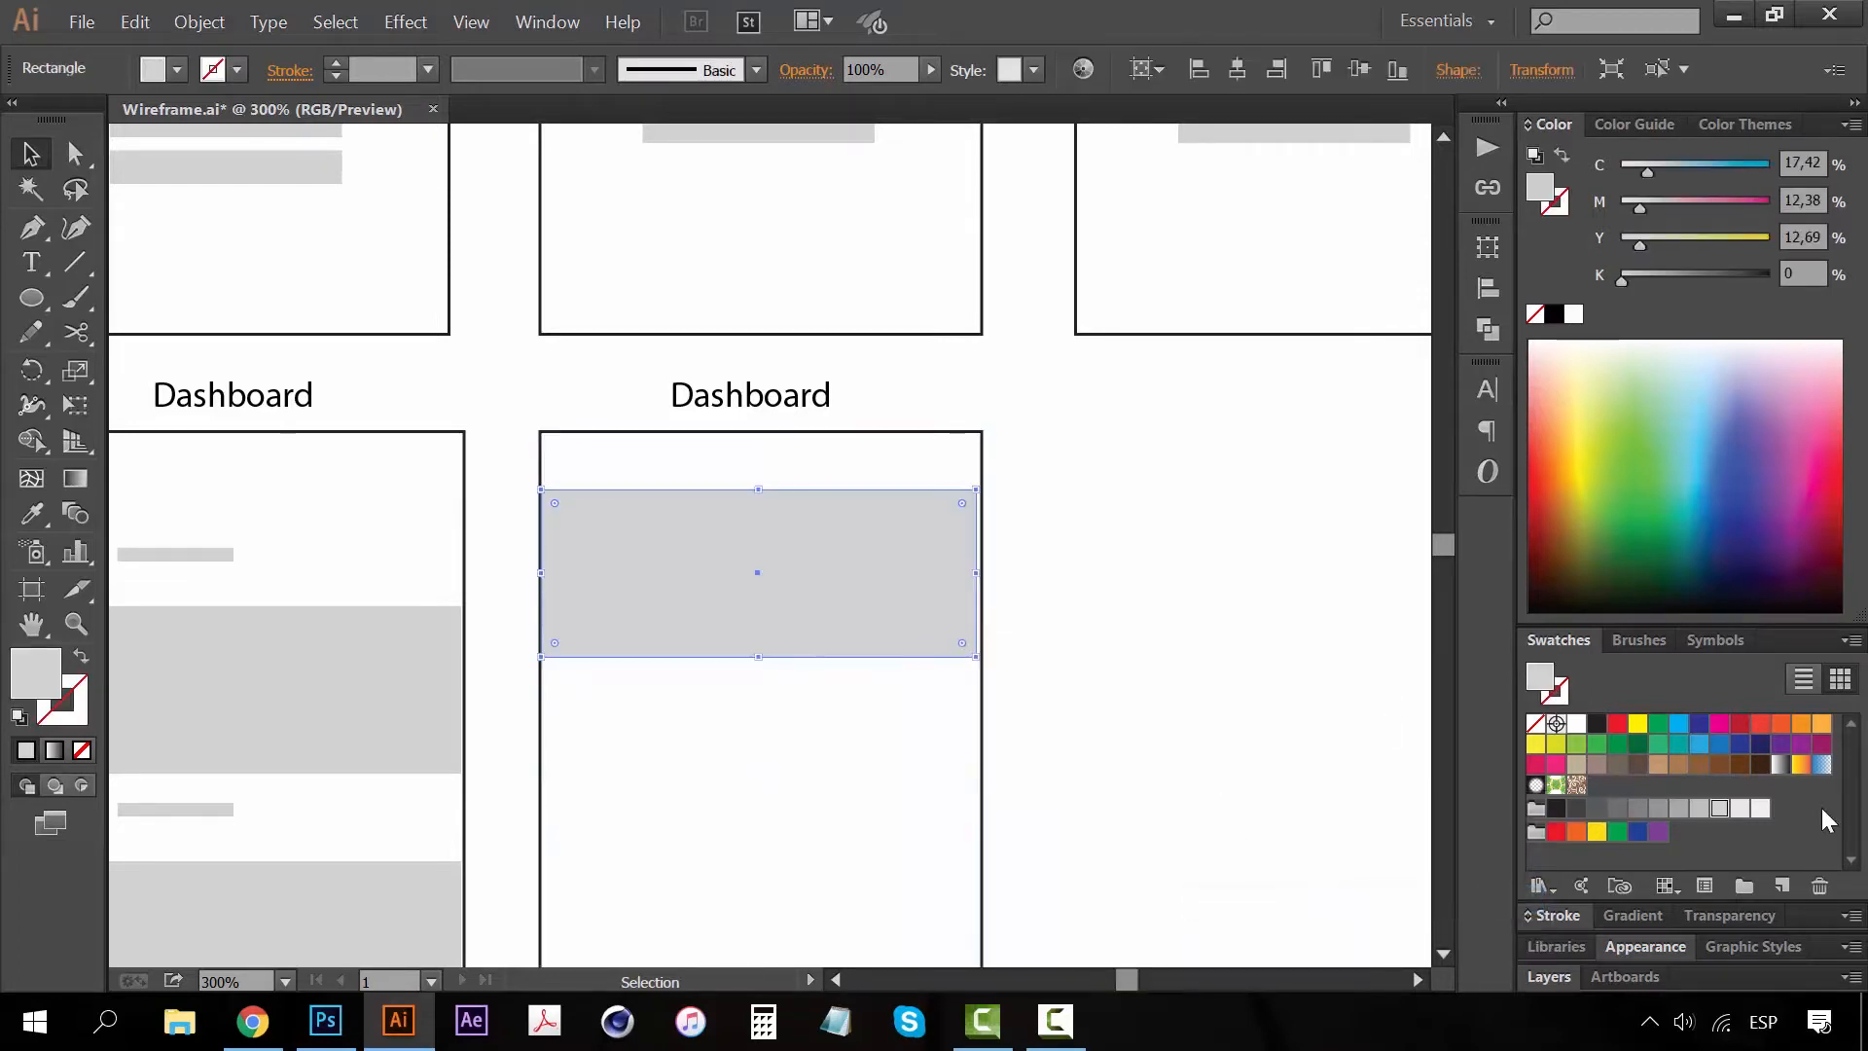
left_click(1739, 808)
left_click(1152, 560)
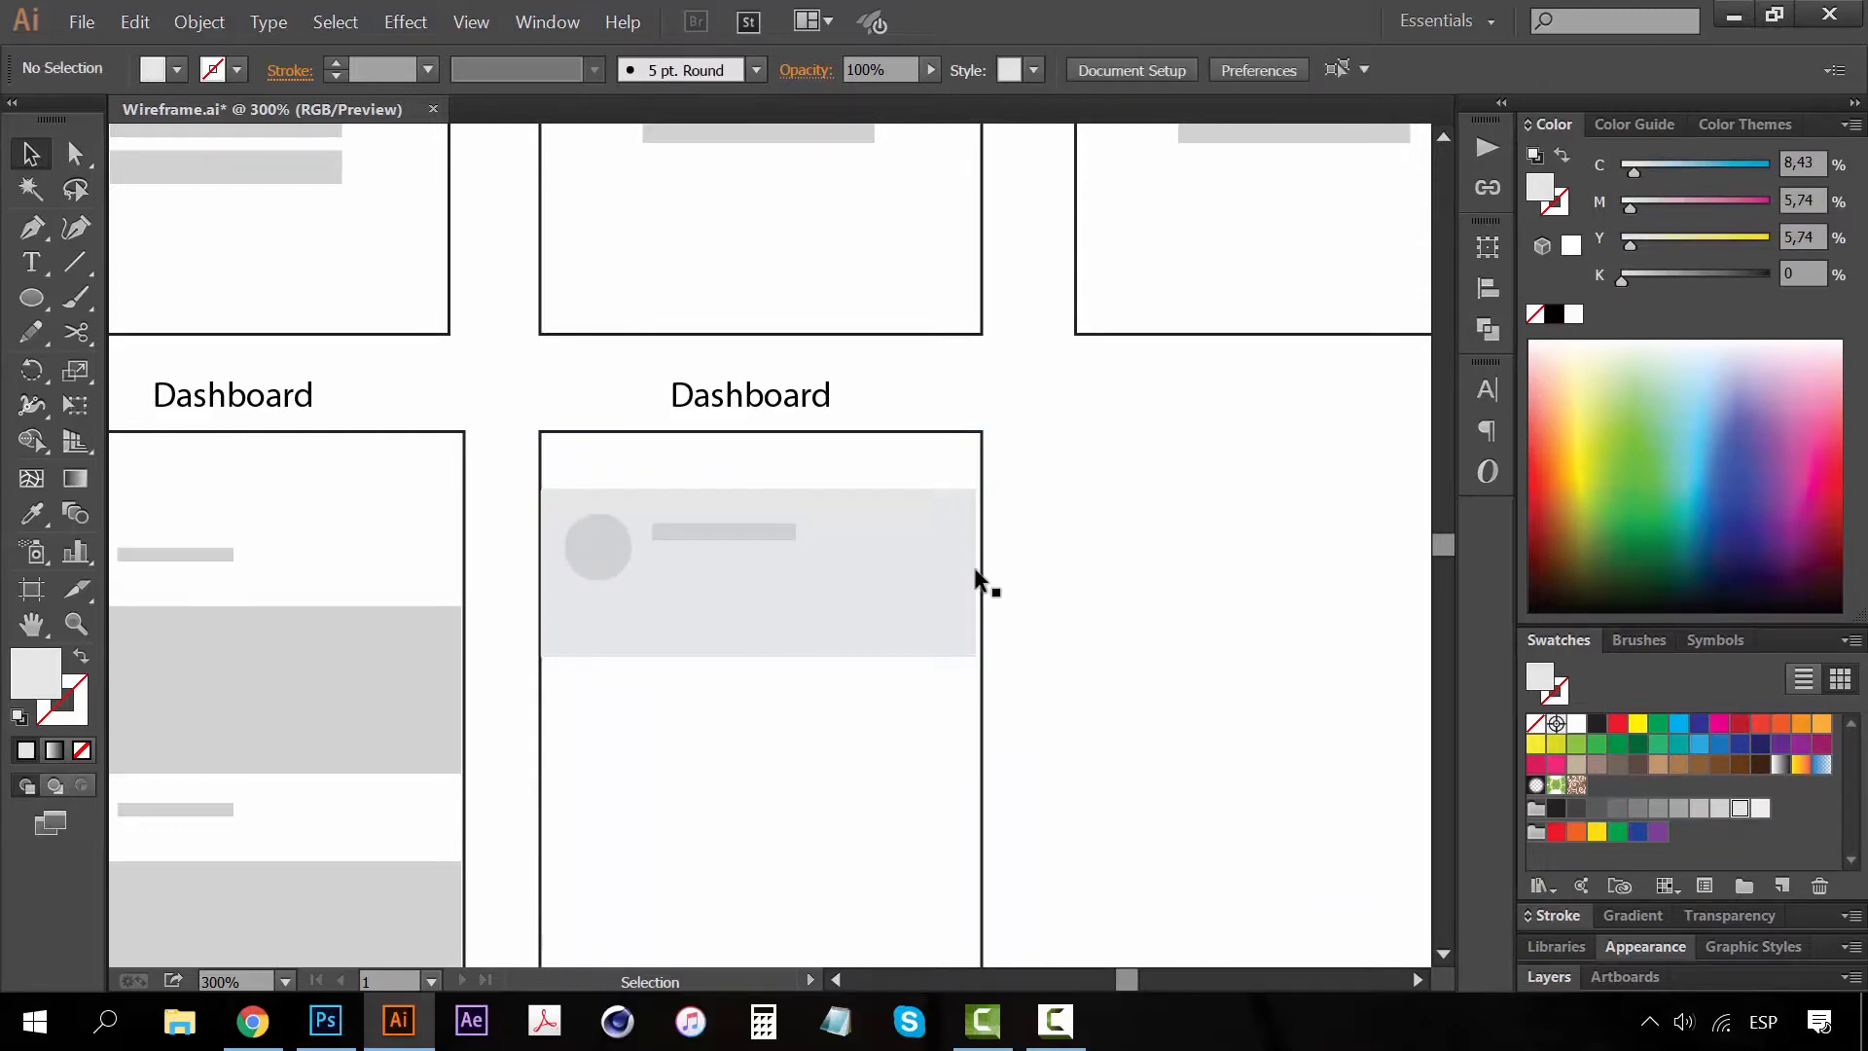
left_click(901, 638)
scroll(875, 647, "left", 1)
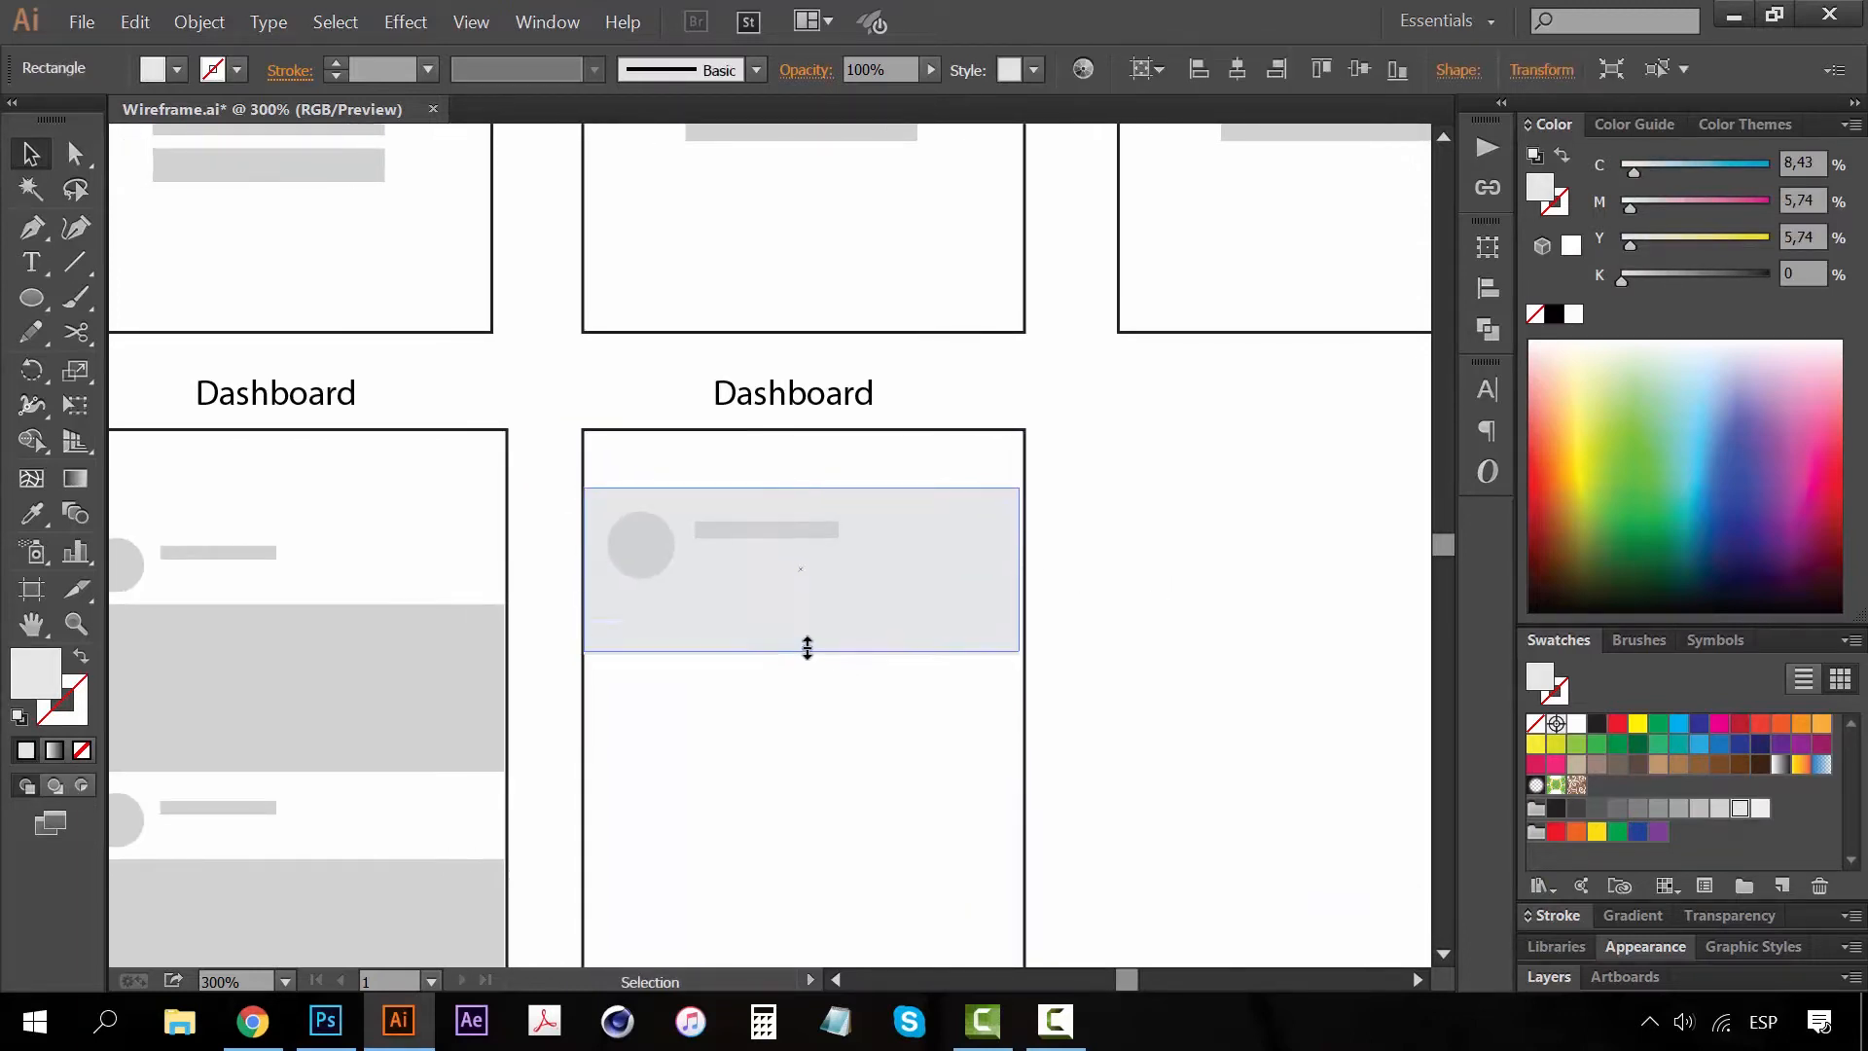
left_click_drag(807, 647, 807, 615)
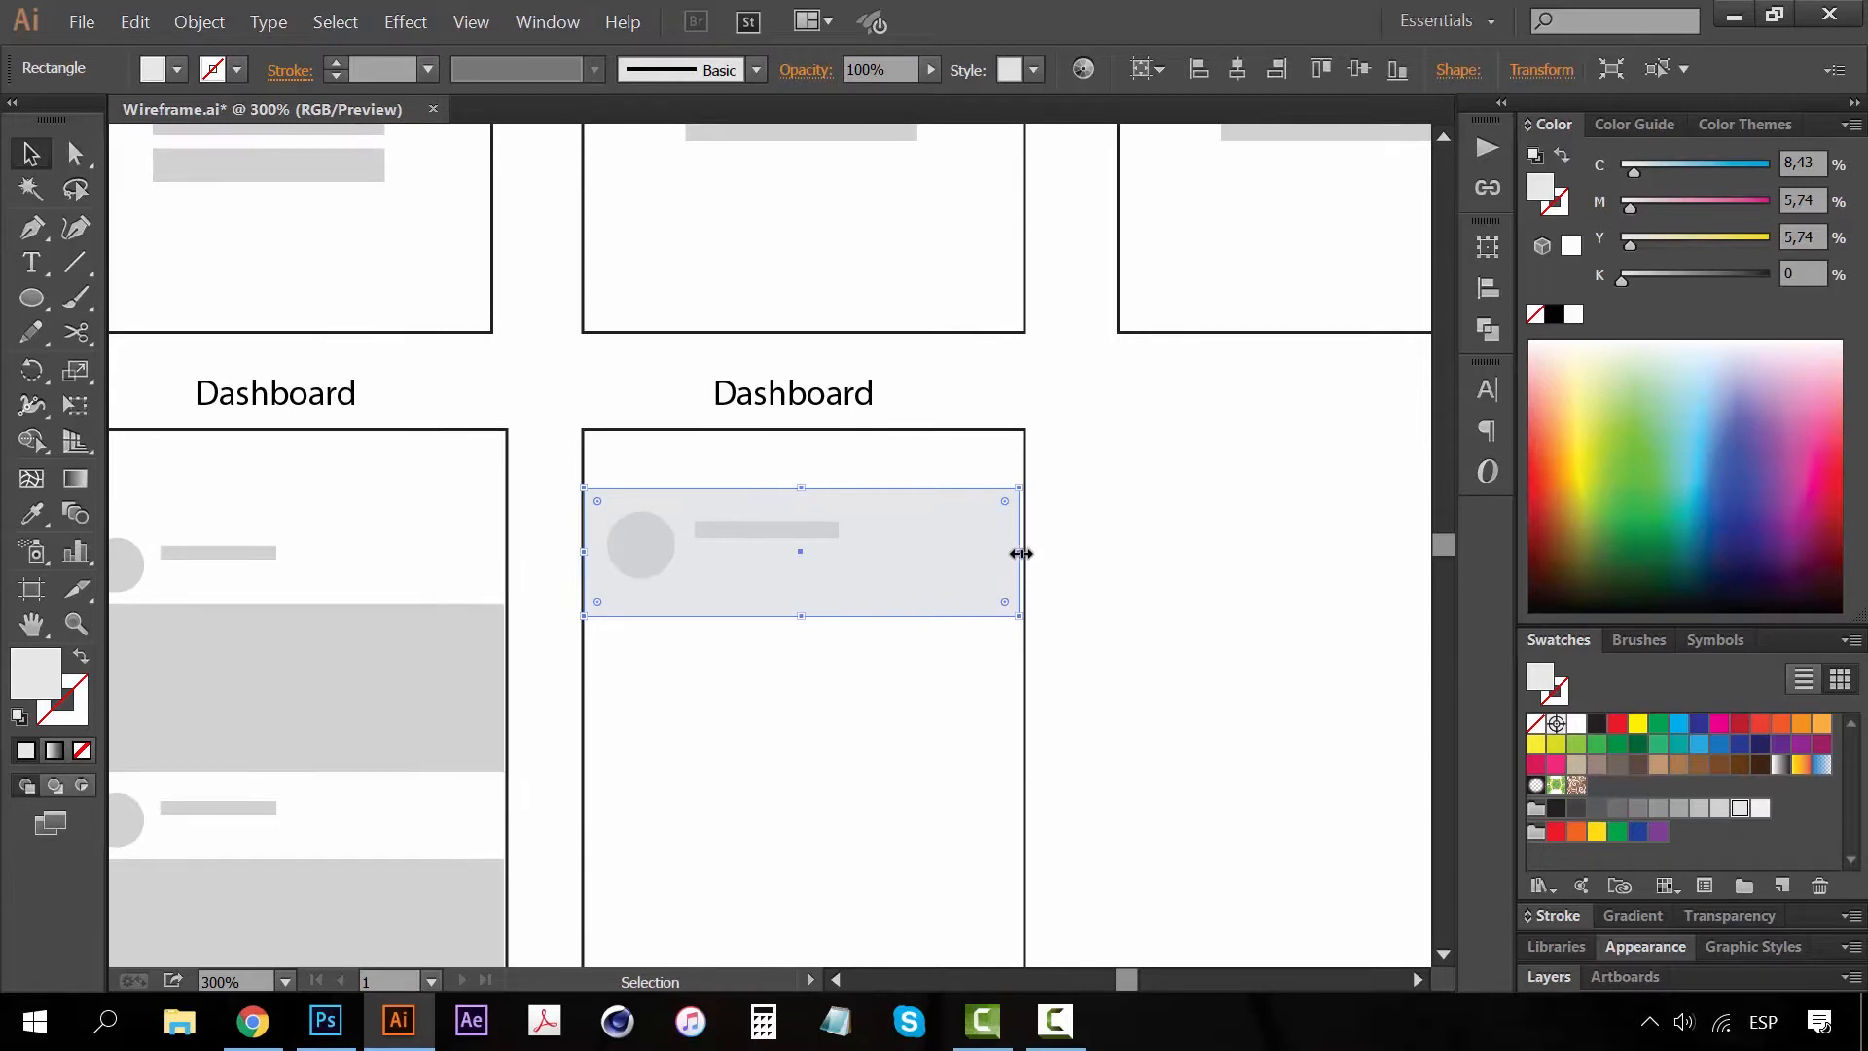
left_click(1133, 608)
Build an evenly spaced row of six smaller circles beneath the header rectangle from copies of the avatar circle
left_click_drag(805, 679, 820, 564)
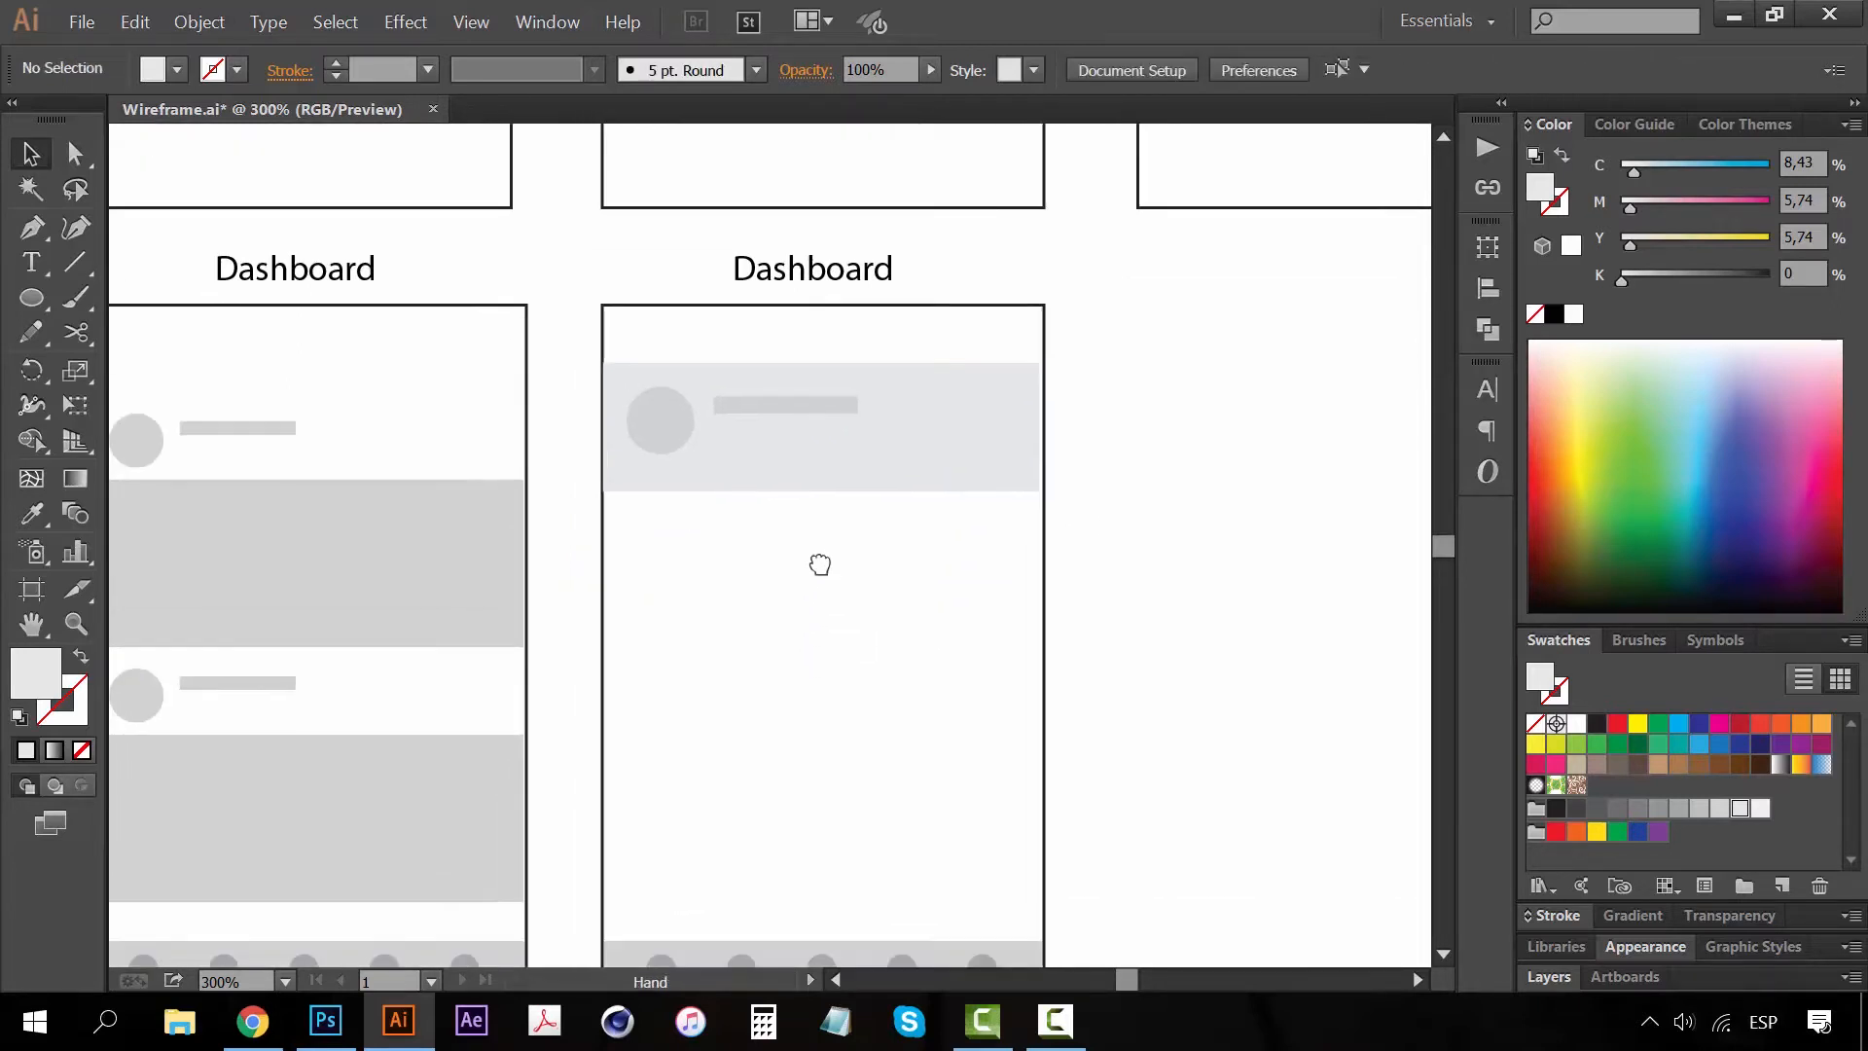
left_click(919, 461)
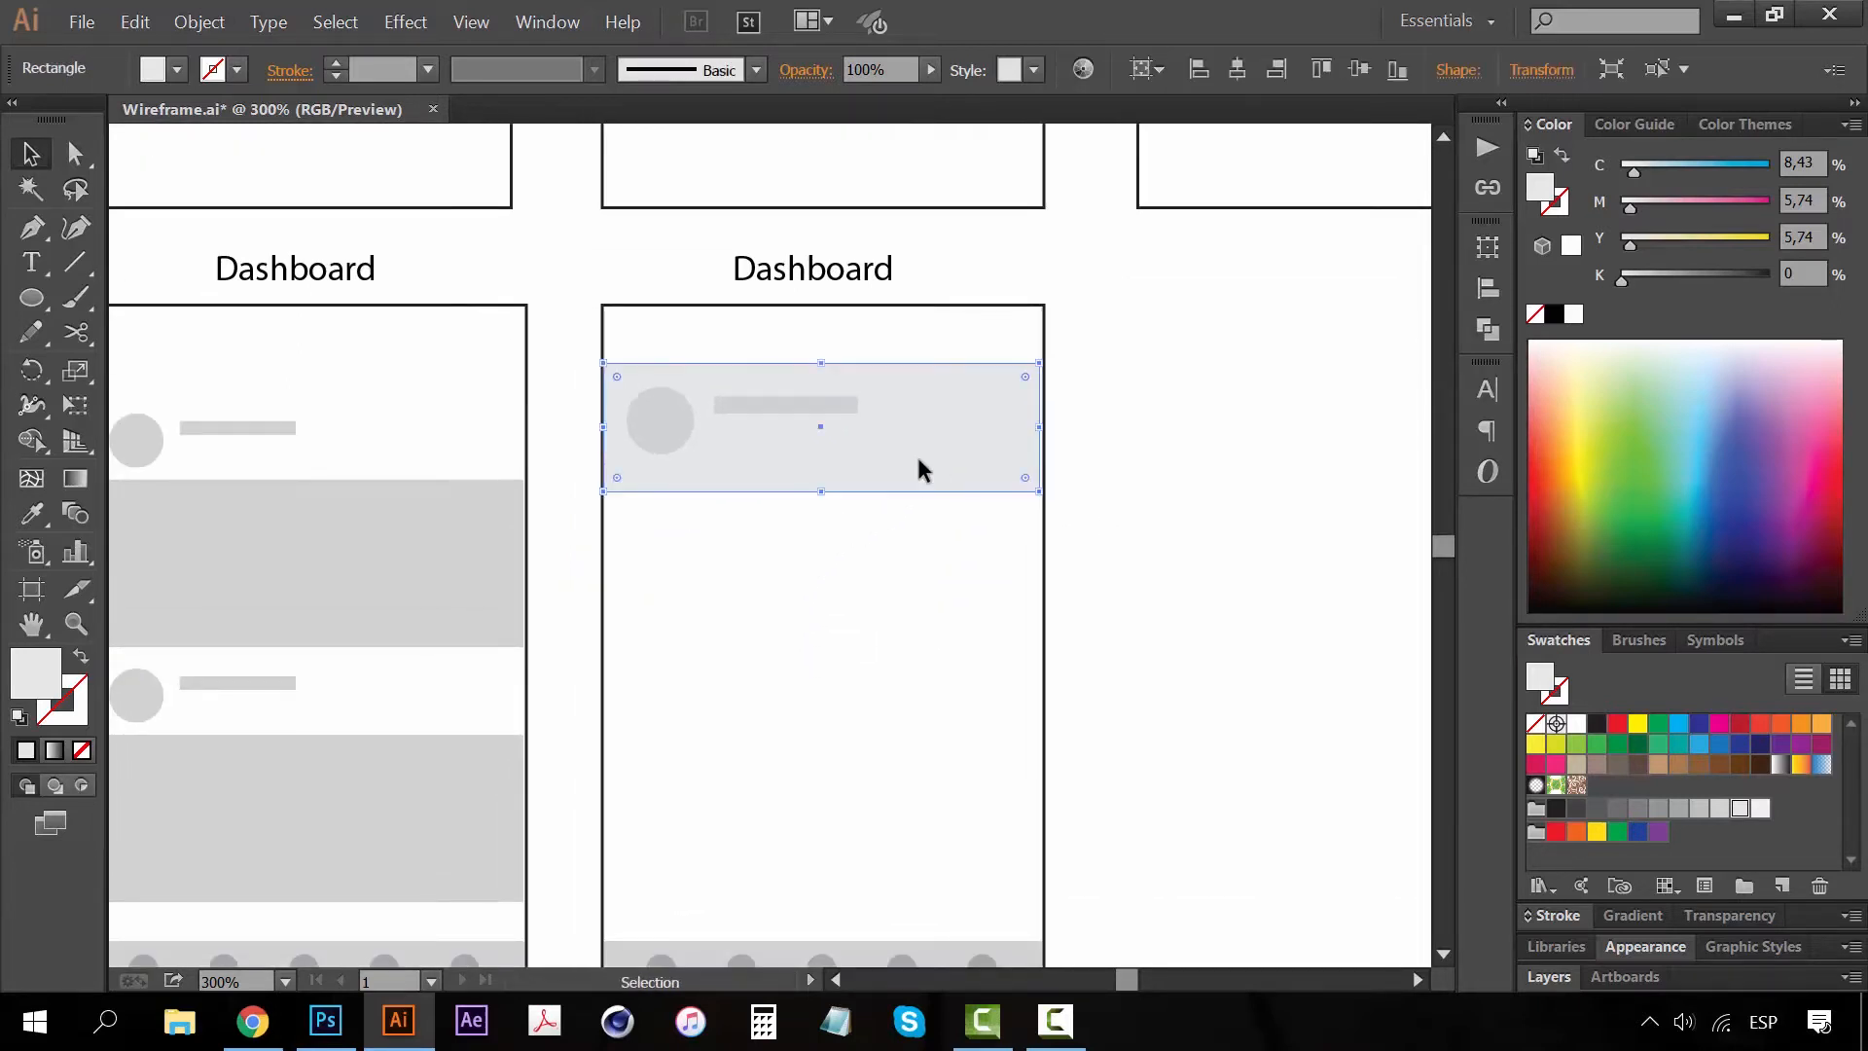
left_click(668, 416)
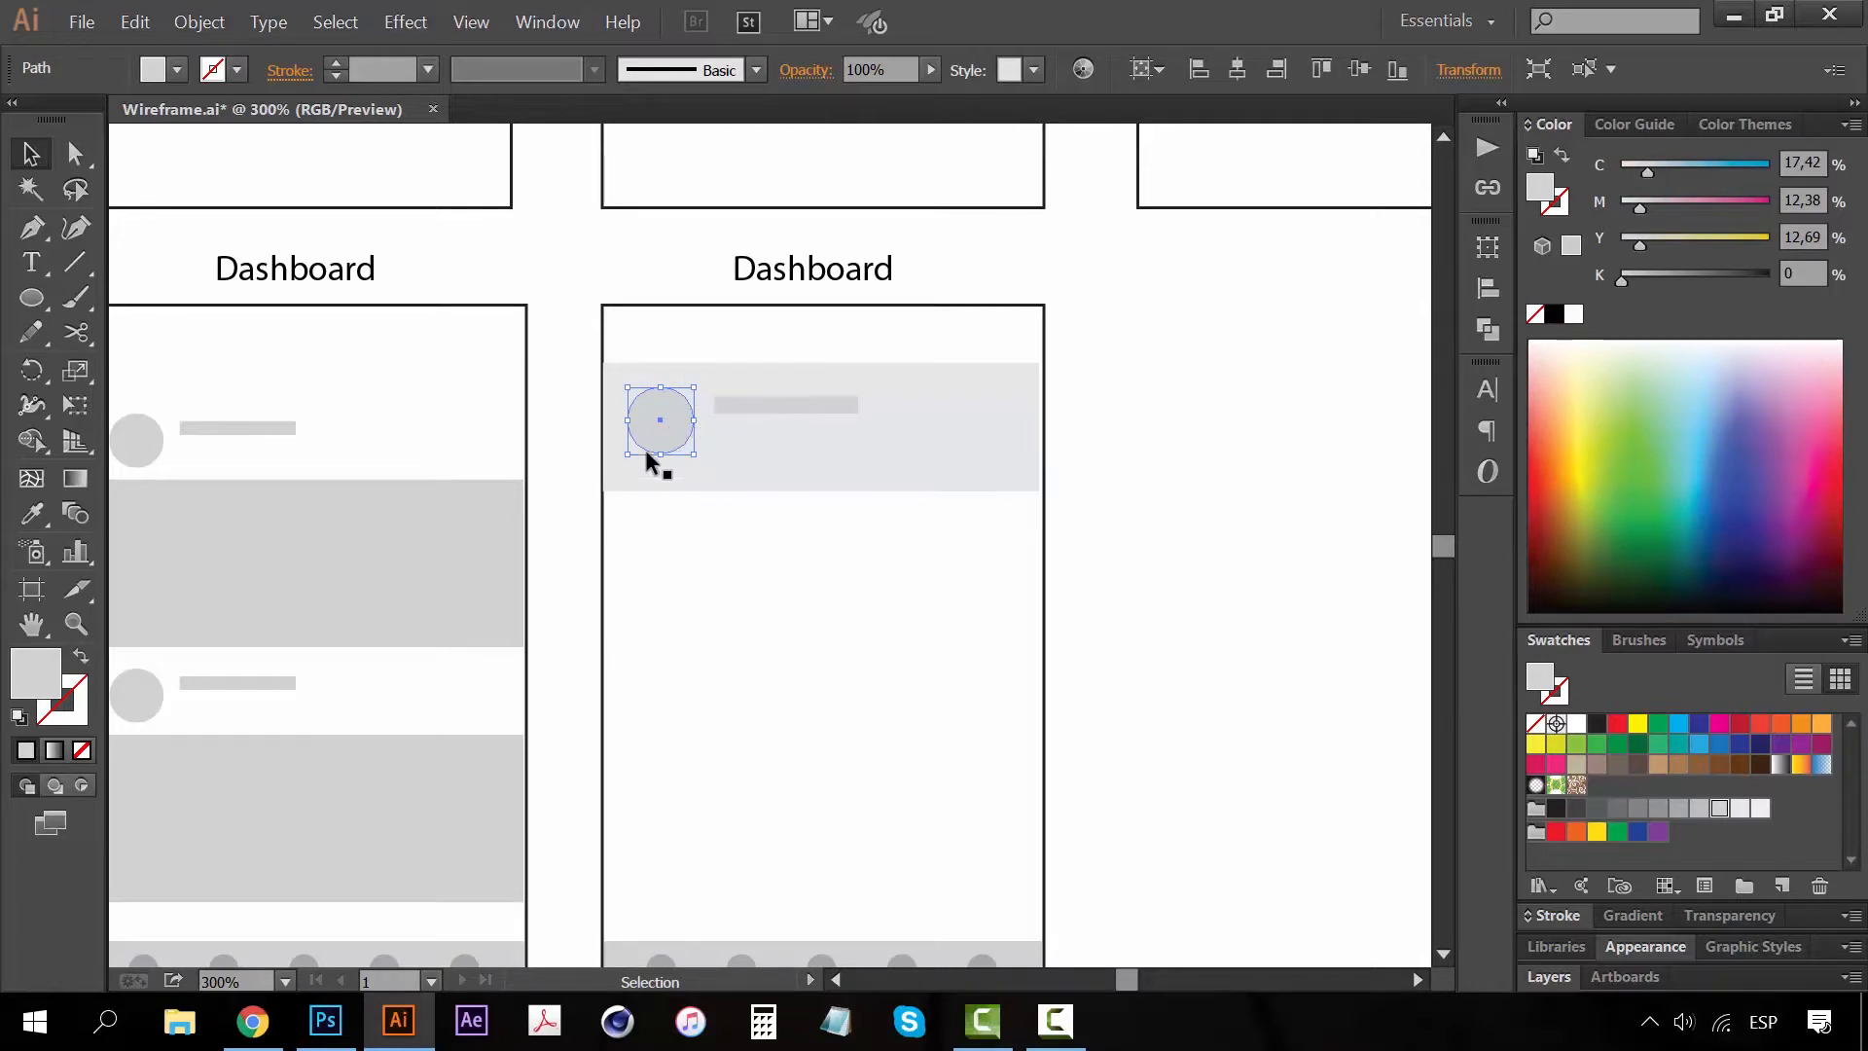
left_click_drag(681, 439, 737, 518)
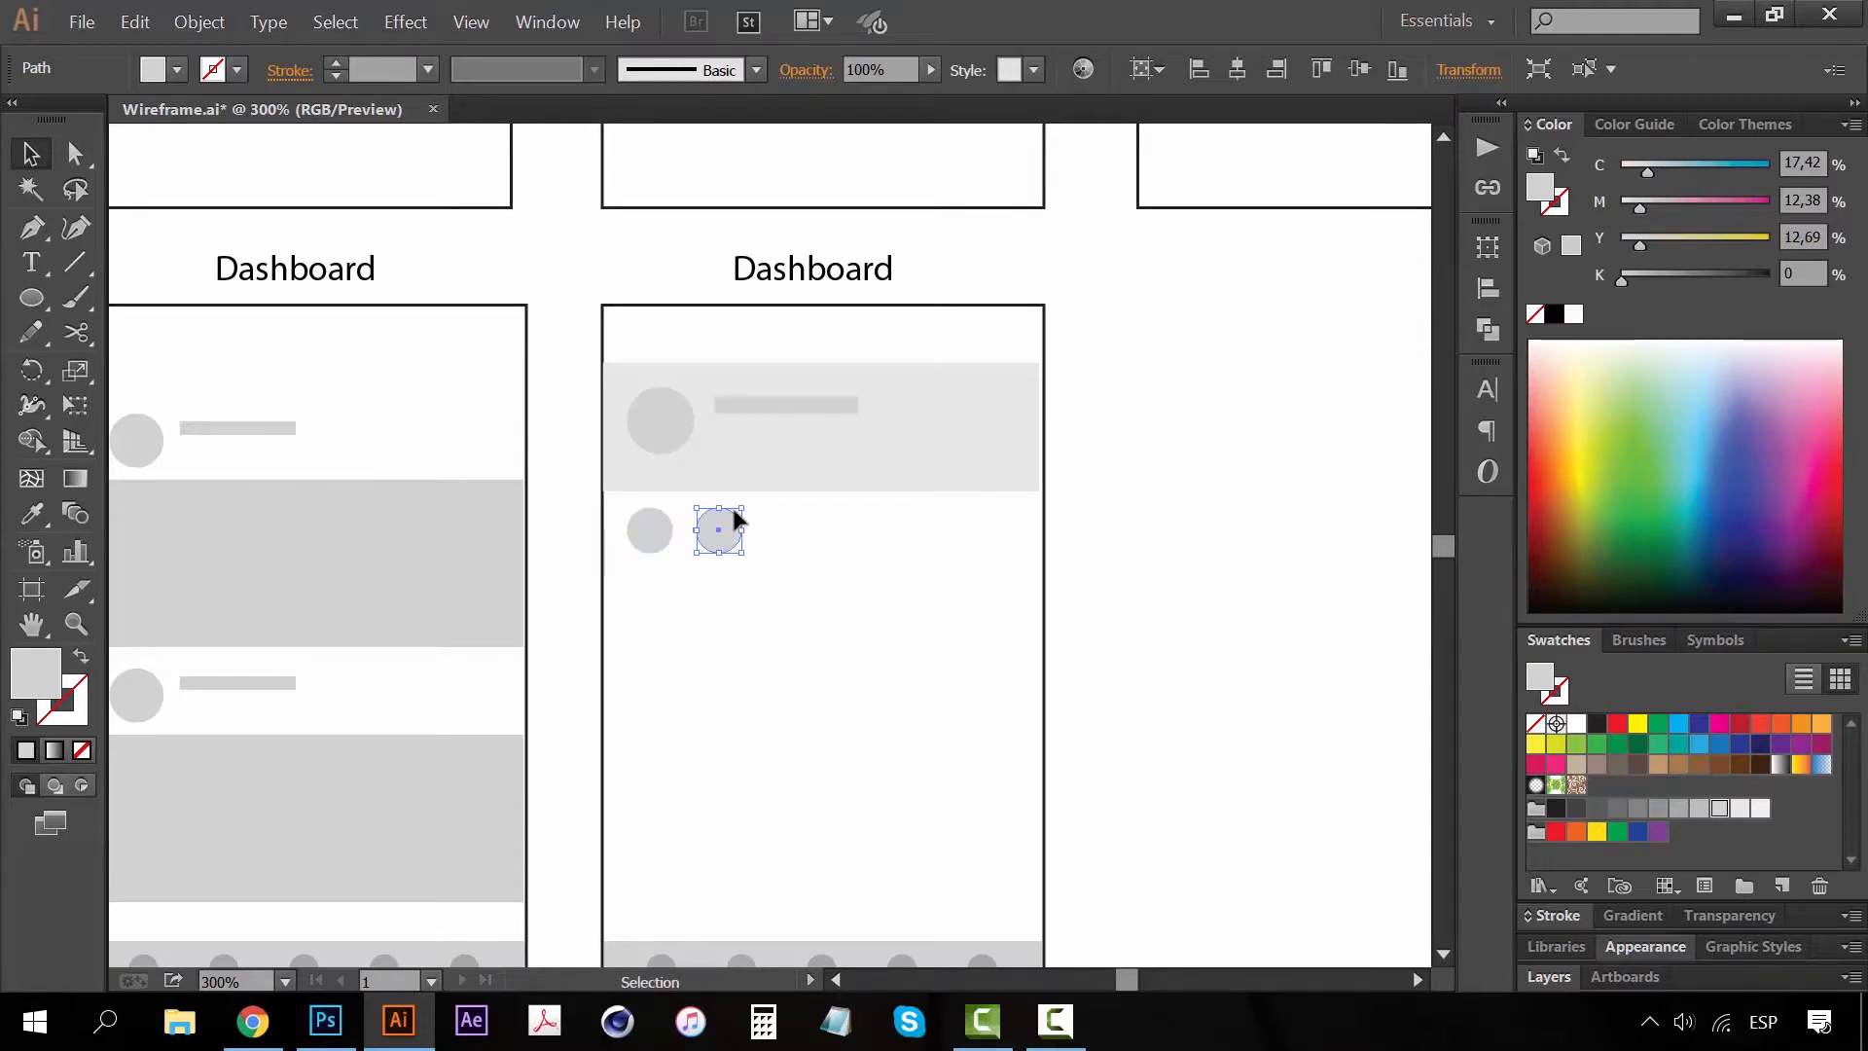
key("ctrl+d")
key("ctrl+d")
key("ctrl+d")
key("ctrl+d")
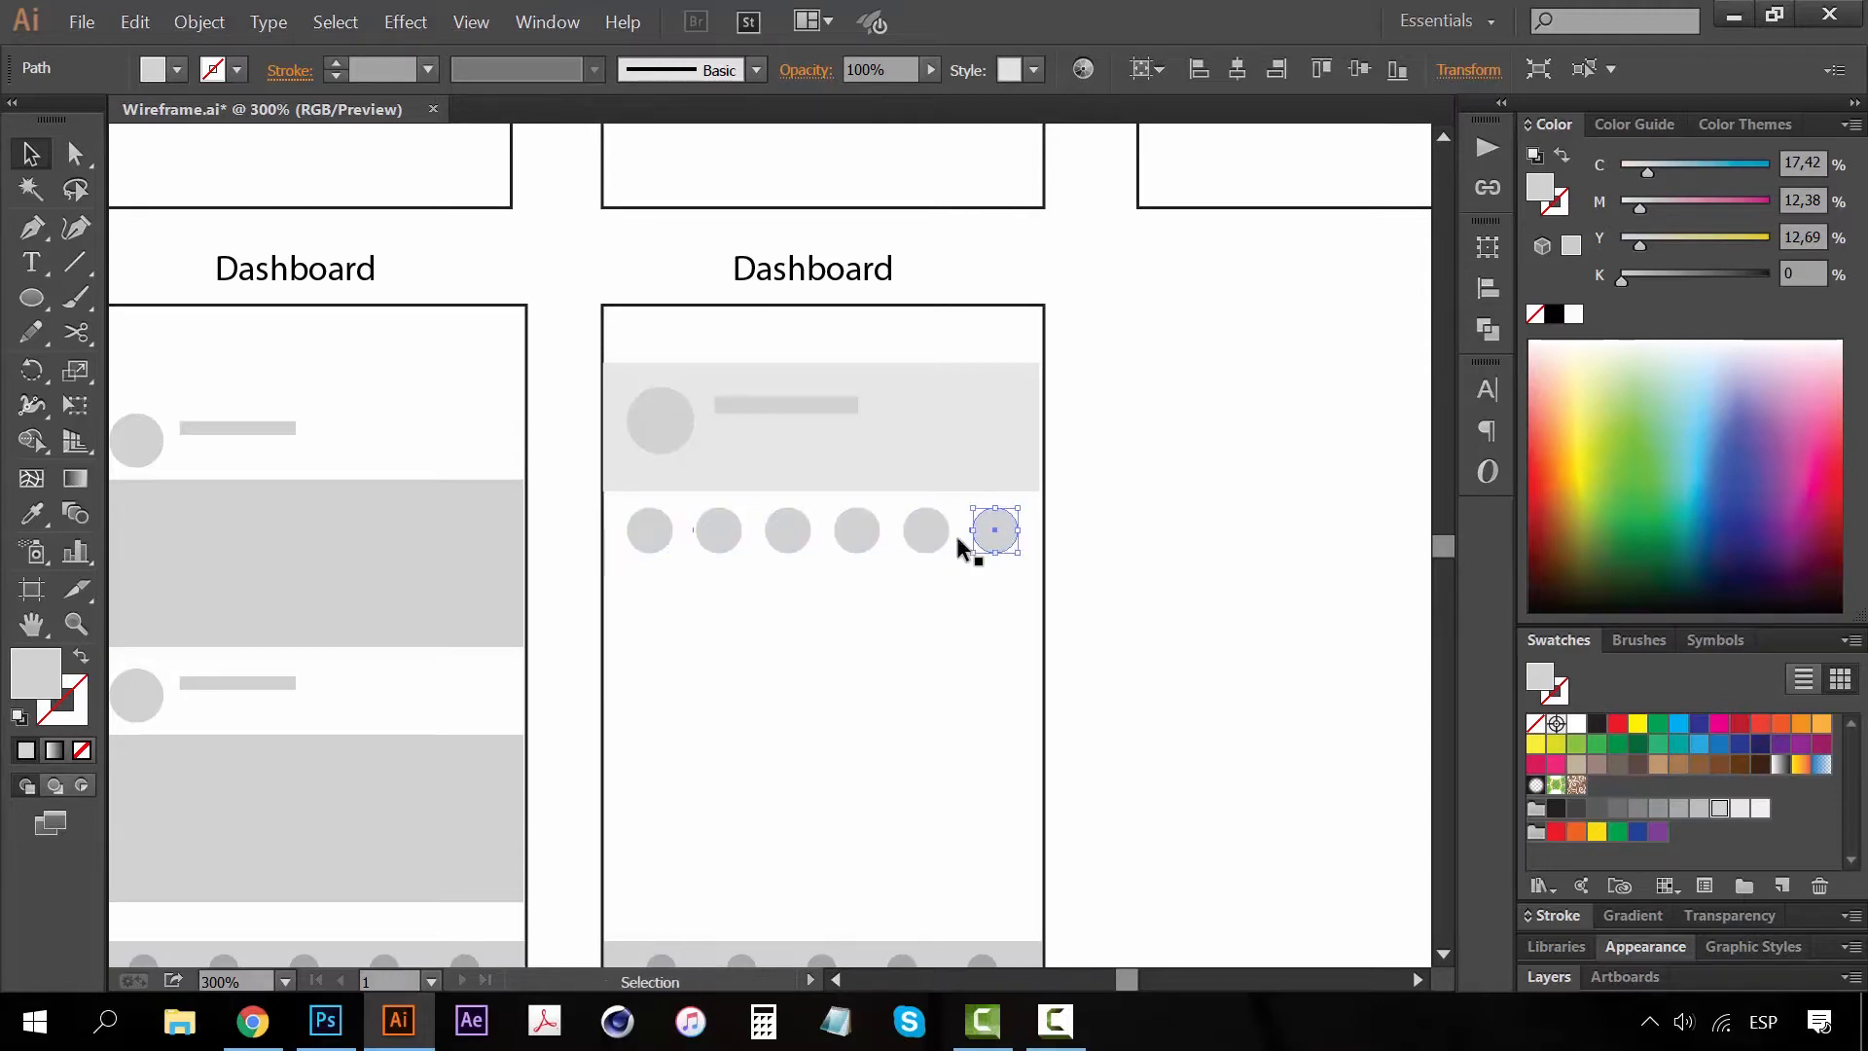
Select all six circles beneath the header and shift the row slightly upward
left_click(926, 532, "shift")
left_click(857, 532, "shift")
left_click(788, 532, "shift")
left_click(719, 532, "shift")
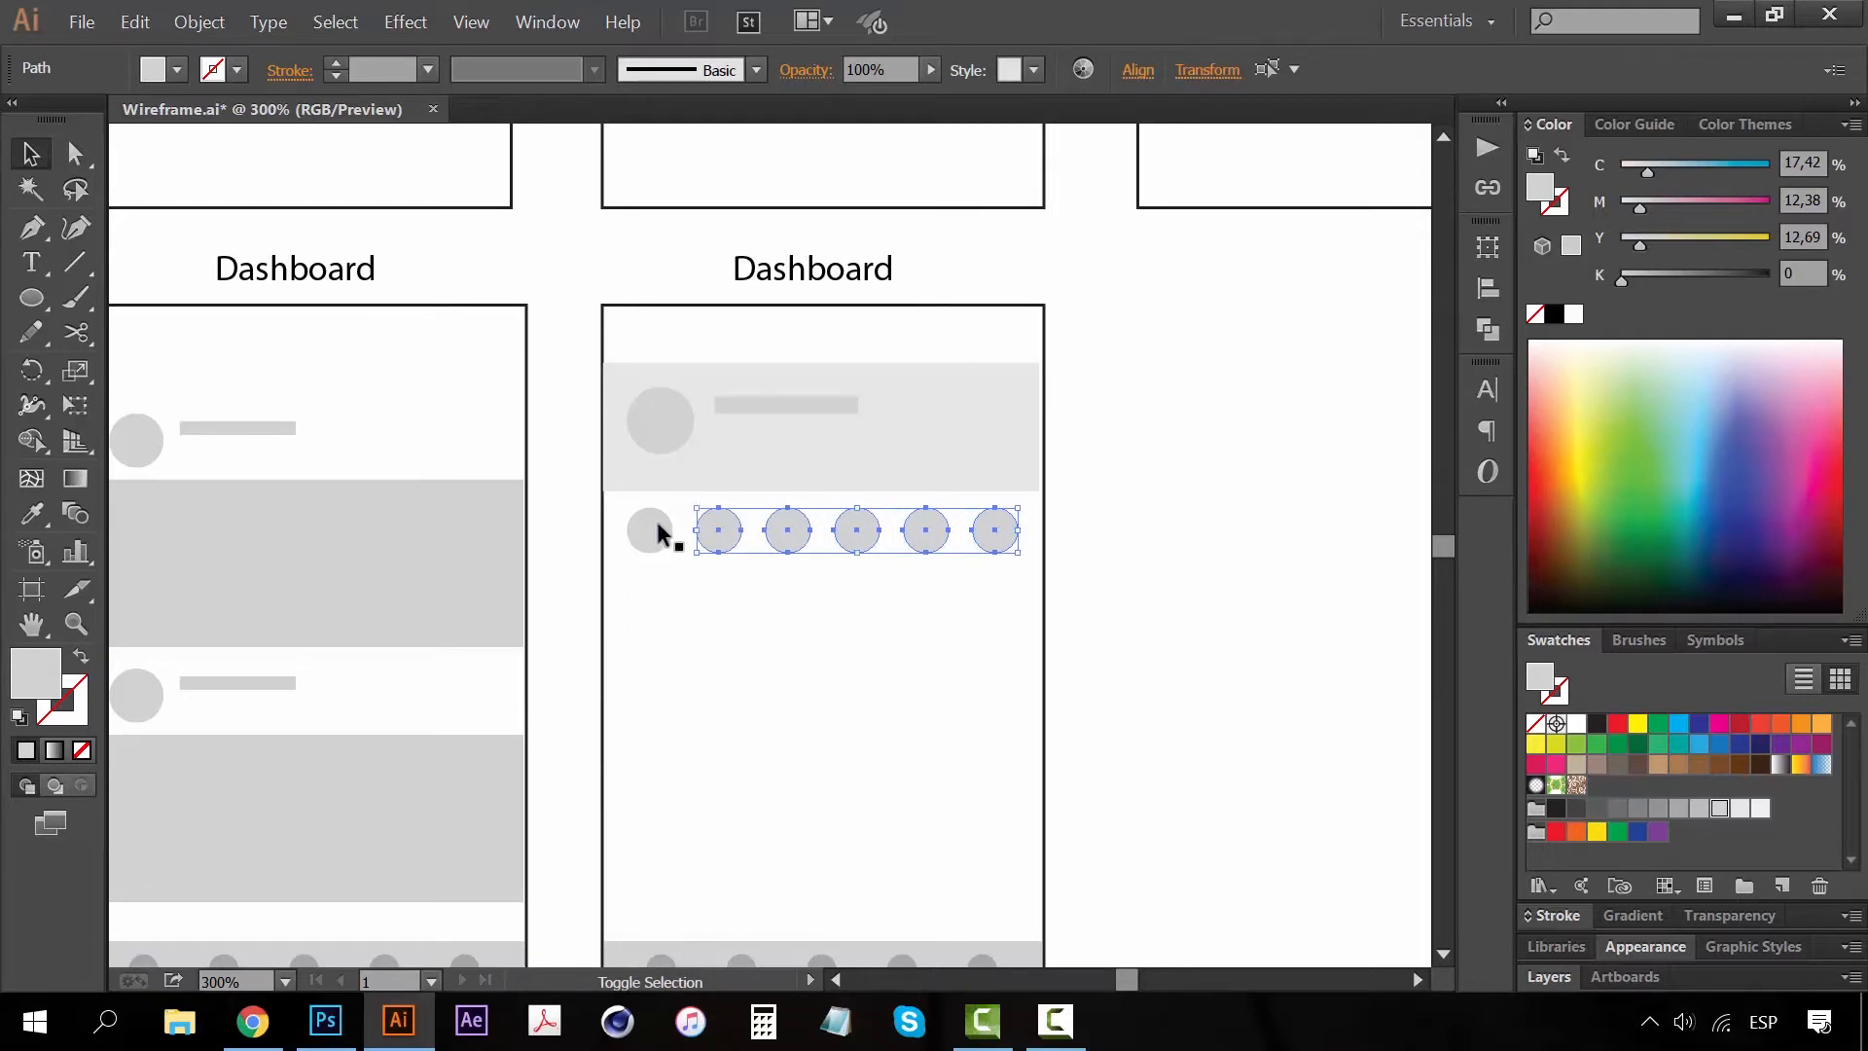
left_click(658, 533, "shift")
left_click(1180, 617)
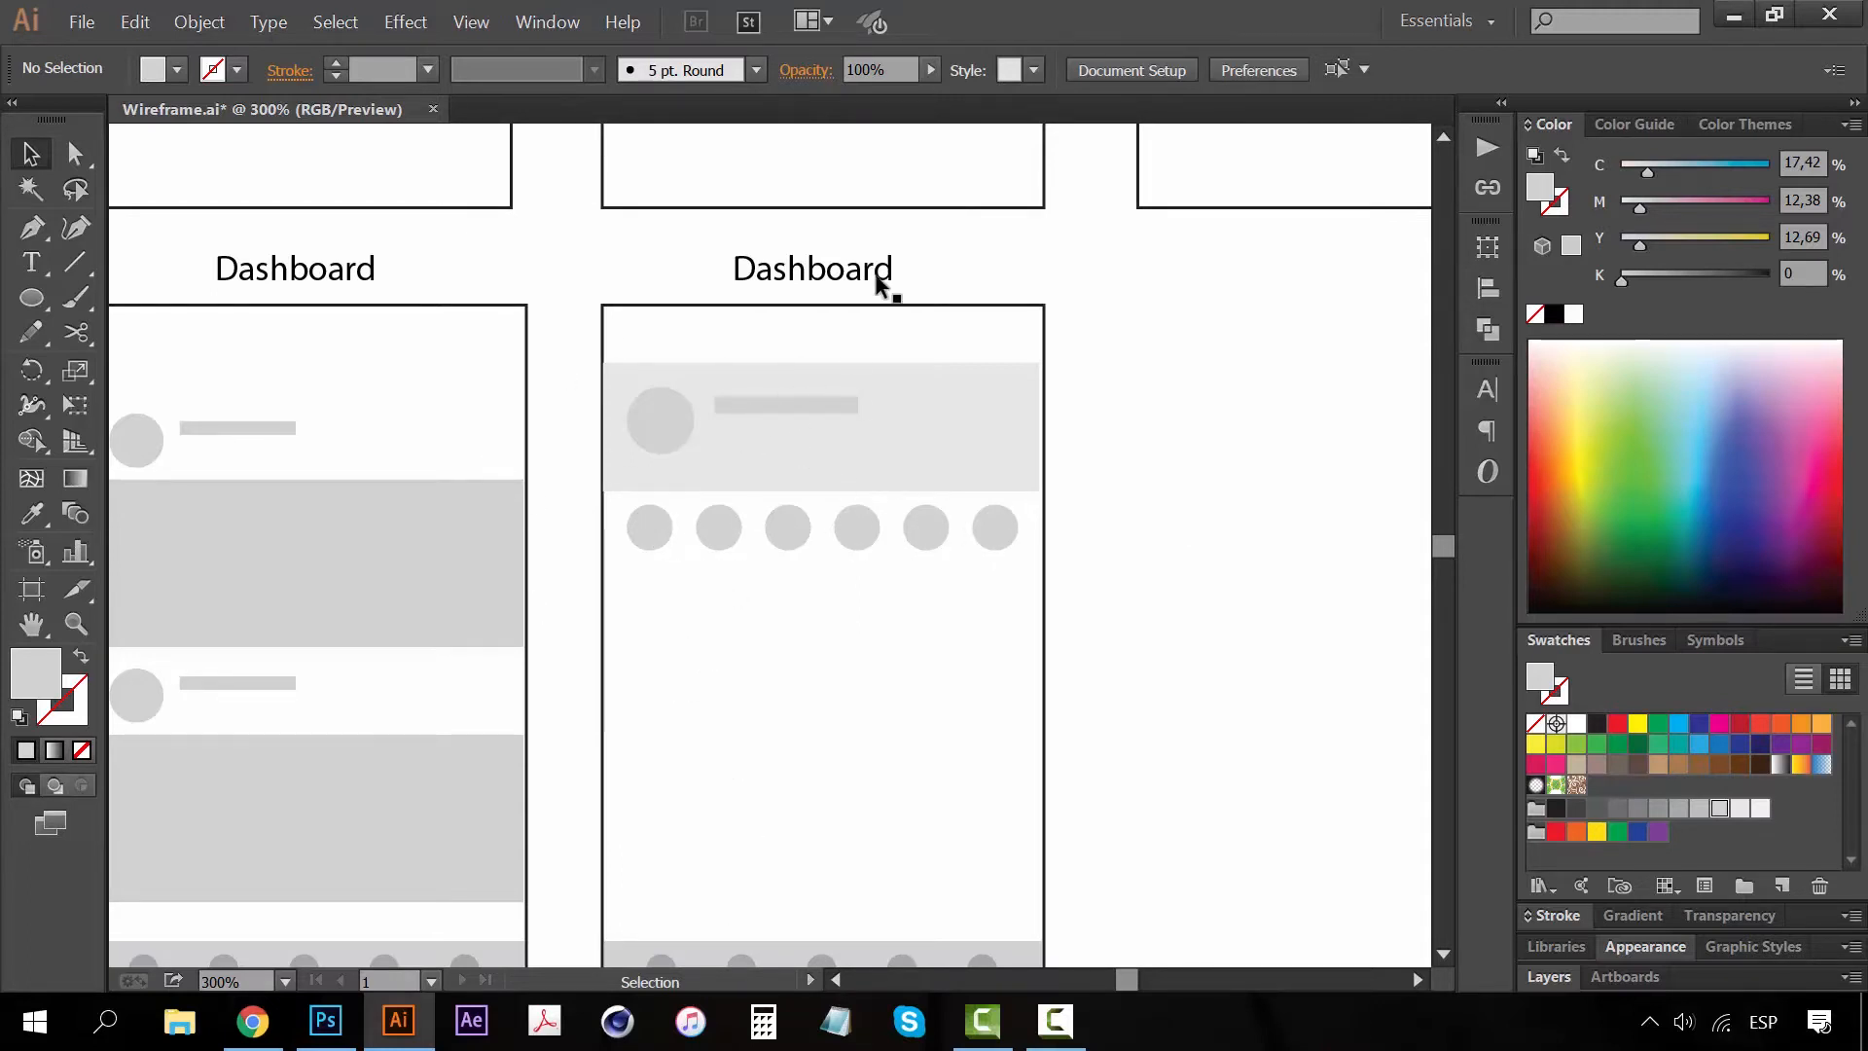
Duplicate the light grey header rectangle below the row of circles and make the copy slightly taller
scroll(881, 584, "down", 3)
left_click(926, 307)
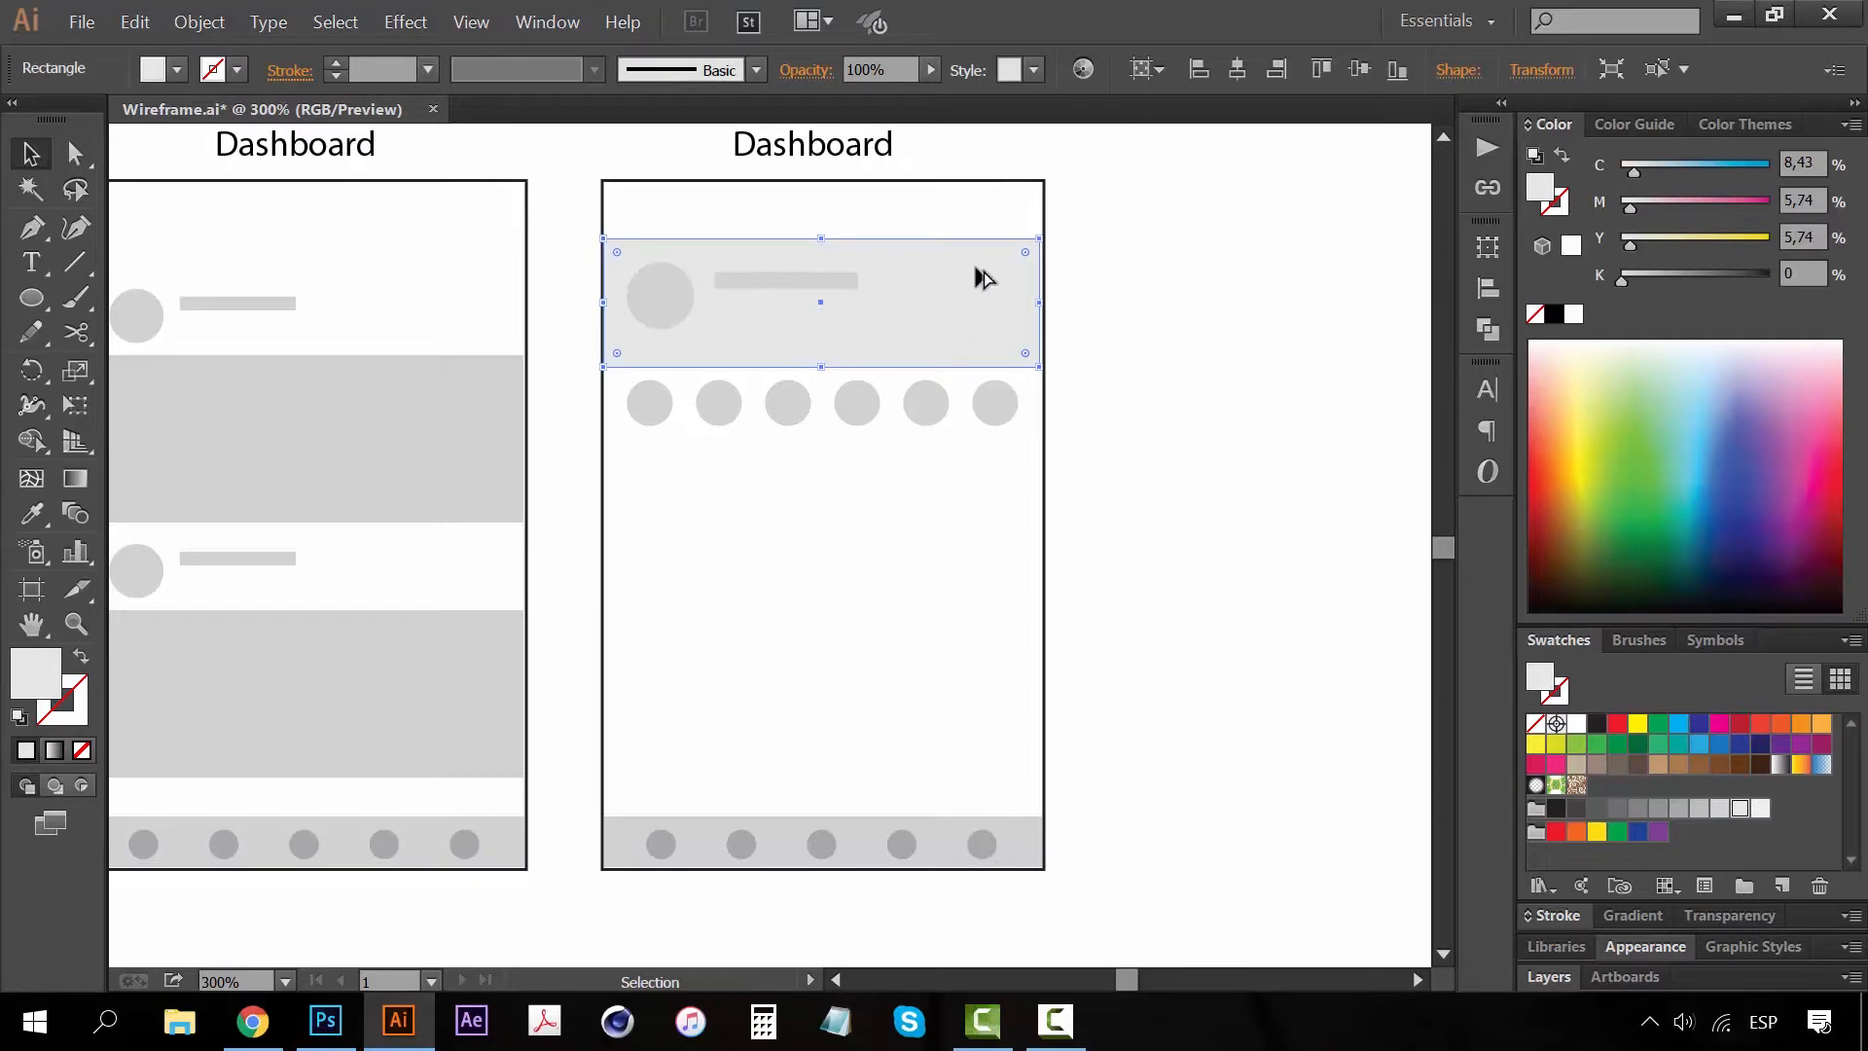
left_click_drag(982, 279, 998, 495)
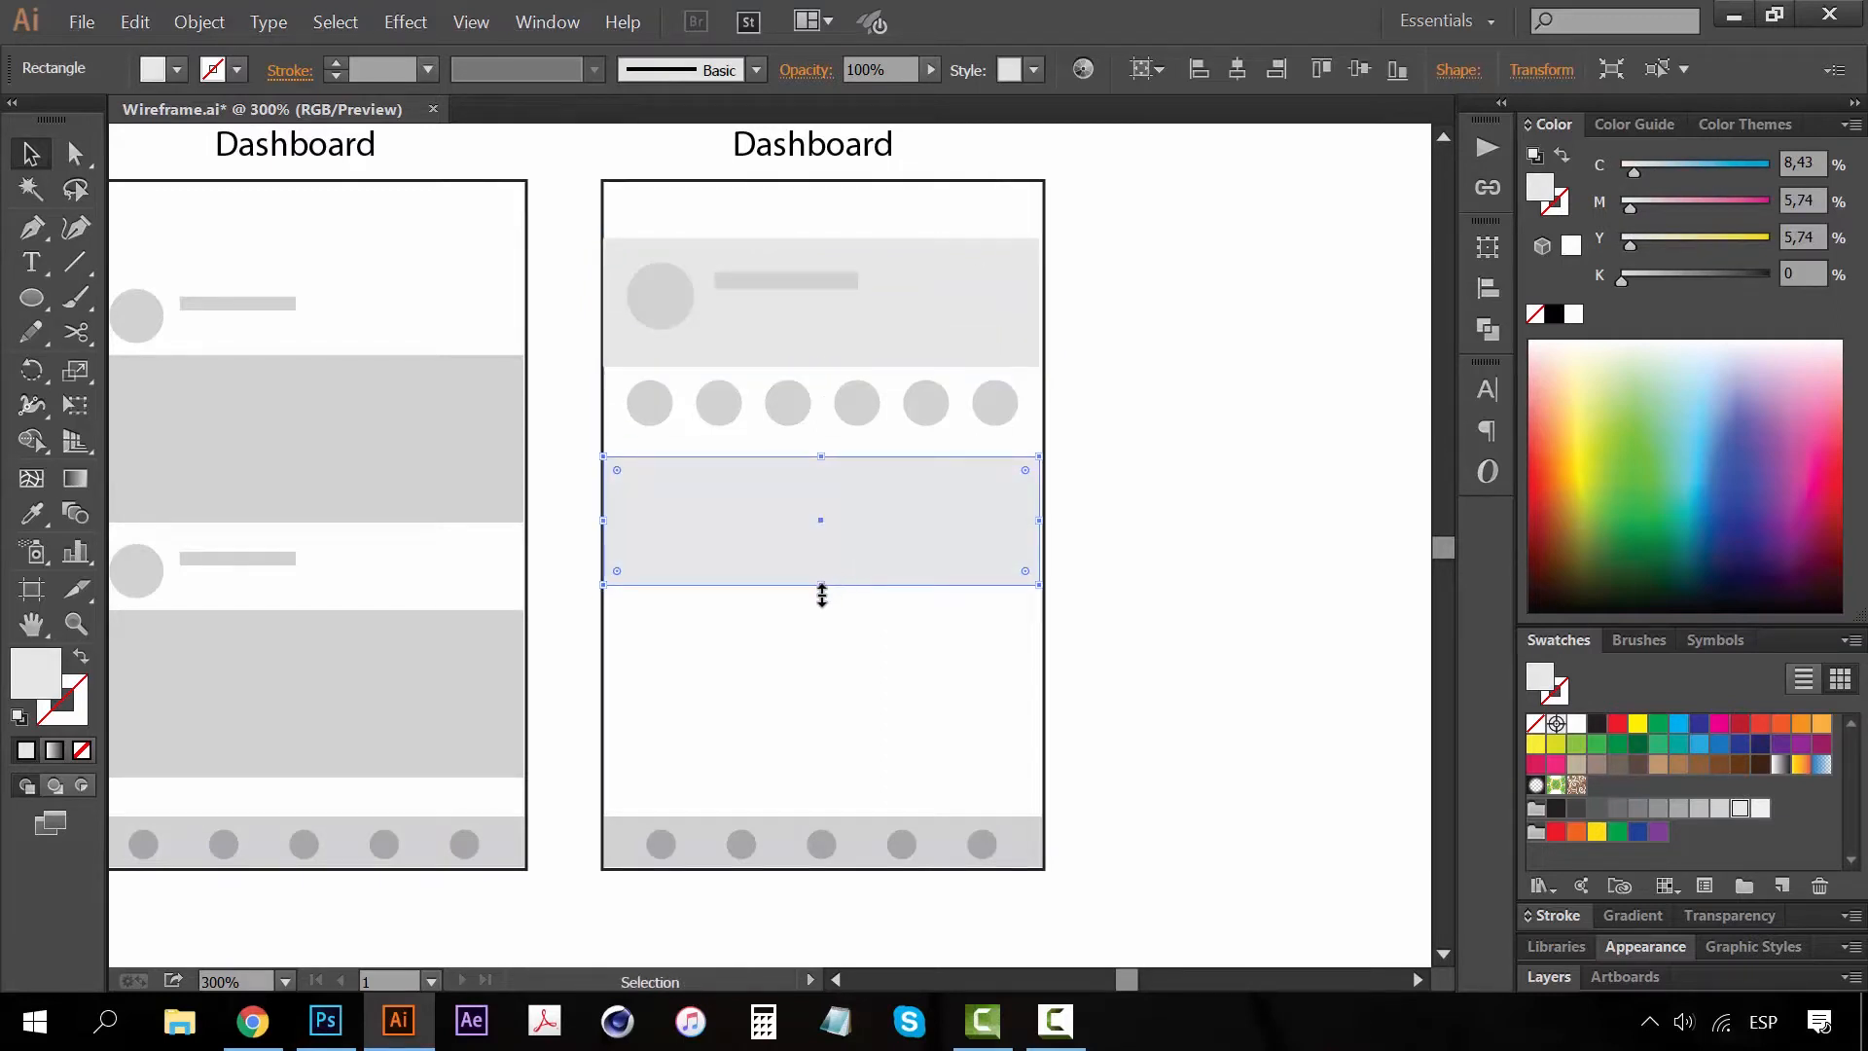
left_click_drag(821, 586, 828, 599)
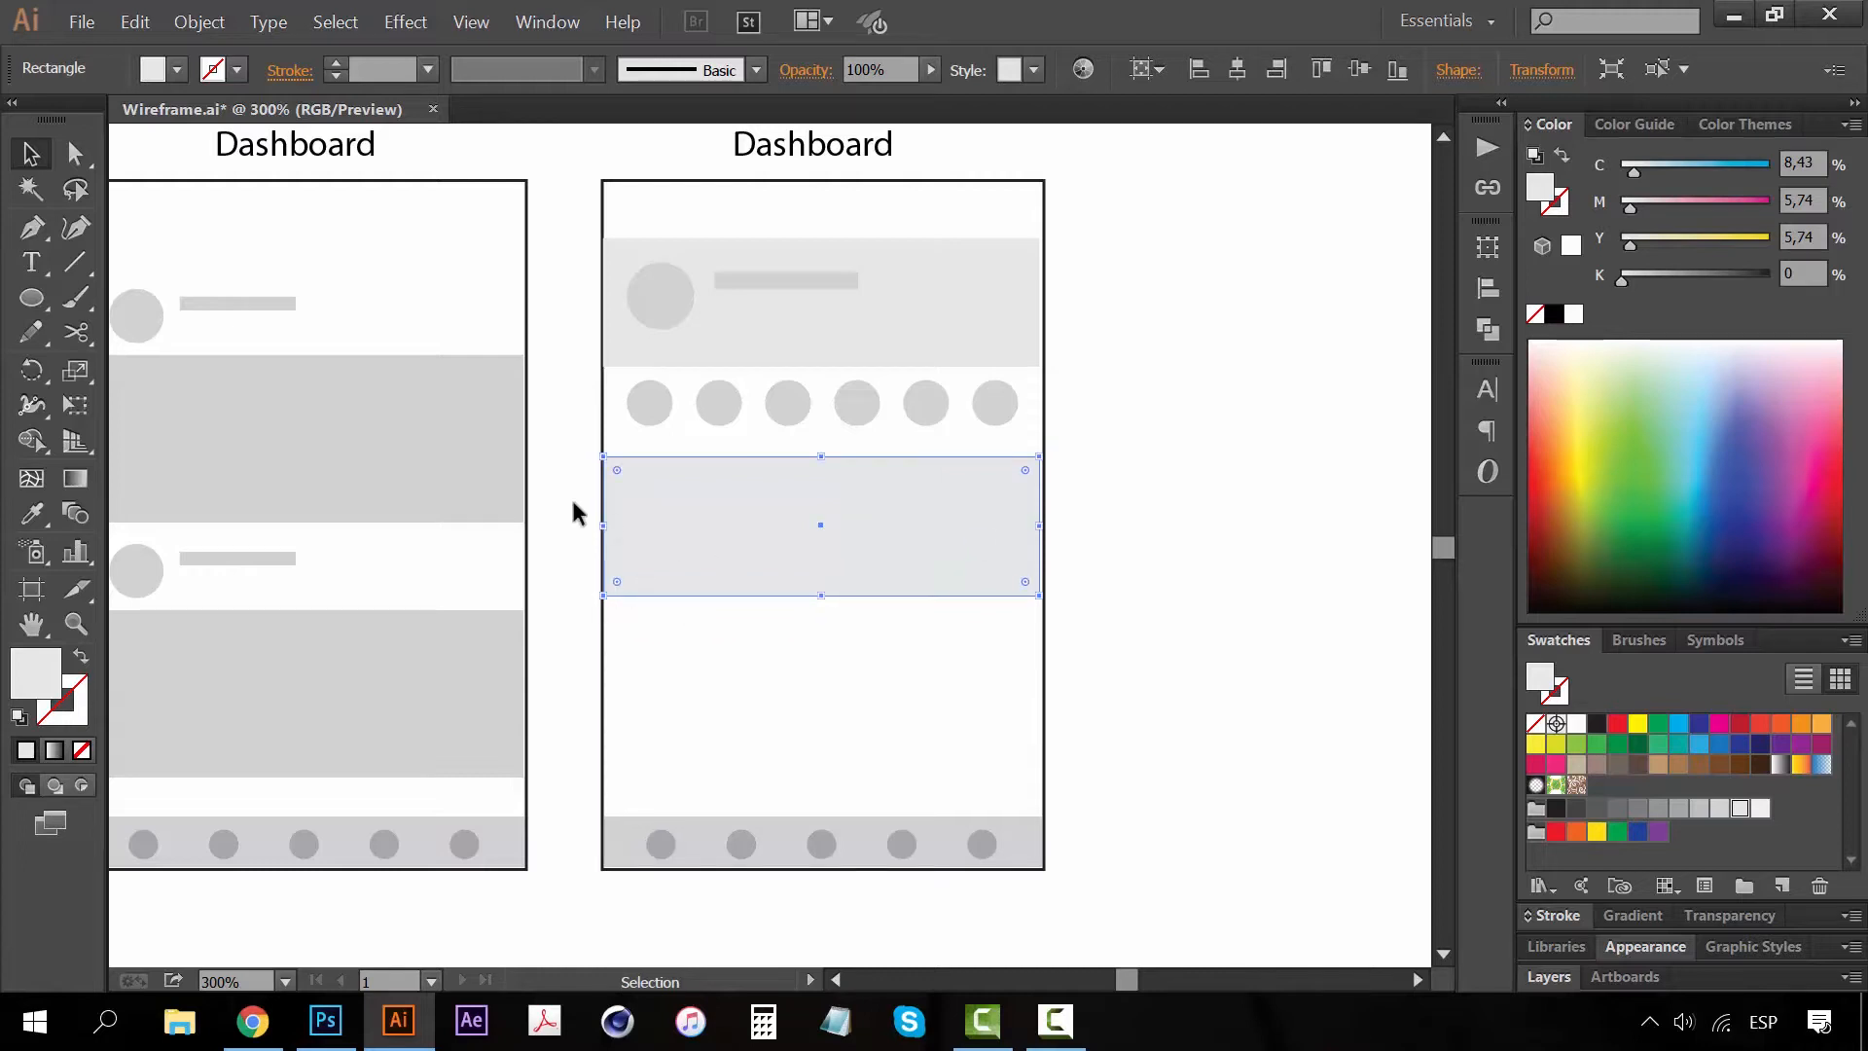
Duplicate the content rectangle twice downward with small gaps, and shorten the last copy to end just above the footer bar
left_click_drag(965, 490, 933, 778)
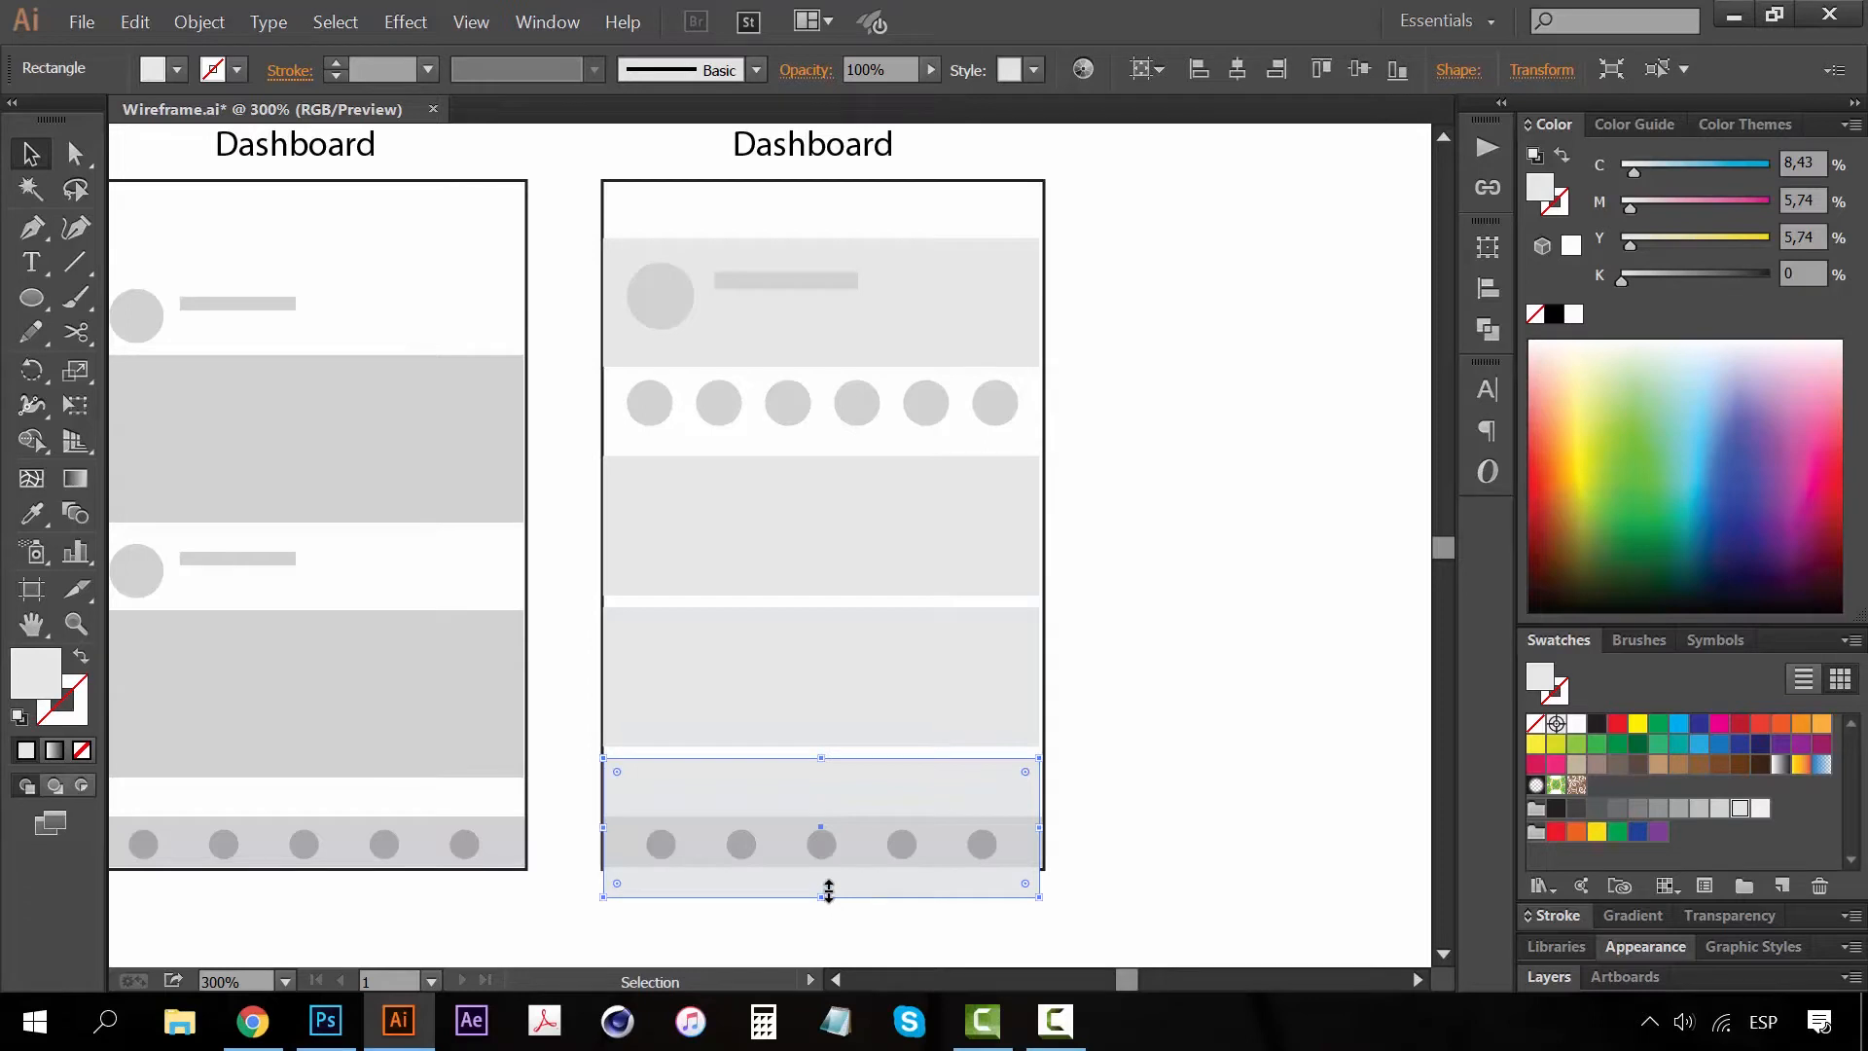
left_click_drag(827, 891, 837, 804)
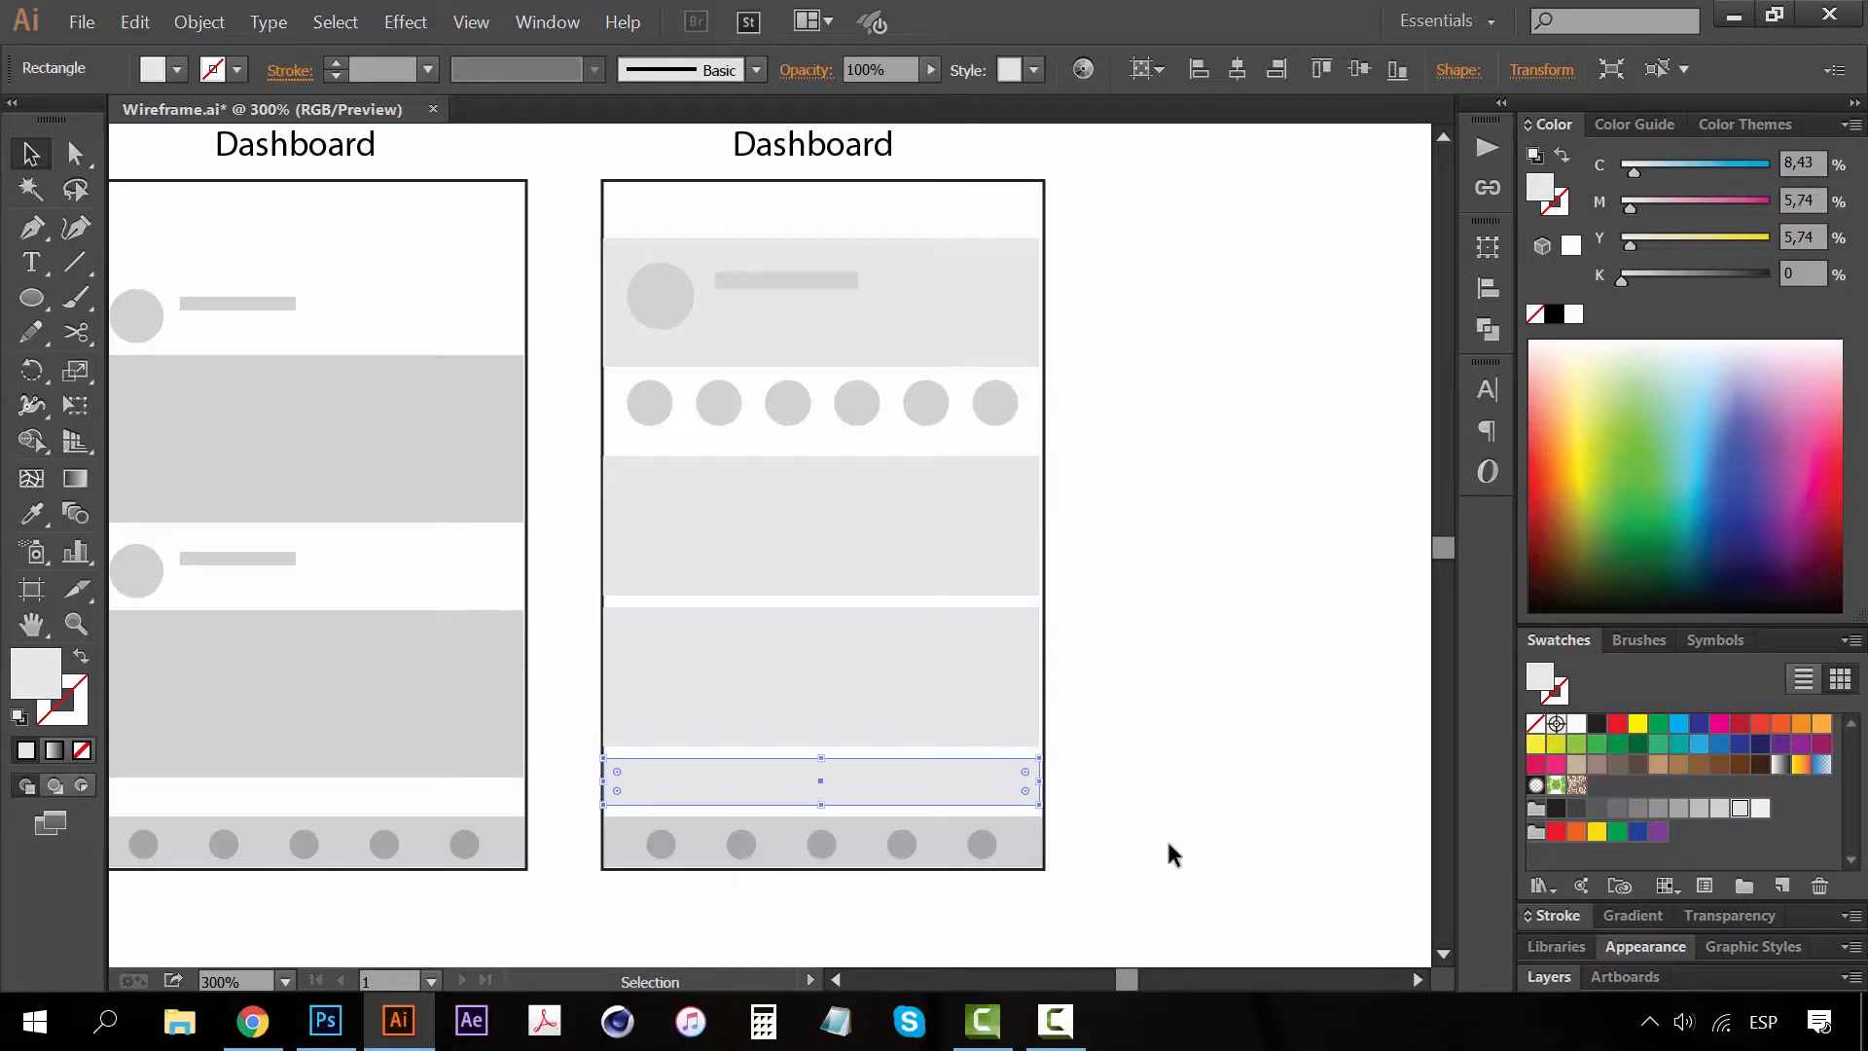
left_click(1188, 826)
Retitle the Dashboard copy as "Profile Screen" and centre the title above its frame
key("z")
left_click(716, 624, "alt")
left_click(716, 624, "alt")
left_click_drag(834, 603, 656, 709)
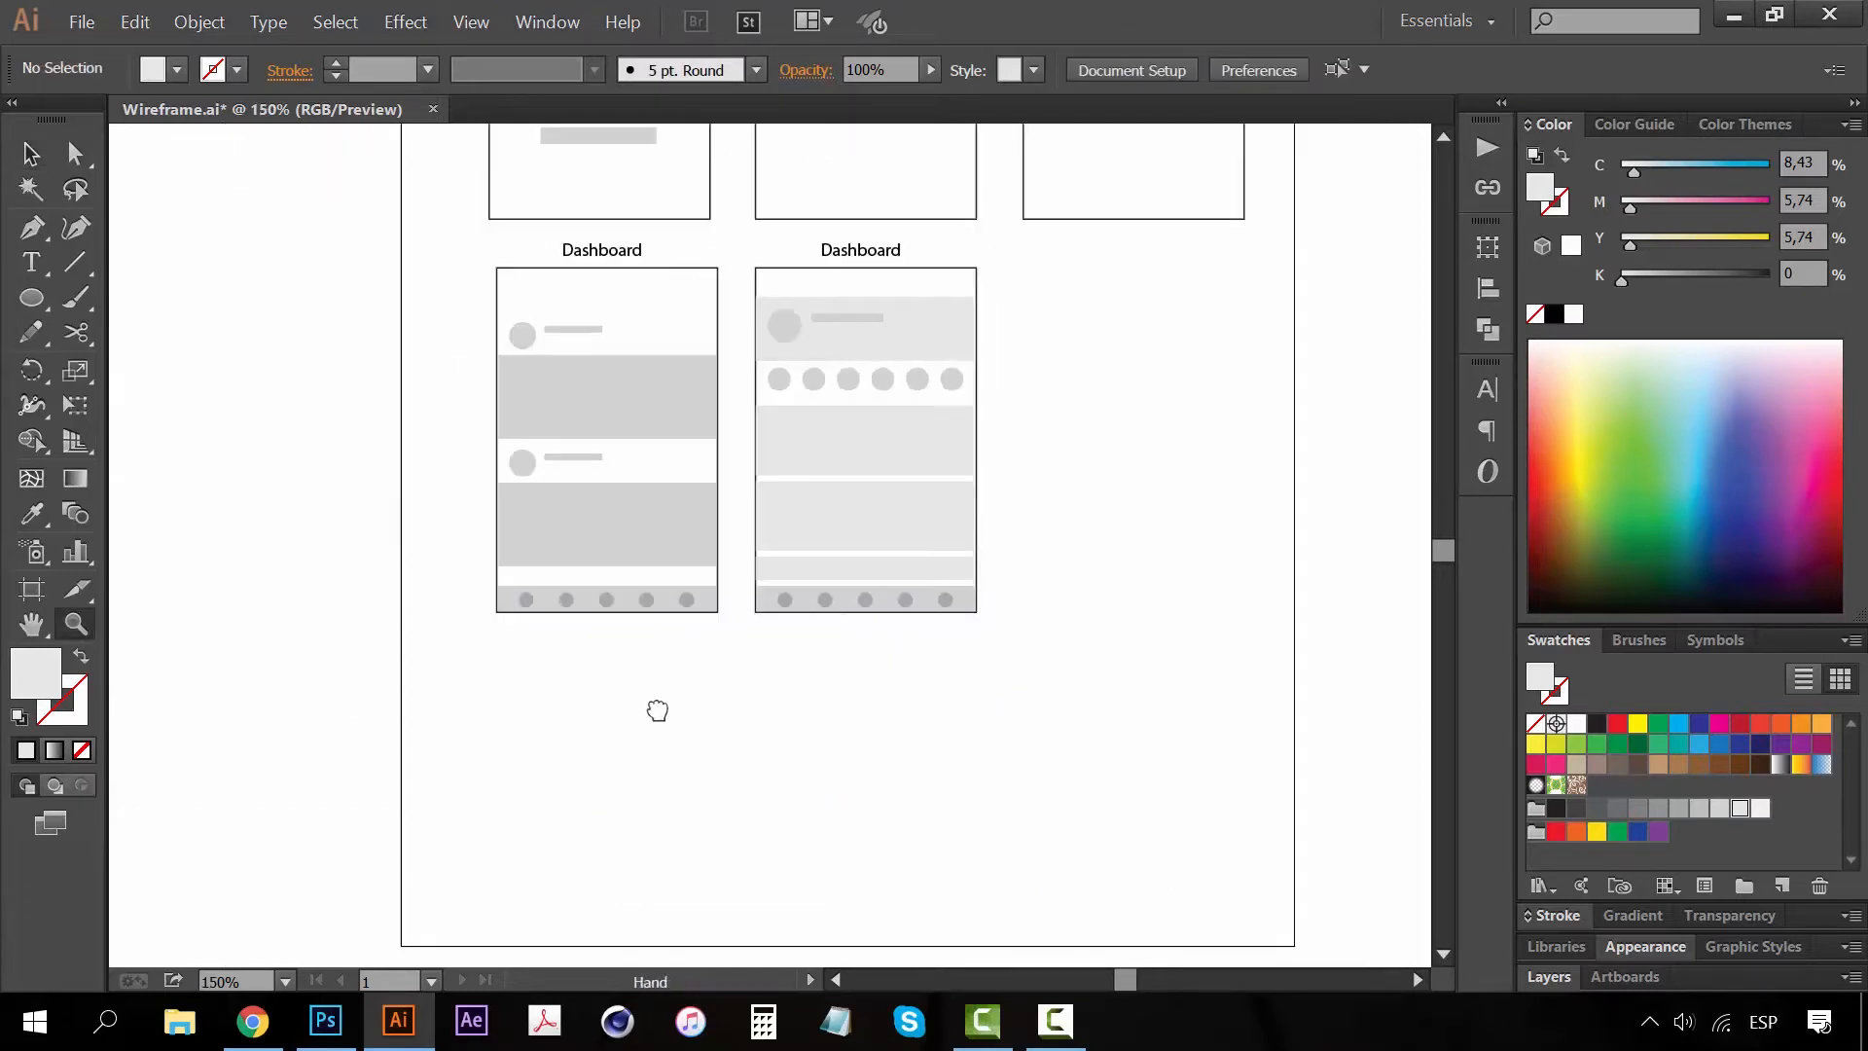
key("a")
double_click(682, 356)
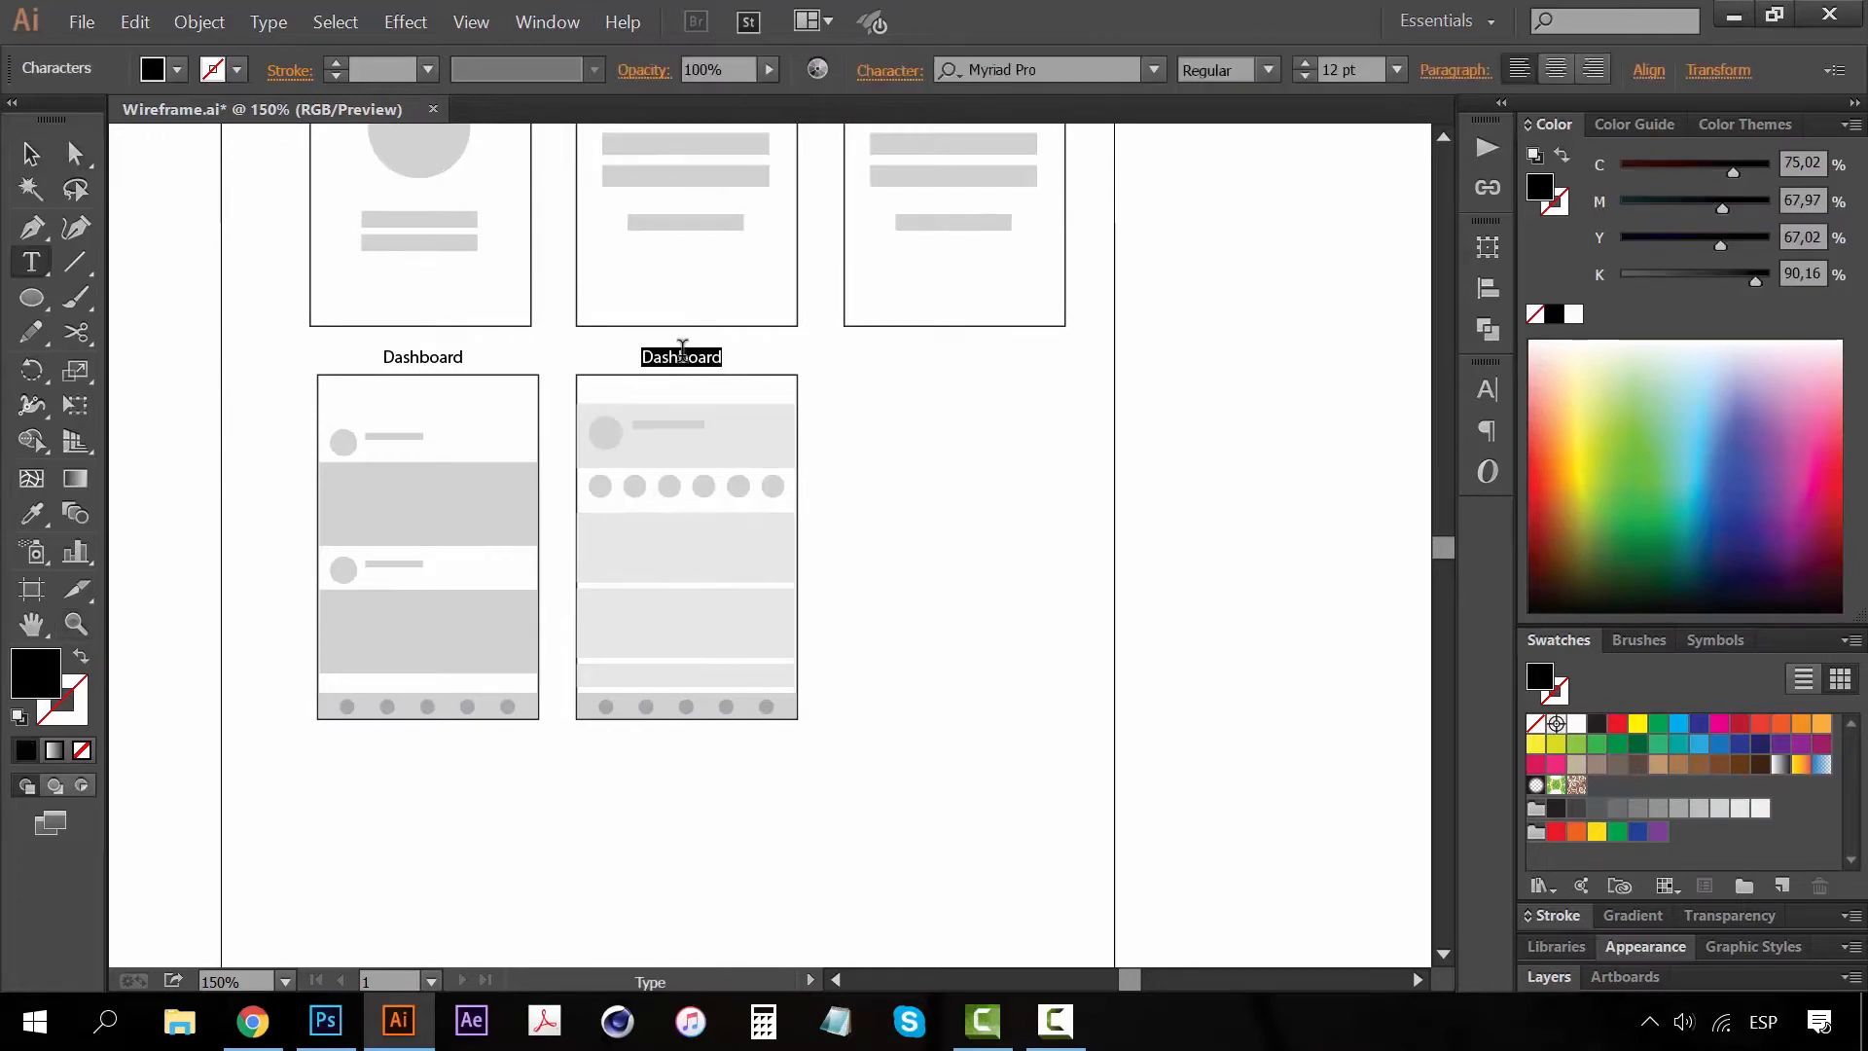
type("Profile Screen")
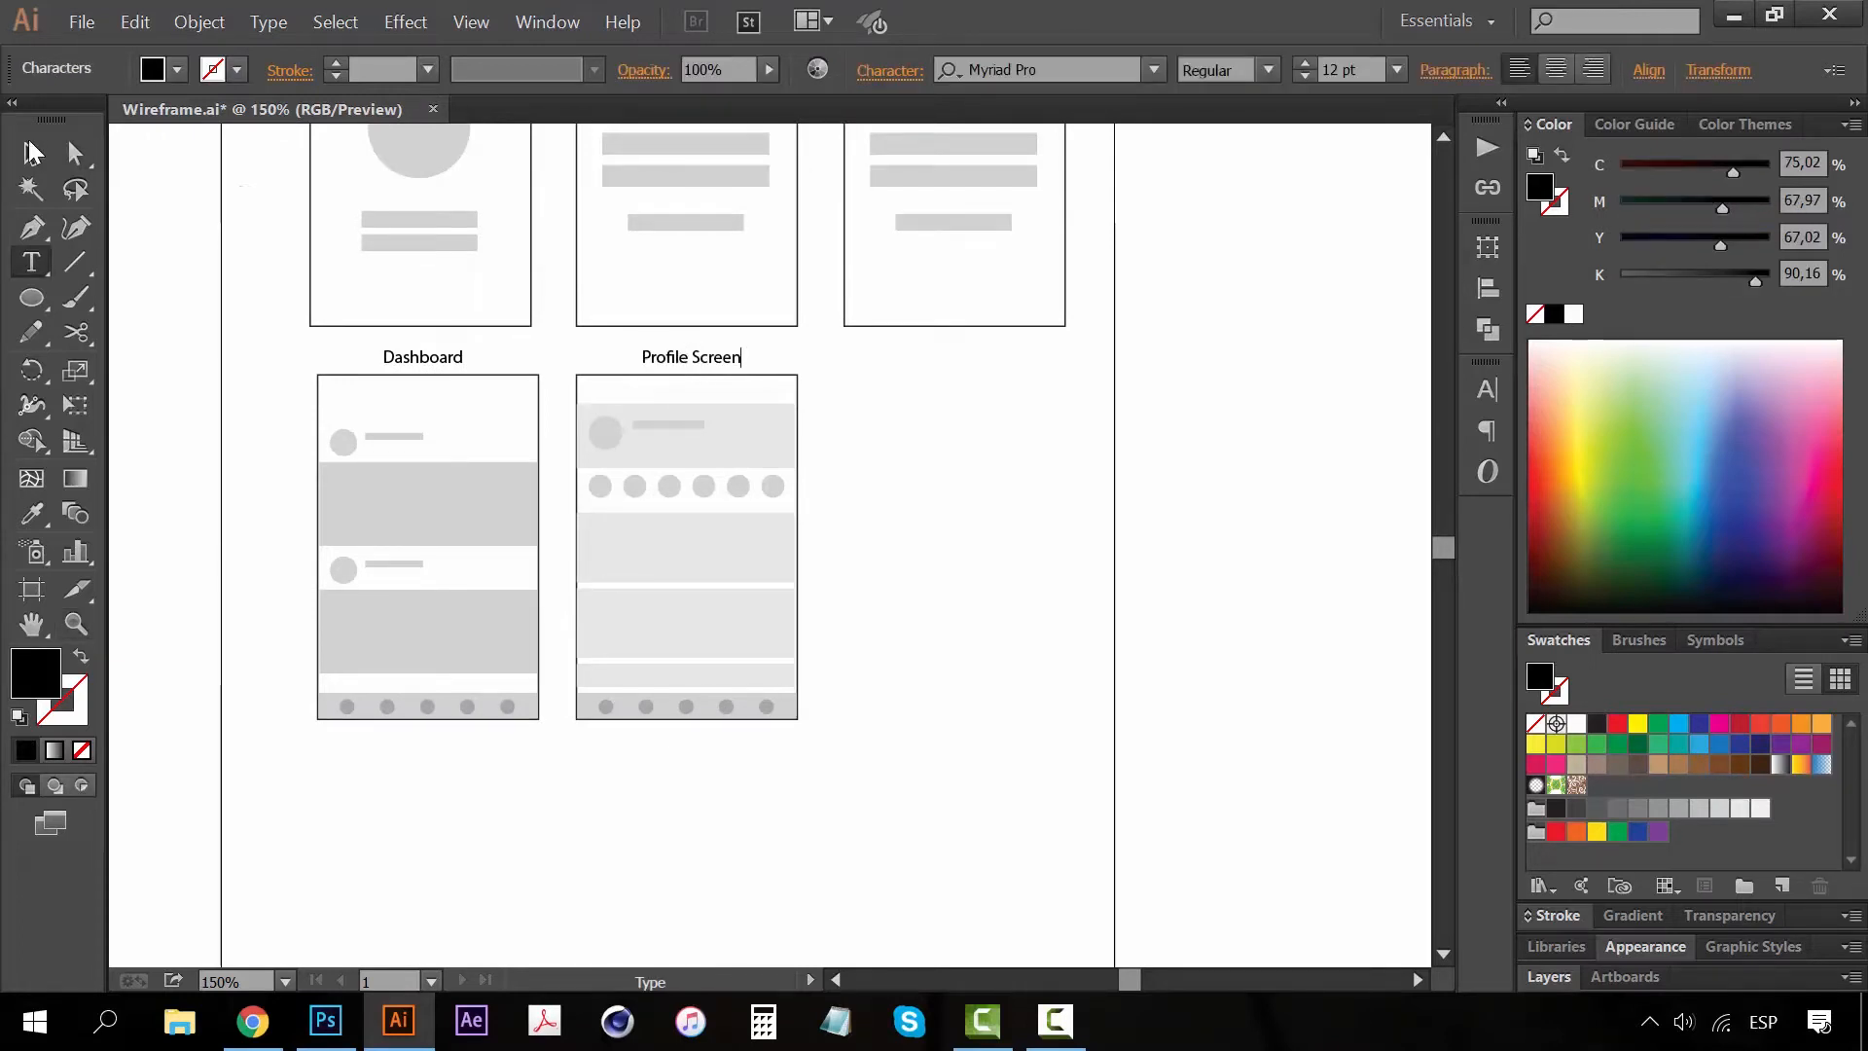
left_click(32, 153)
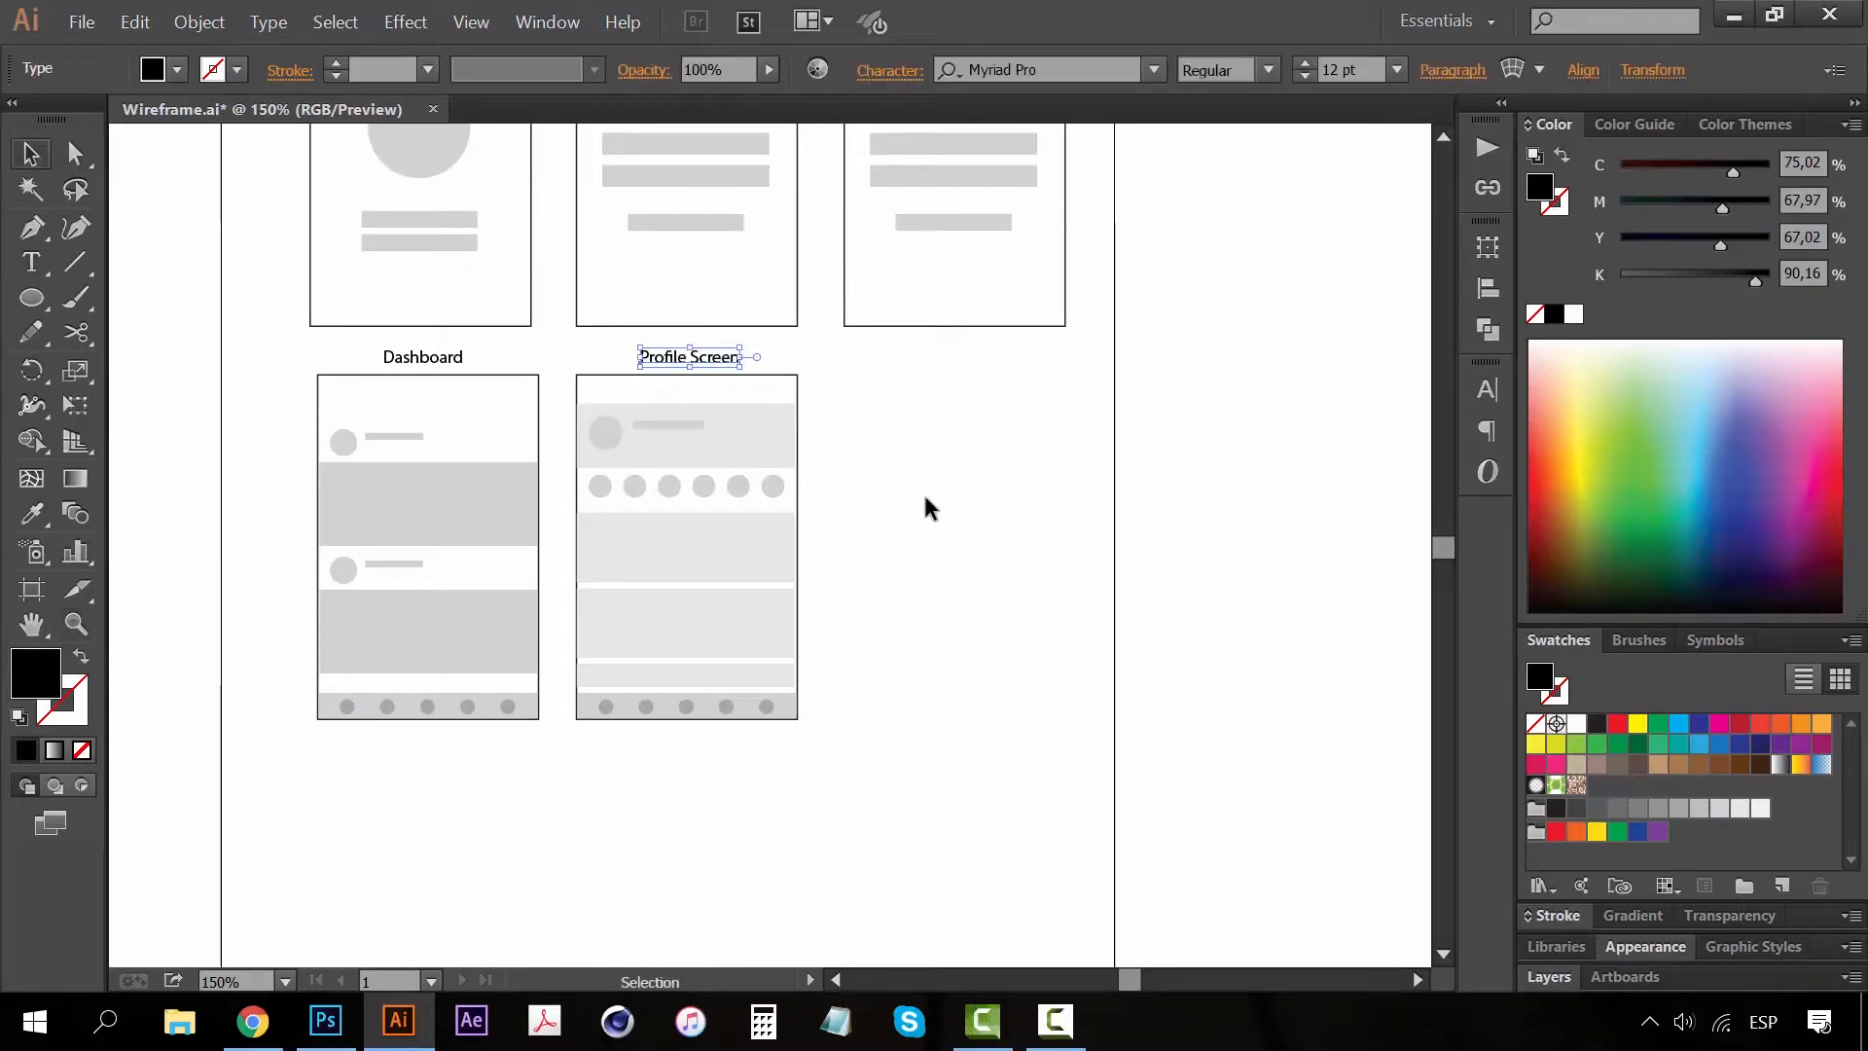
left_click(992, 574)
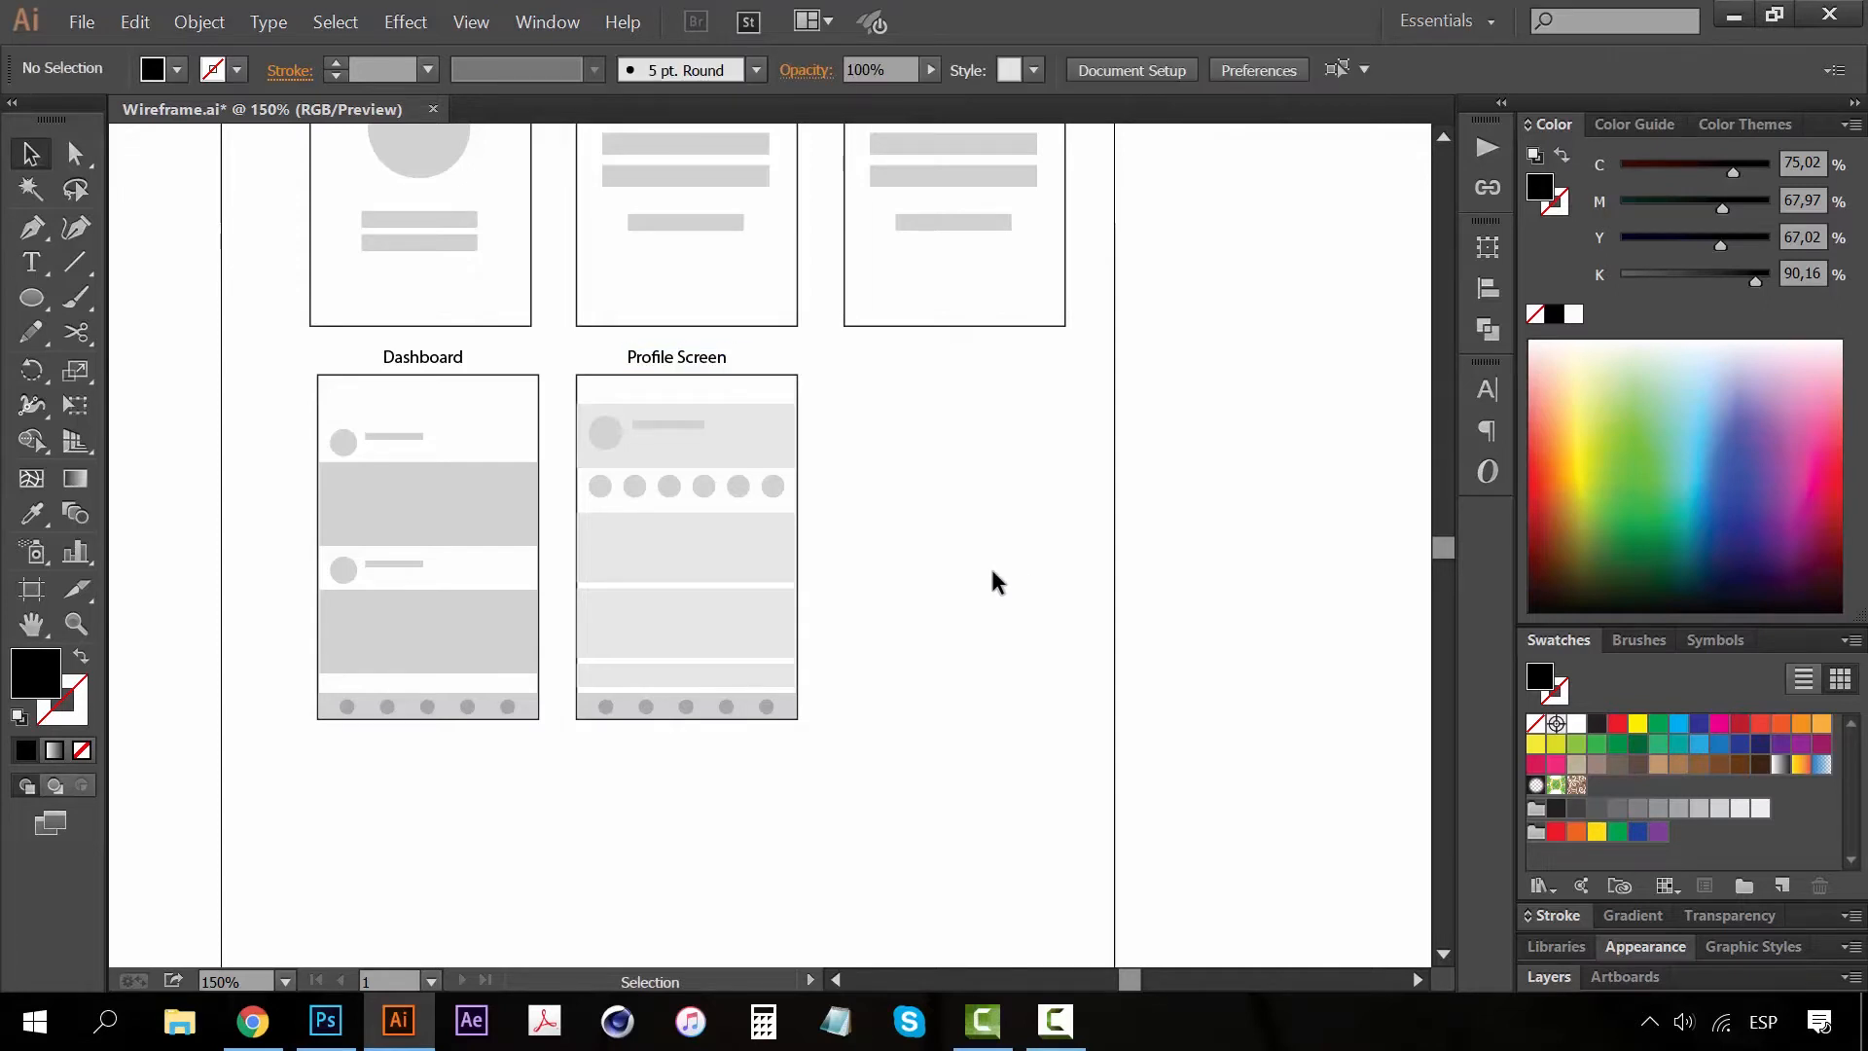
Duplicate the whole Profile Screen with its title to the right, beneath the Sign up screen
left_click_drag(1189, 709, 1212, 859)
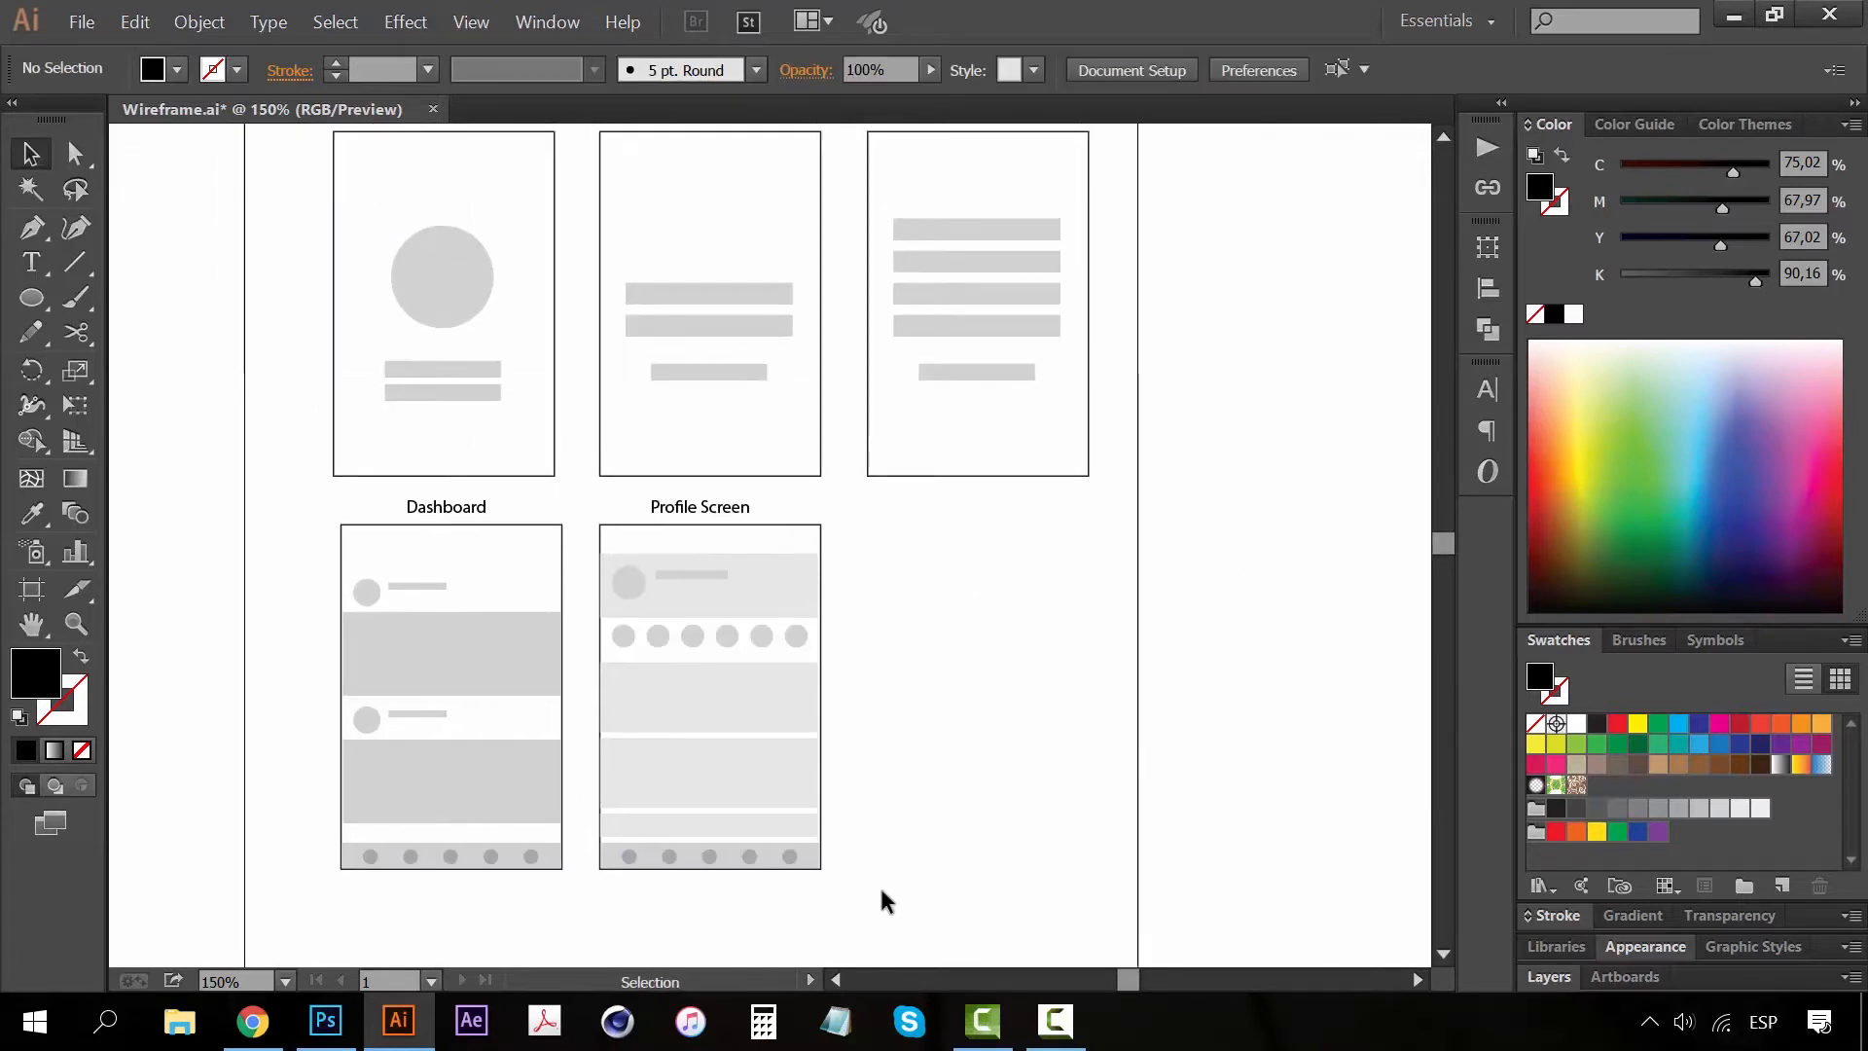
left_click_drag(880, 891, 592, 492)
left_click_drag(725, 564, 988, 573)
left_click(1207, 676)
Retitle the Profile Screen copy as "Friend List Screen" and nudge the title left to centre it above the frame
key("z")
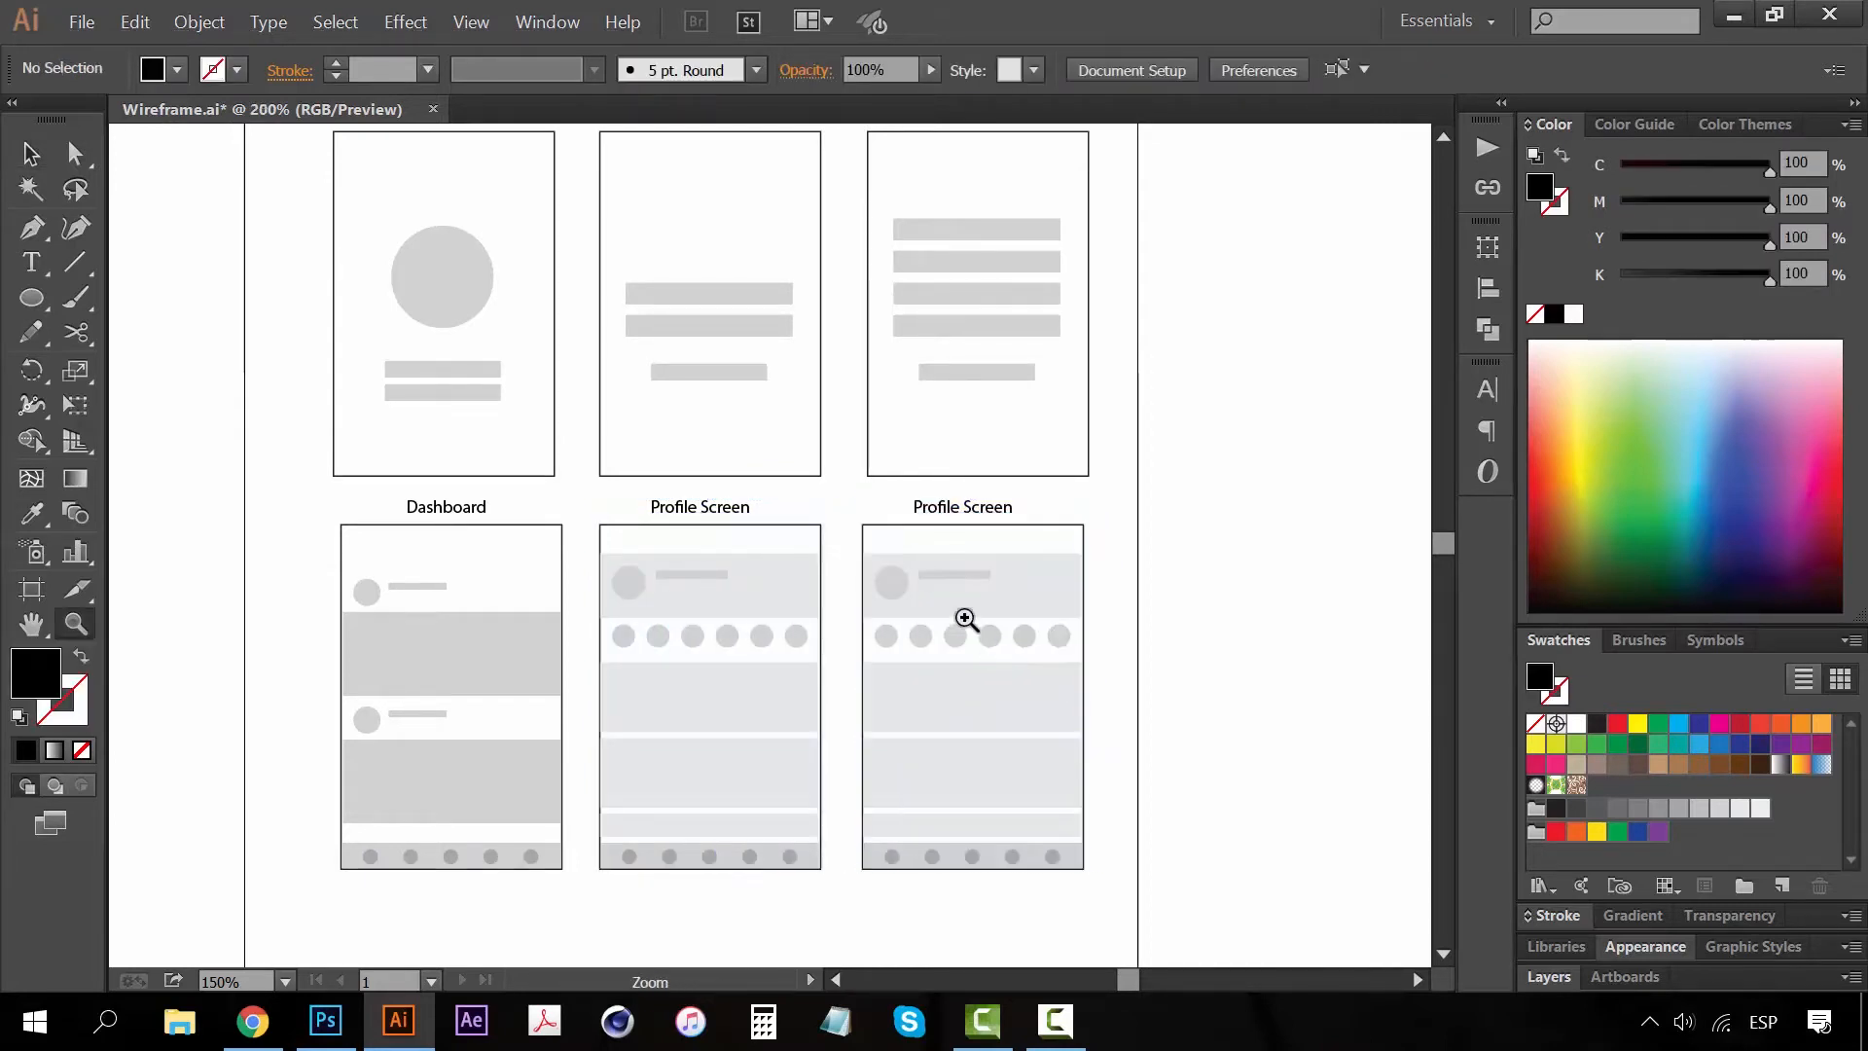
left_click(1001, 655)
key("a")
double_click(742, 355)
double_click(697, 346)
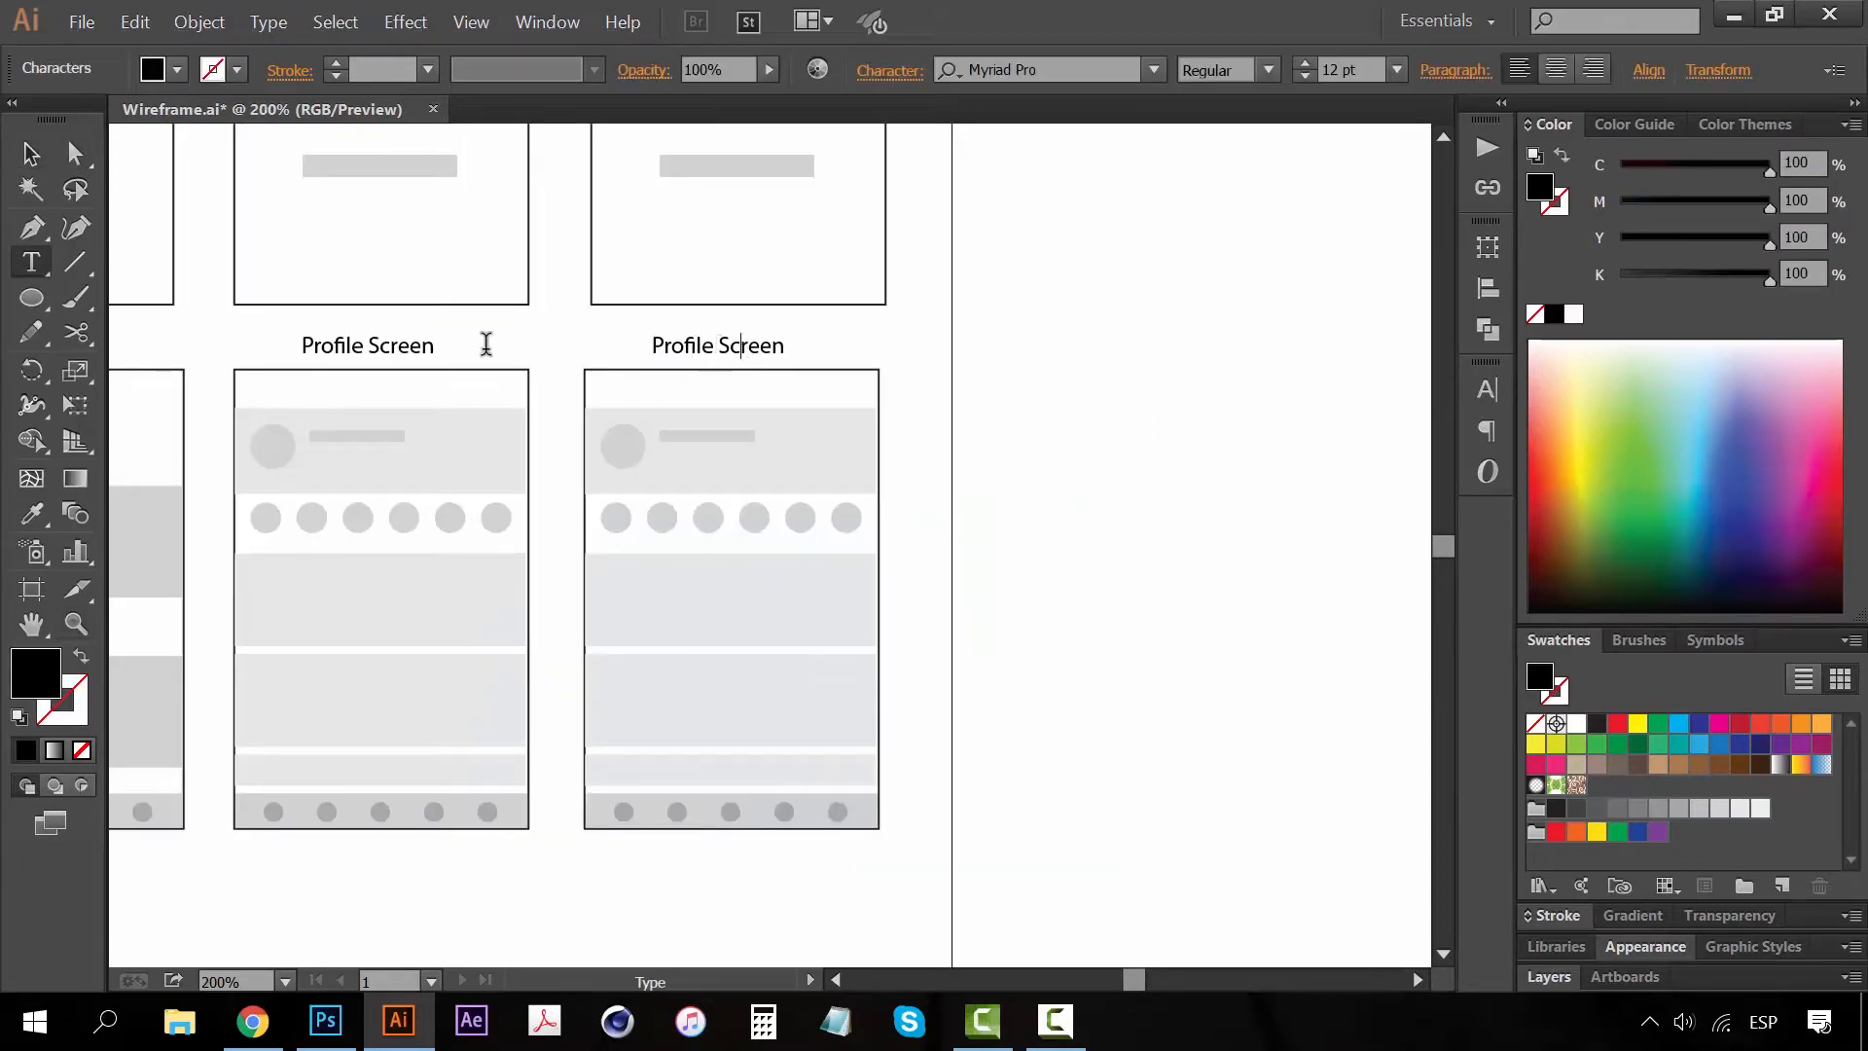
type("Friend List")
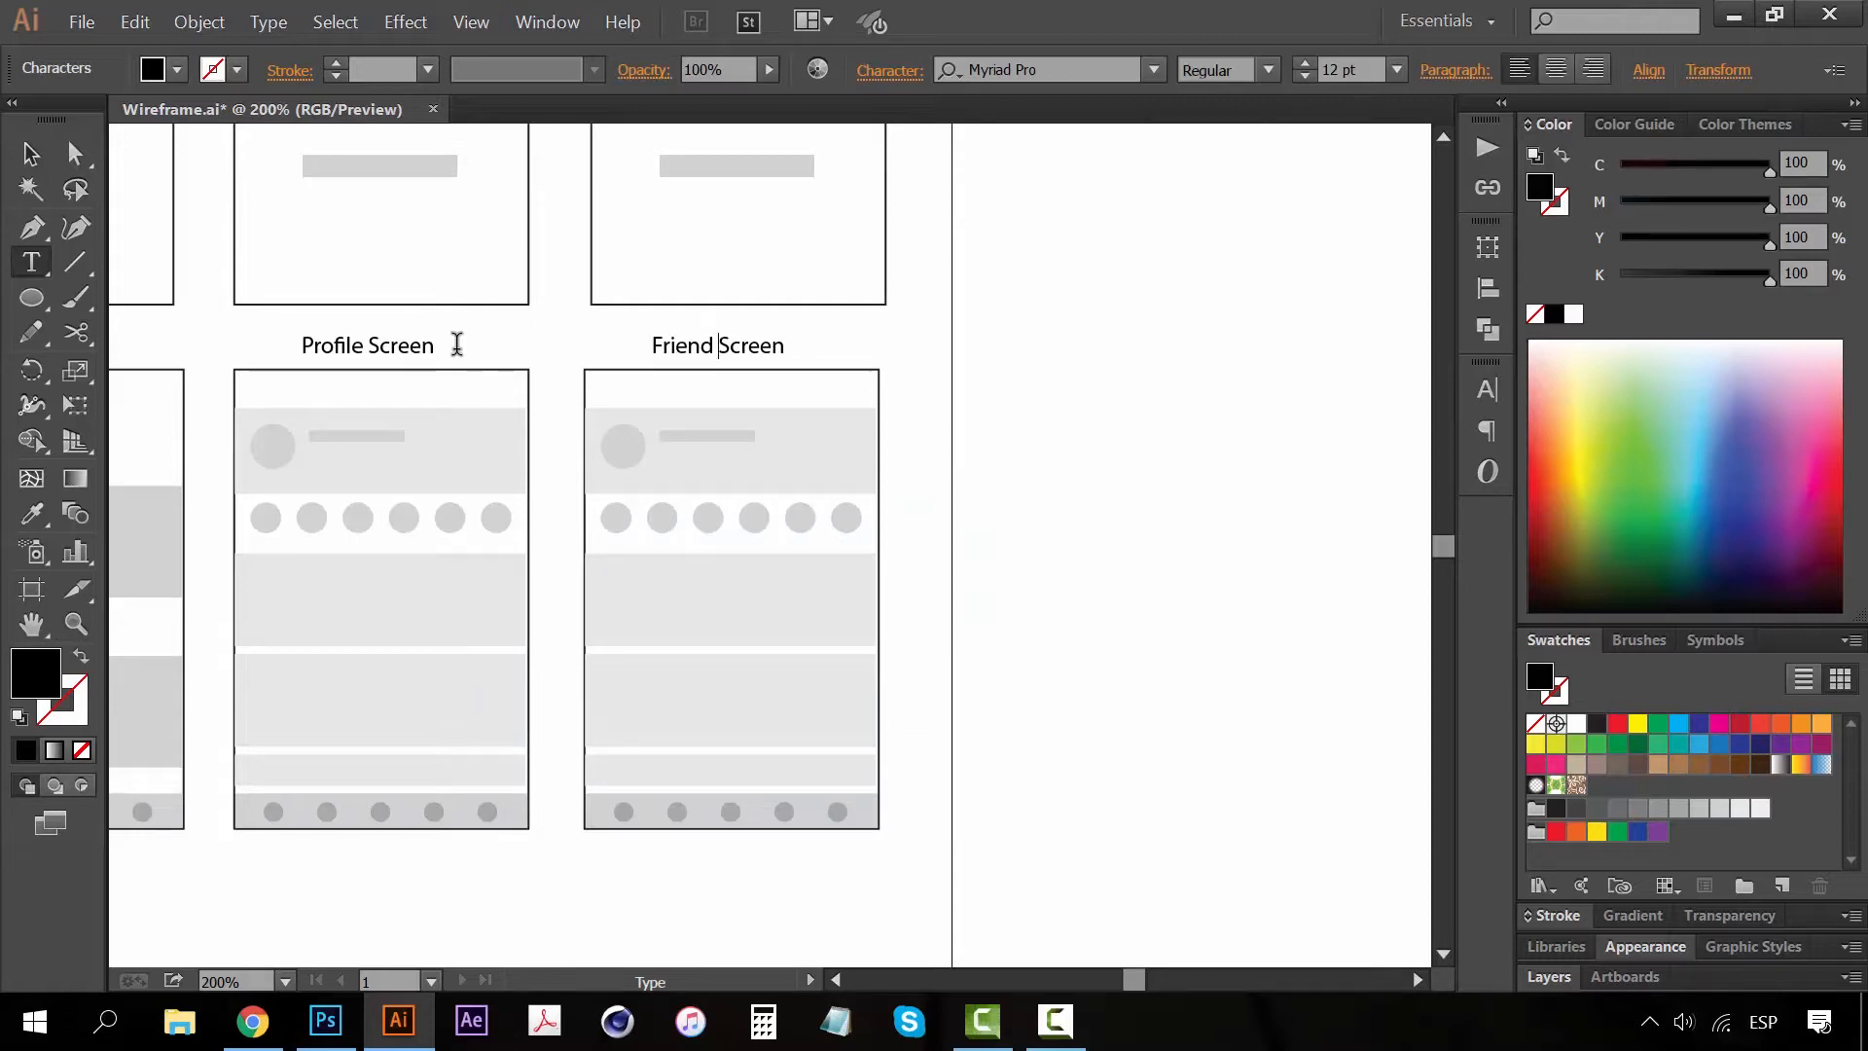
left_click(28, 153)
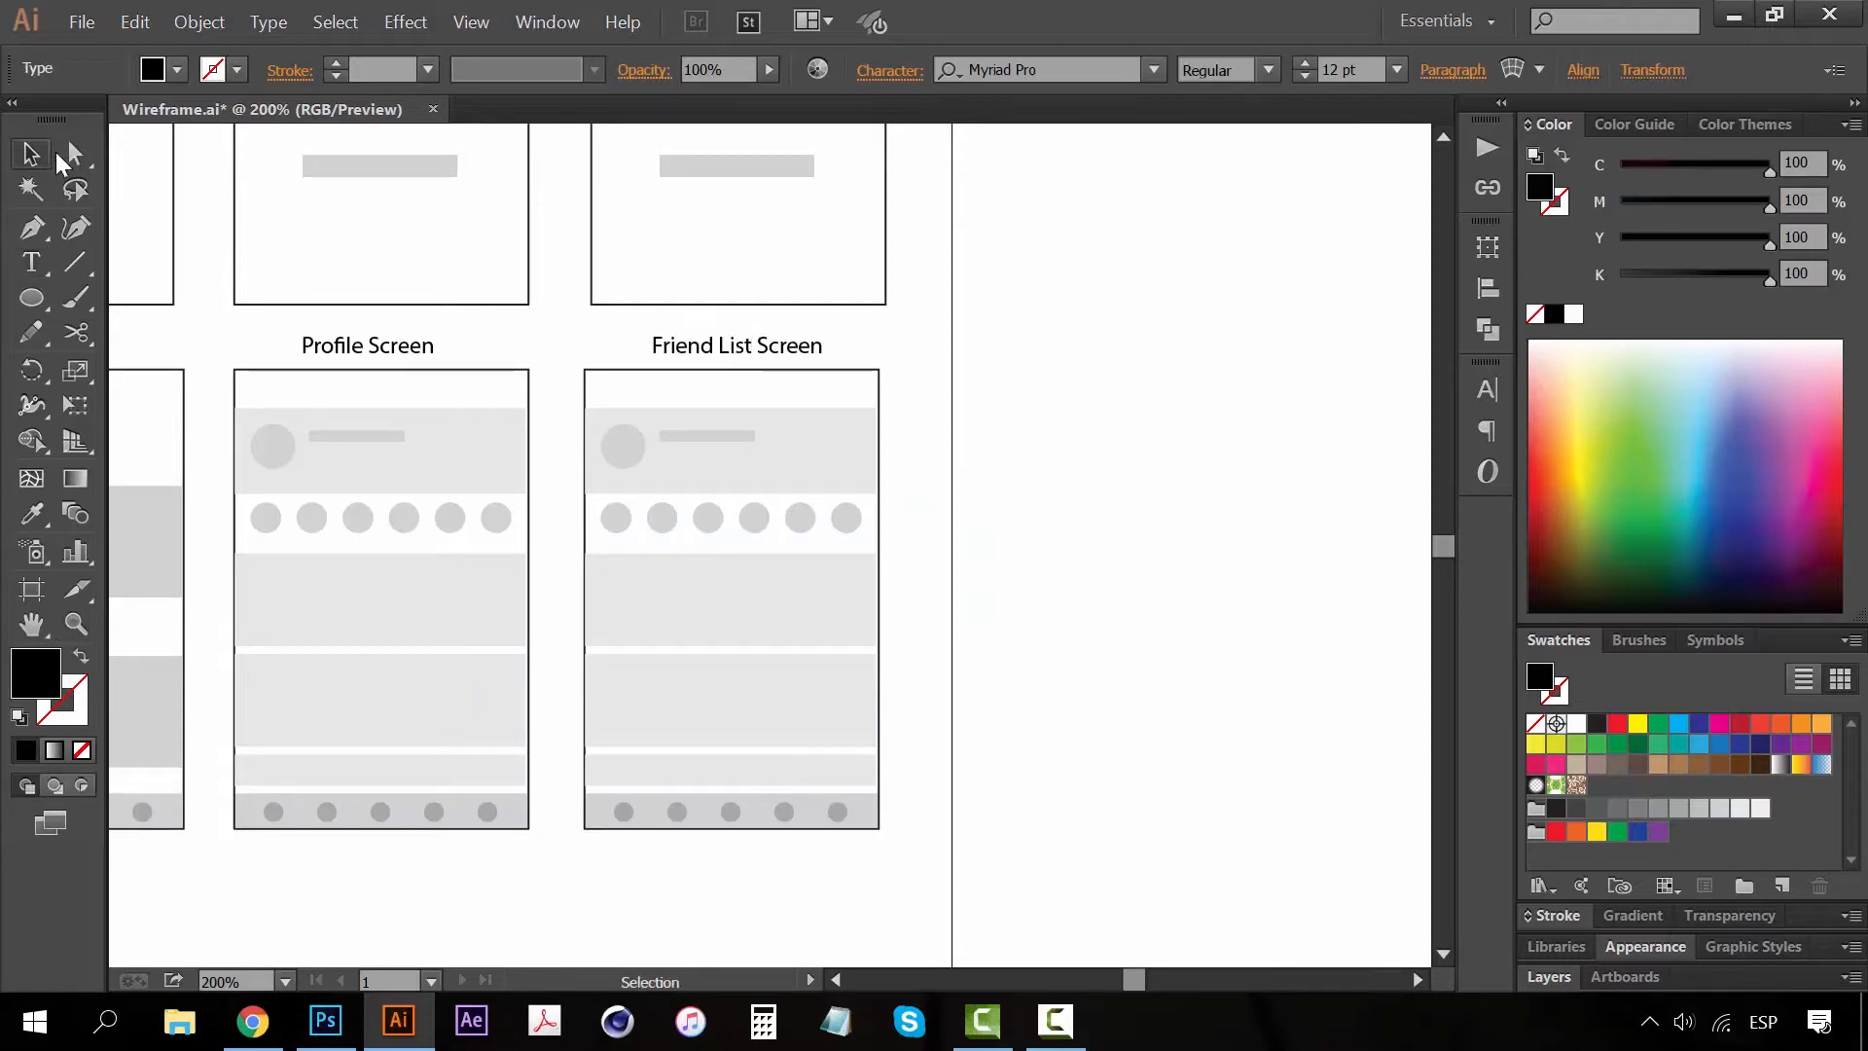
key("Left")
key("Left")
key("Left")
left_click(1071, 521)
Delete the three light grey content rectangles between the circle row and the footer of the Friend List Screen
key("z")
left_click(722, 663)
left_click_drag(722, 663, 654, 846)
key("v")
left_click(750, 864)
key("Delete")
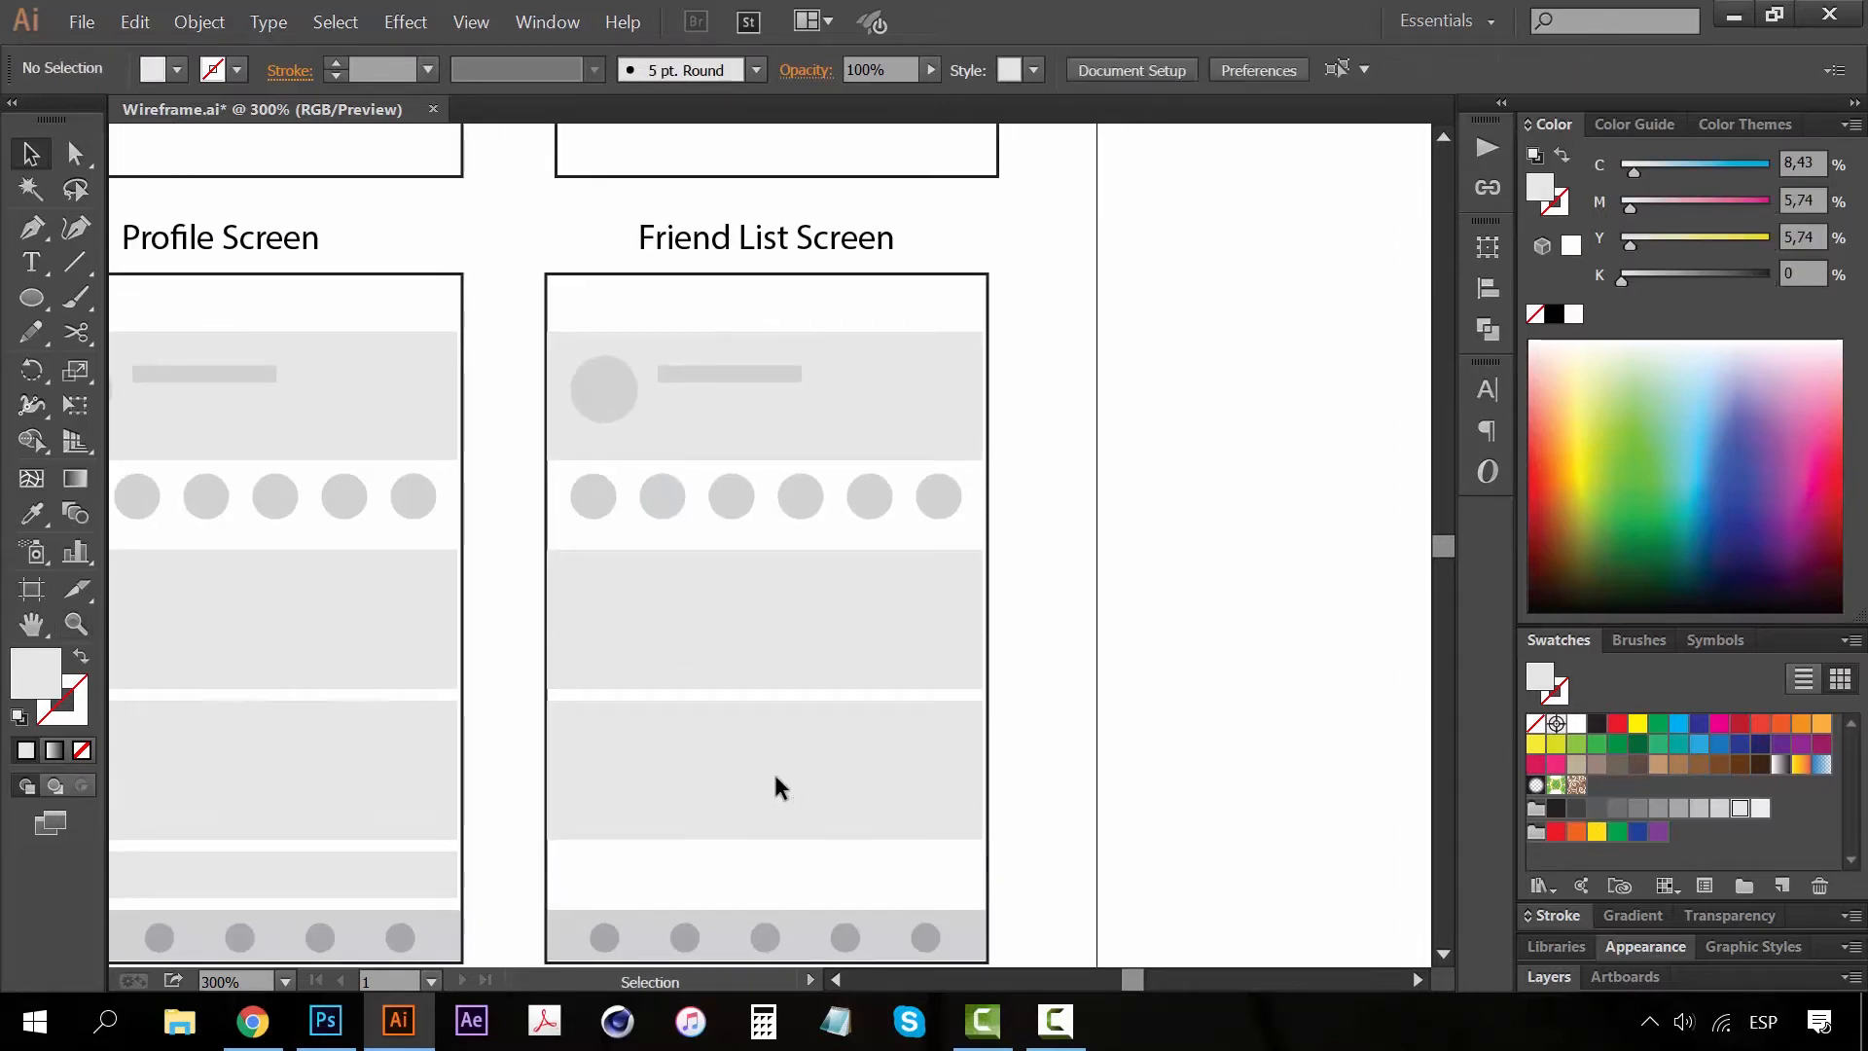
left_click(772, 768)
key("Delete")
left_click(801, 628)
key("Delete")
Delete the name bar and avatar circle from the Friend List Screen's header and select the header rectangle
left_click(799, 496)
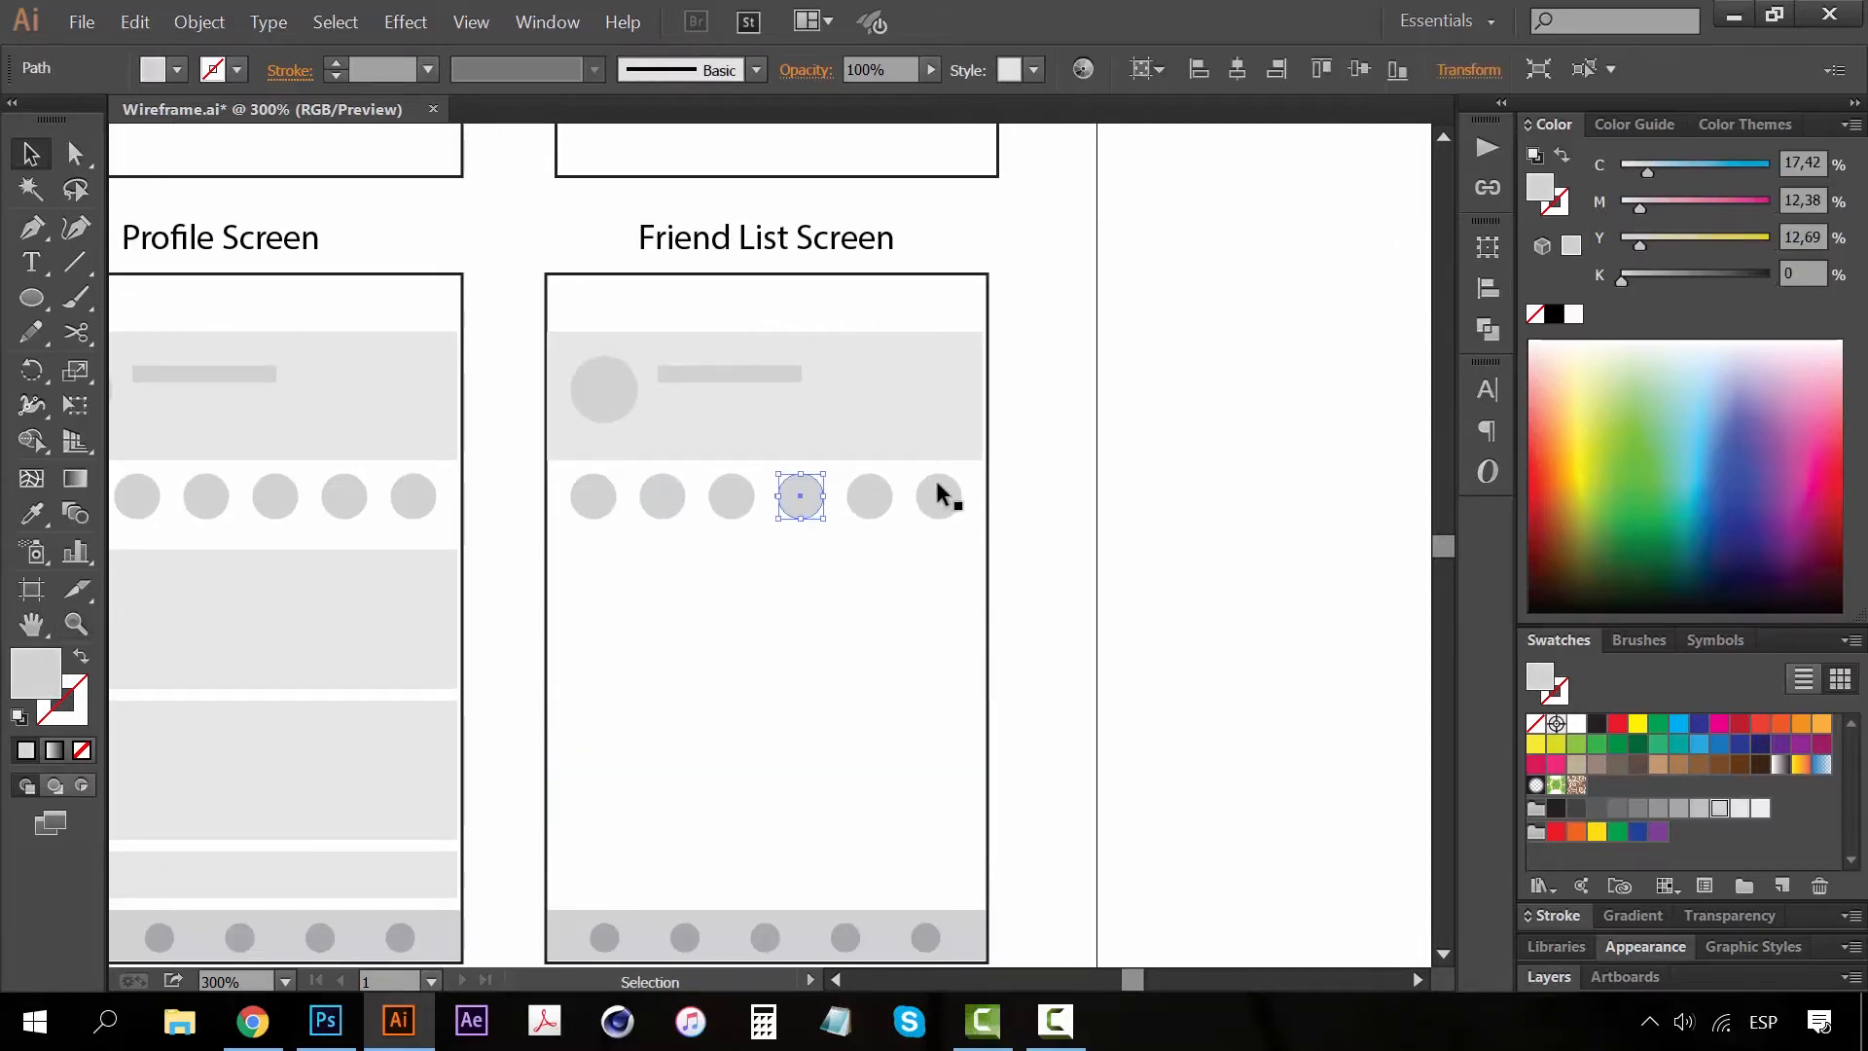
left_click(774, 368)
left_click(725, 374)
key("Delete")
left_click(605, 389)
key("Delete")
left_click(847, 450)
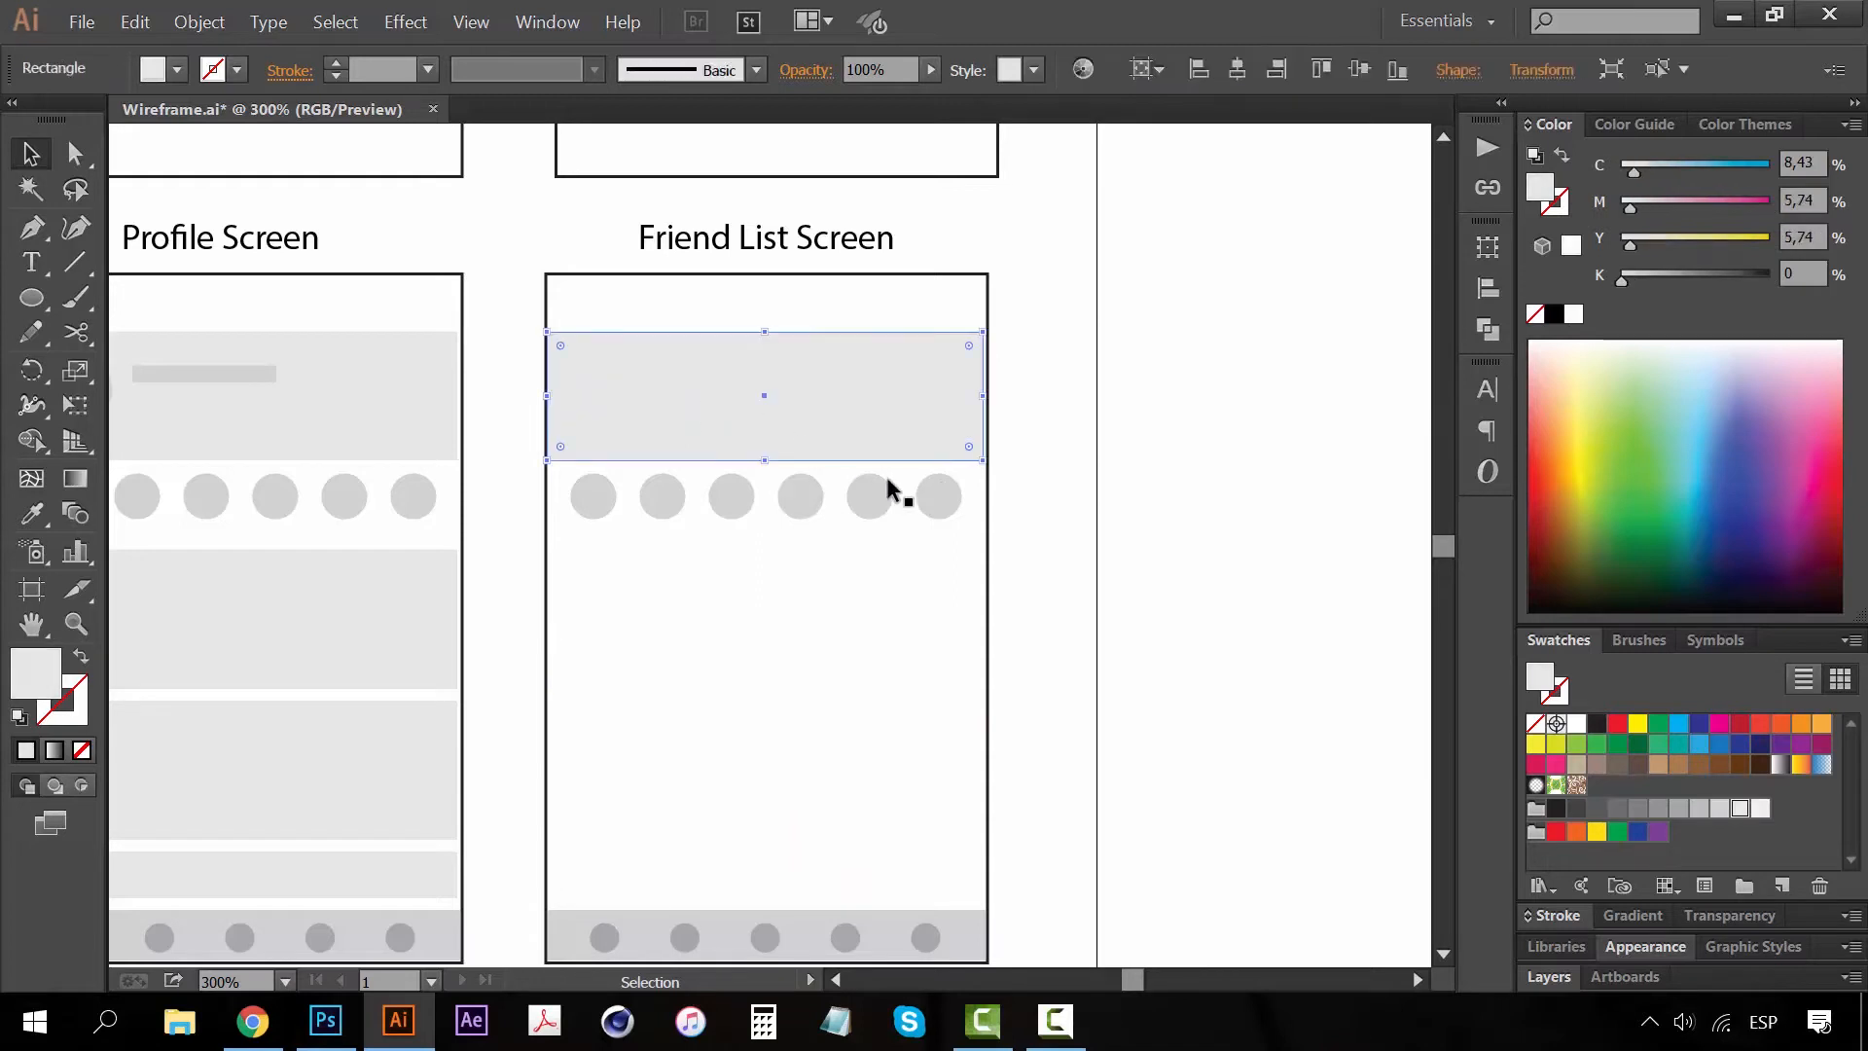
Delete the header rectangle and the three rightmost circles of the row in the Friend List Screen
key("Delete")
left_click(924, 494)
key("Delete")
left_click(869, 494)
key("Delete")
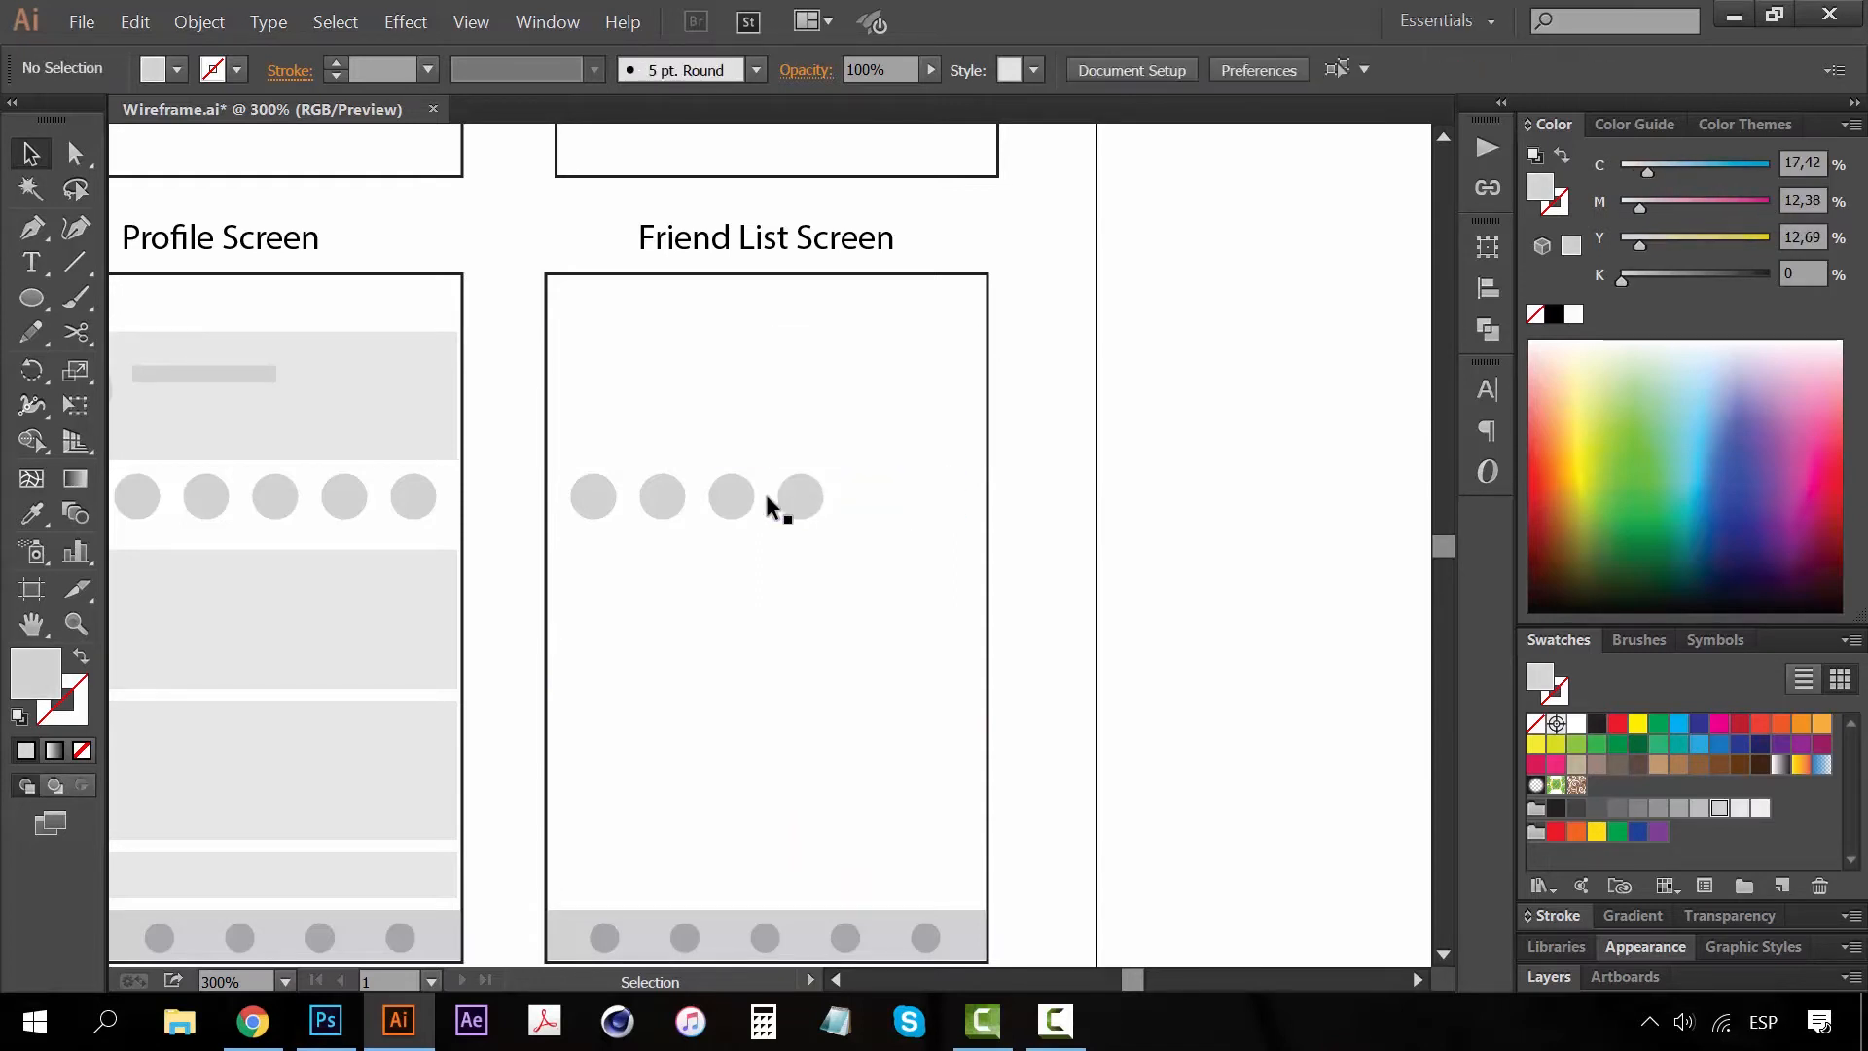
left_click(769, 498)
left_click(798, 491)
key("Delete")
Enlarge and evenly space the three remaining circles across the Friend List Screen, then duplicate the row downwards to make four rows
left_click(731, 494)
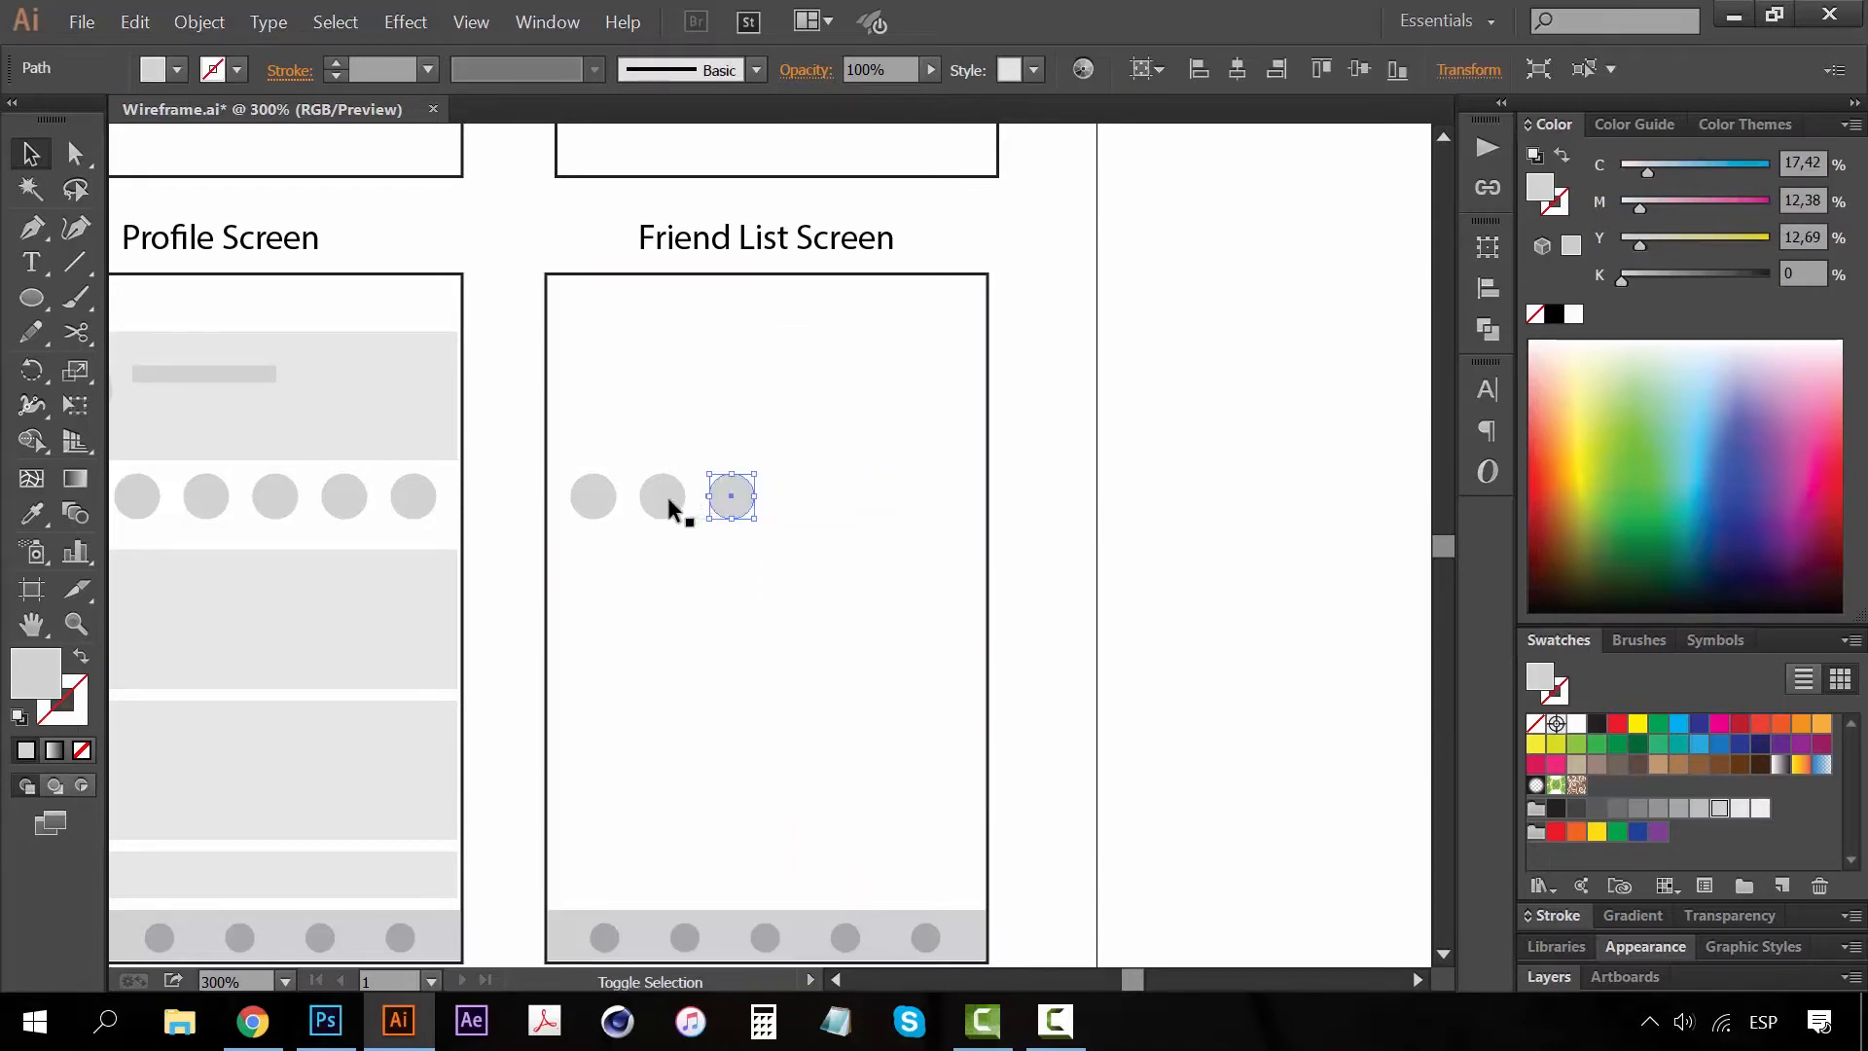
left_click(662, 497, "shift")
left_click(596, 497, "shift")
left_click_drag(779, 463, 802, 612)
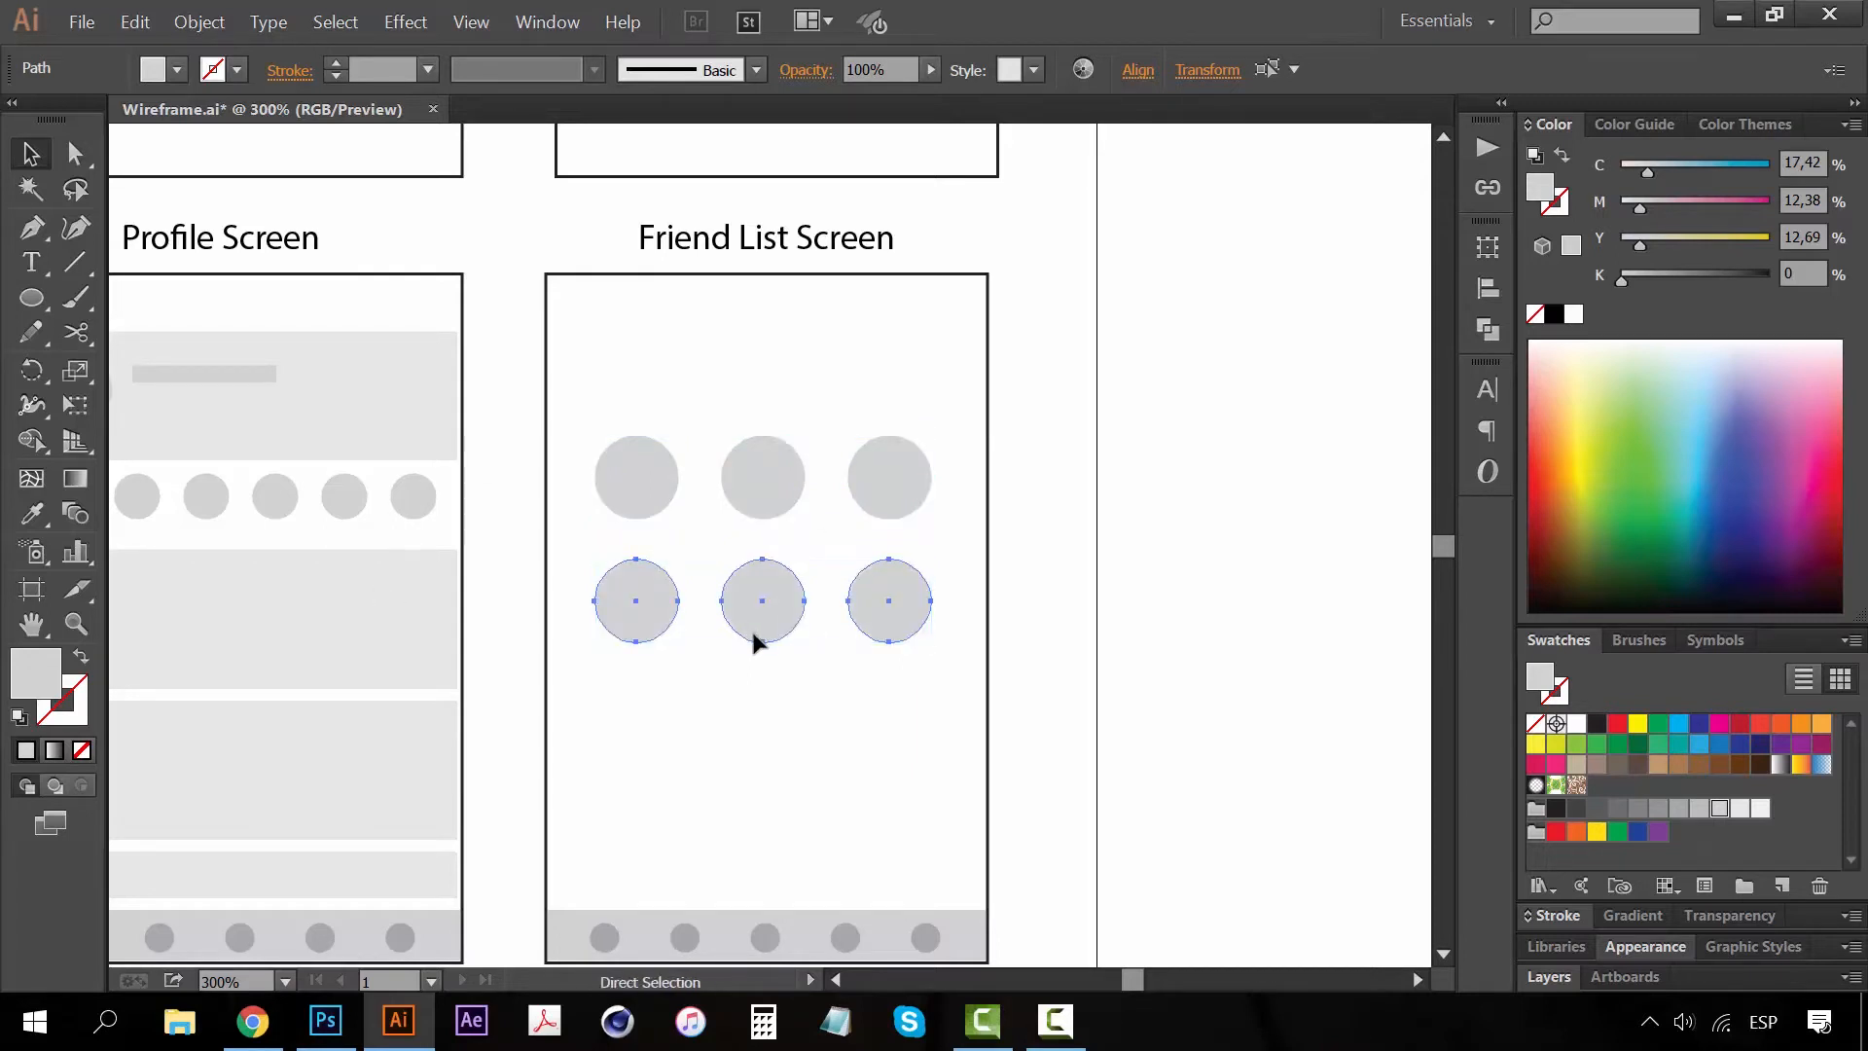
key("ctrl+d")
key("ctrl+d")
Select all twelve circles and shift the grid up to centre it between the Friend List Screen's top edge and footer
left_click(876, 744, "shift")
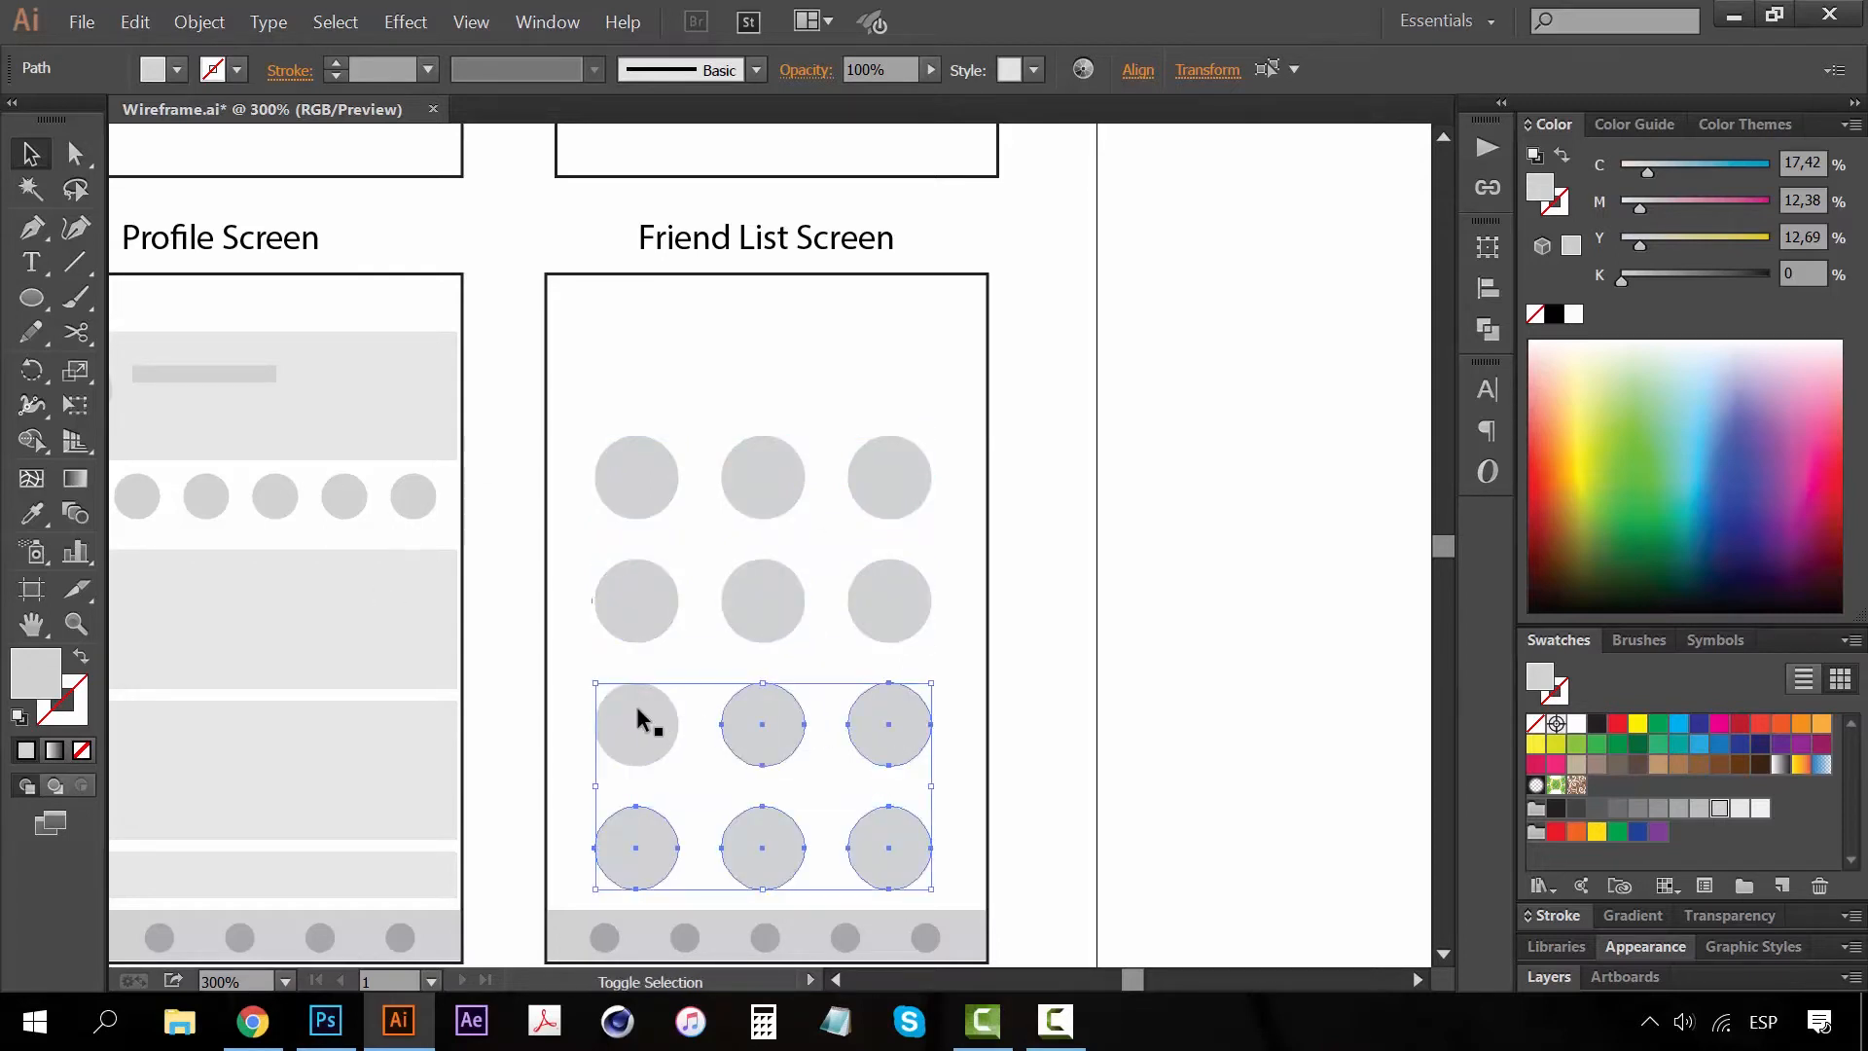
left_click(637, 604, "shift")
left_click(897, 488, "shift")
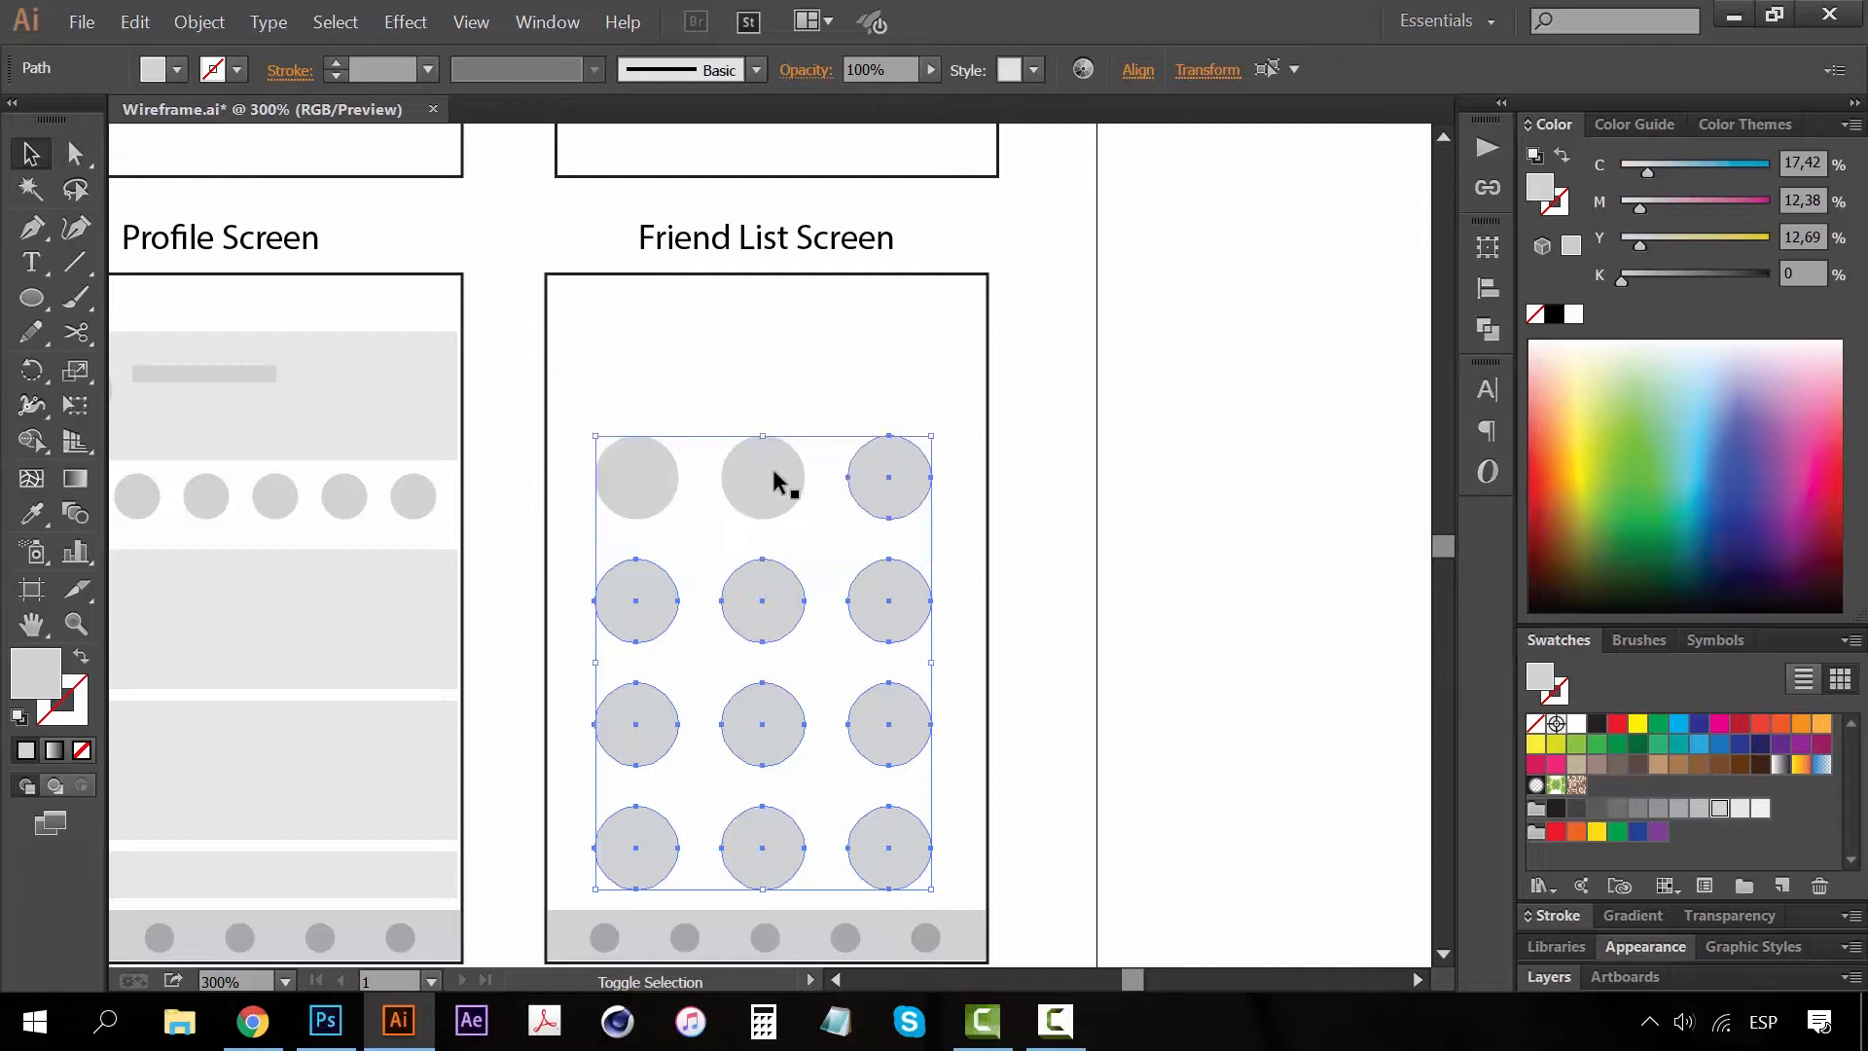
left_click(775, 484, "shift")
left_click(607, 465, "shift")
left_click_drag(775, 487, 770, 460)
key("Up")
key("Up")
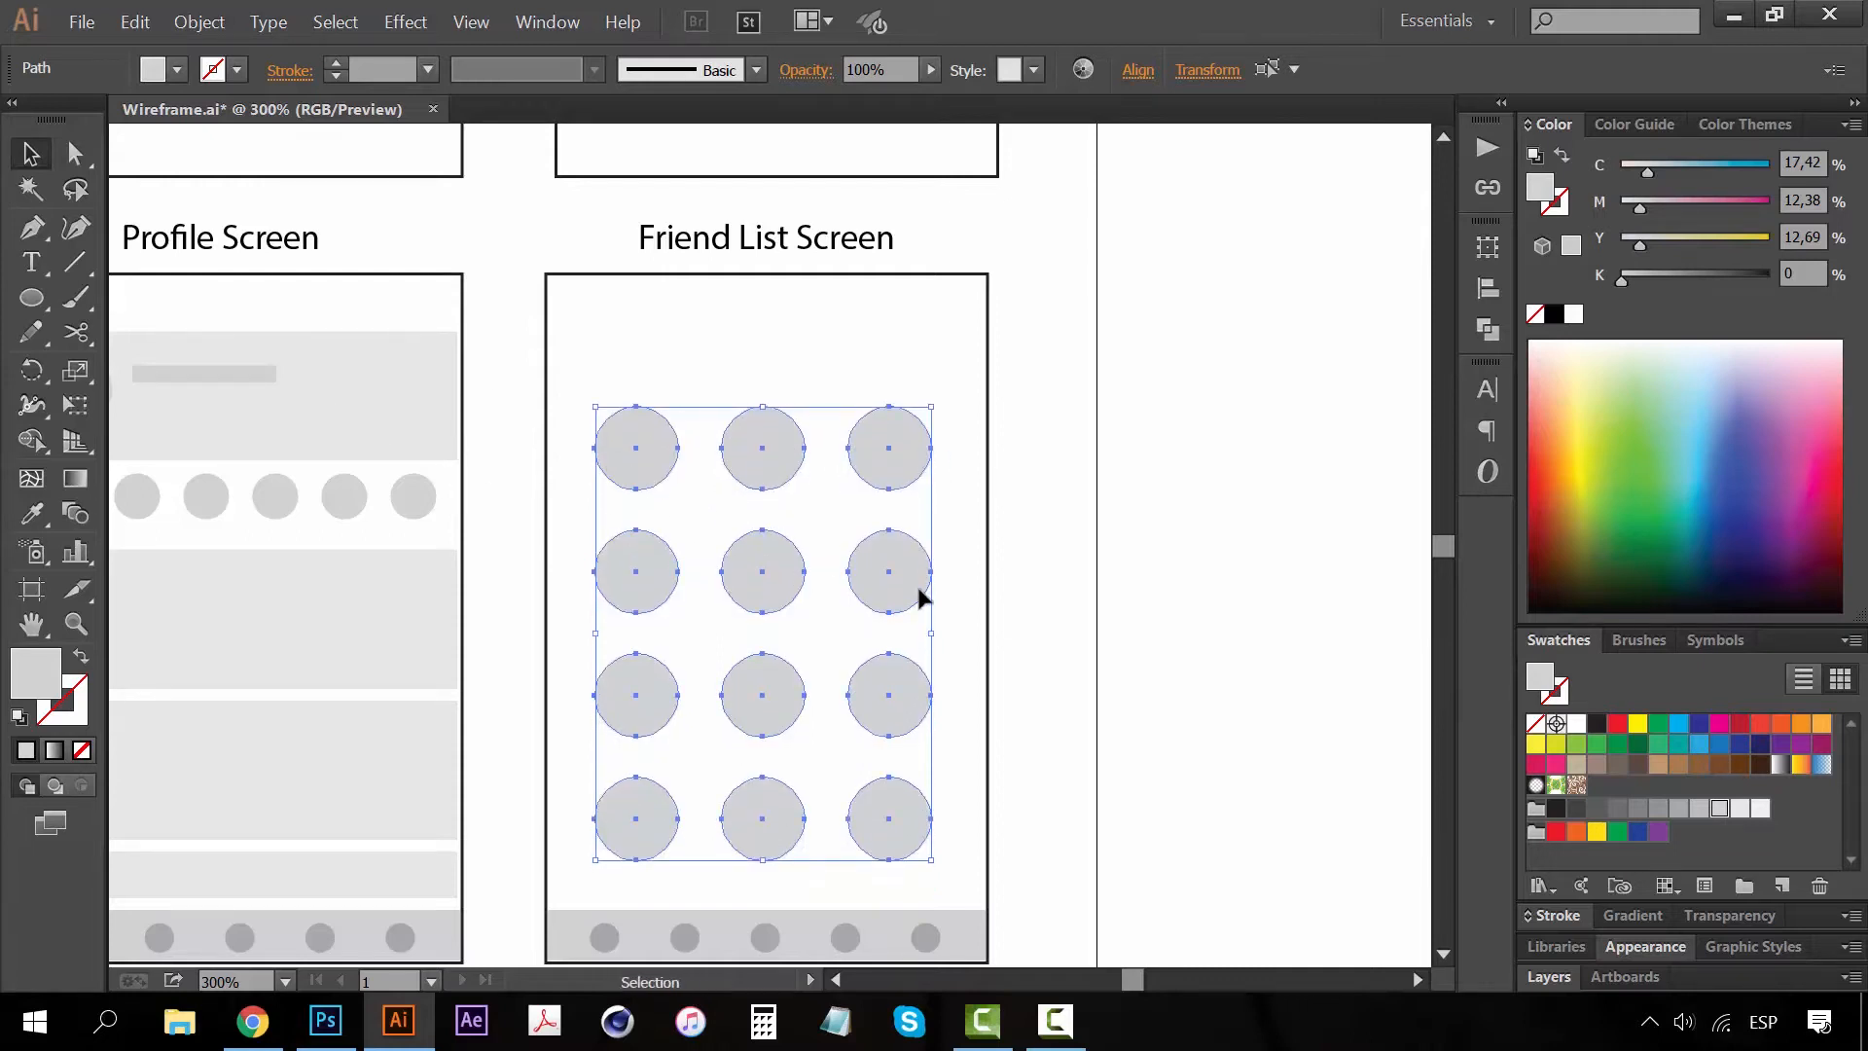
key("Up")
Group the Friend List Screen, the Profile Screen and the Dashboard separately, each together with its title
key("z")
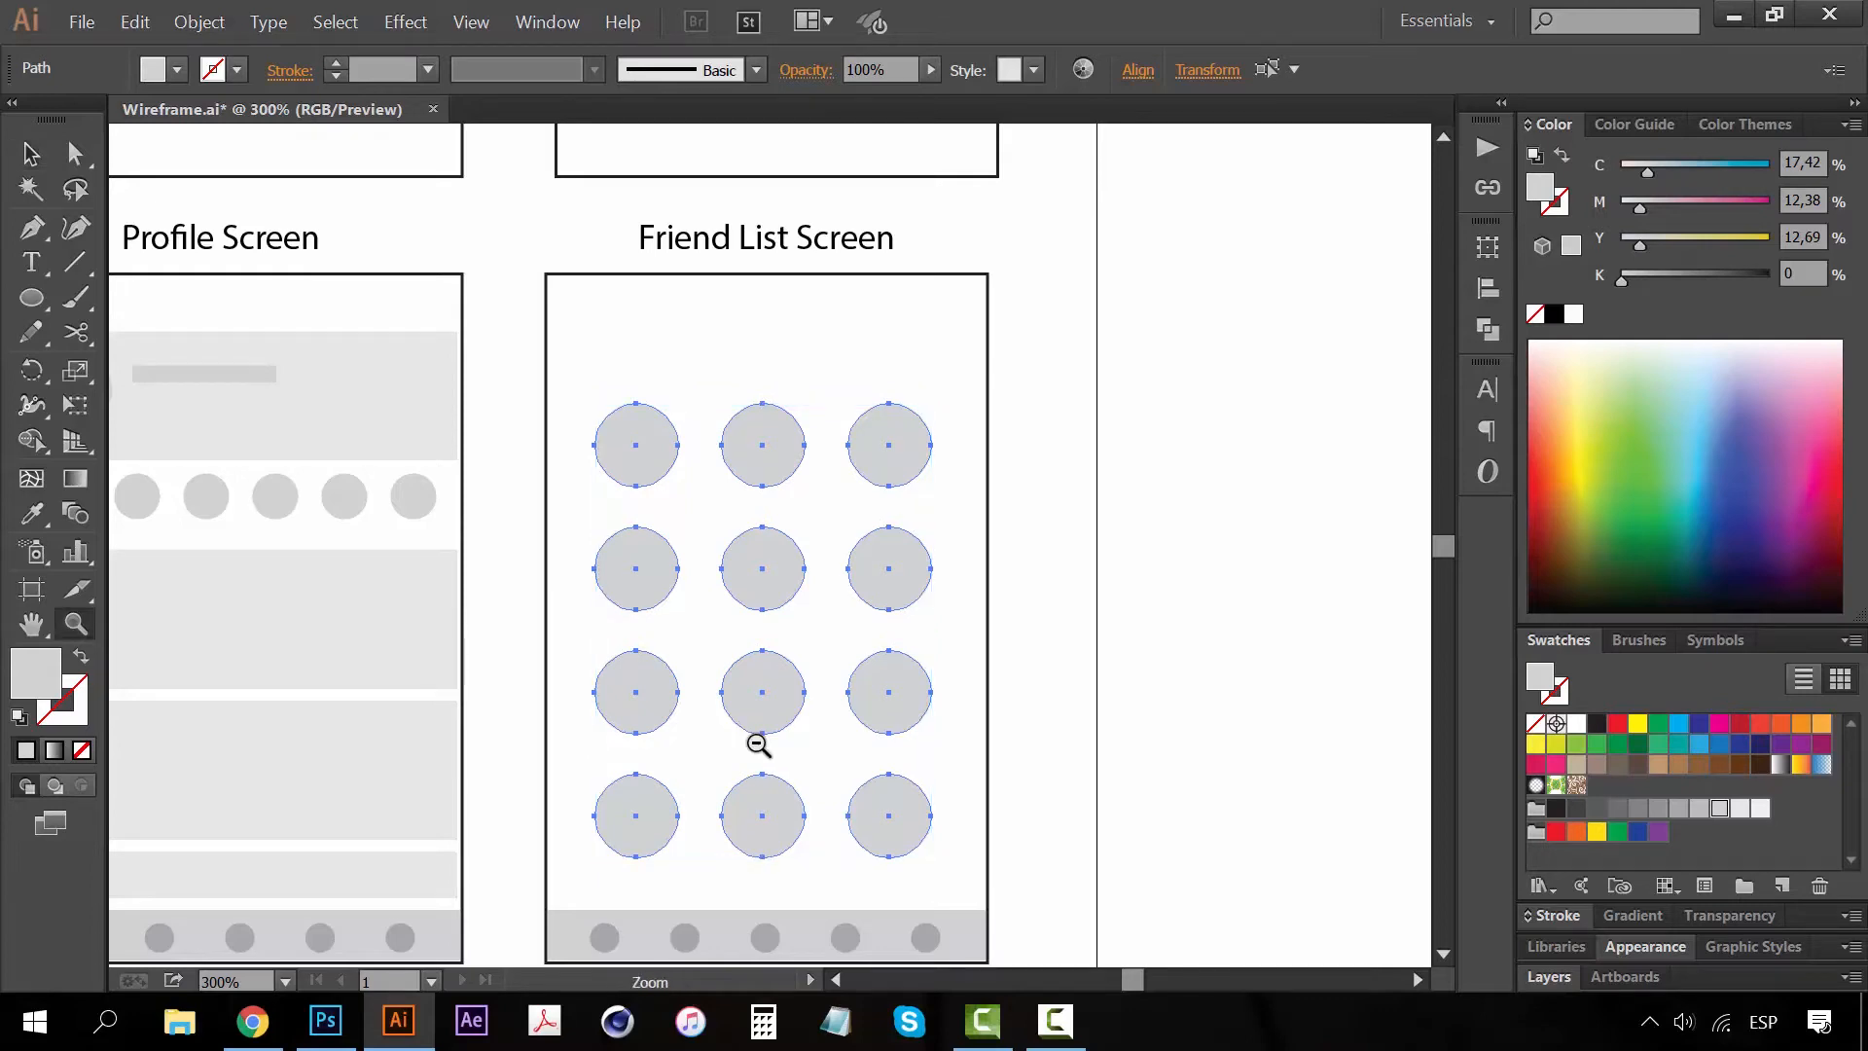
left_click(759, 743, "alt")
left_click(759, 739, "alt")
left_click(796, 679, "alt")
key("v")
left_click(778, 652)
left_click_drag(670, 569, 693, 663)
left_click_drag(715, 592, 766, 904)
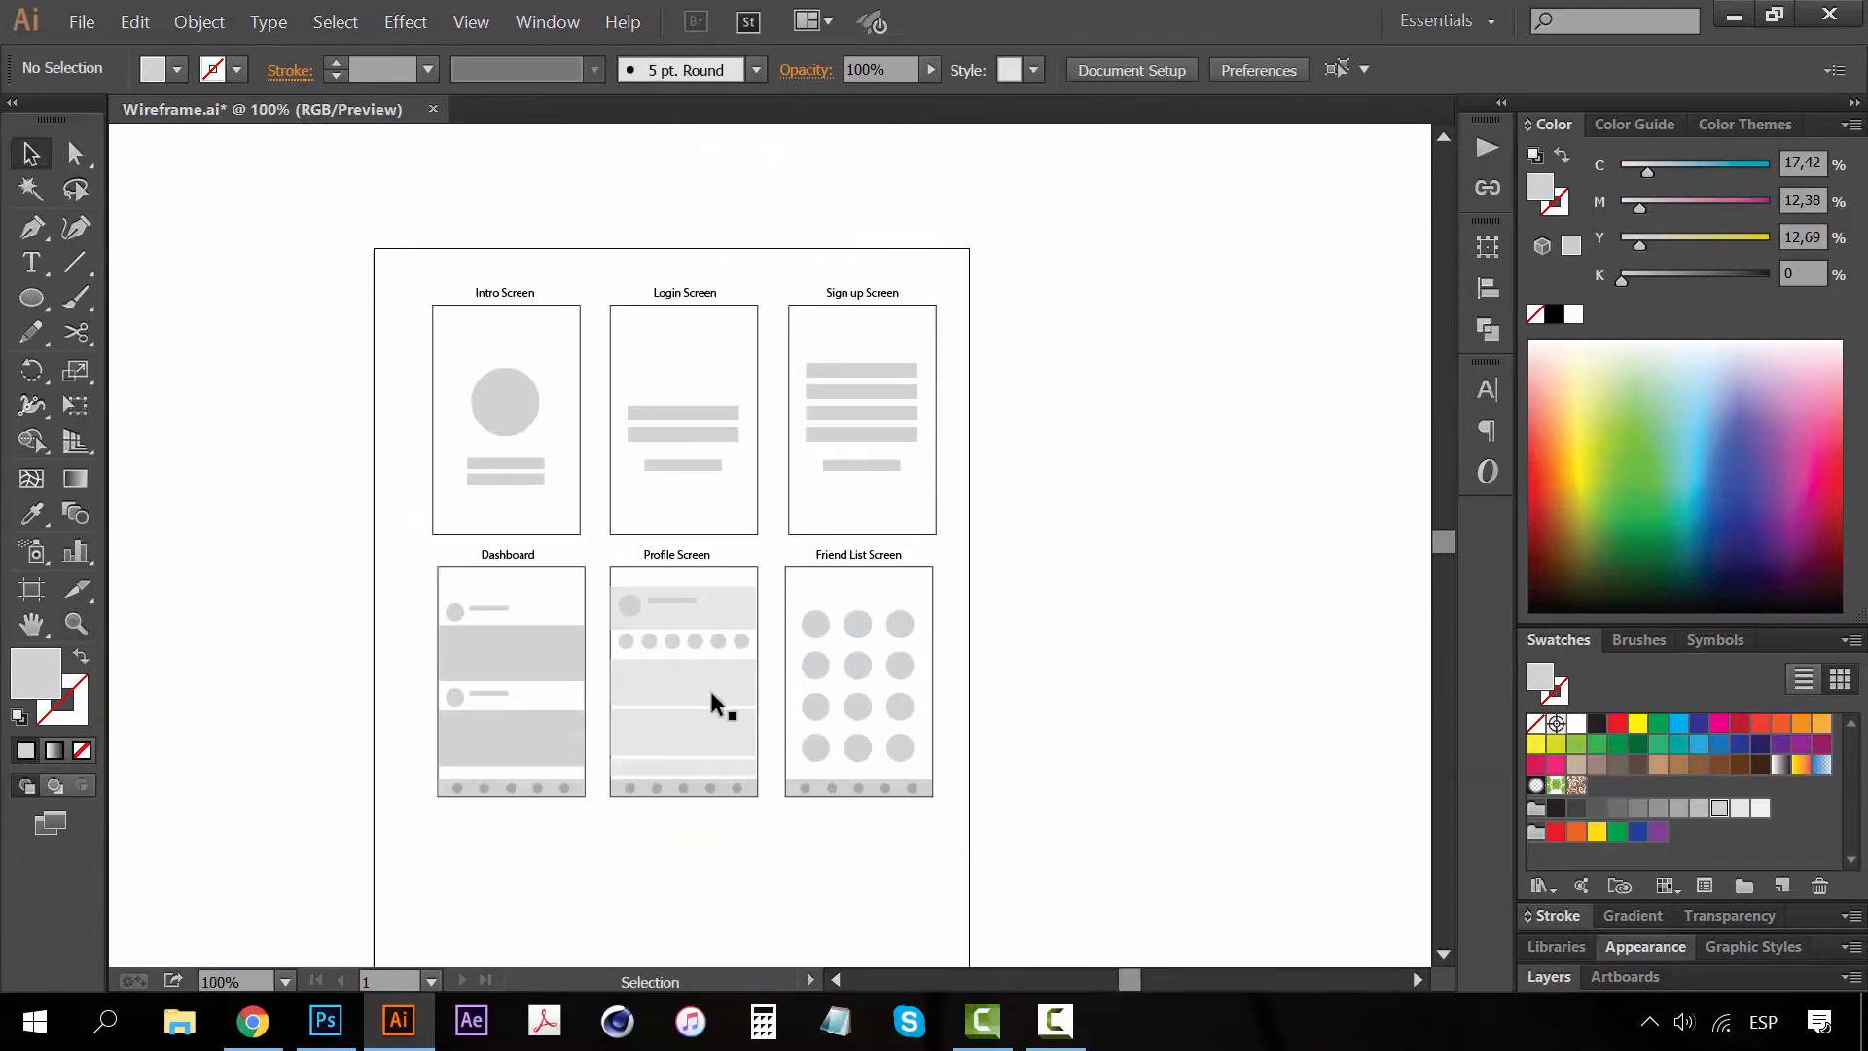
key("s")
key("z")
left_click(681, 608)
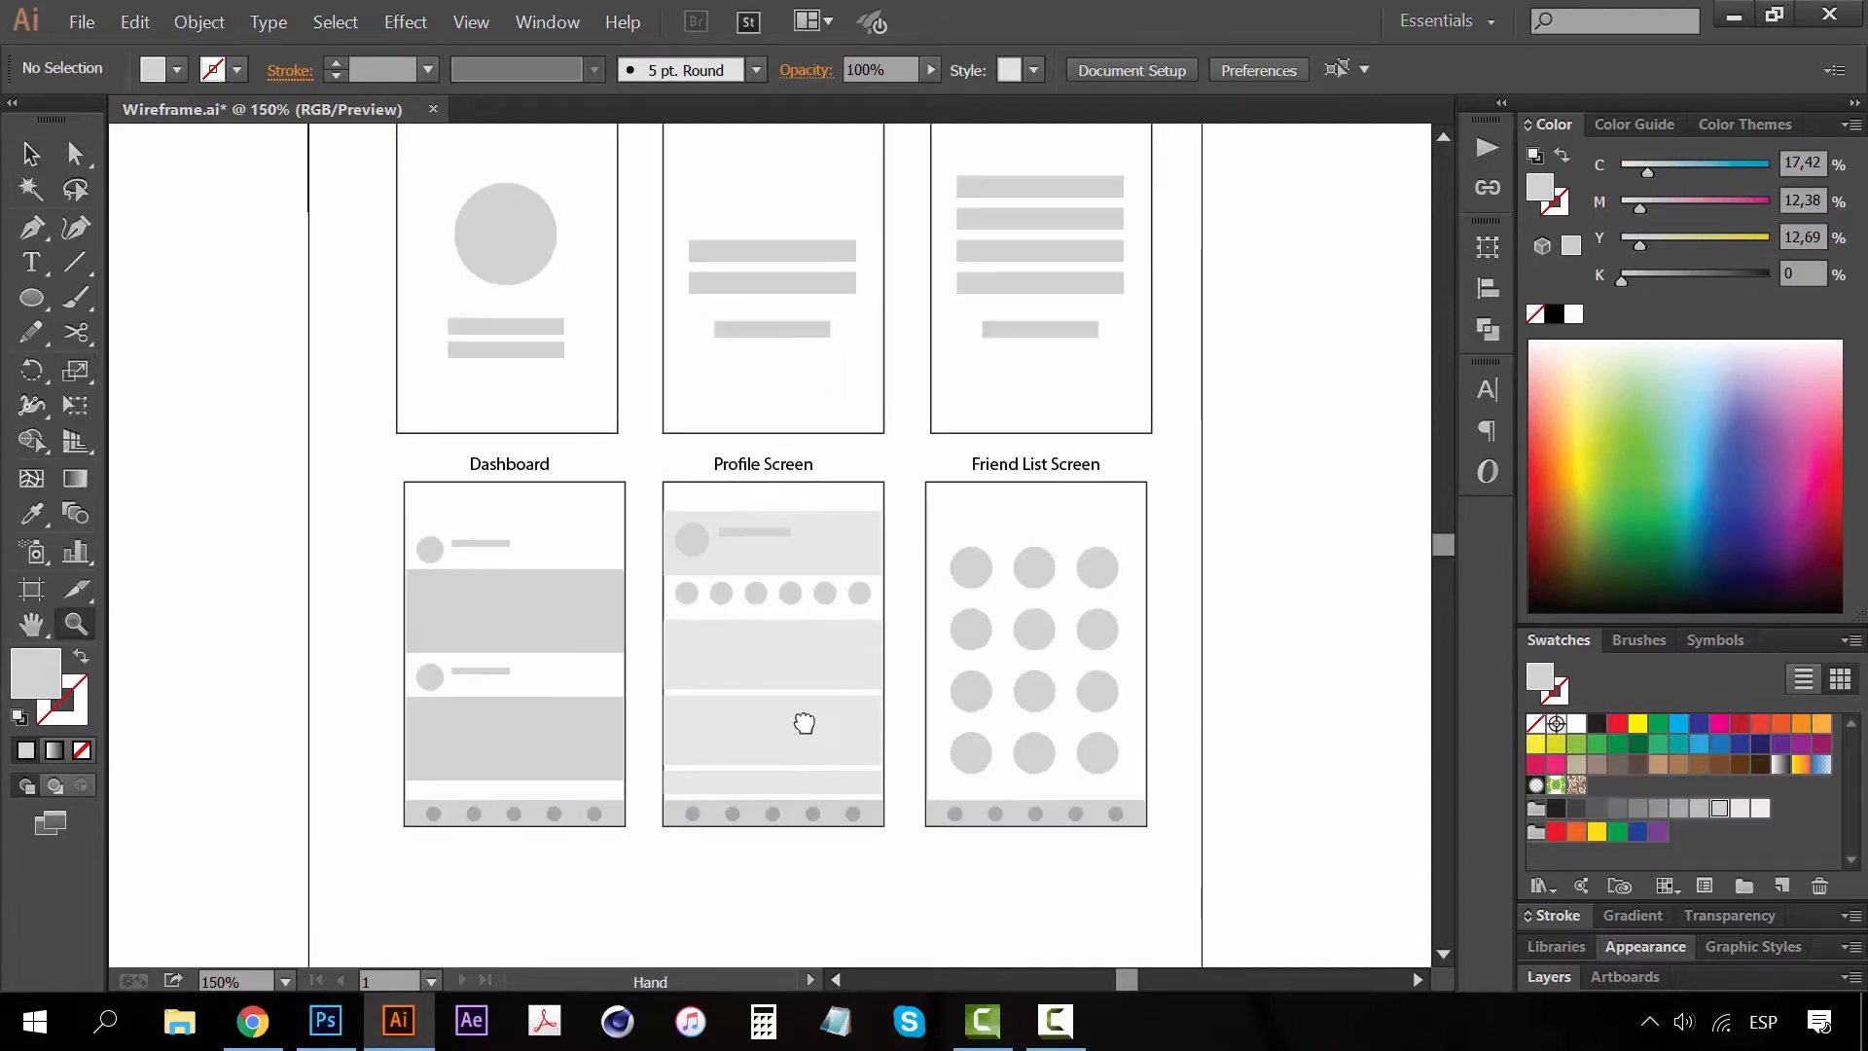
left_click_drag(803, 723, 719, 702)
key("v")
left_click_drag(1110, 849, 821, 418)
left_click_drag(786, 844, 580, 428)
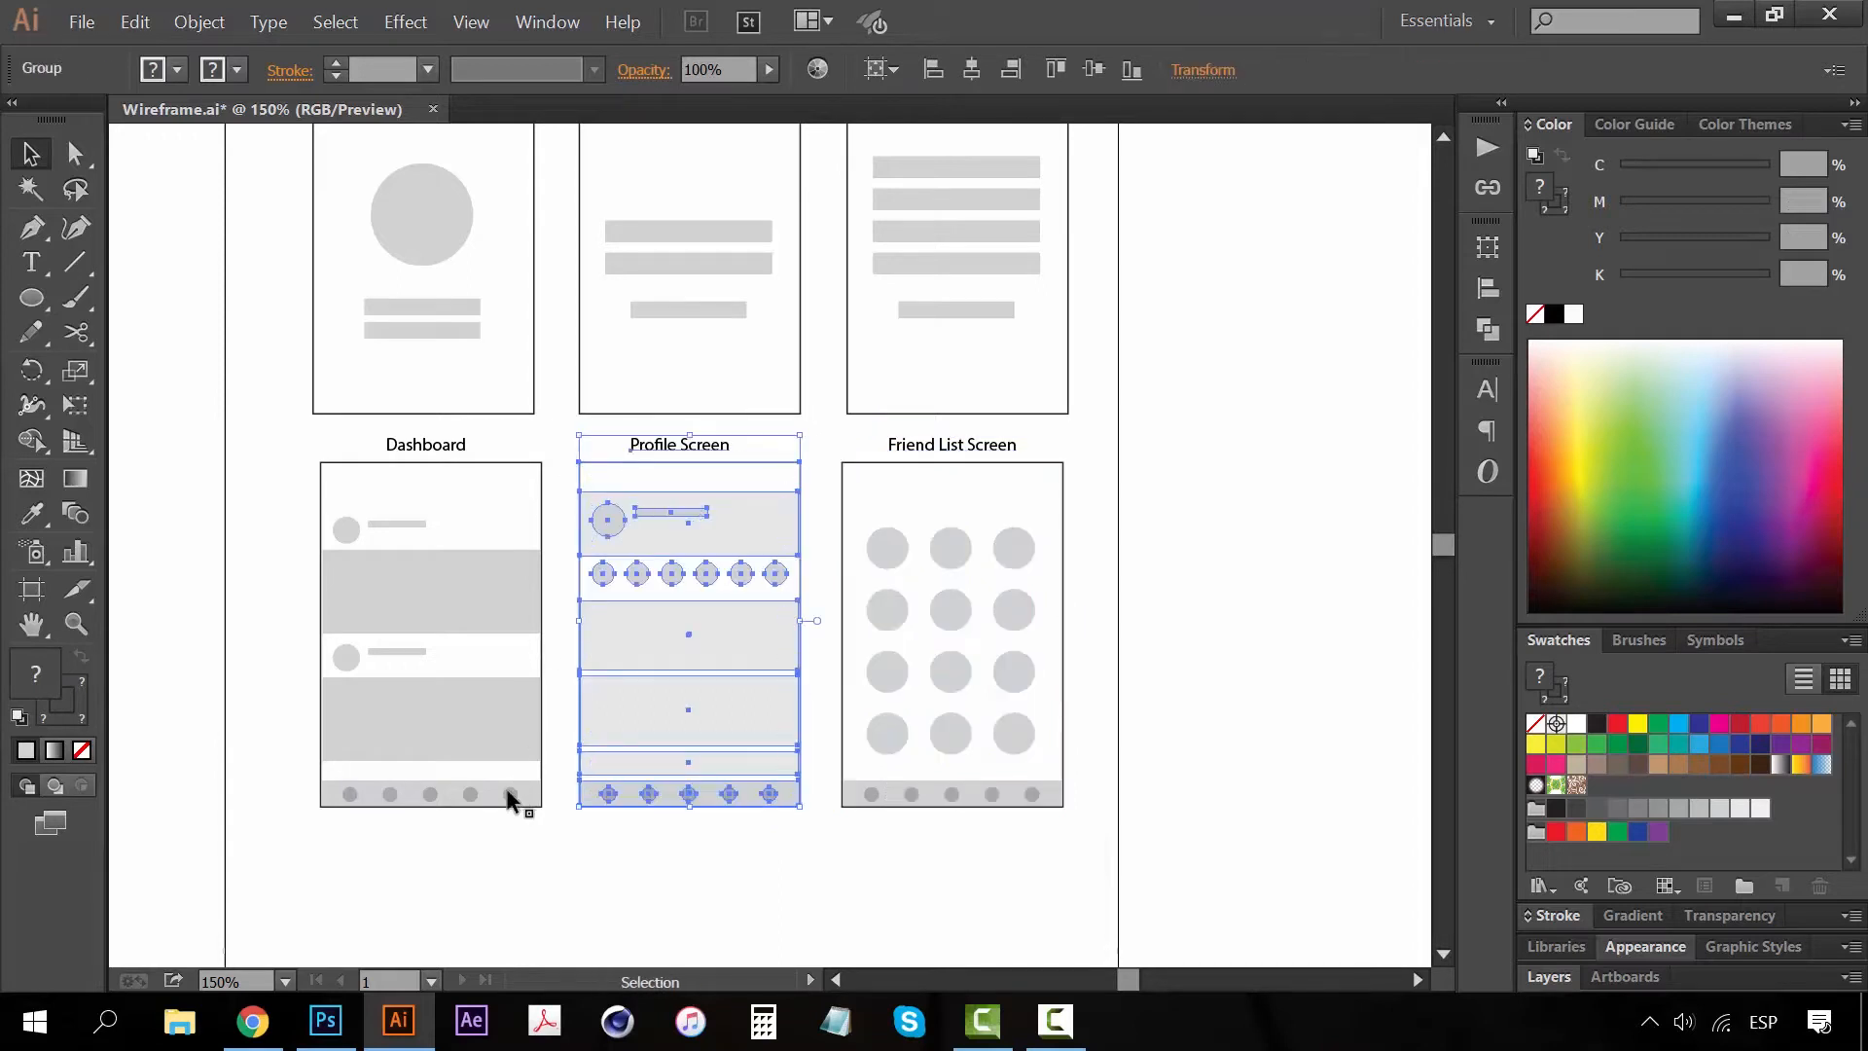
left_click_drag(545, 838, 313, 430)
key("space")
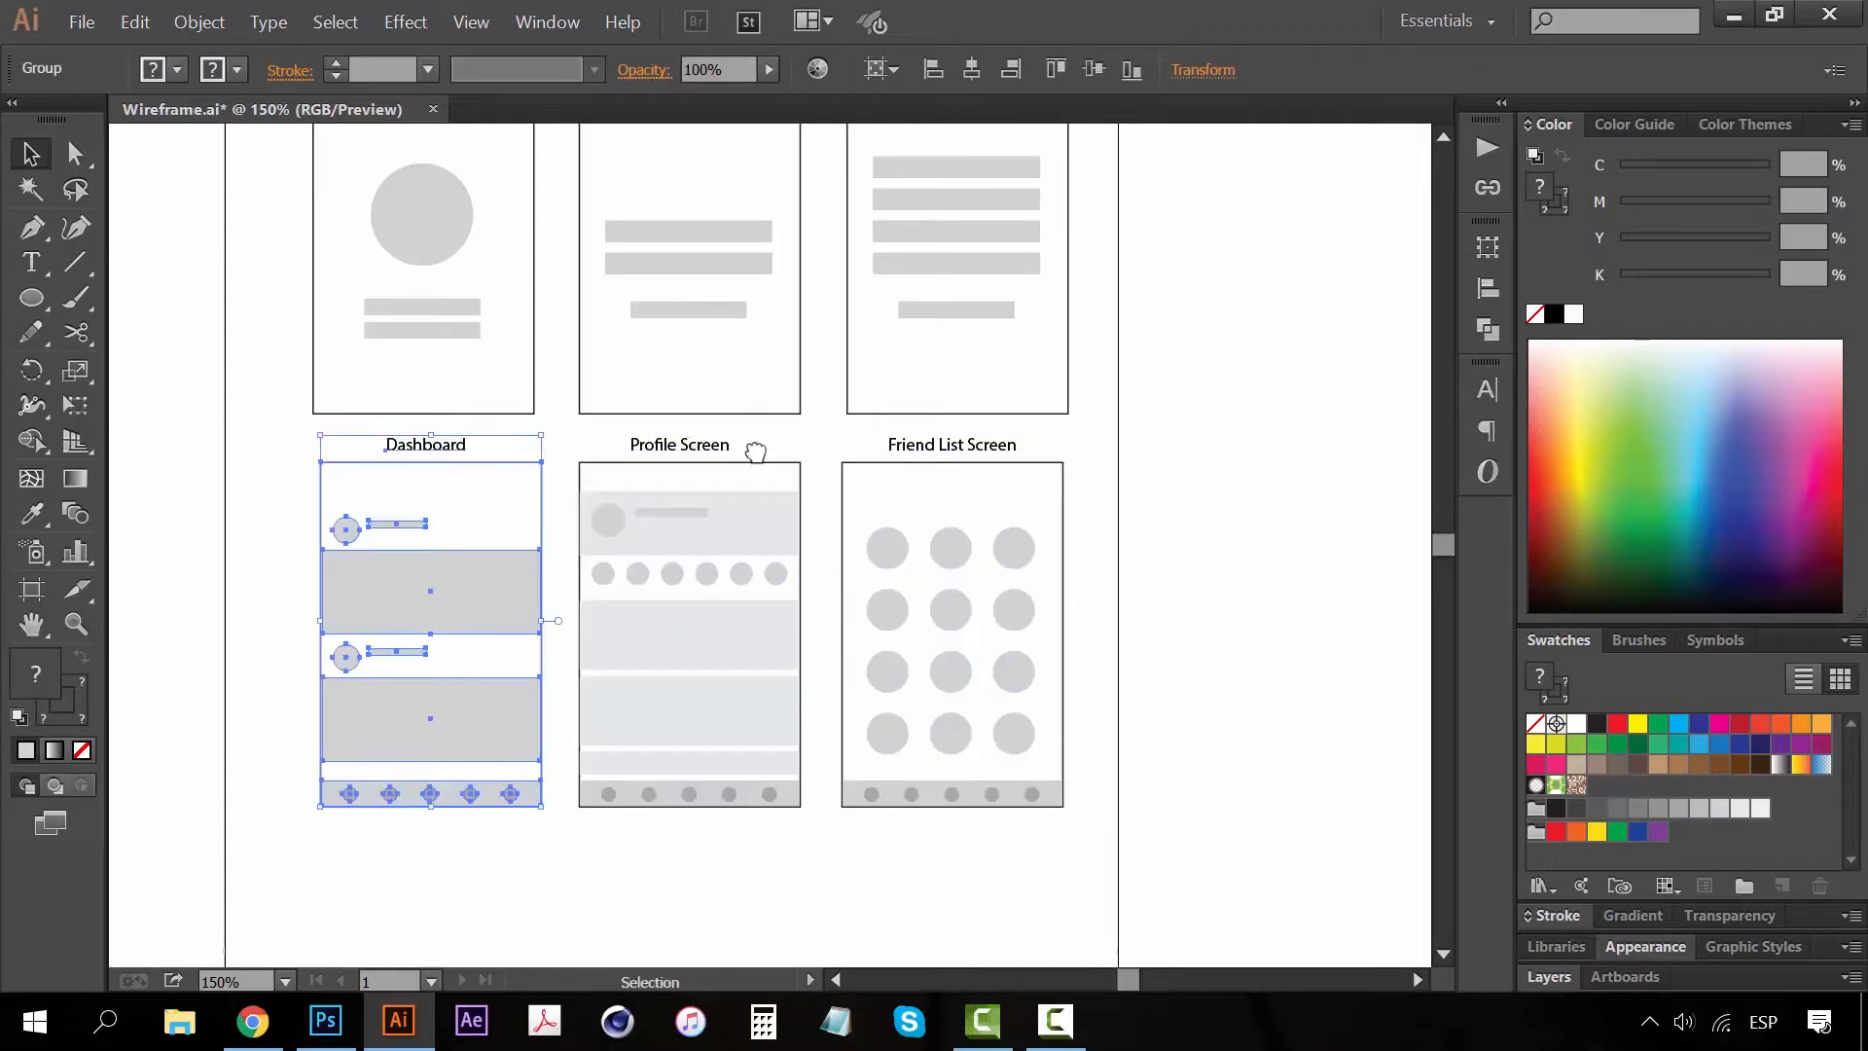
Group the Sign up, Login and Intro screens separately, each together with its title
left_click_drag(968, 243, 986, 545)
left_click(985, 378)
left_click_drag(1108, 303, 877, 628)
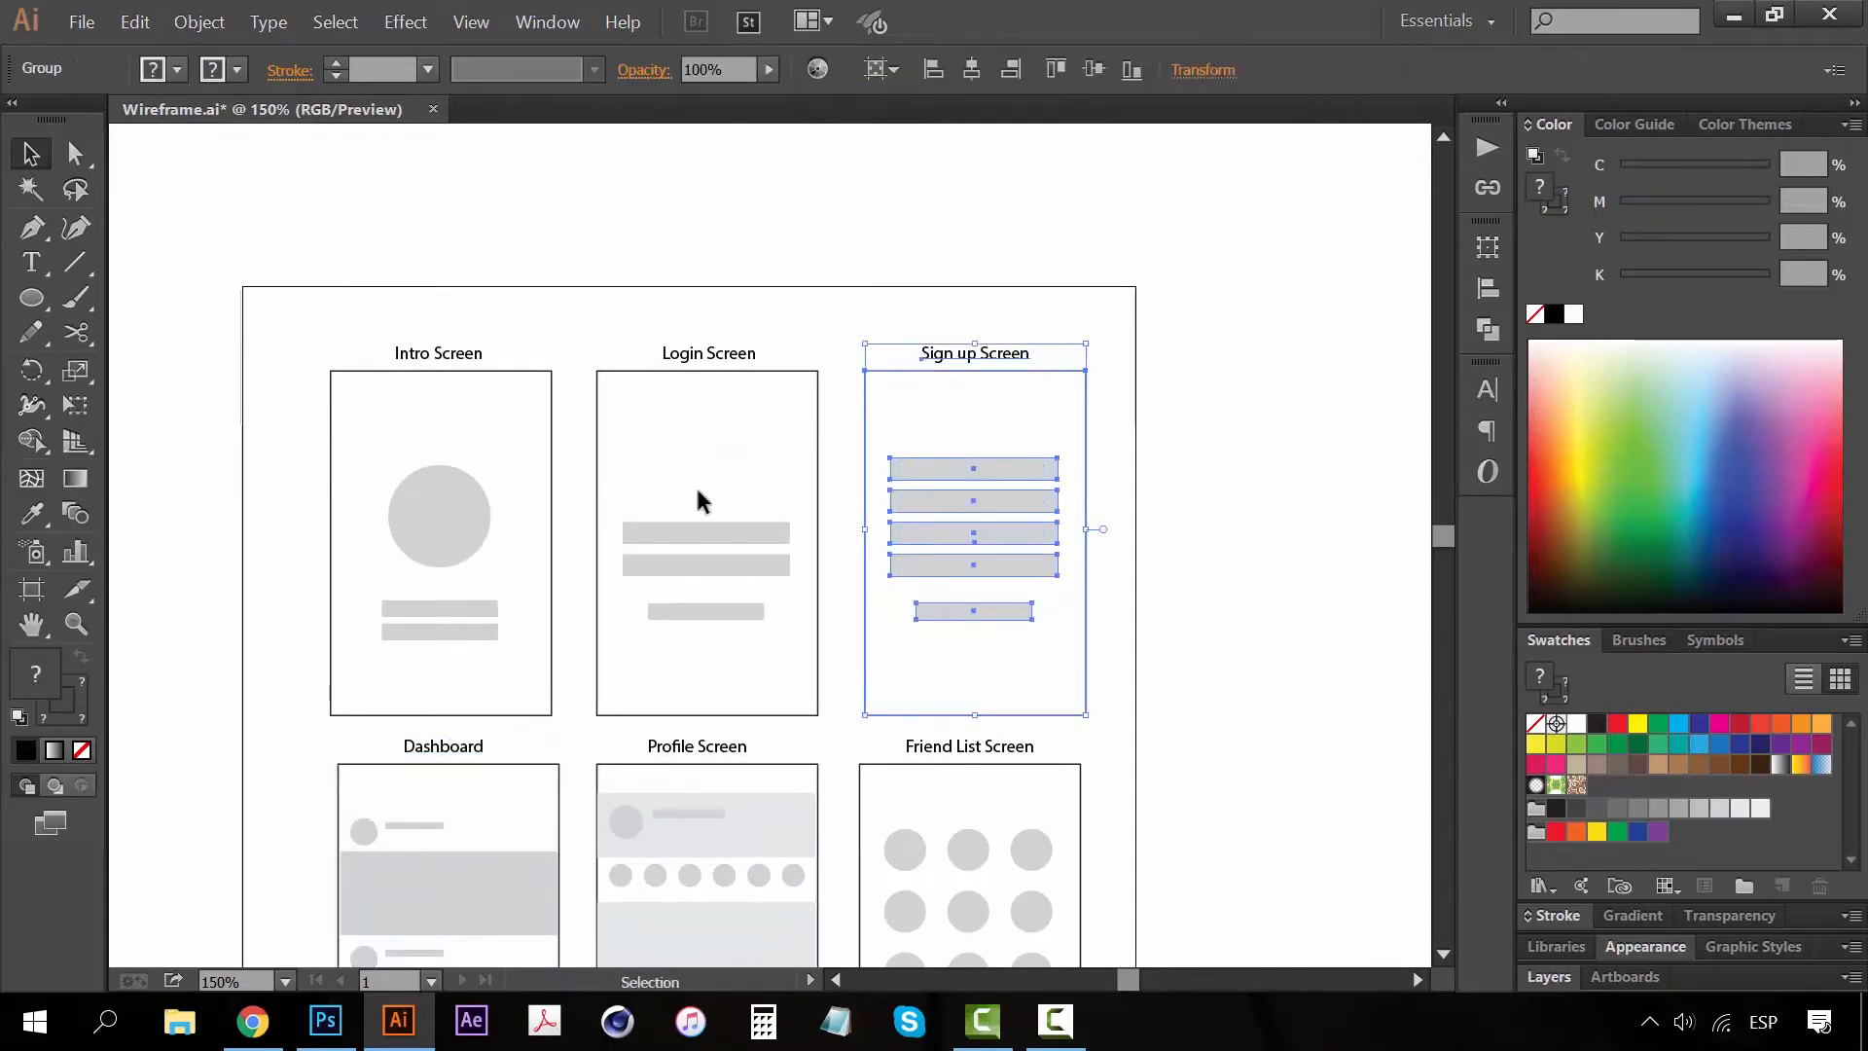
left_click_drag(811, 302, 659, 623)
left_click_drag(523, 295, 378, 661)
Enlarge the artboard to the right and downwards to make extra room around the six screens
key("z")
left_click(750, 655, "alt")
left_click(743, 657, "alt")
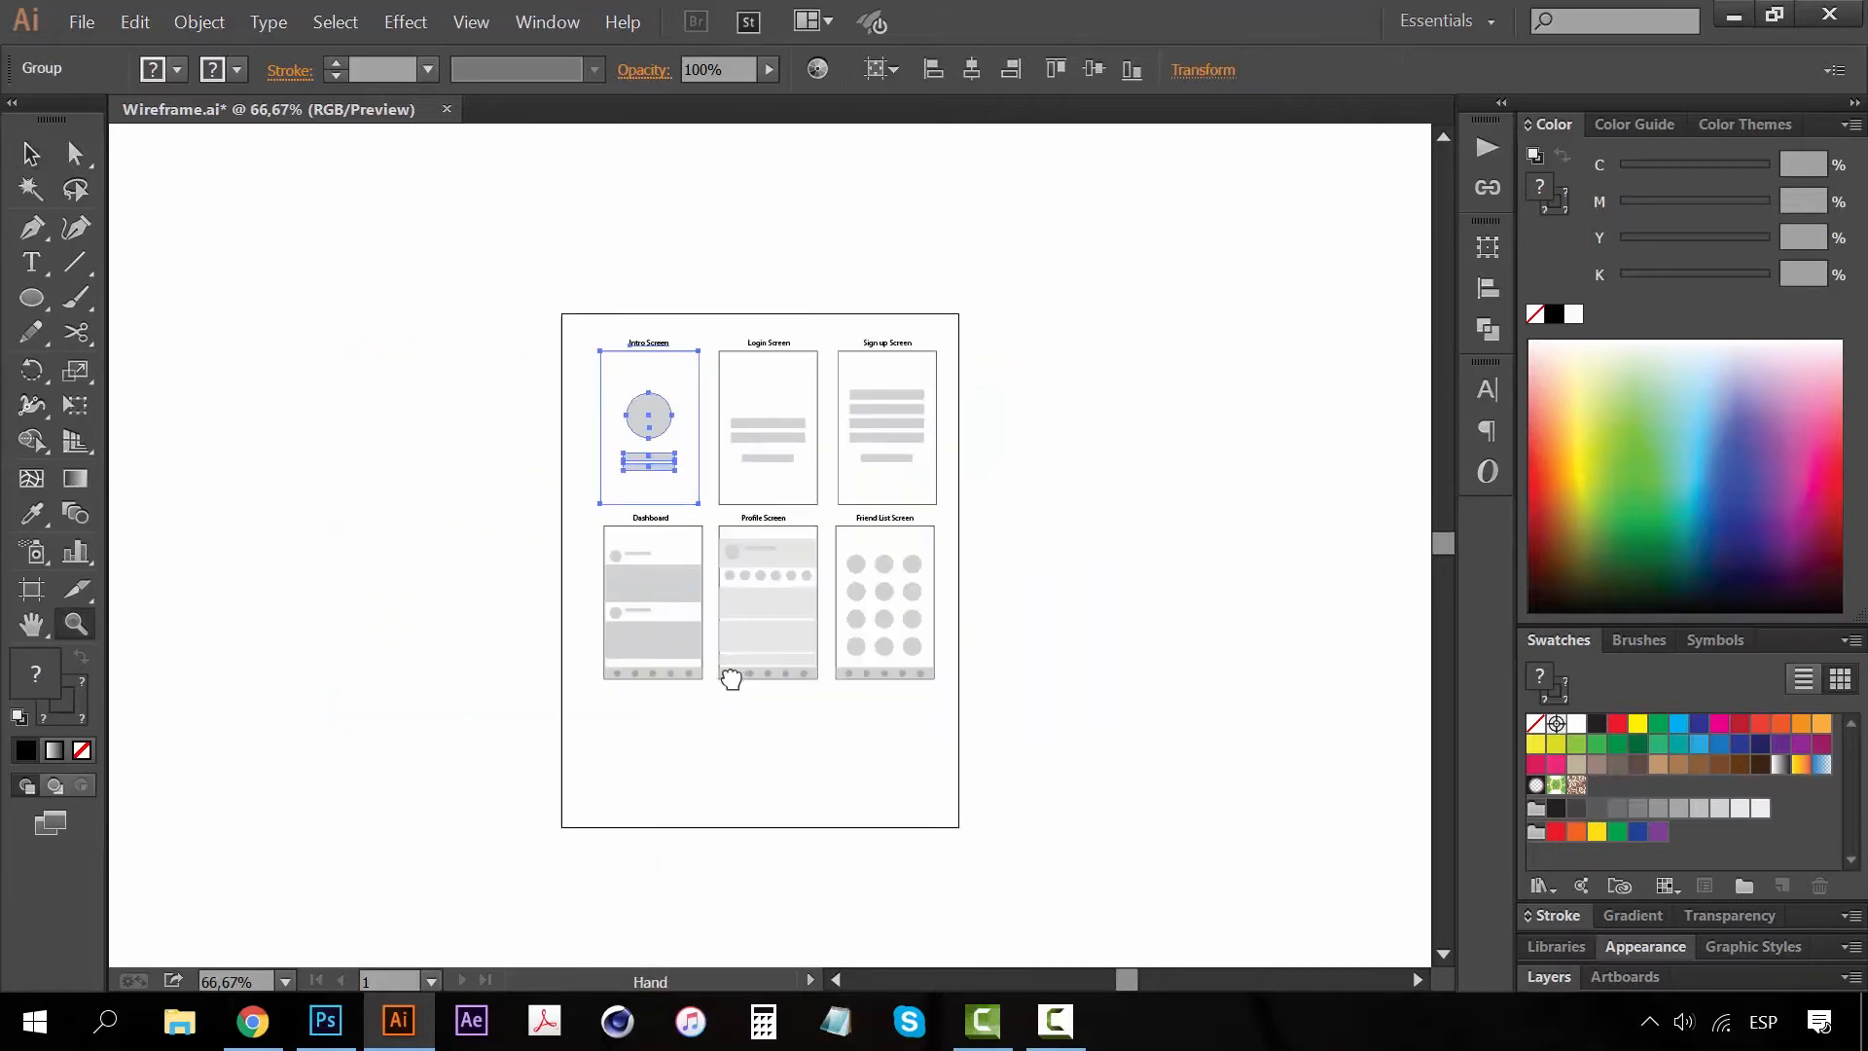
left_click_drag(729, 680, 682, 695)
key("v")
key("space")
left_click_drag(547, 702, 317, 563)
left_click(31, 588)
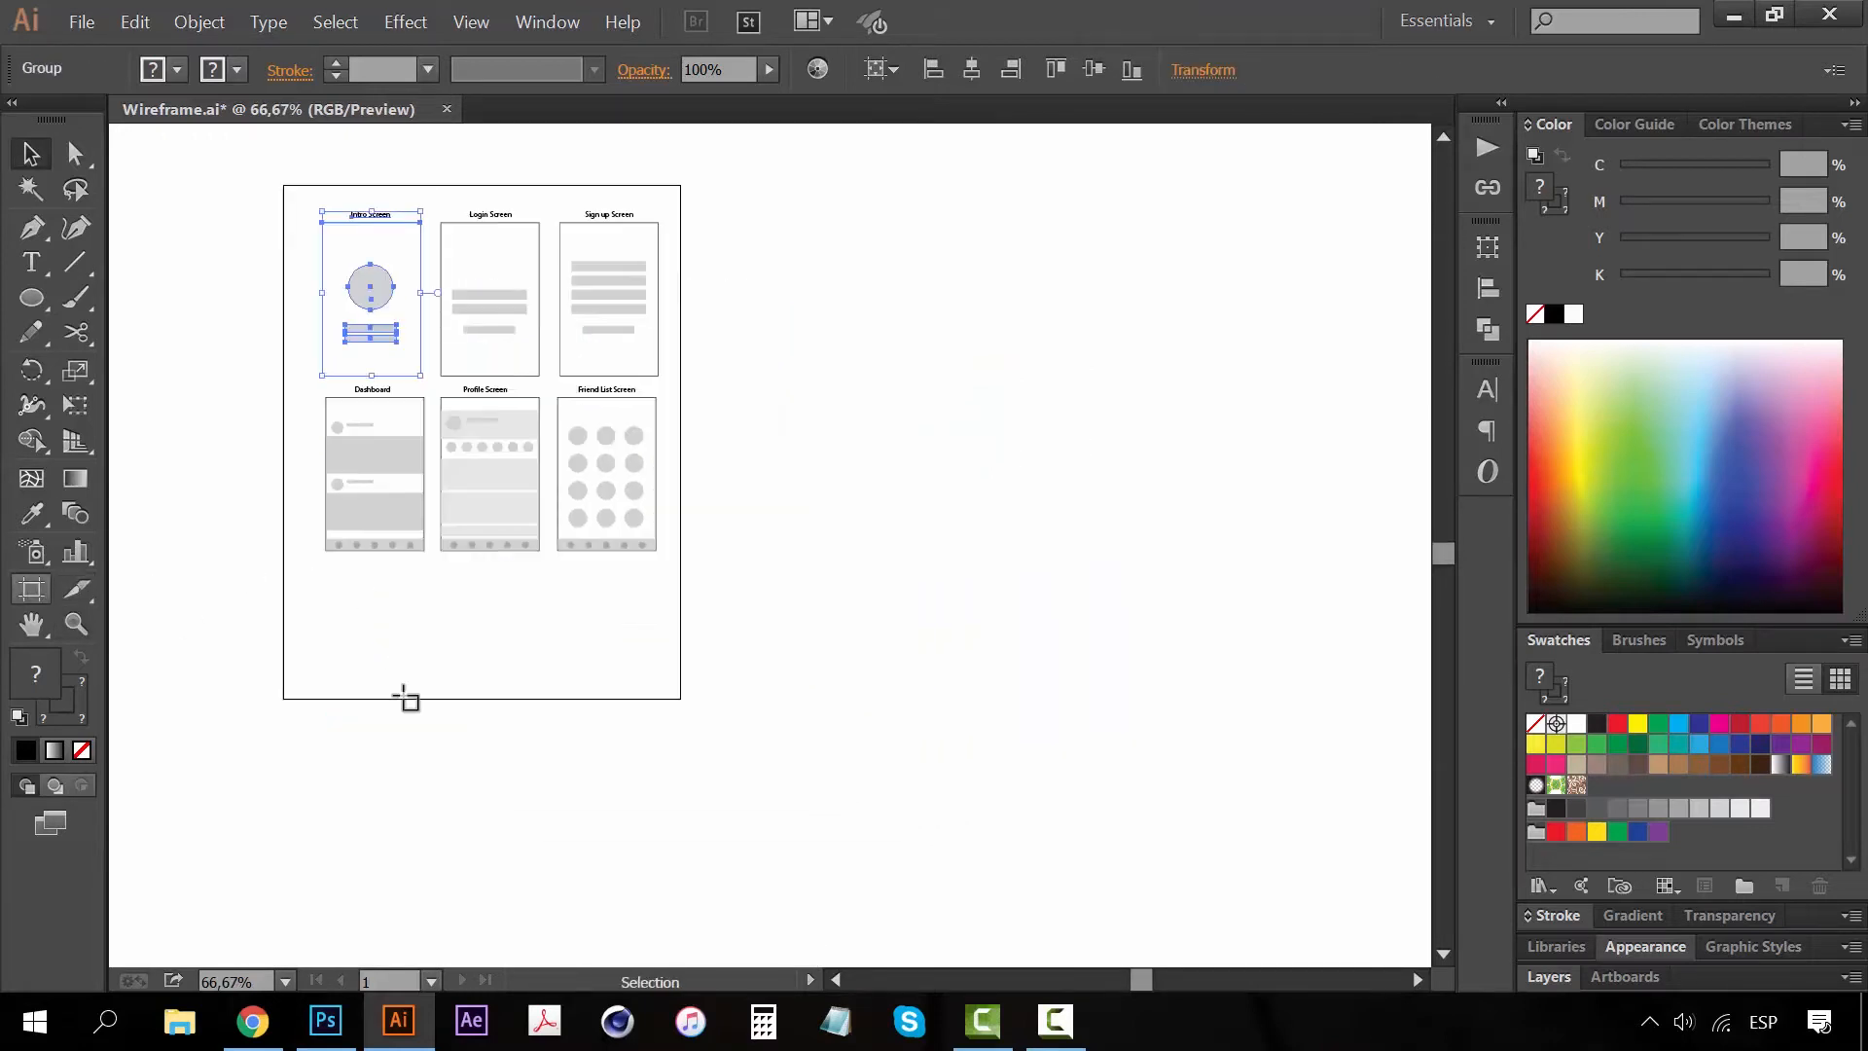
left_click_drag(679, 696, 862, 874)
left_click(31, 153)
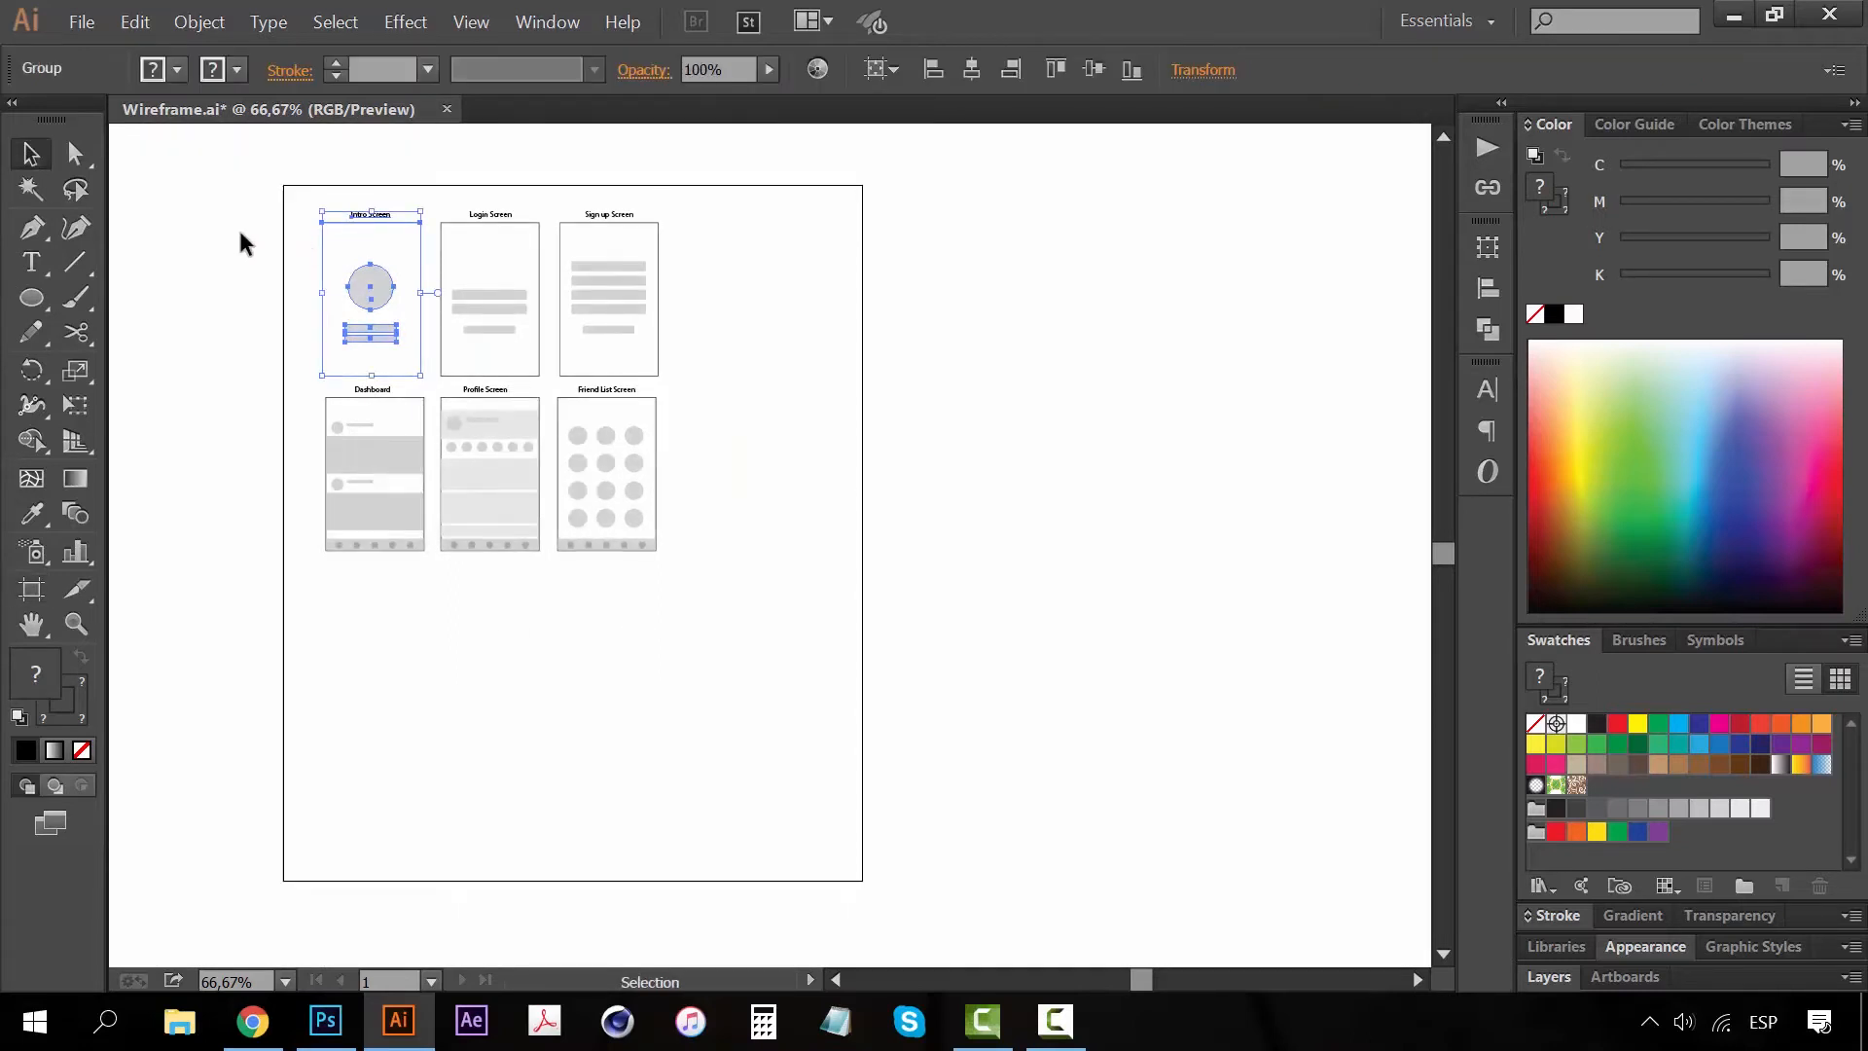
Move the Login, Sign up, Dashboard, Profile and Friend List screens straight down, leaving the Intro Screen alone in the top row
key("ctrl+shift+a")
key("z")
left_click(633, 325)
key("v")
scroll(856, 321, "down", 3)
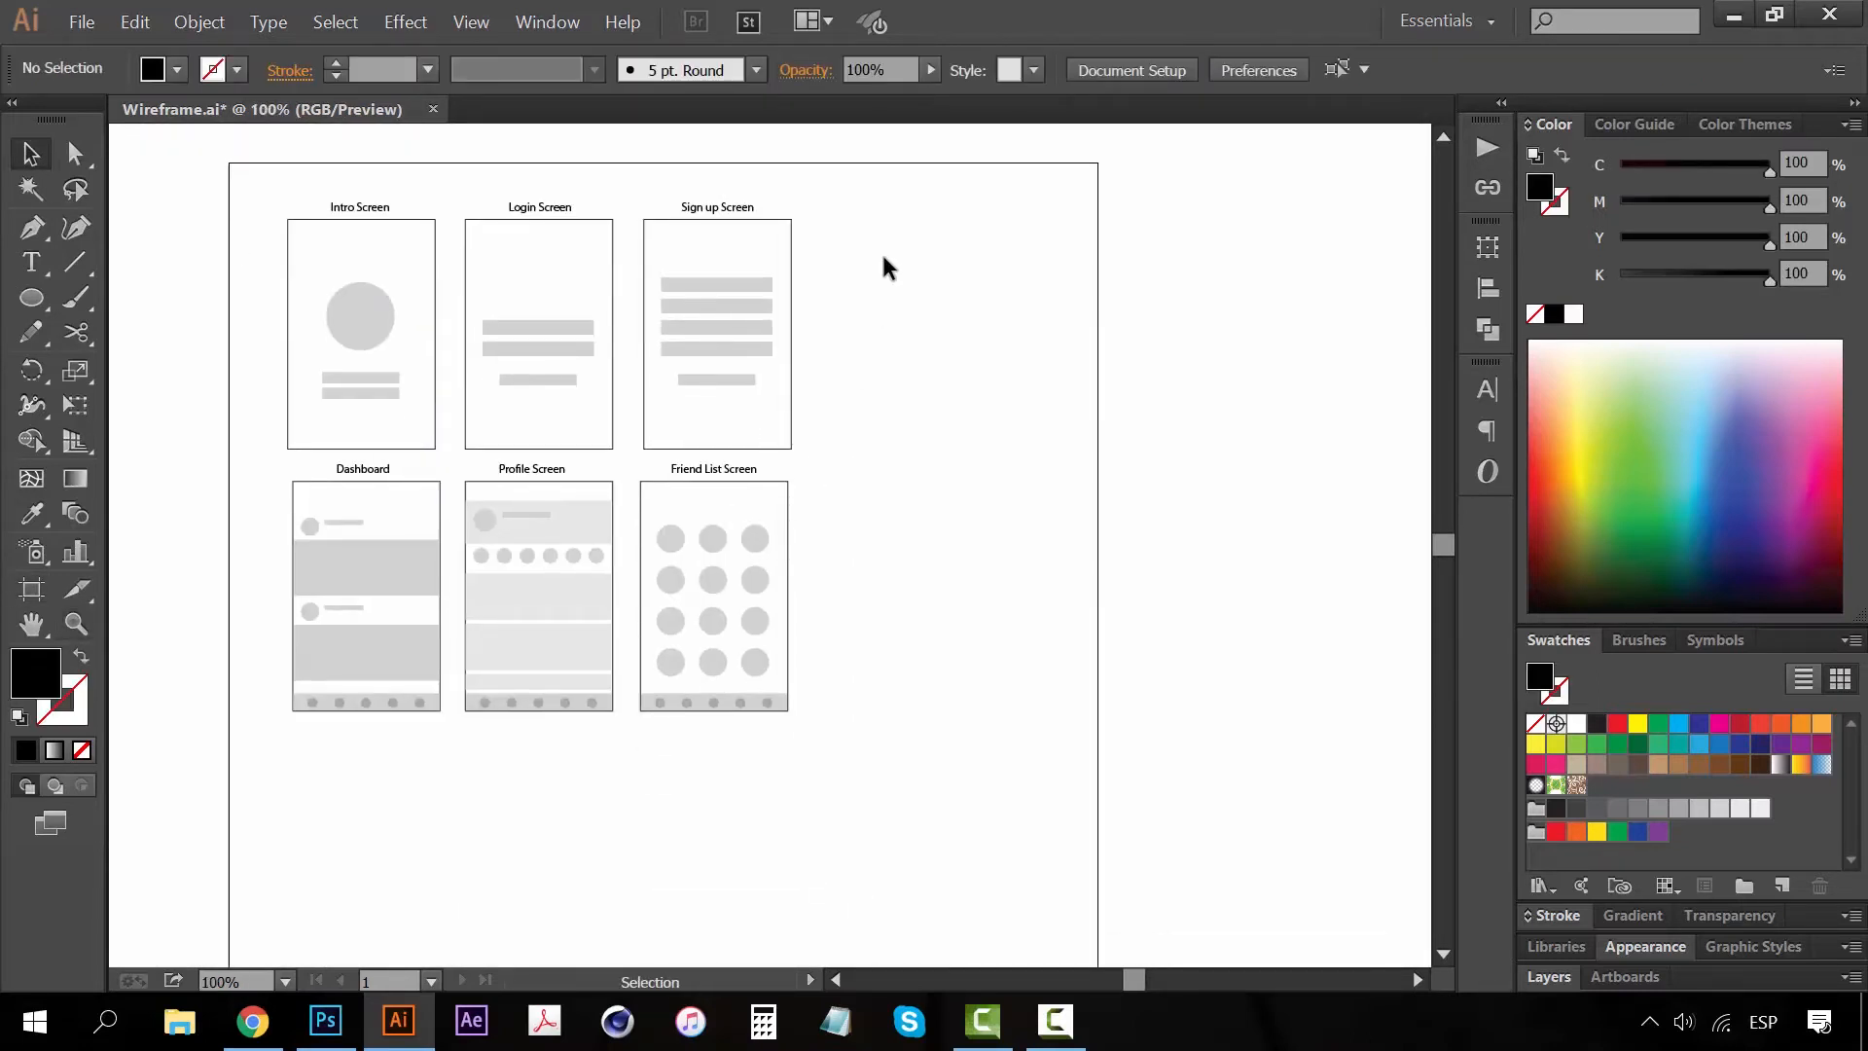
left_click_drag(885, 257, 574, 622)
left_click(394, 642, "shift")
left_click_drag(596, 283, 567, 687)
Move the Intro Screen to the right and nudge it left until it is roughly centred in the artboard's top row
left_click(941, 377)
left_click_drag(346, 258, 667, 292)
key("Left")
key("Left")
key("Left")
key("Left")
key("Left")
key("Left")
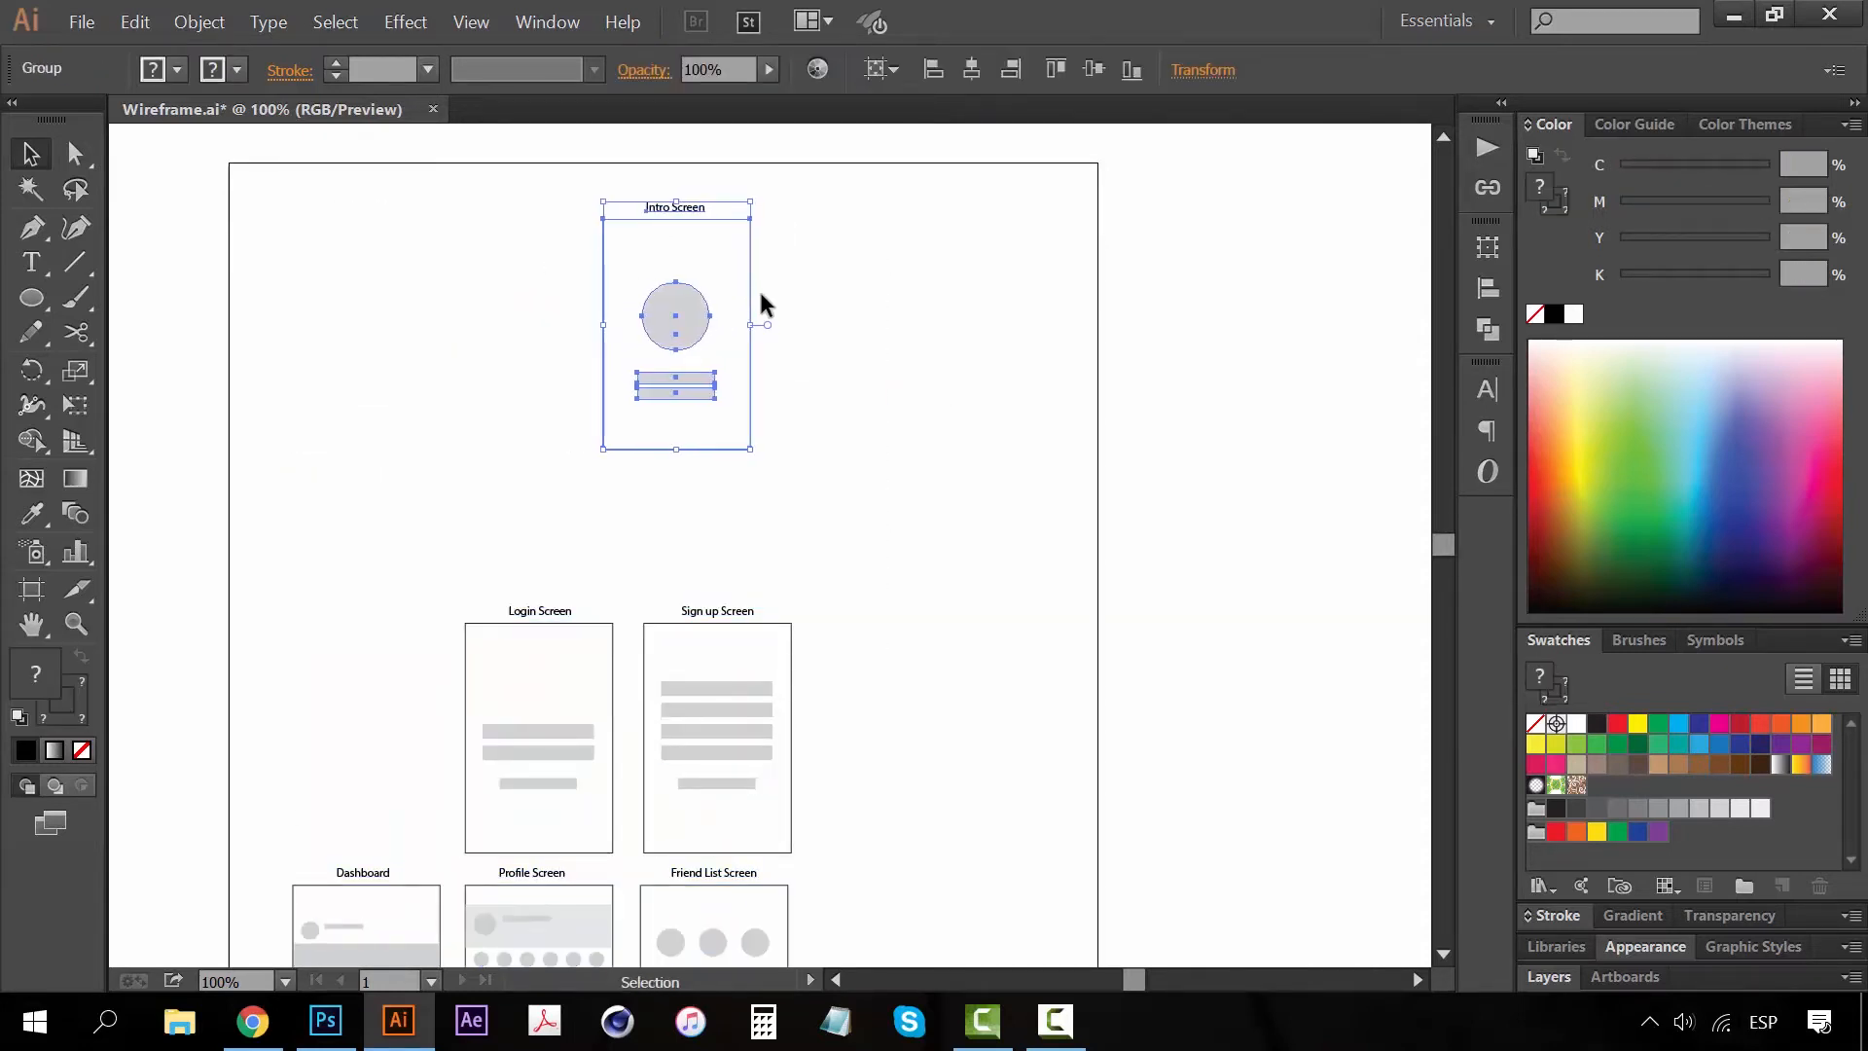
key("Left")
key("Left")
key("Left")
key("Left")
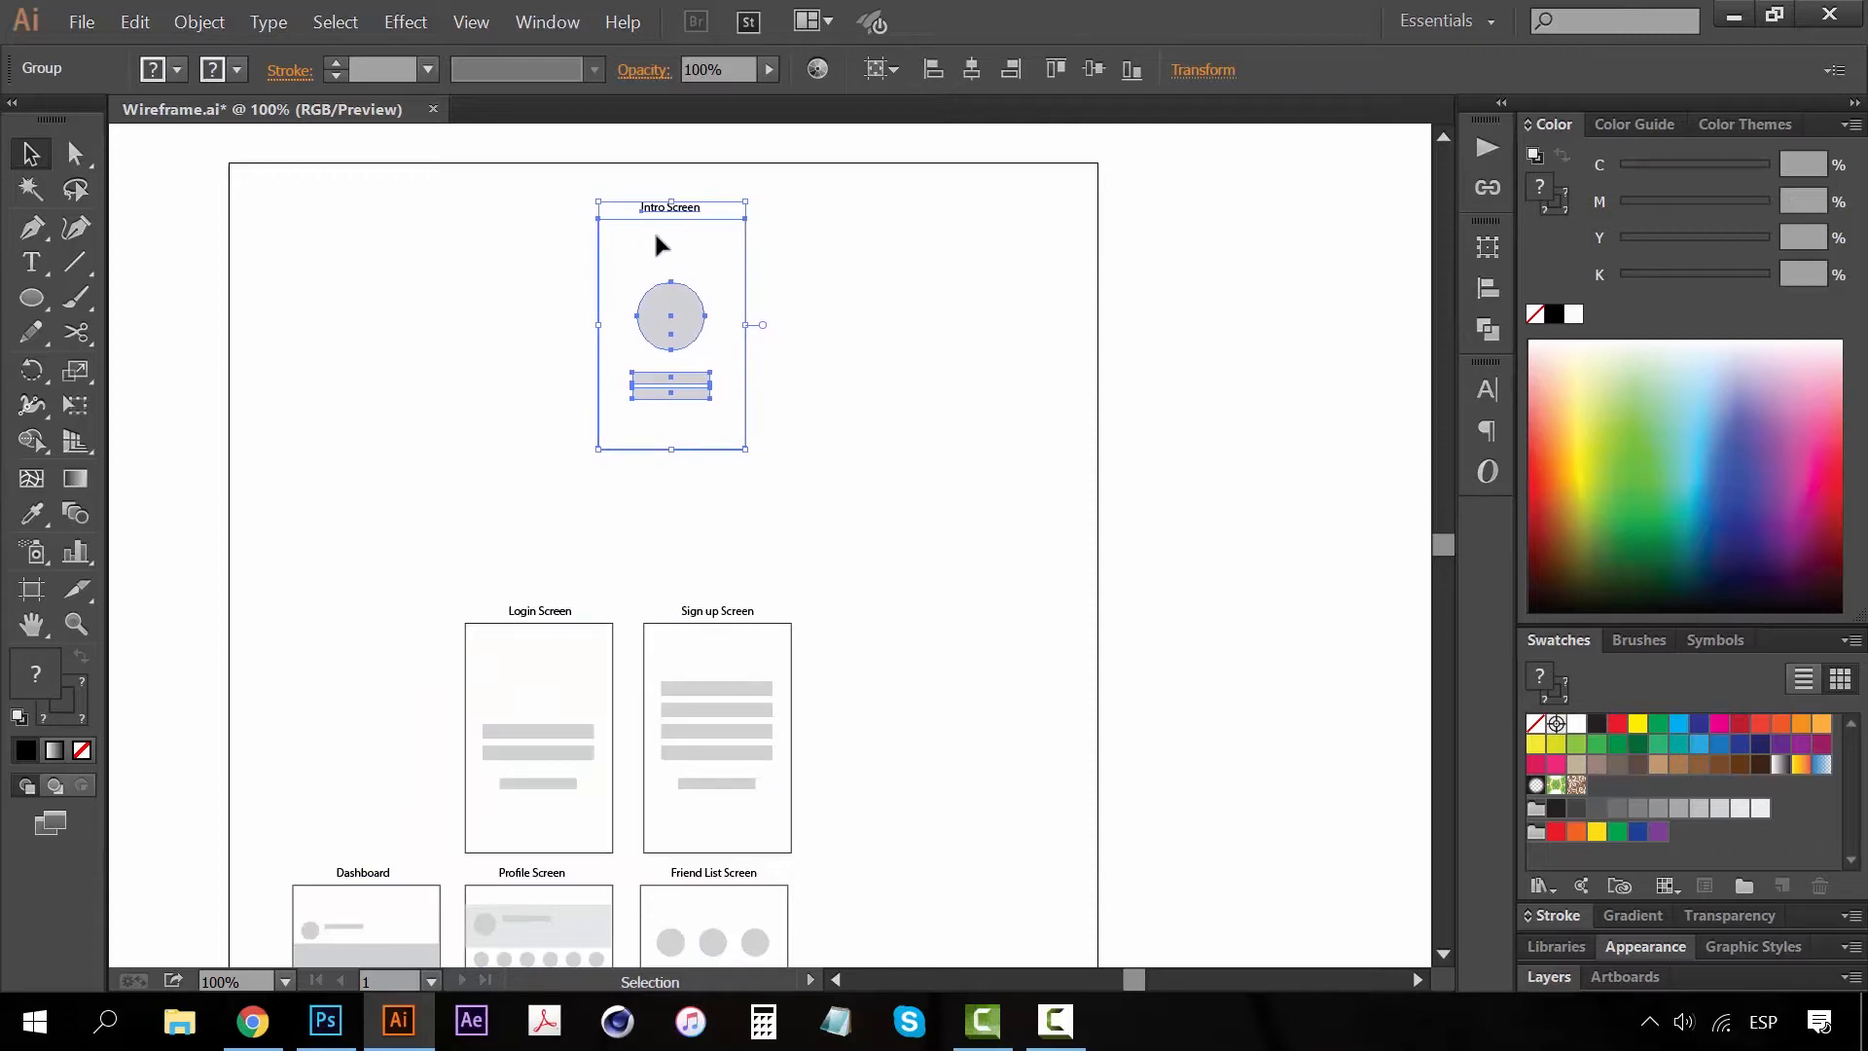
Move the Login and Sign up screens together up beneath the Intro Screen, leaving a small gap for connector lines
left_click(932, 416)
left_click_drag(801, 587, 444, 772)
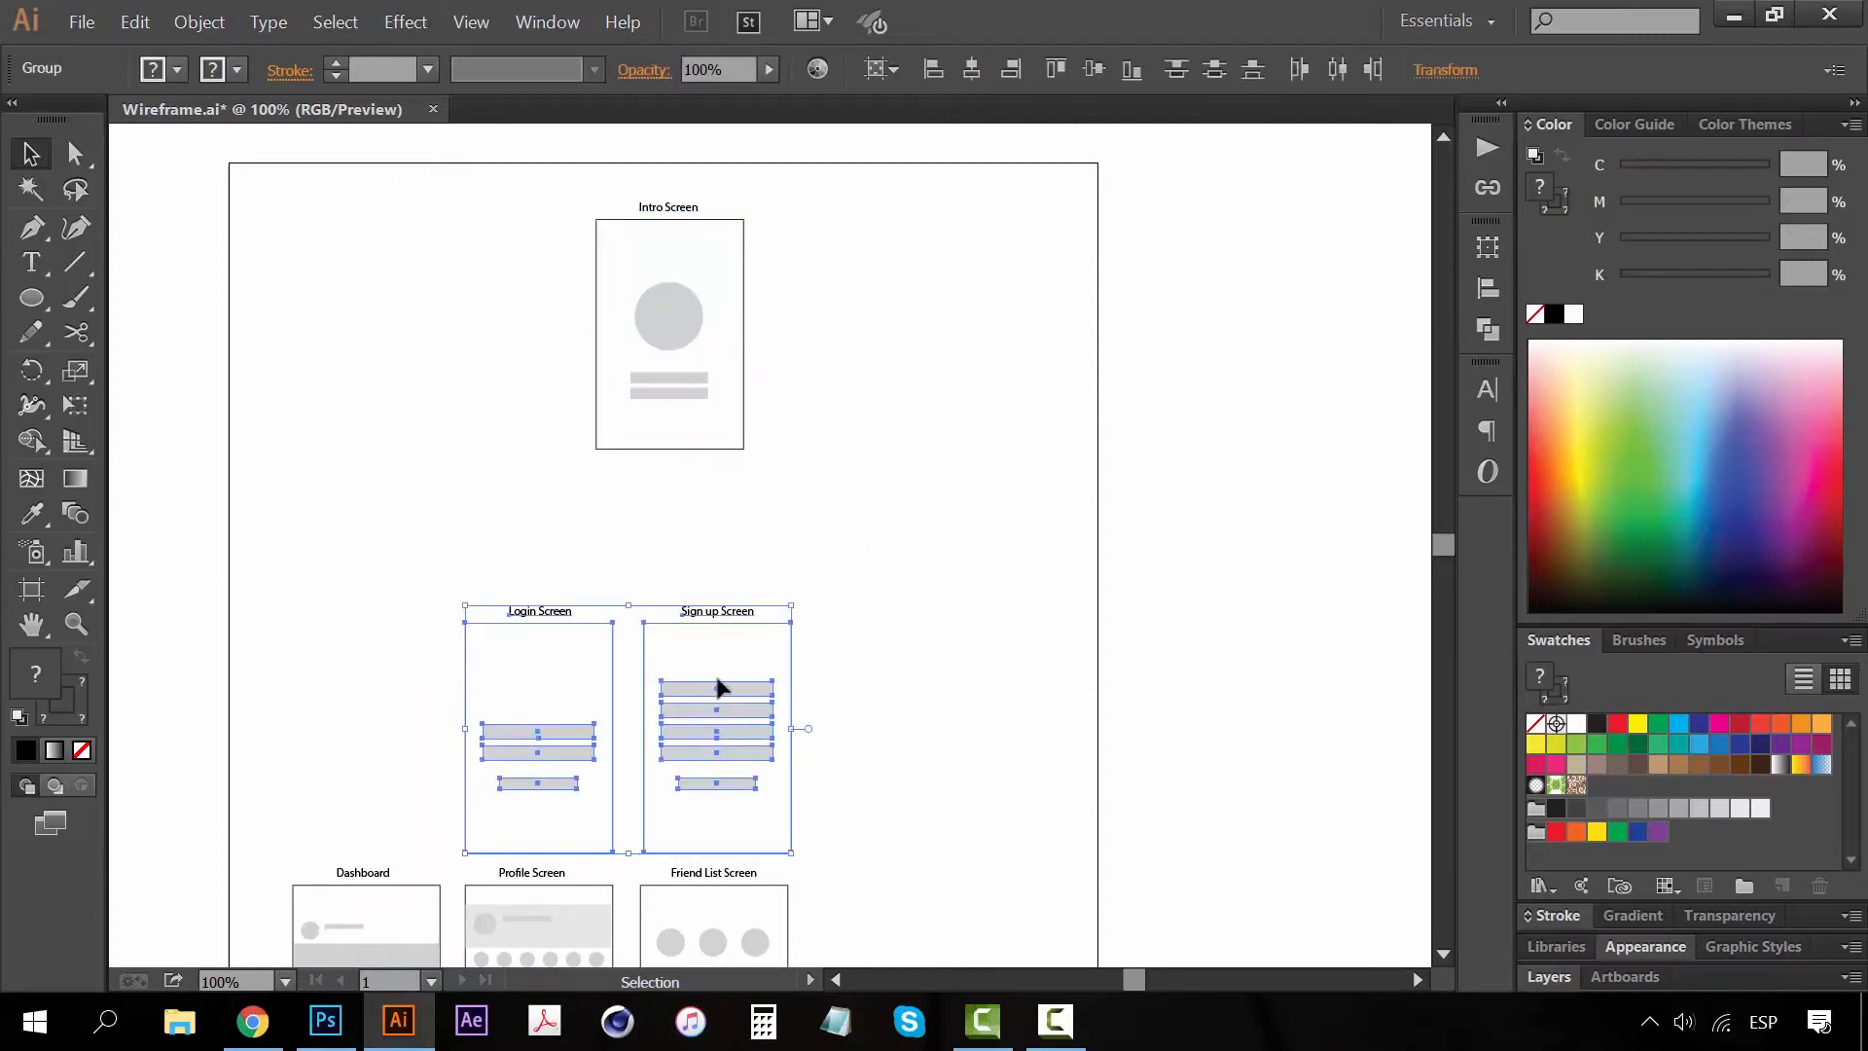
left_click_drag(717, 688, 733, 604)
key("z")
left_click(687, 570)
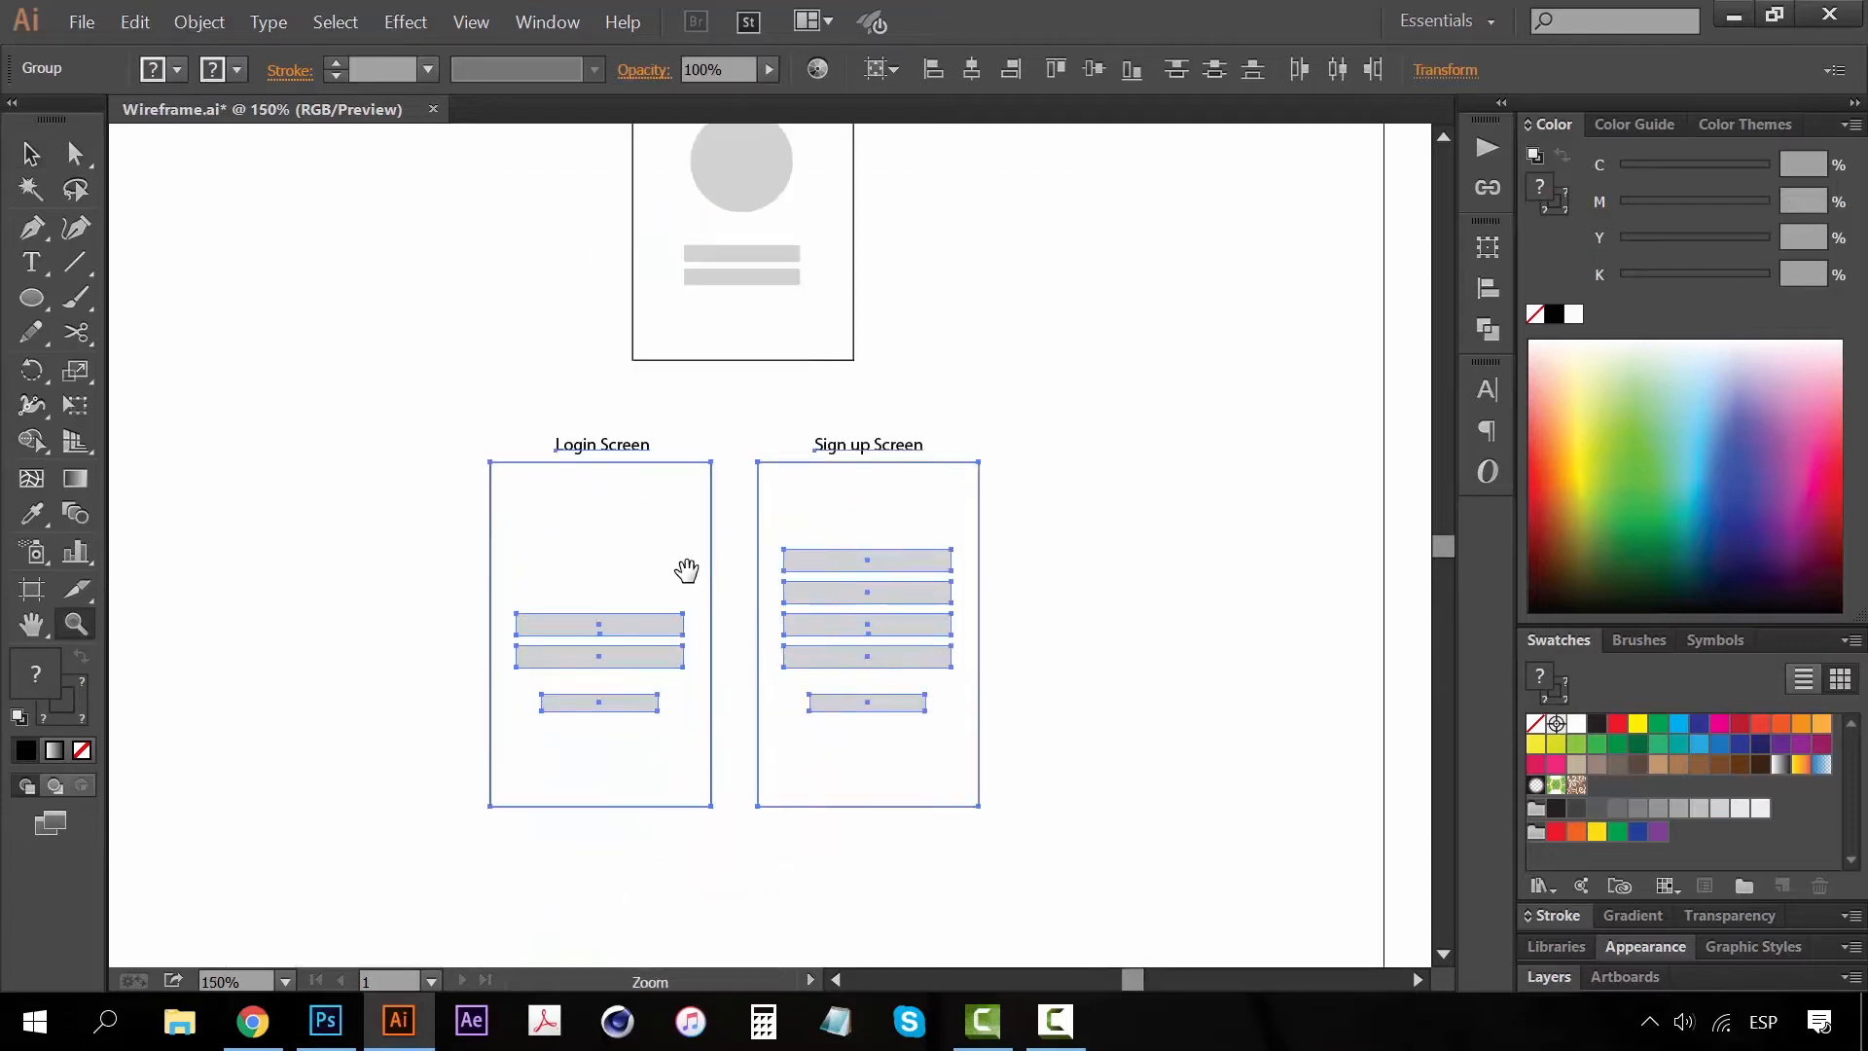
left_click_drag(886, 383, 839, 517)
key("v")
left_click(873, 455)
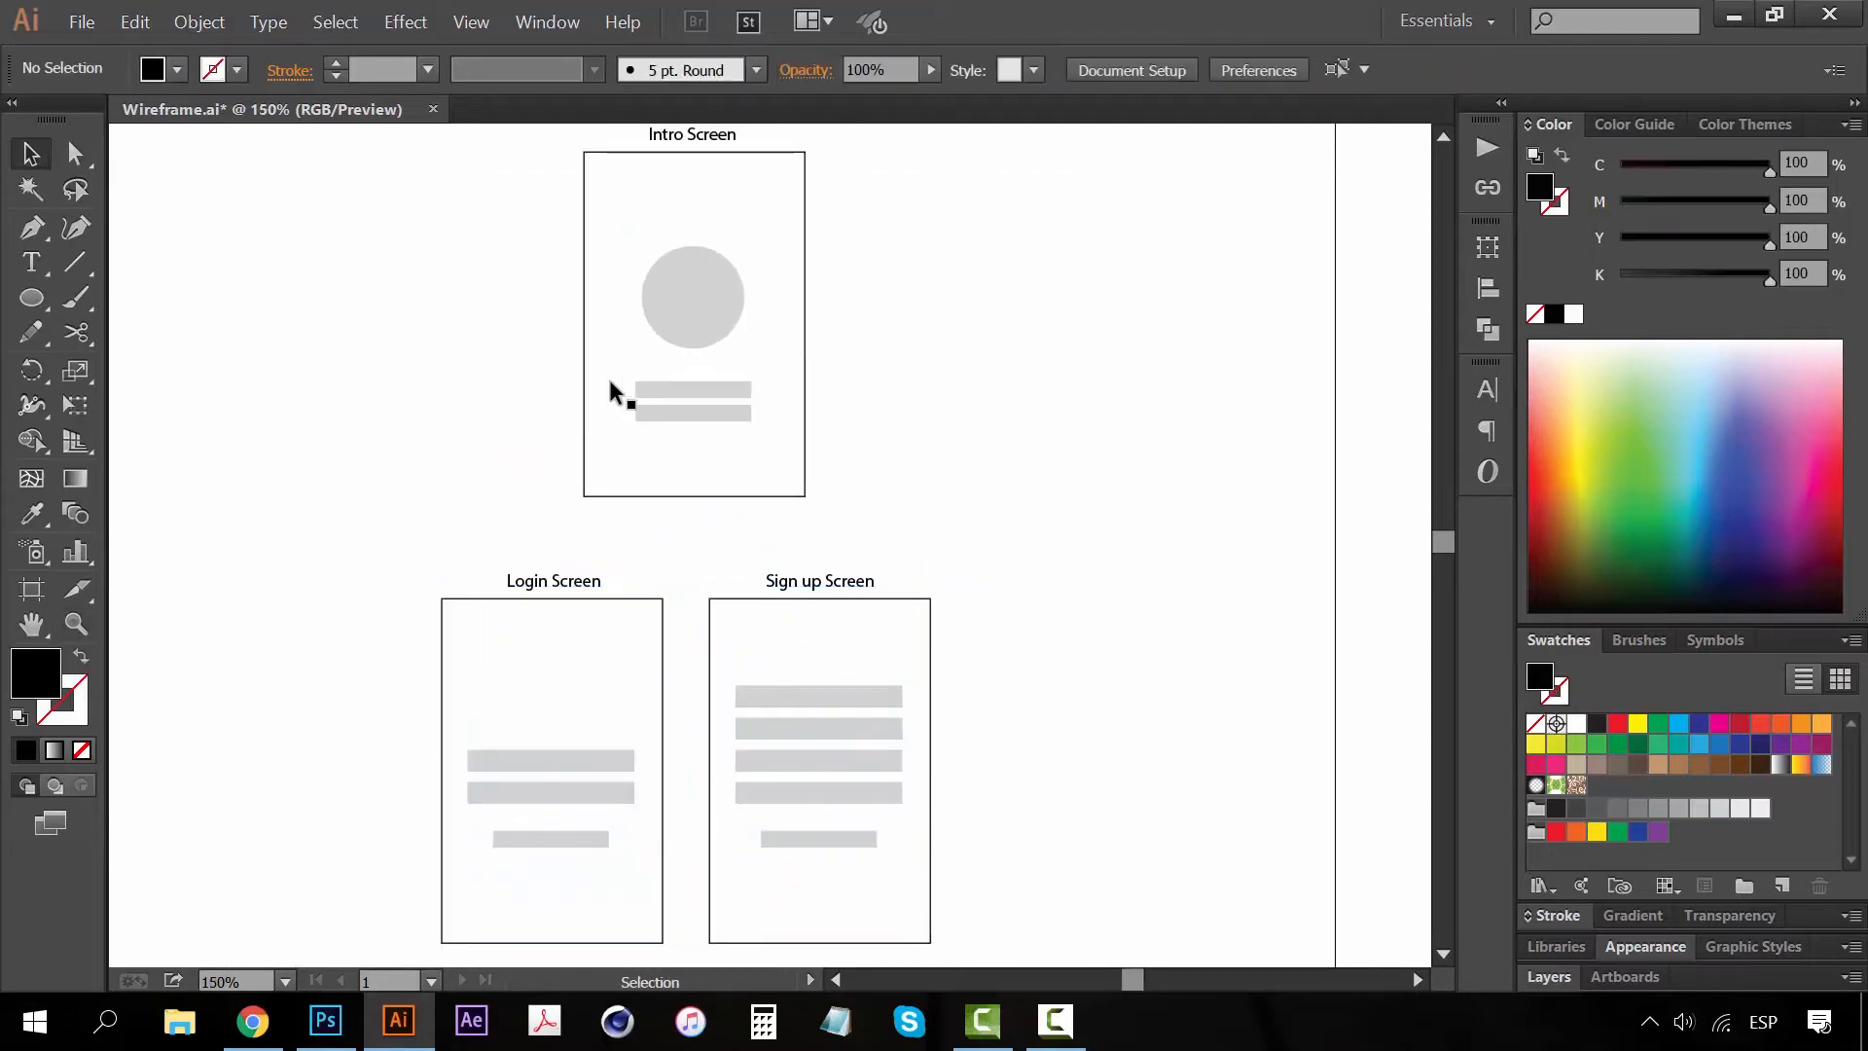
Draw a short vertical line just below the centre of the Intro Screen and give it a black stroke
left_click_drag(705, 588, 672, 475)
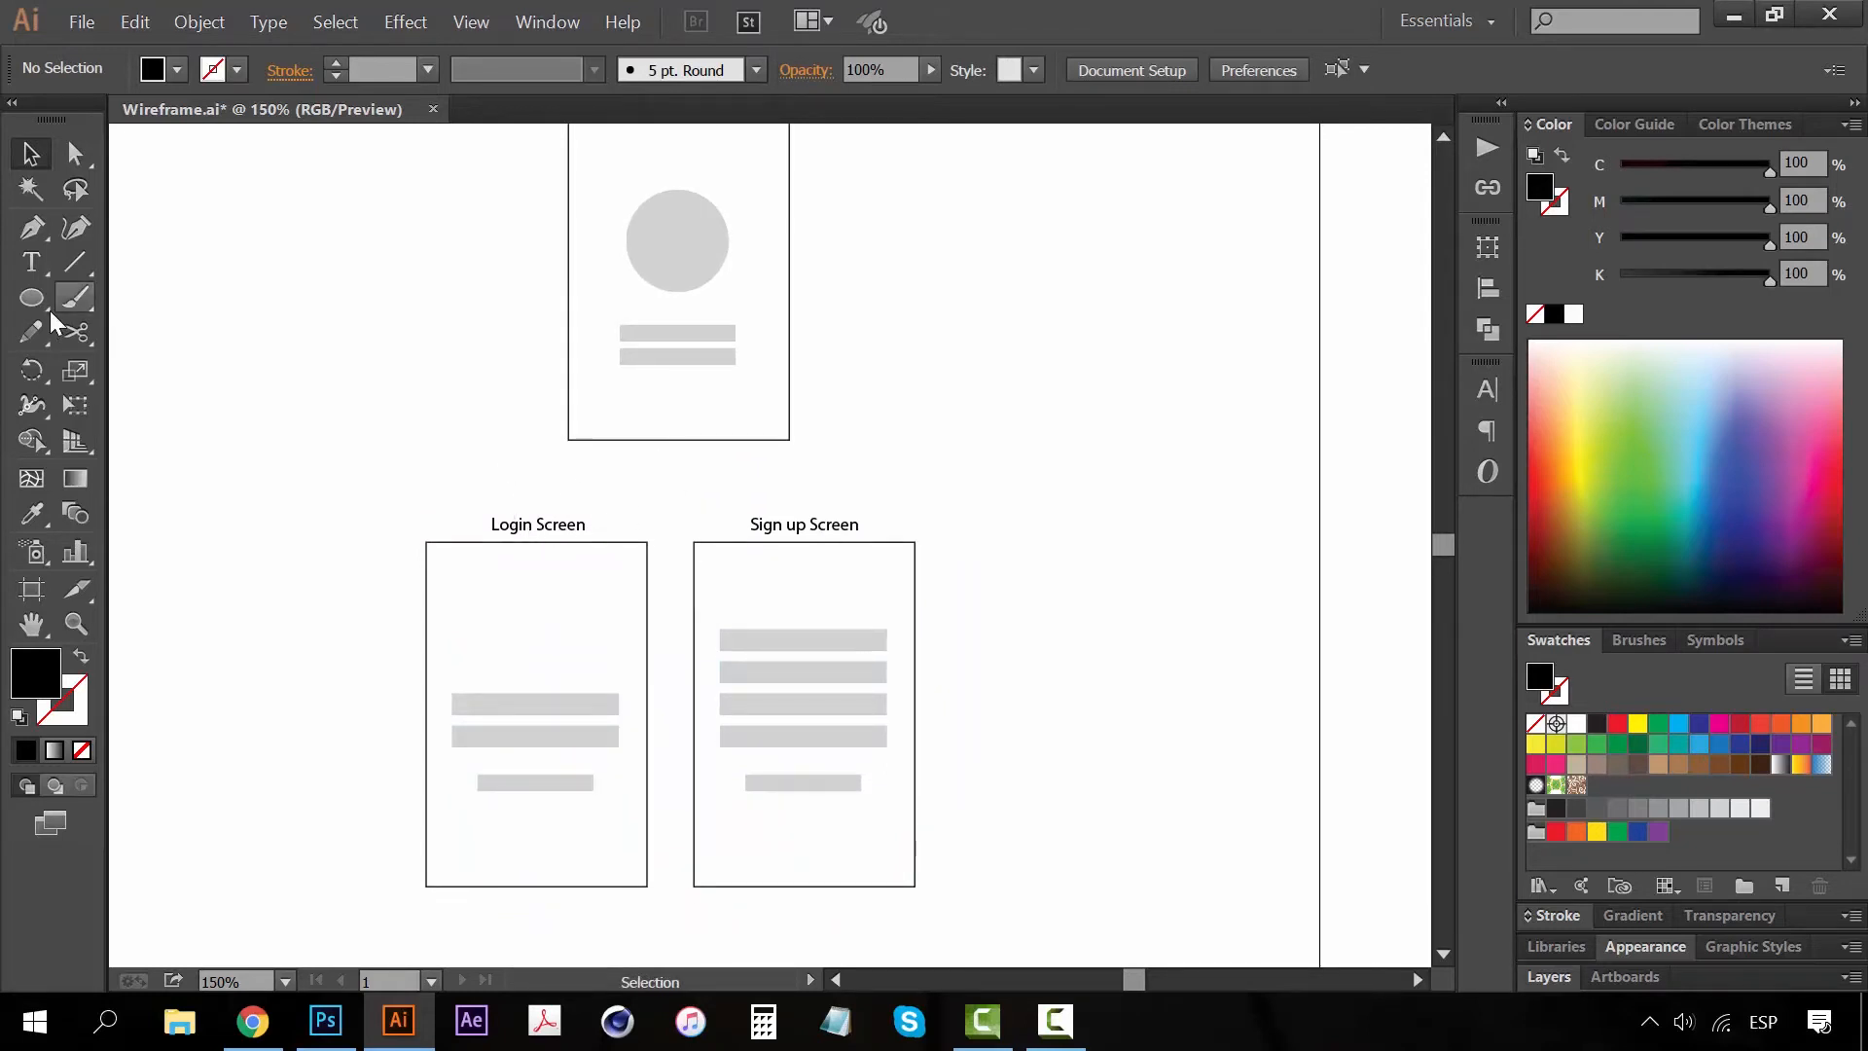
left_click(32, 227)
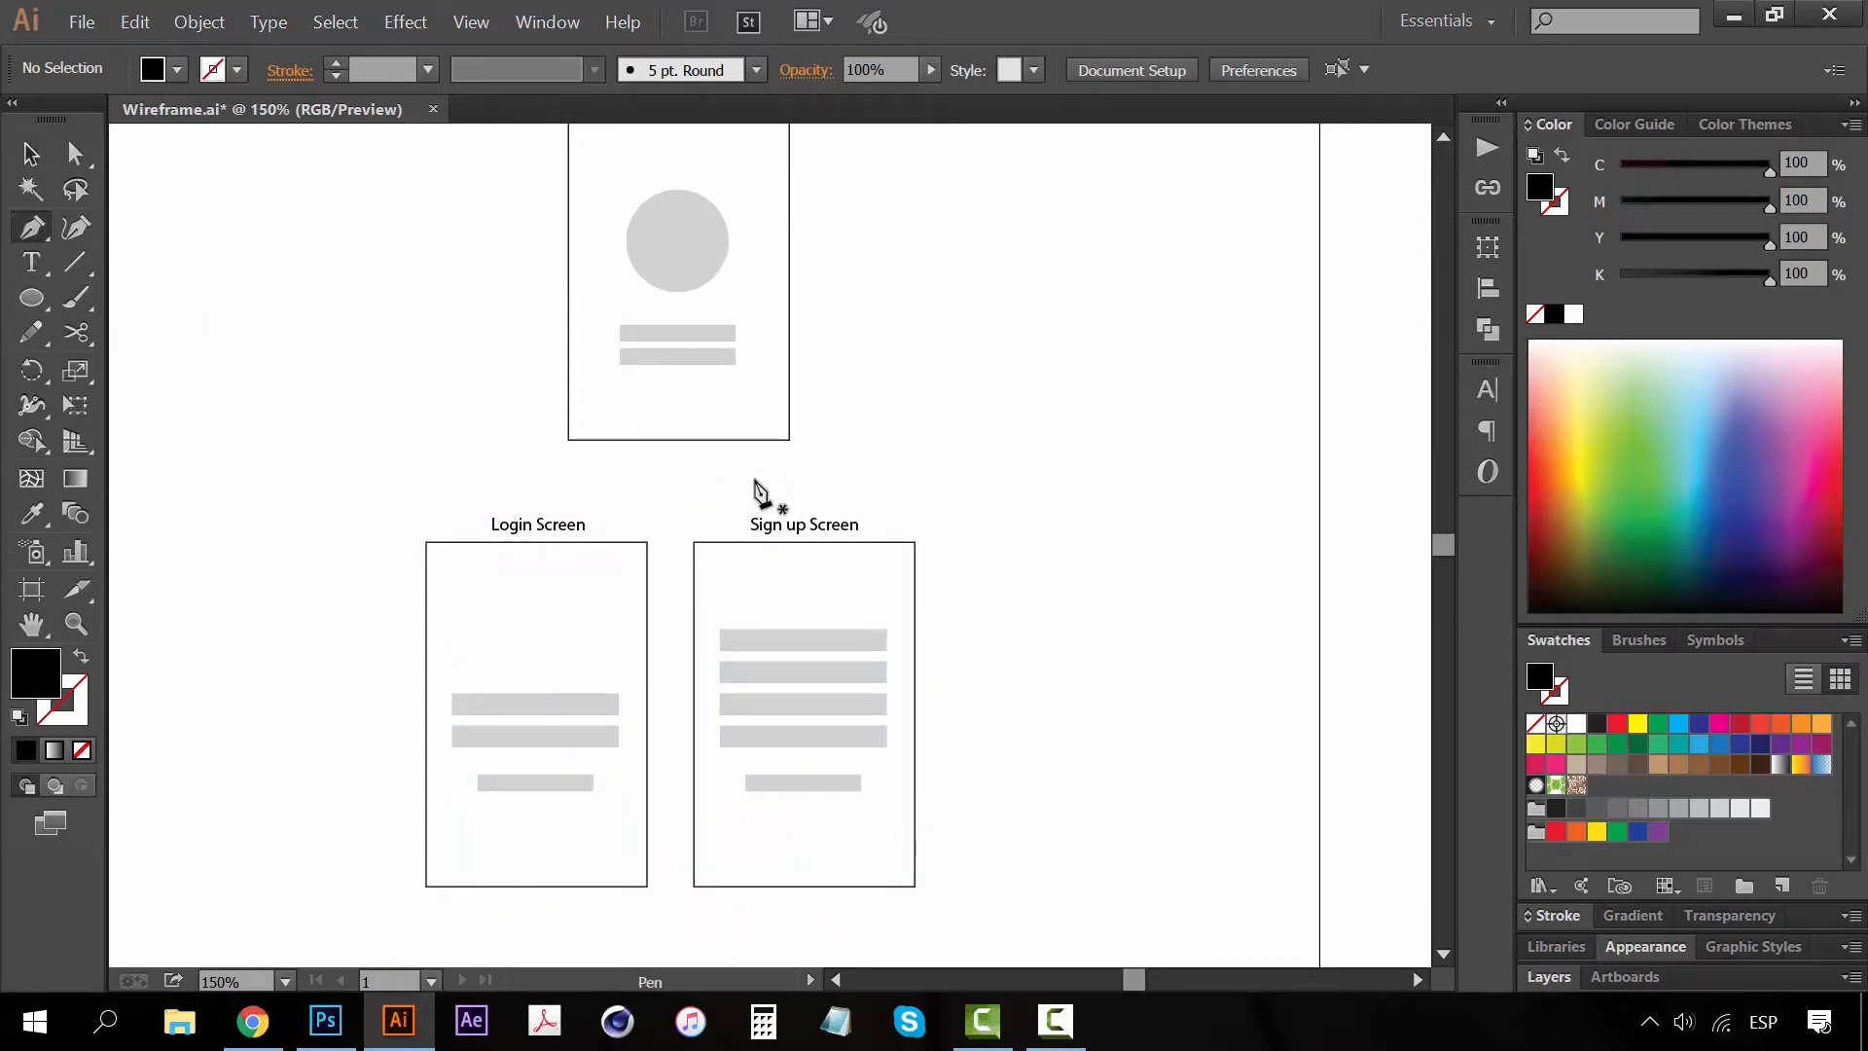
left_click(75, 262)
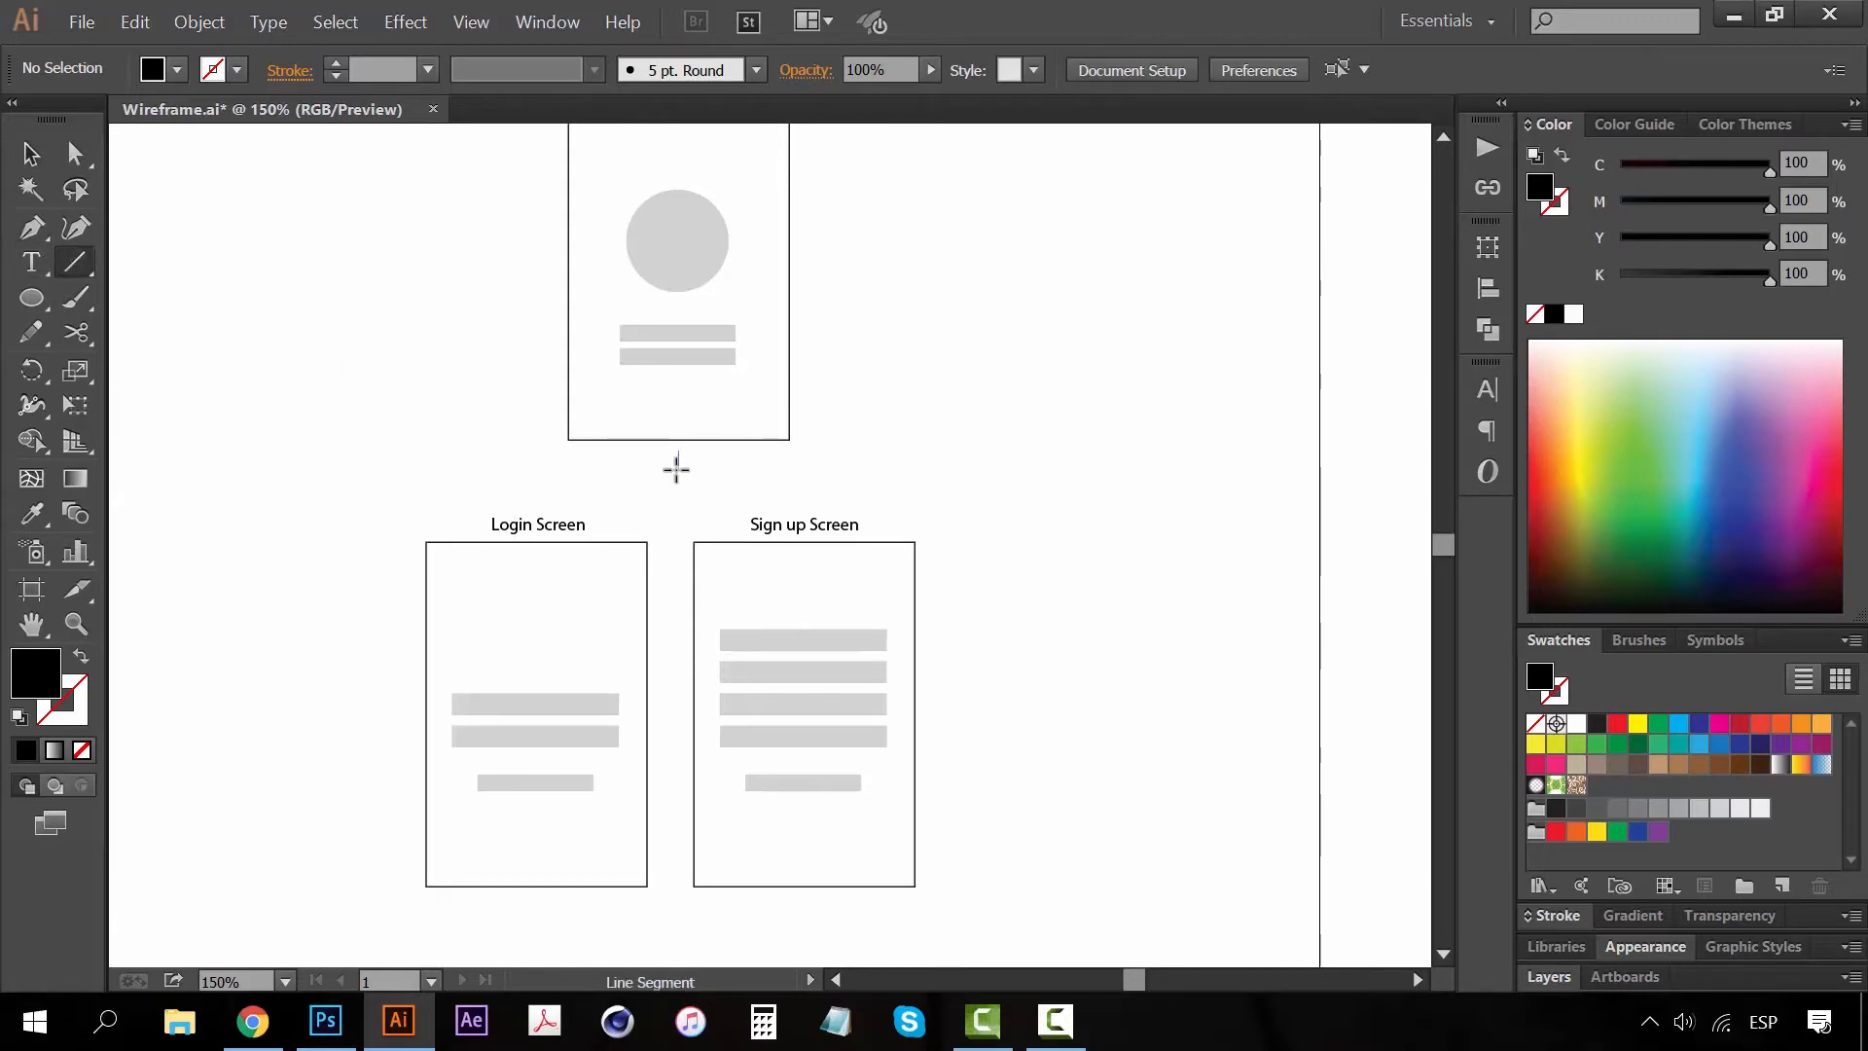
left_click_drag(673, 469, 678, 450)
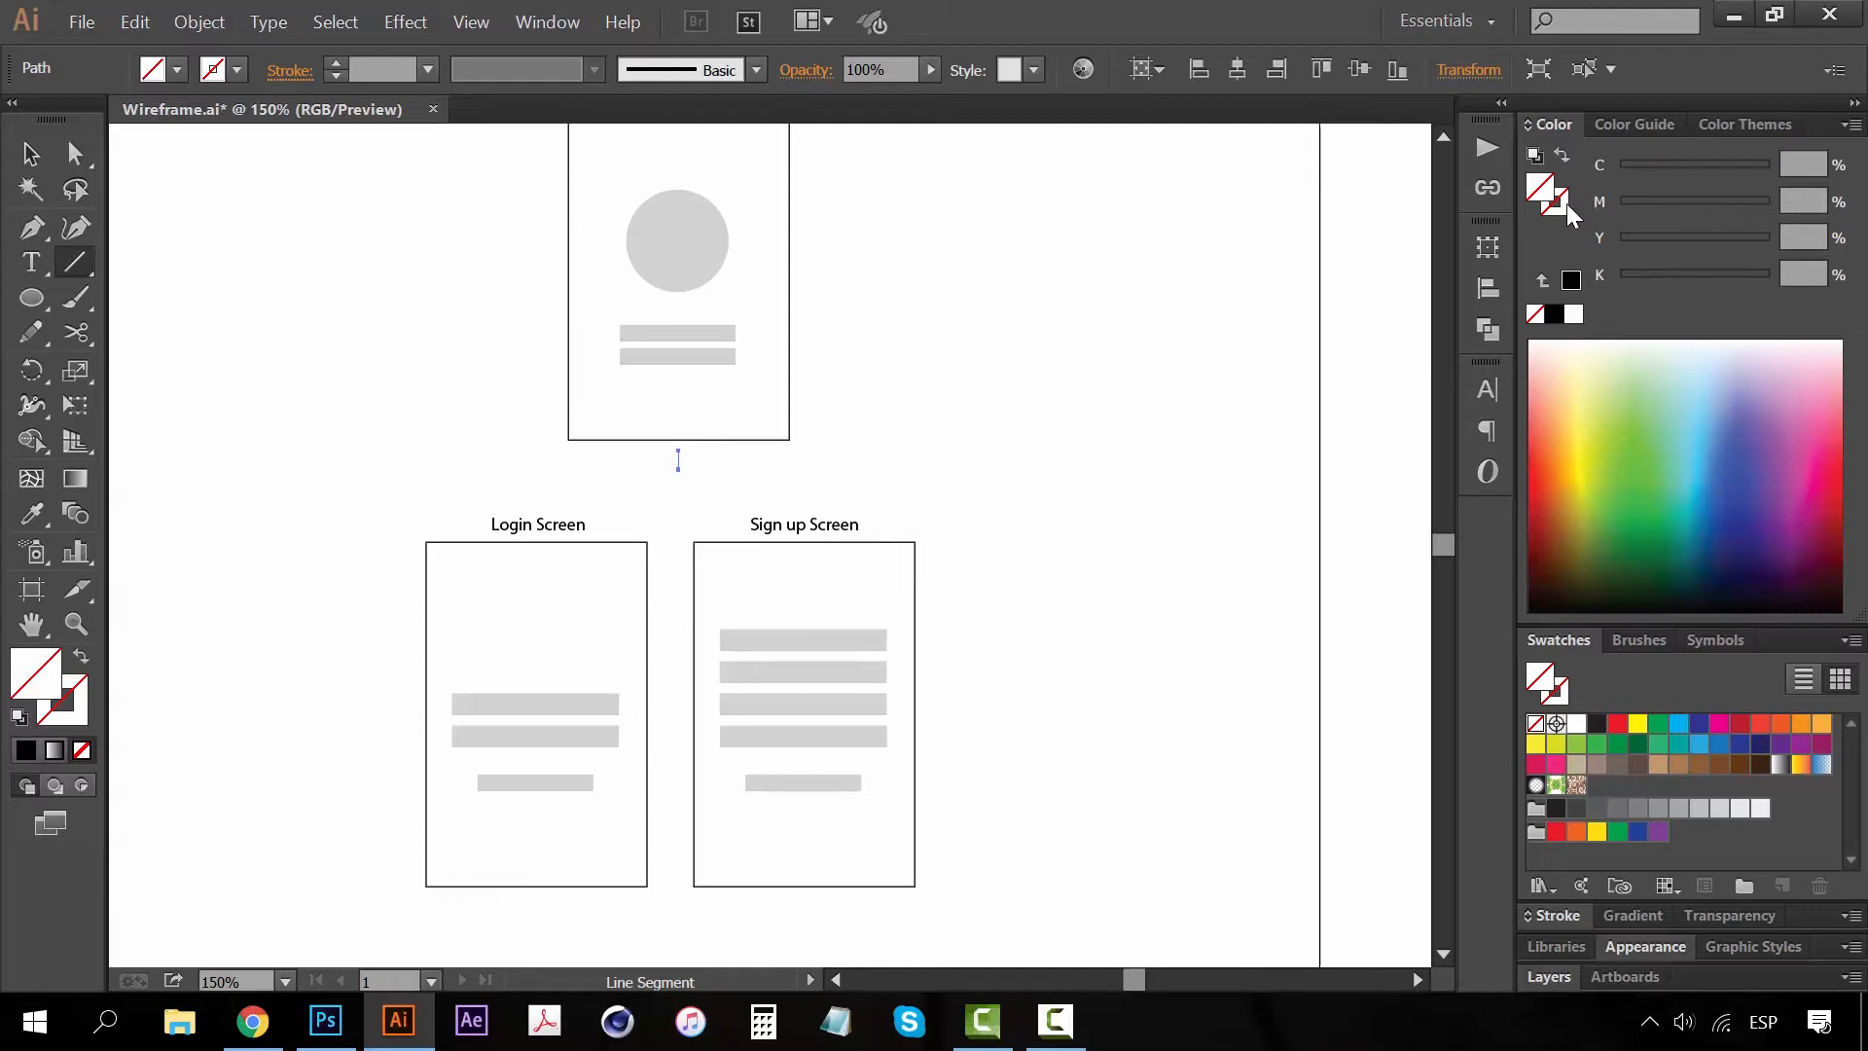
left_click(1571, 281)
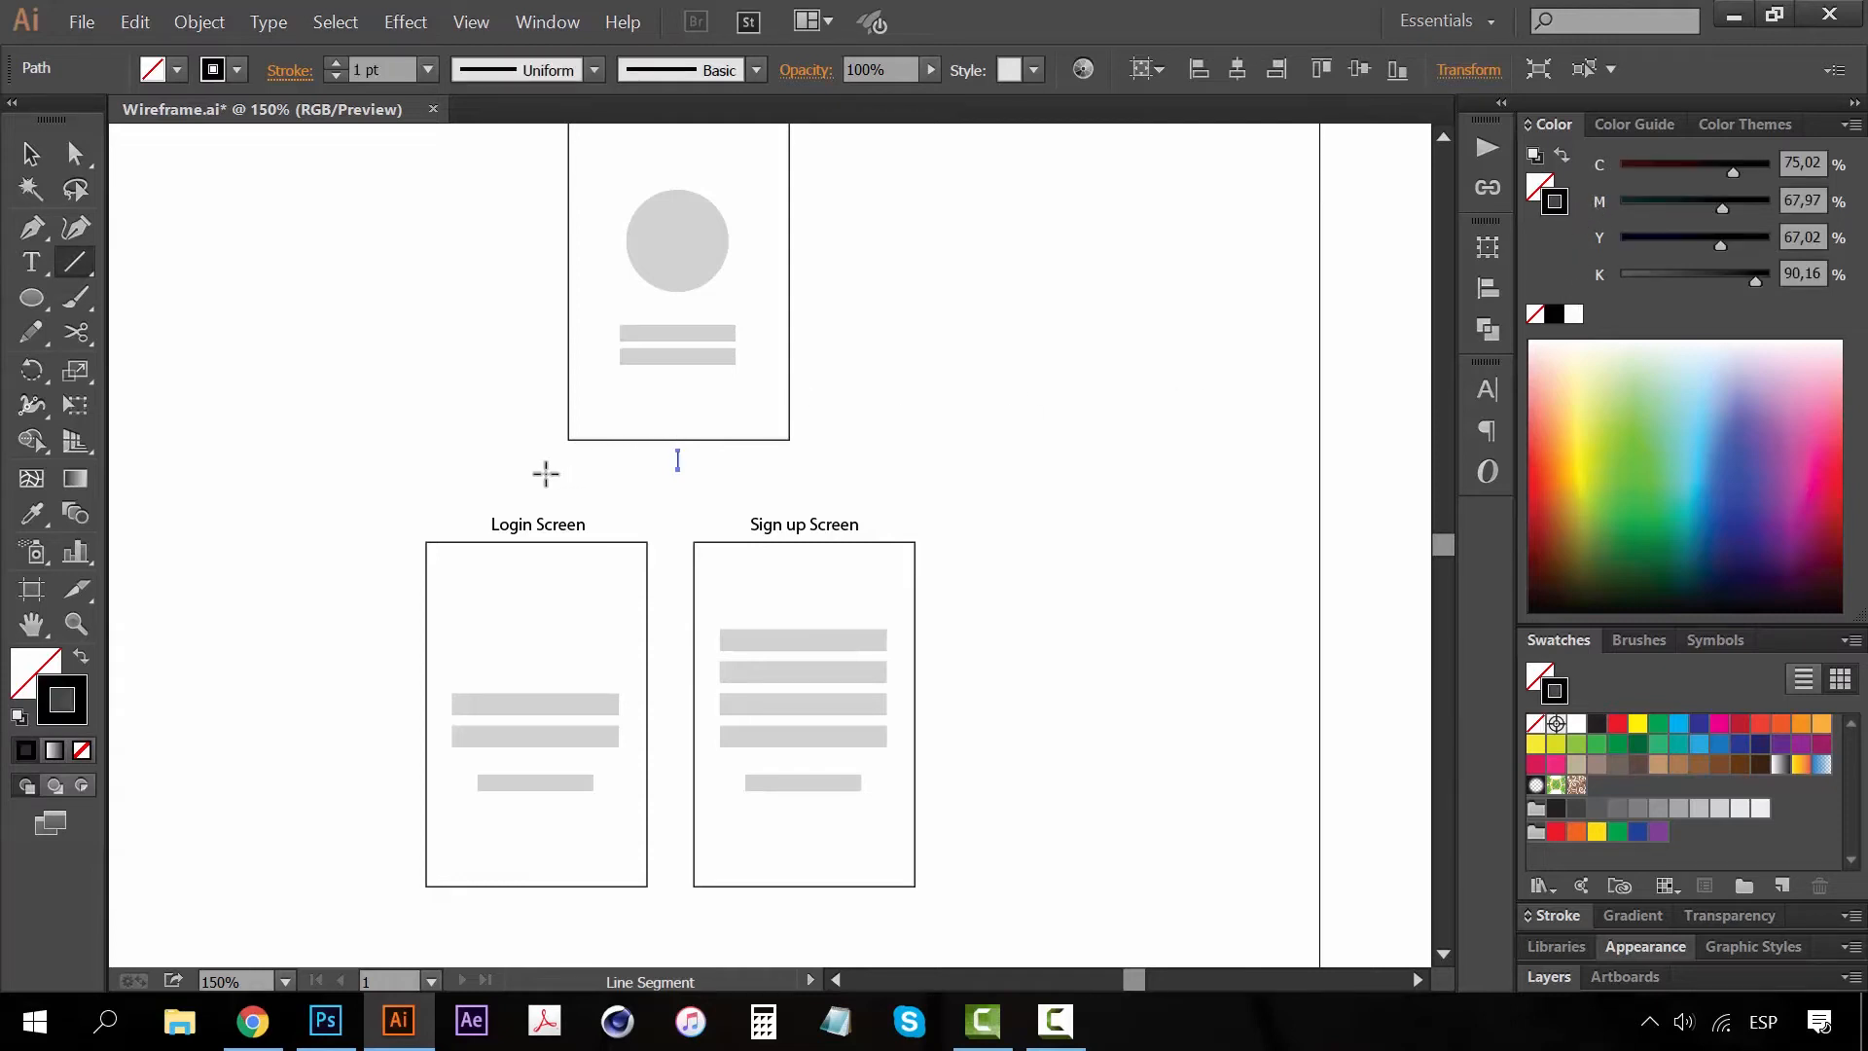
Complete the connector with a horizontal line below the short line and vertical end lines down towards the Login and Sign up titles
left_click_drag(534, 474, 706, 474)
left_click_drag(809, 510, 809, 502)
key("v")
left_click(1091, 435)
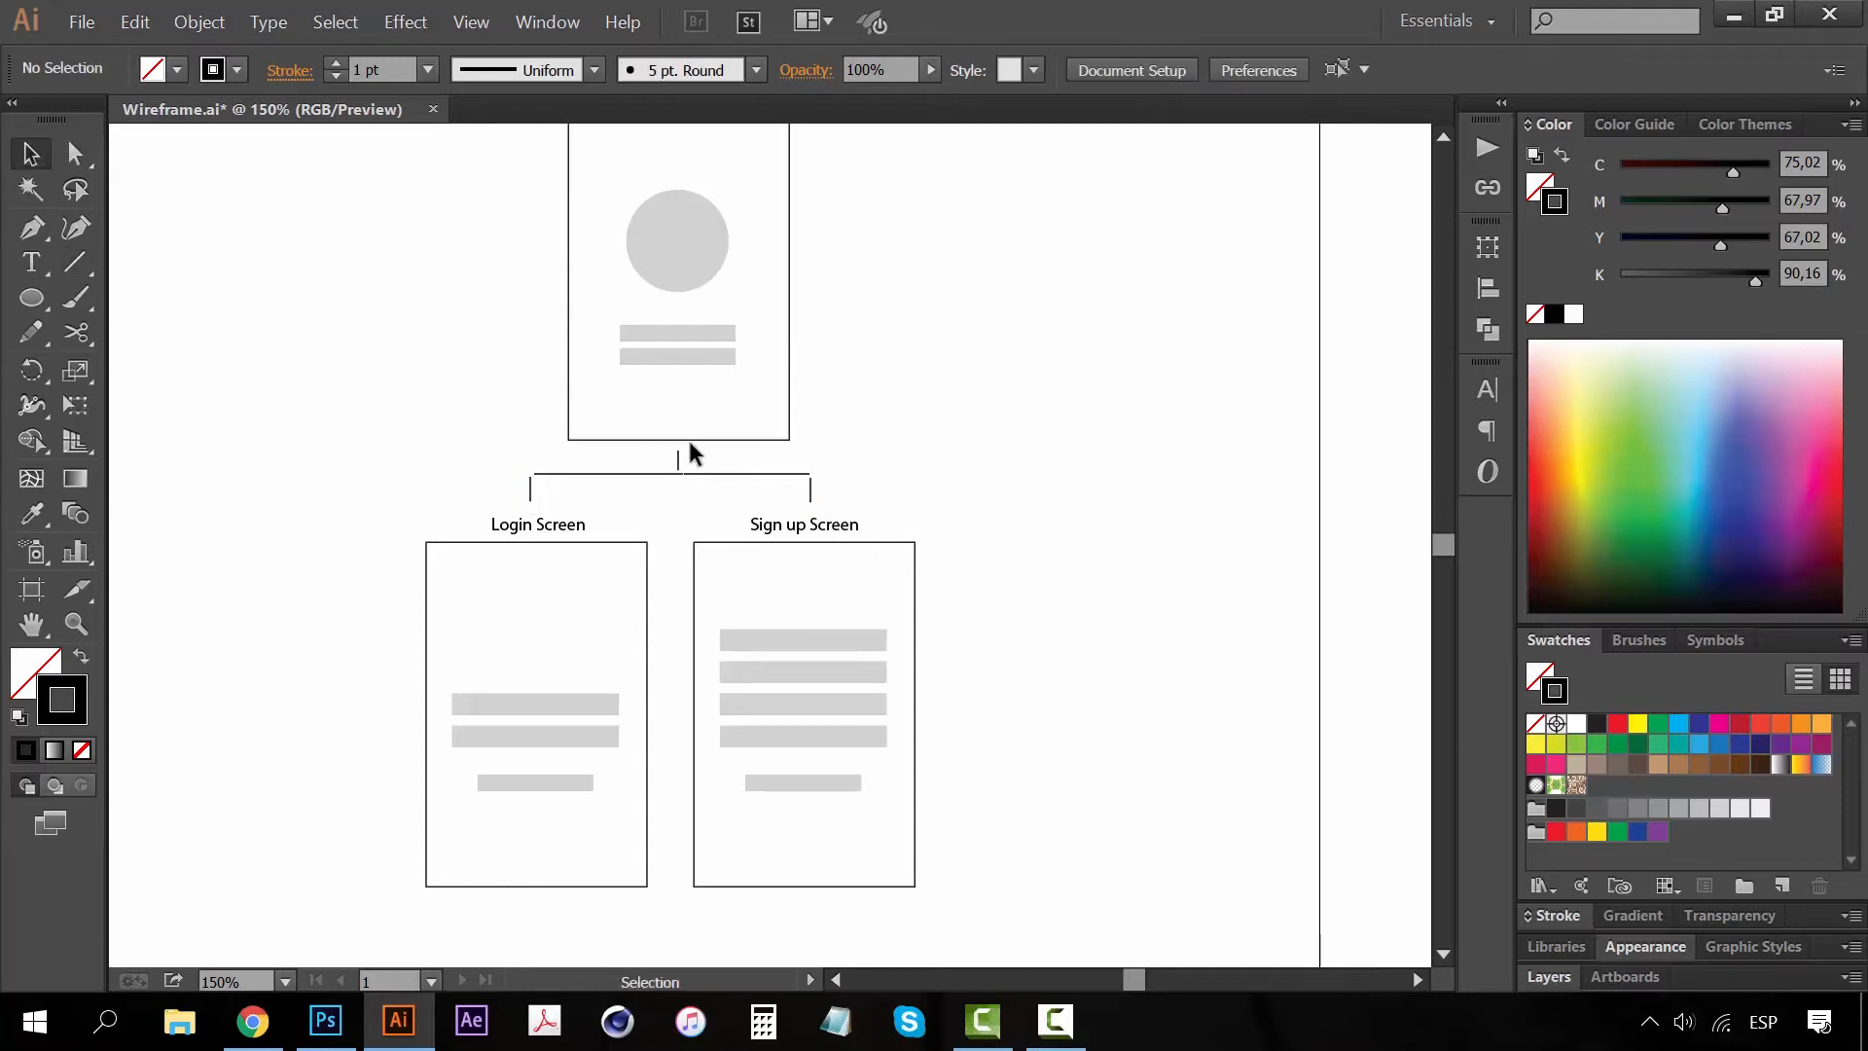
Review the Intro, Login and Sign up screens with their connector lines in the overall layout
left_click_drag(743, 441, 785, 398)
key("z")
left_click(741, 592, "alt")
left_click(741, 592, "alt")
left_click_drag(767, 706, 639, 721)
key("v")
key("z")
left_click(724, 474)
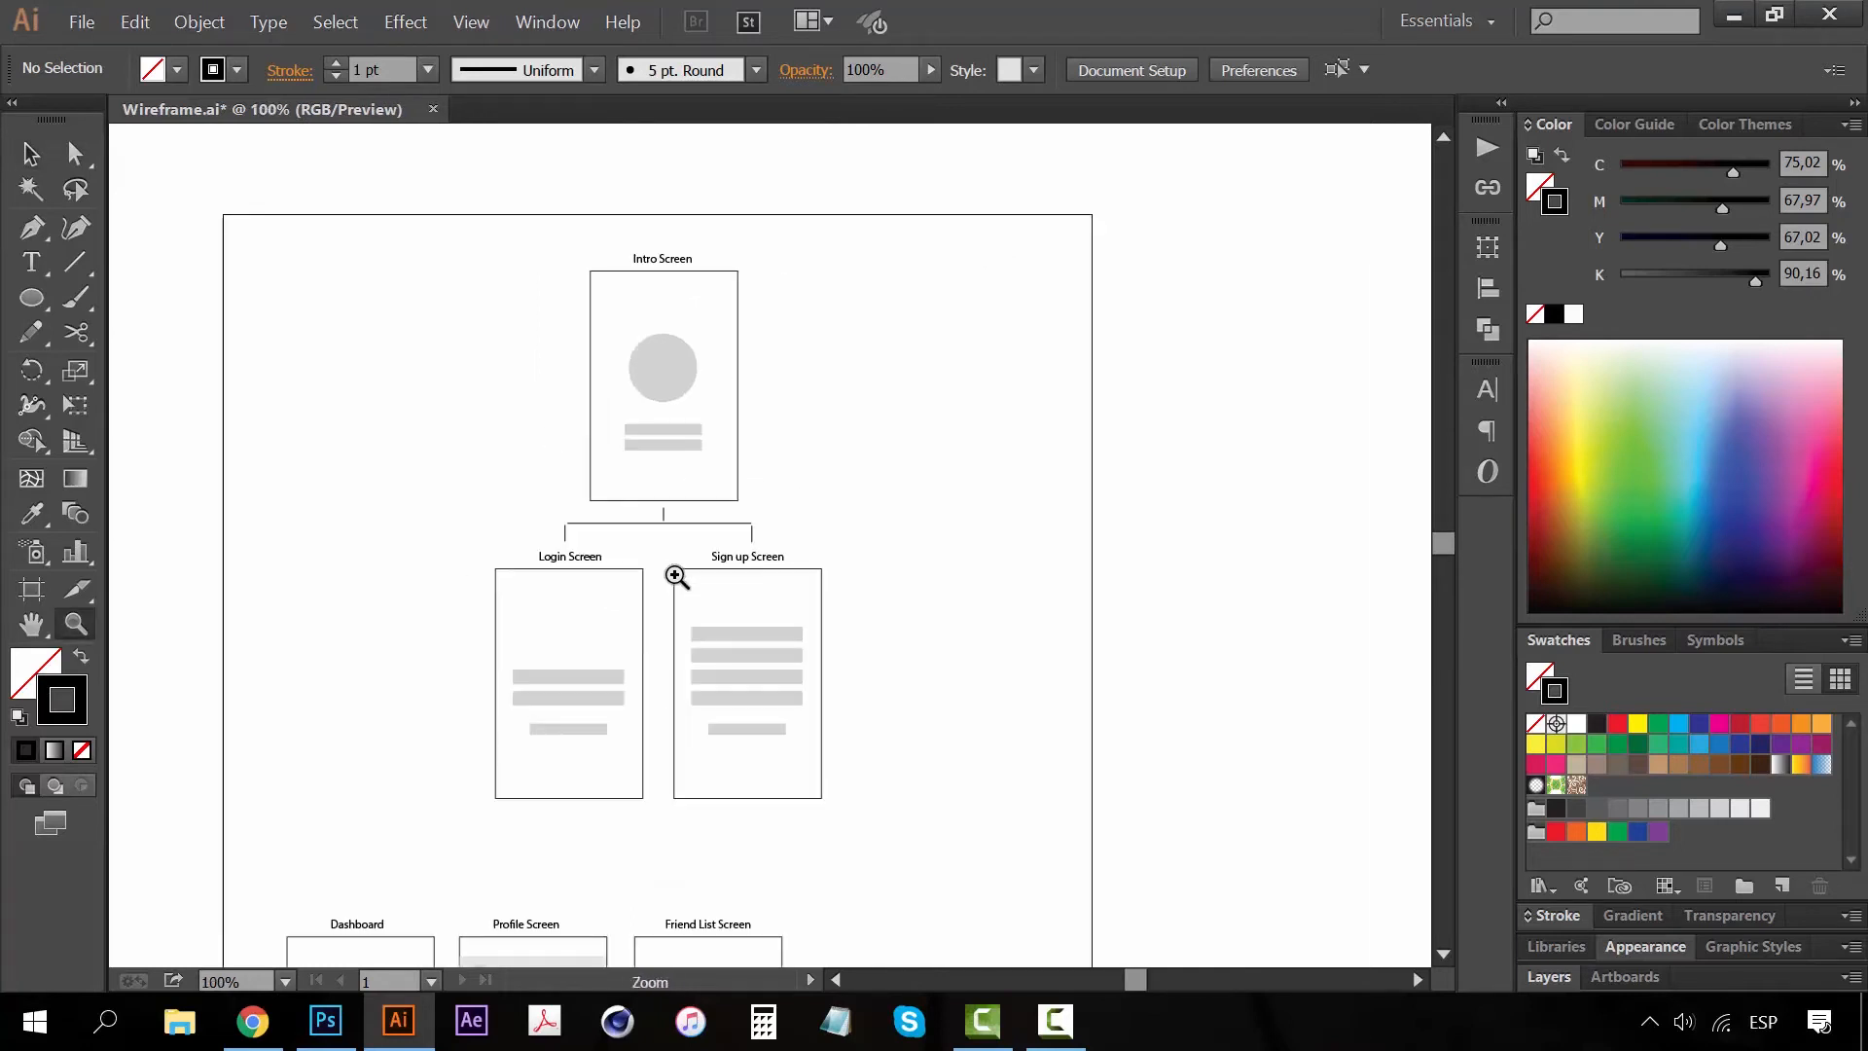
left_click(680, 396)
key("v")
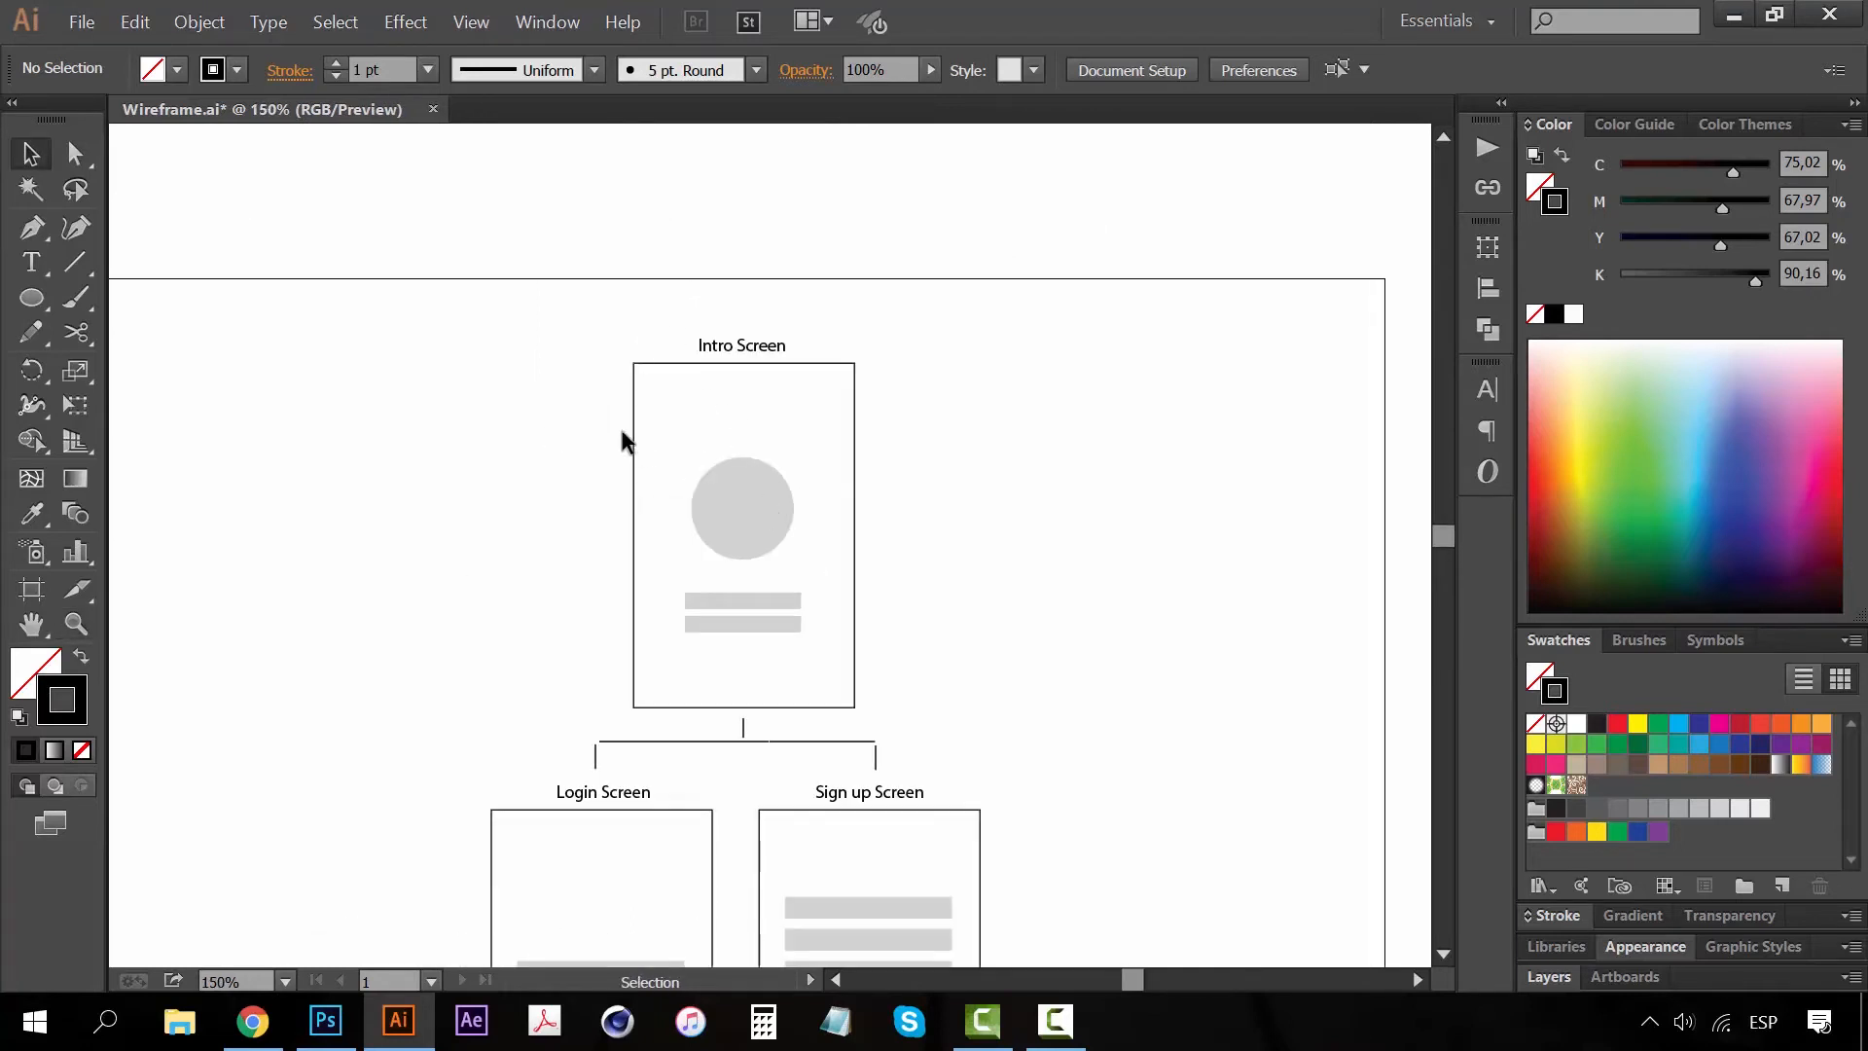
left_click_drag(778, 681, 679, 460)
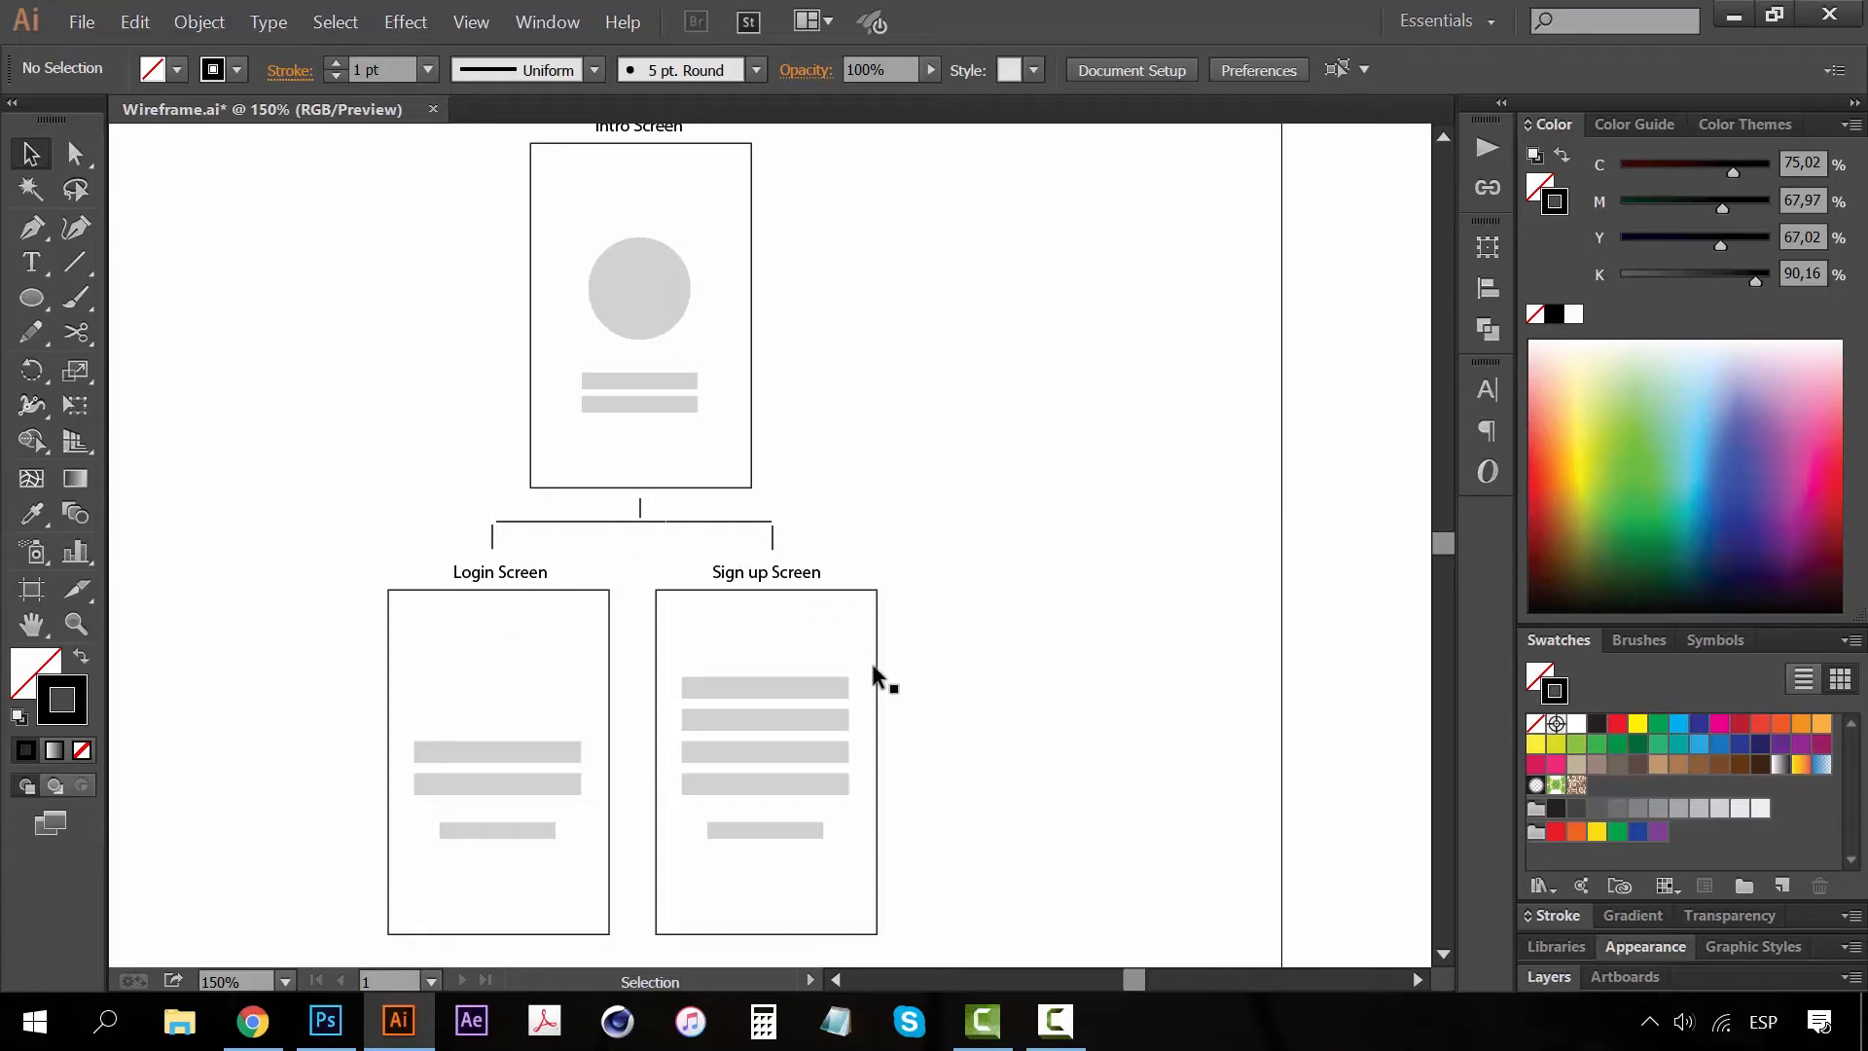
Move the Profile and Friend List screens down and place the Dashboard centred above them, beneath the Login and Sign up screens
left_click_drag(841, 759, 879, 392)
key("z")
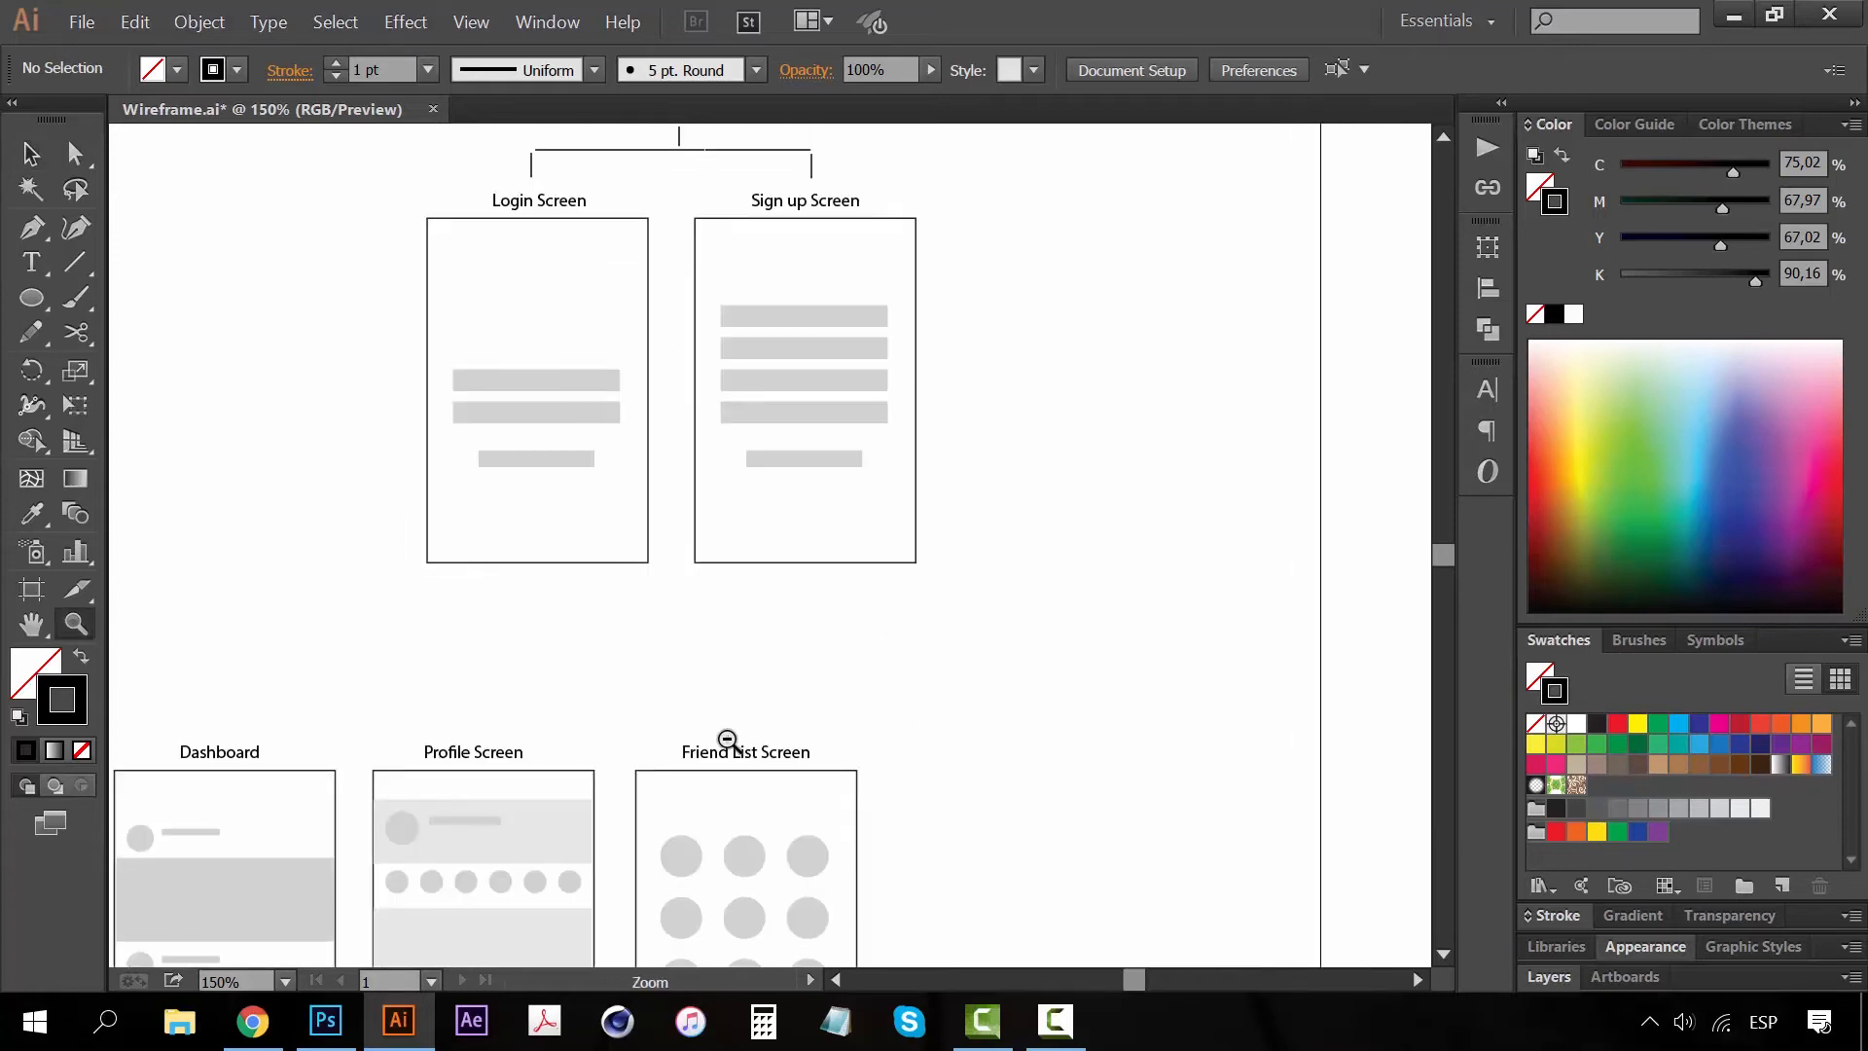
left_click(727, 738, "alt")
left_click_drag(729, 690, 688, 688)
key("v")
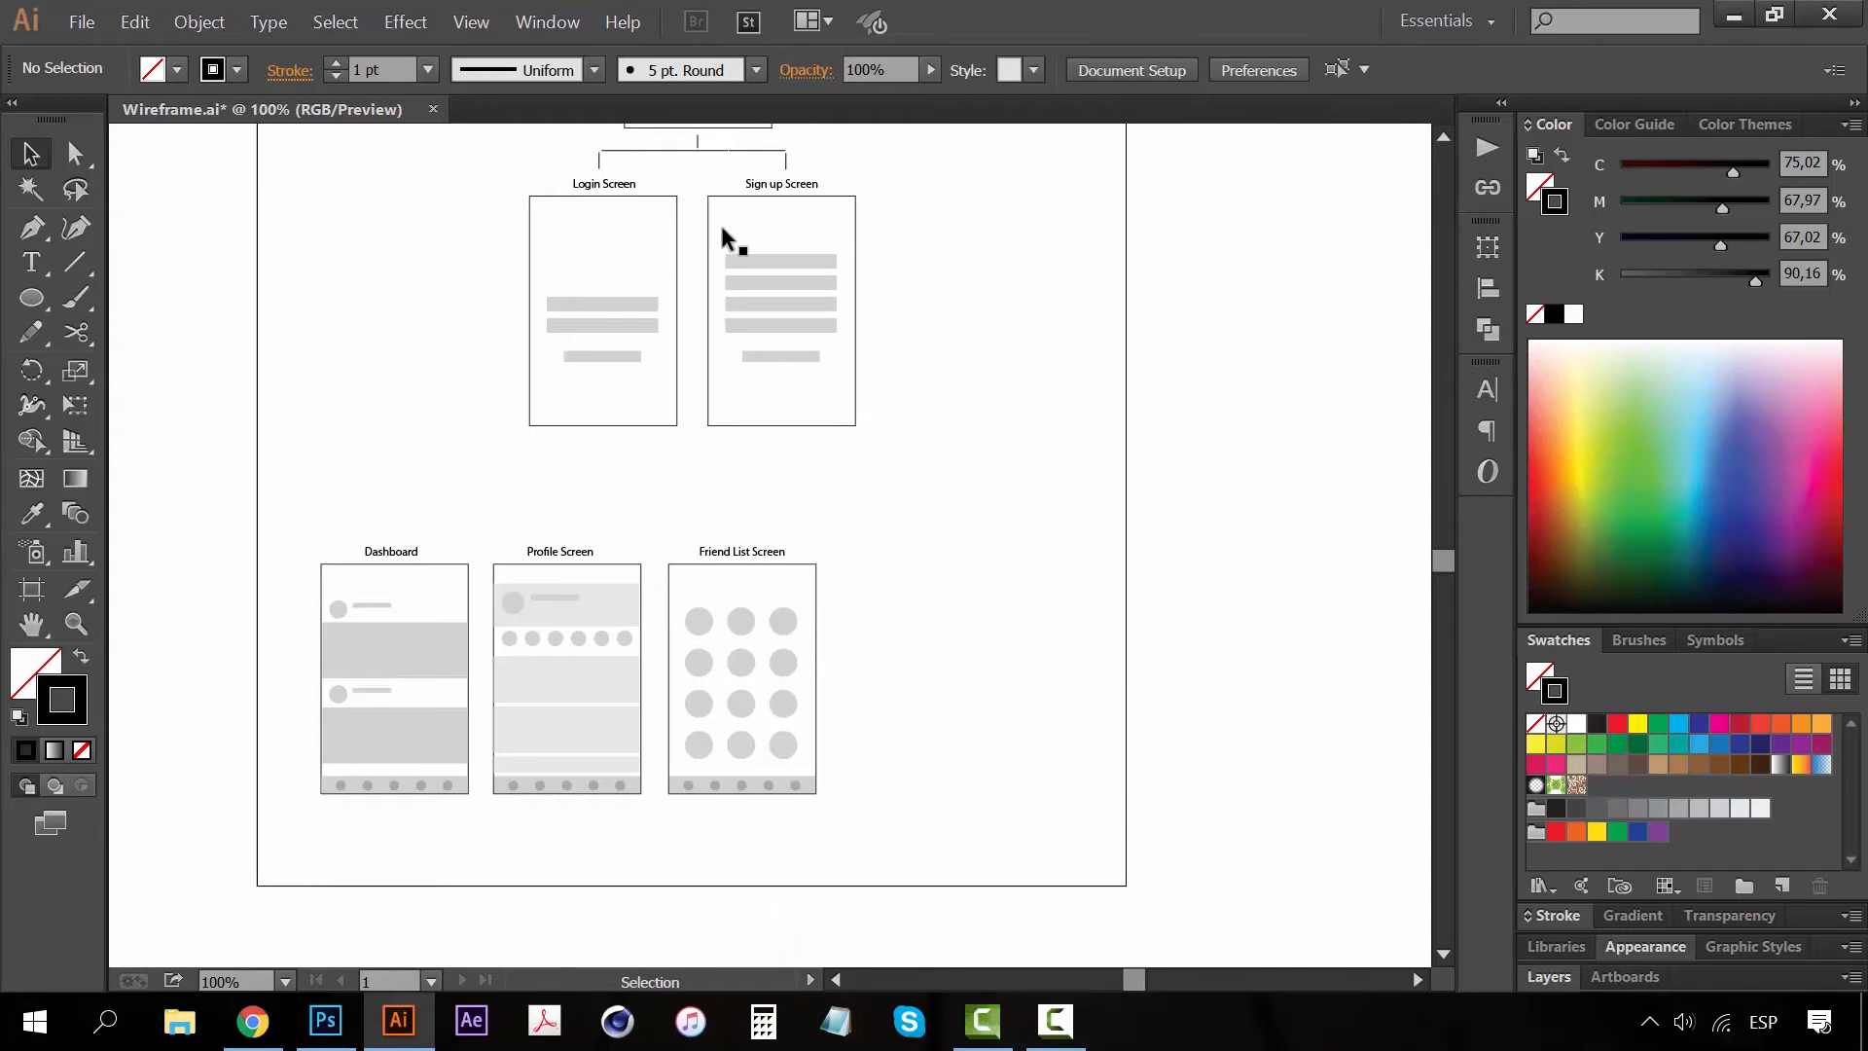
left_click_drag(839, 506, 523, 800)
left_click_drag(581, 580, 625, 779)
left_click_drag(403, 623, 701, 550)
Copy the connector lines into the gap above the Dashboard, flipped vertically to join the Login and Sign up screens to it
left_click(802, 140)
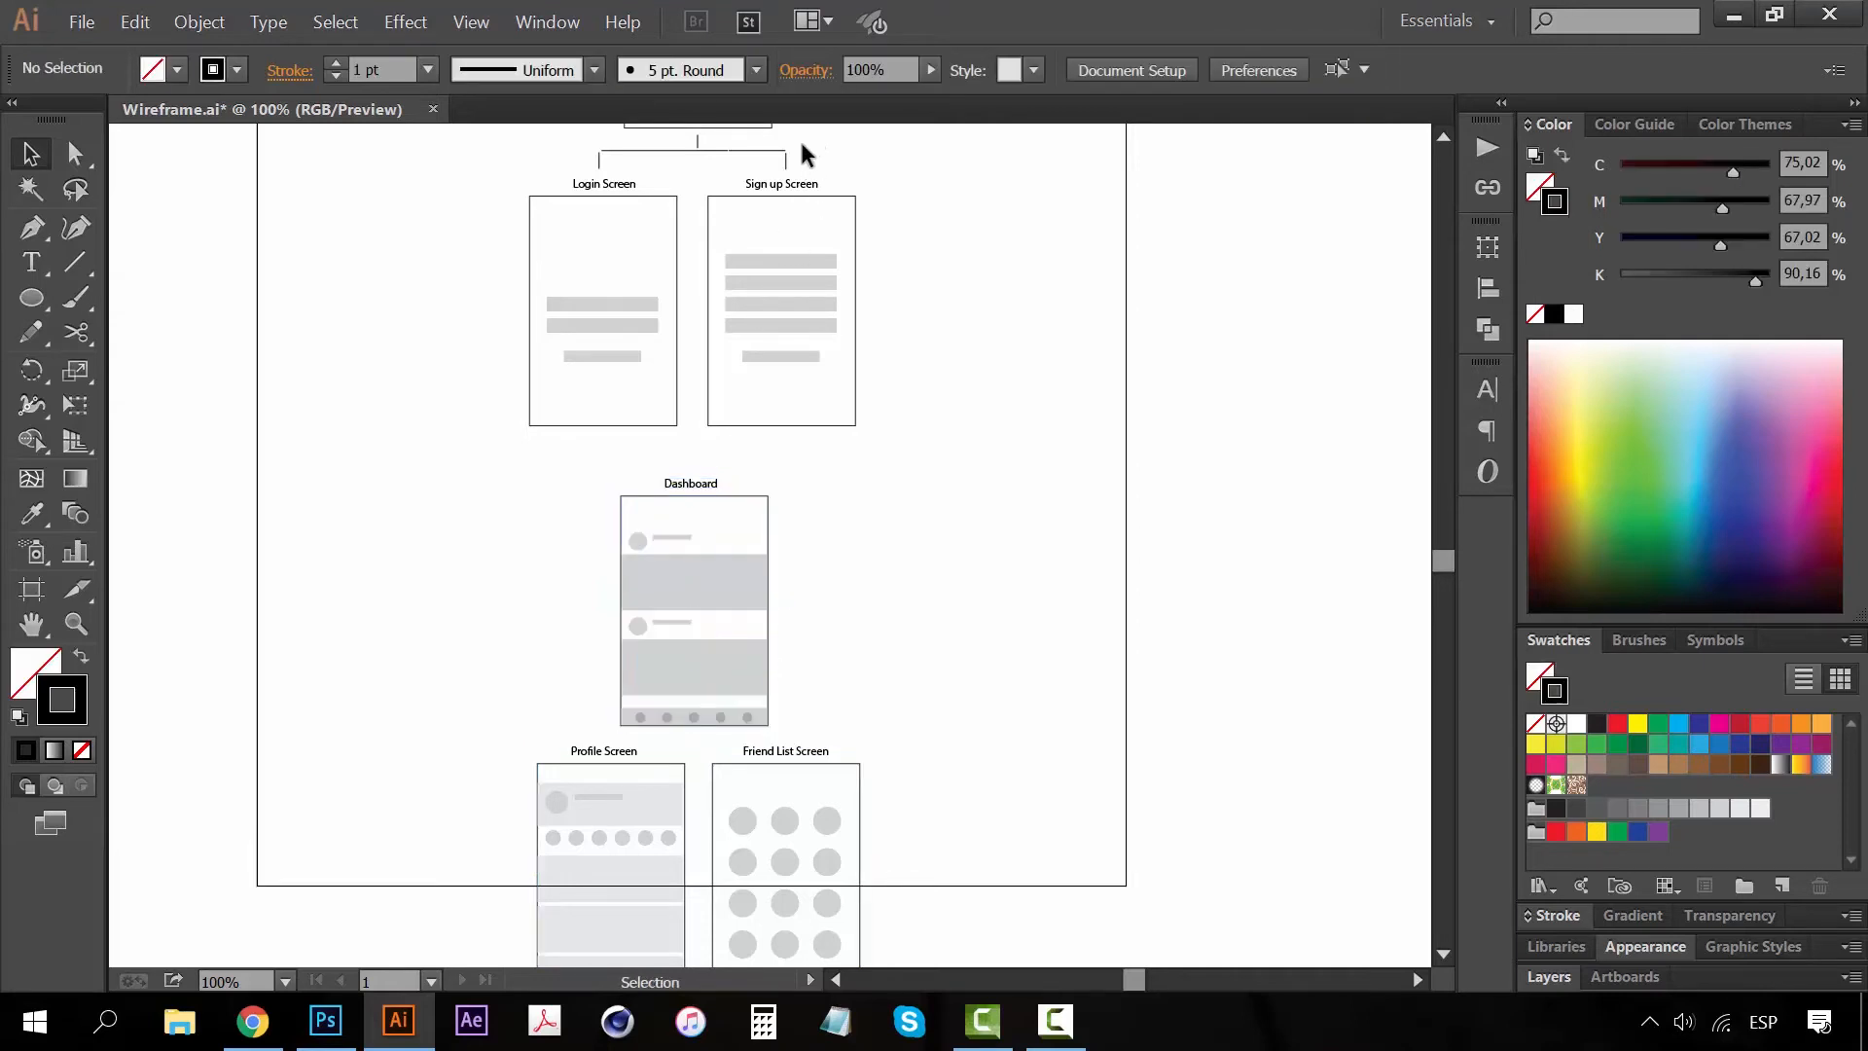
left_click_drag(615, 175, 585, 175)
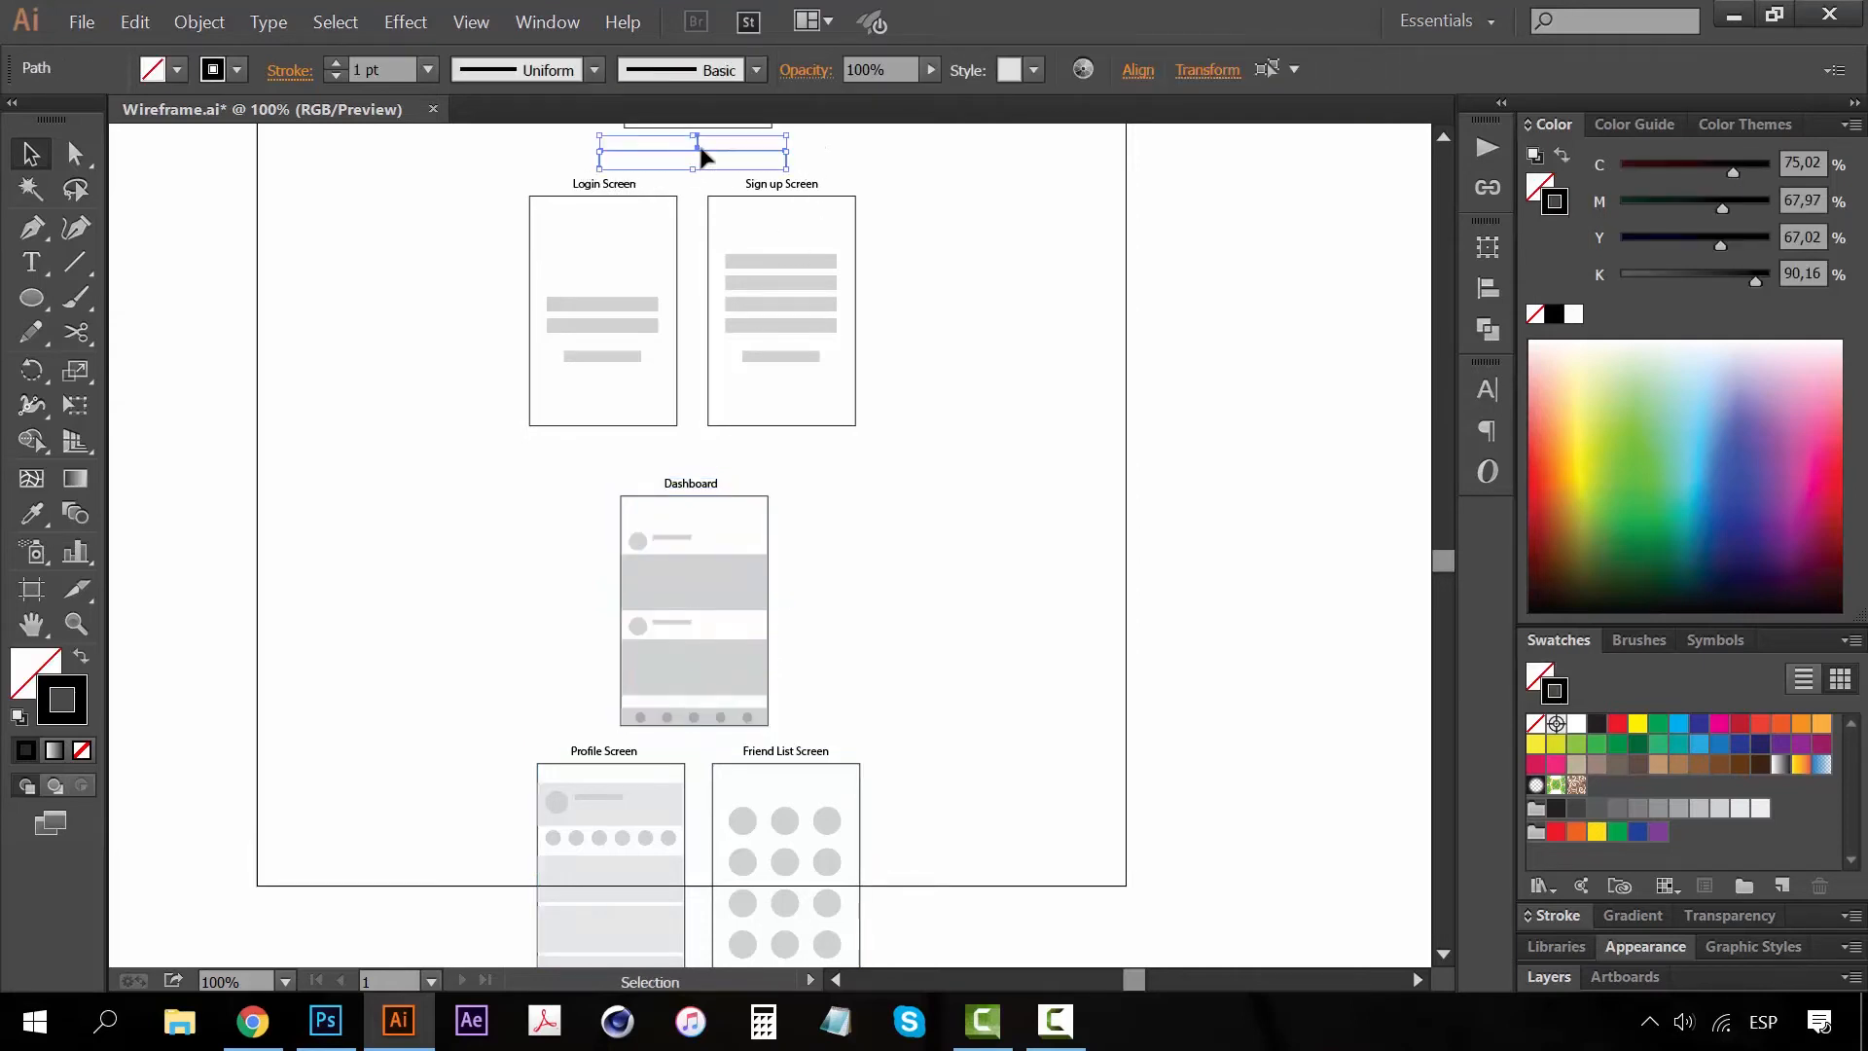
left_click_drag(705, 161, 567, 447)
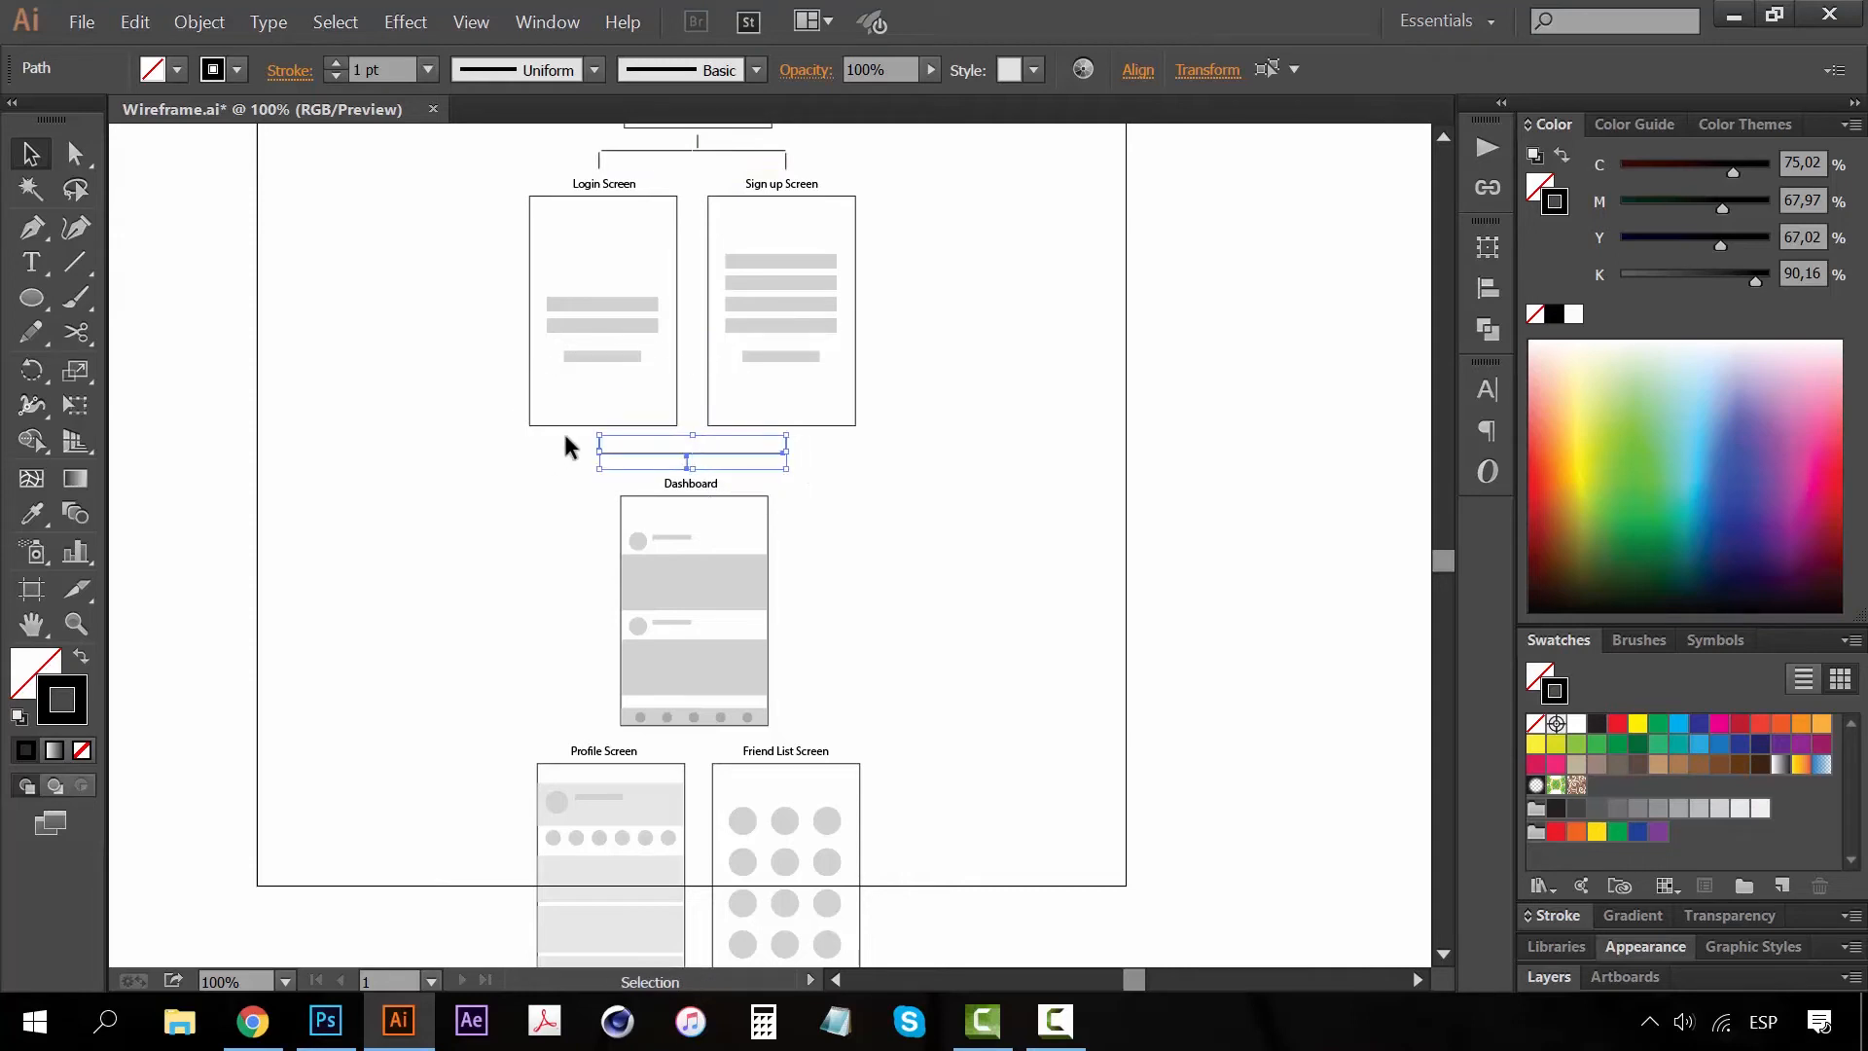
Nudge the flipped connector slightly up in the gap between the Login and Sign up screens and the Dashboard, and check its placement
key("Up")
left_click(827, 603)
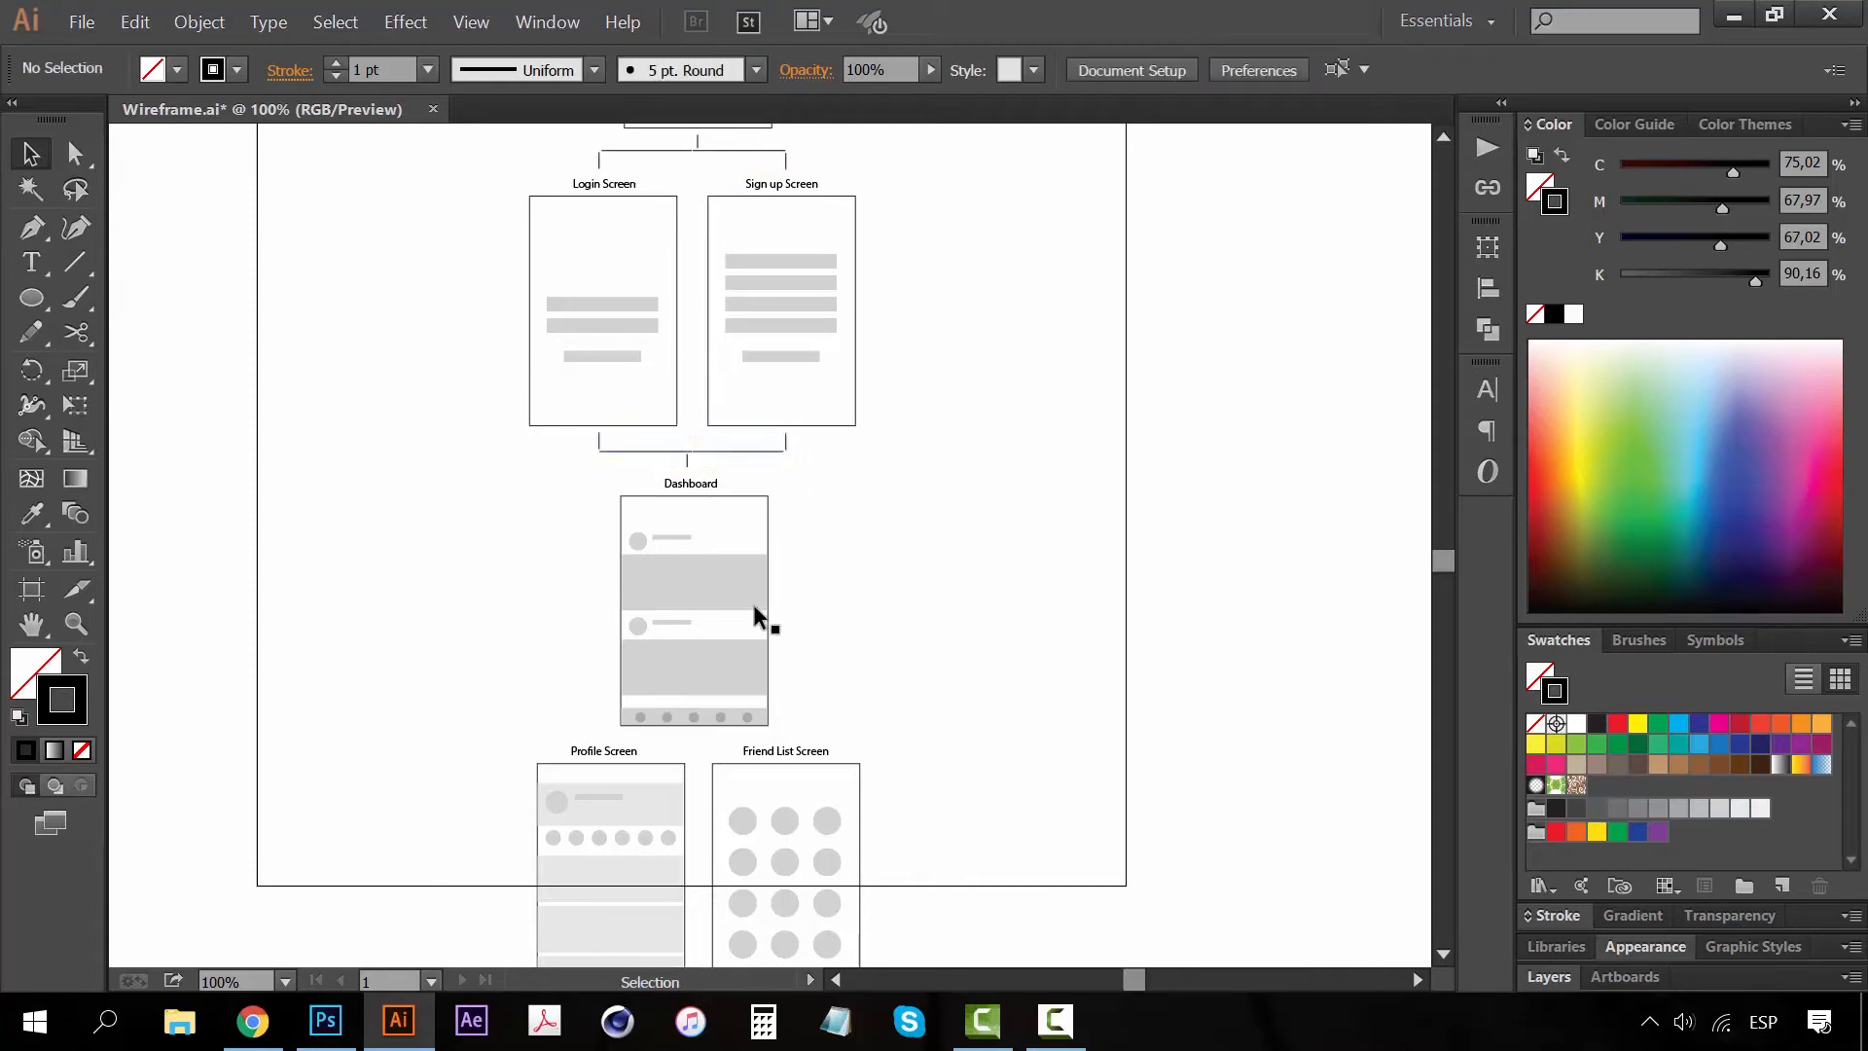
key("z")
left_click(702, 429)
key("v")
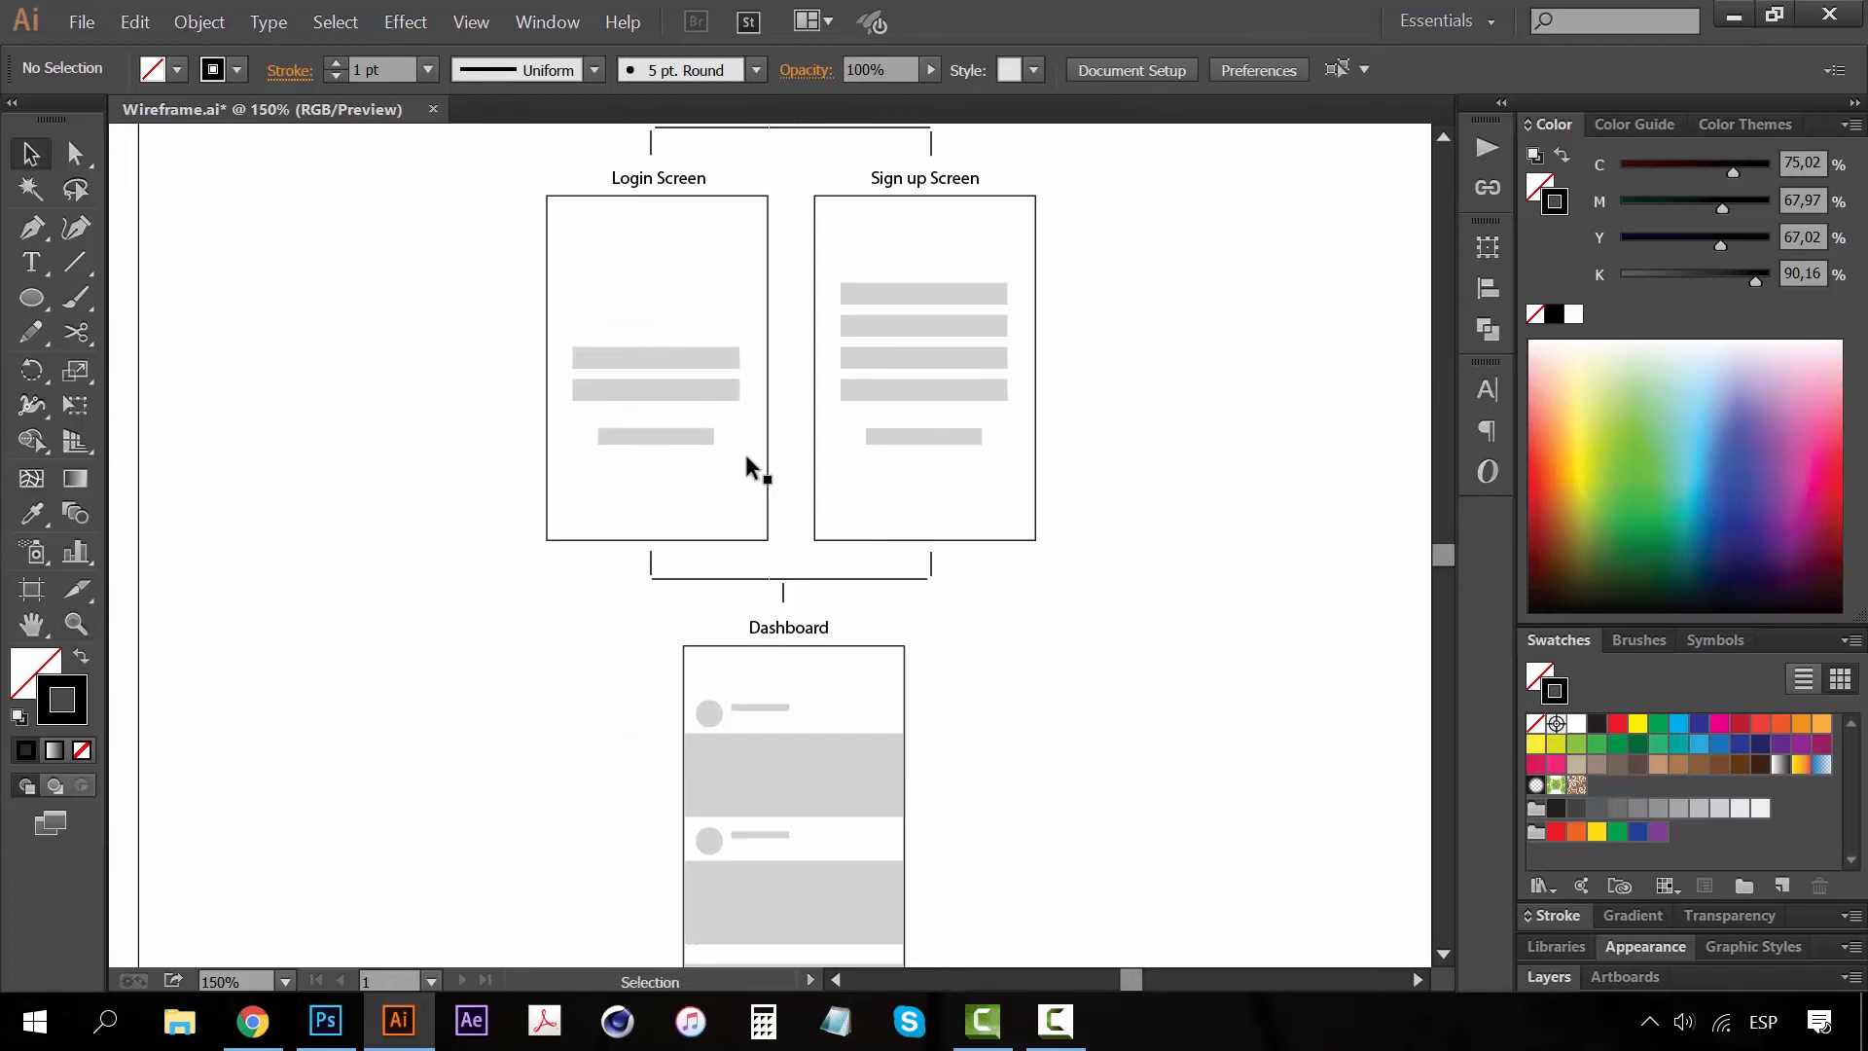
key("space")
left_click_drag(684, 421, 609, 483)
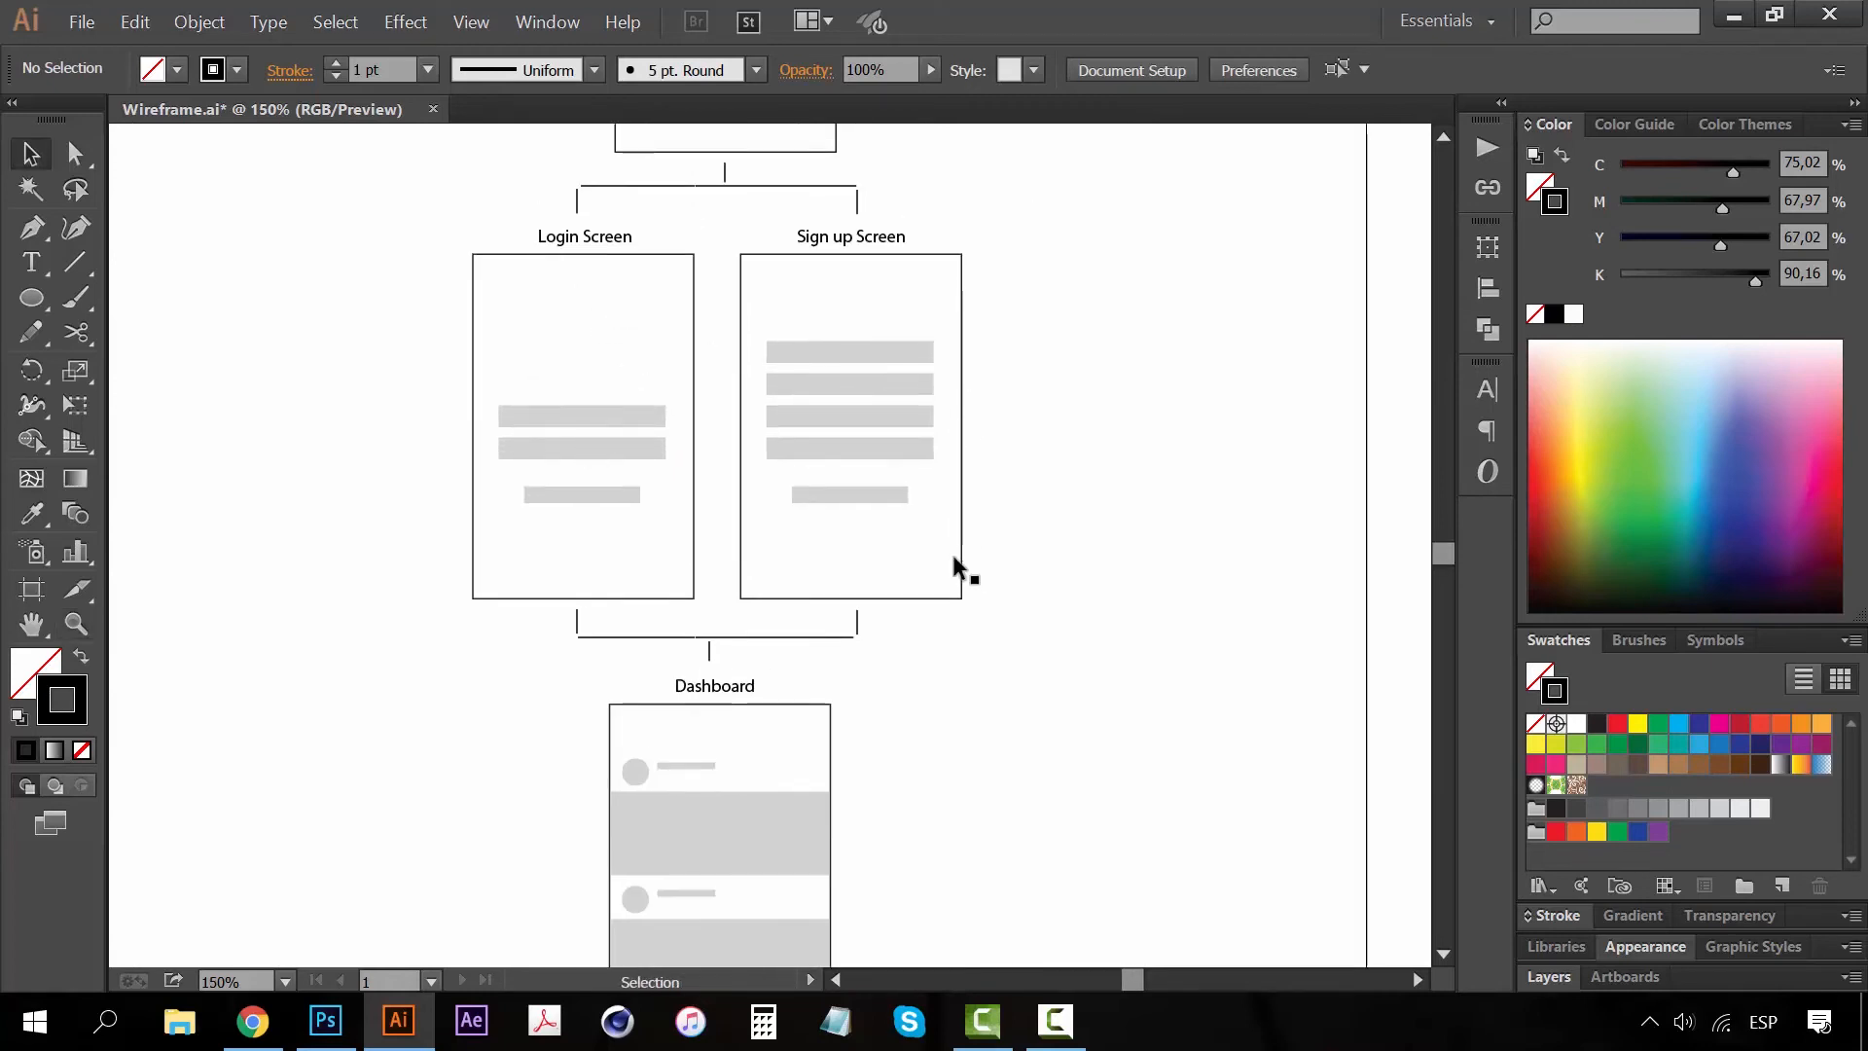
Move the Profile Screen to the left of the Dashboard and the Friend List Screen to its right, level with it
key("space")
left_click_drag(911, 646, 931, 348)
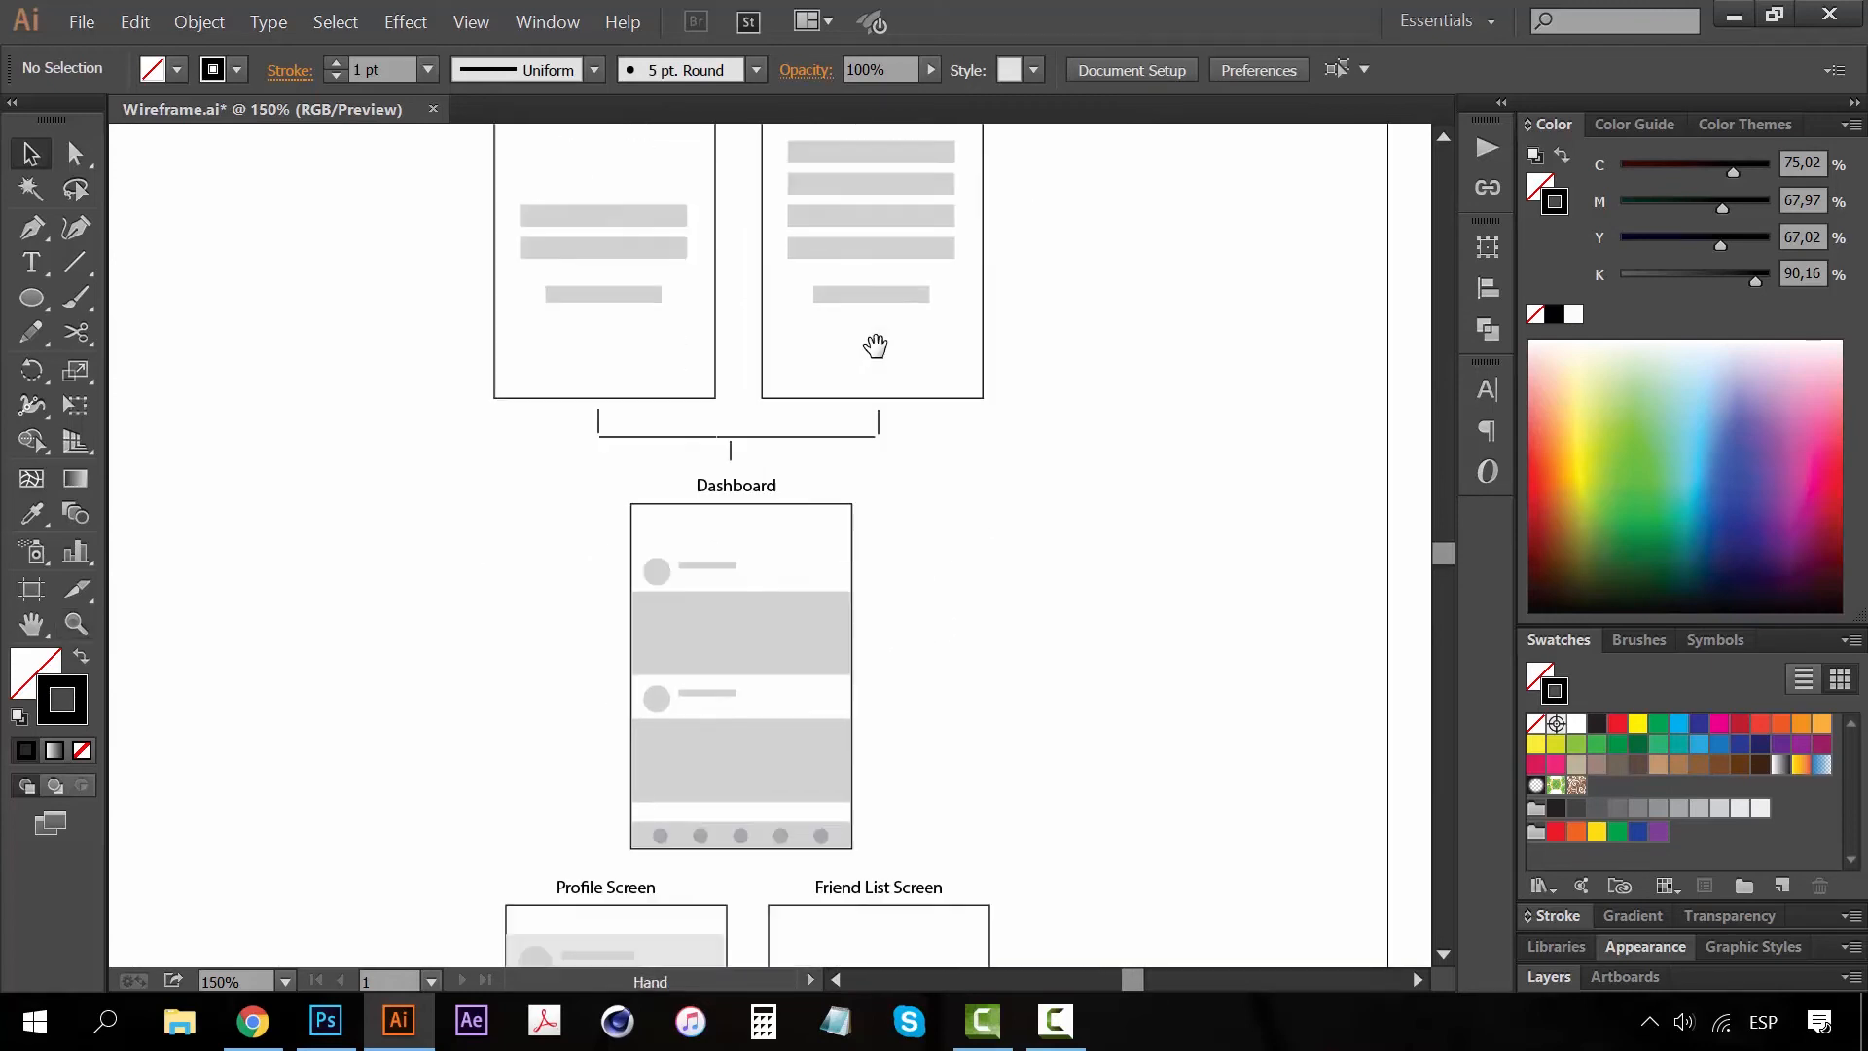
left_click_drag(815, 754, 854, 668)
left_click_drag(739, 827, 525, 420)
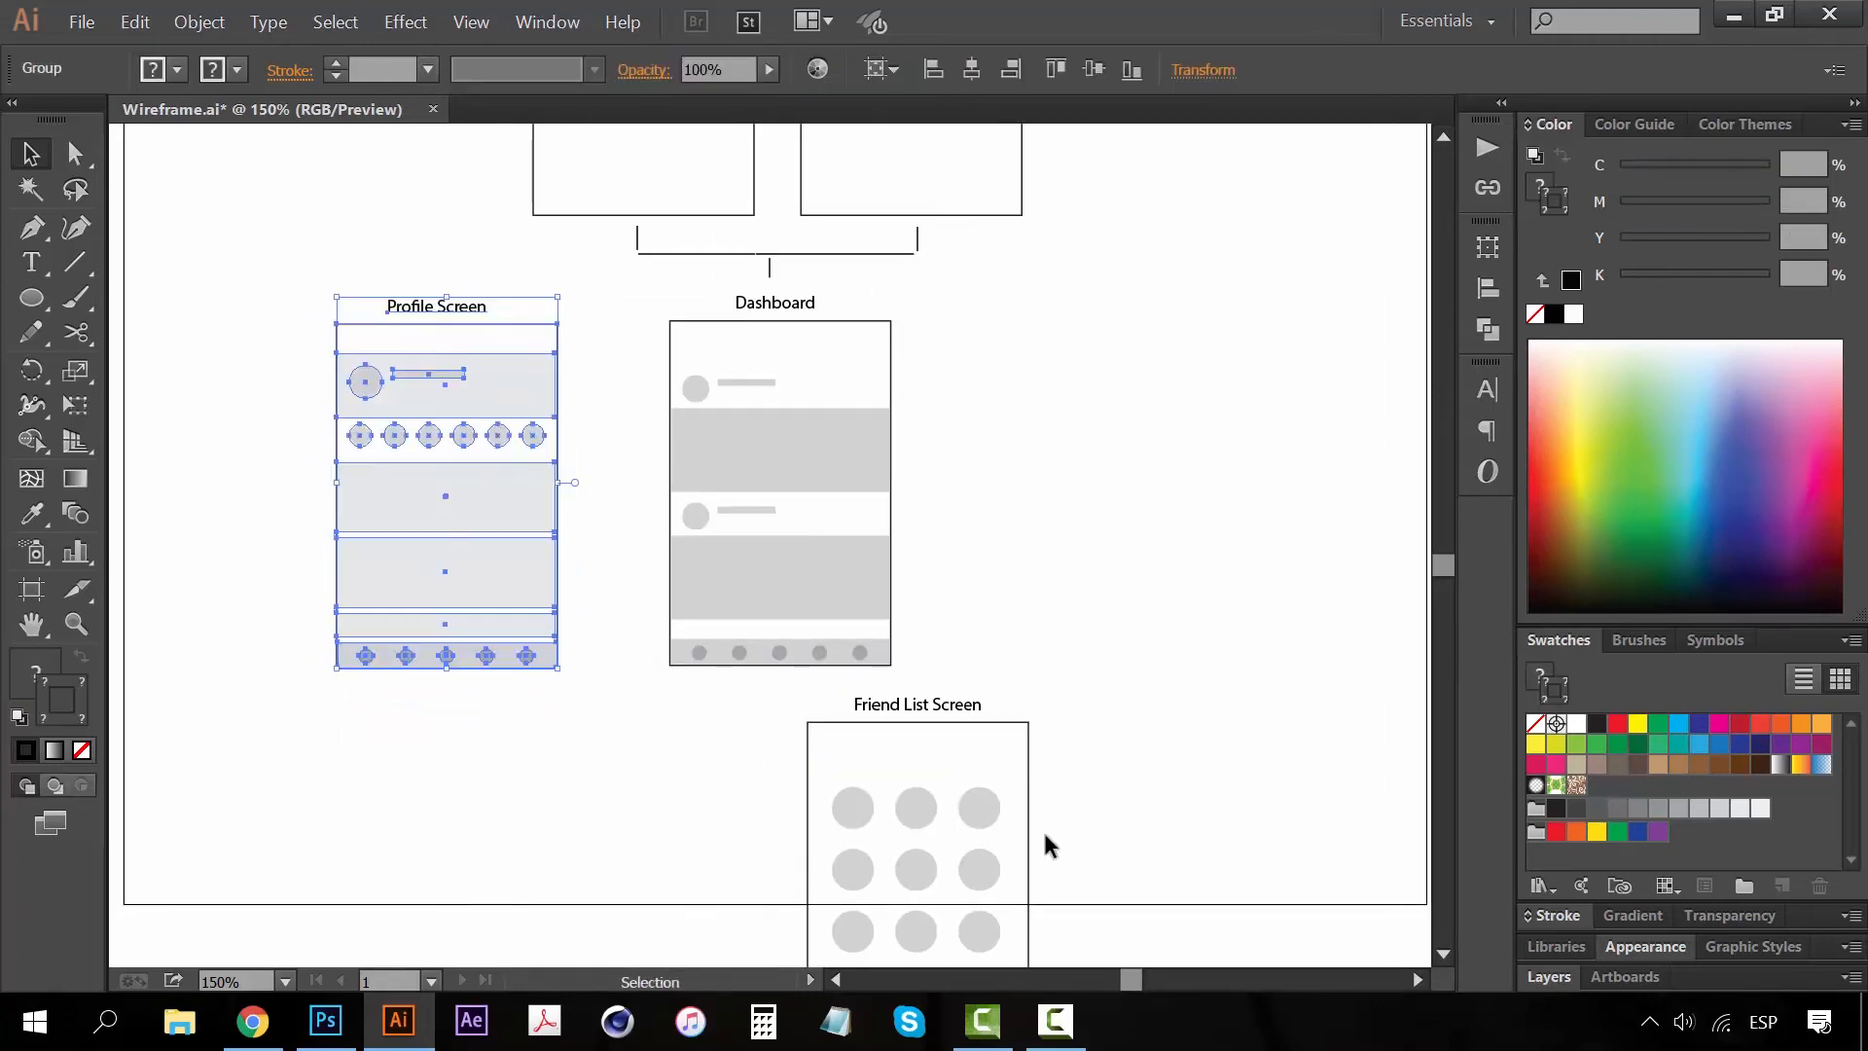
left_click_drag(1006, 827, 1206, 429)
left_click(603, 345)
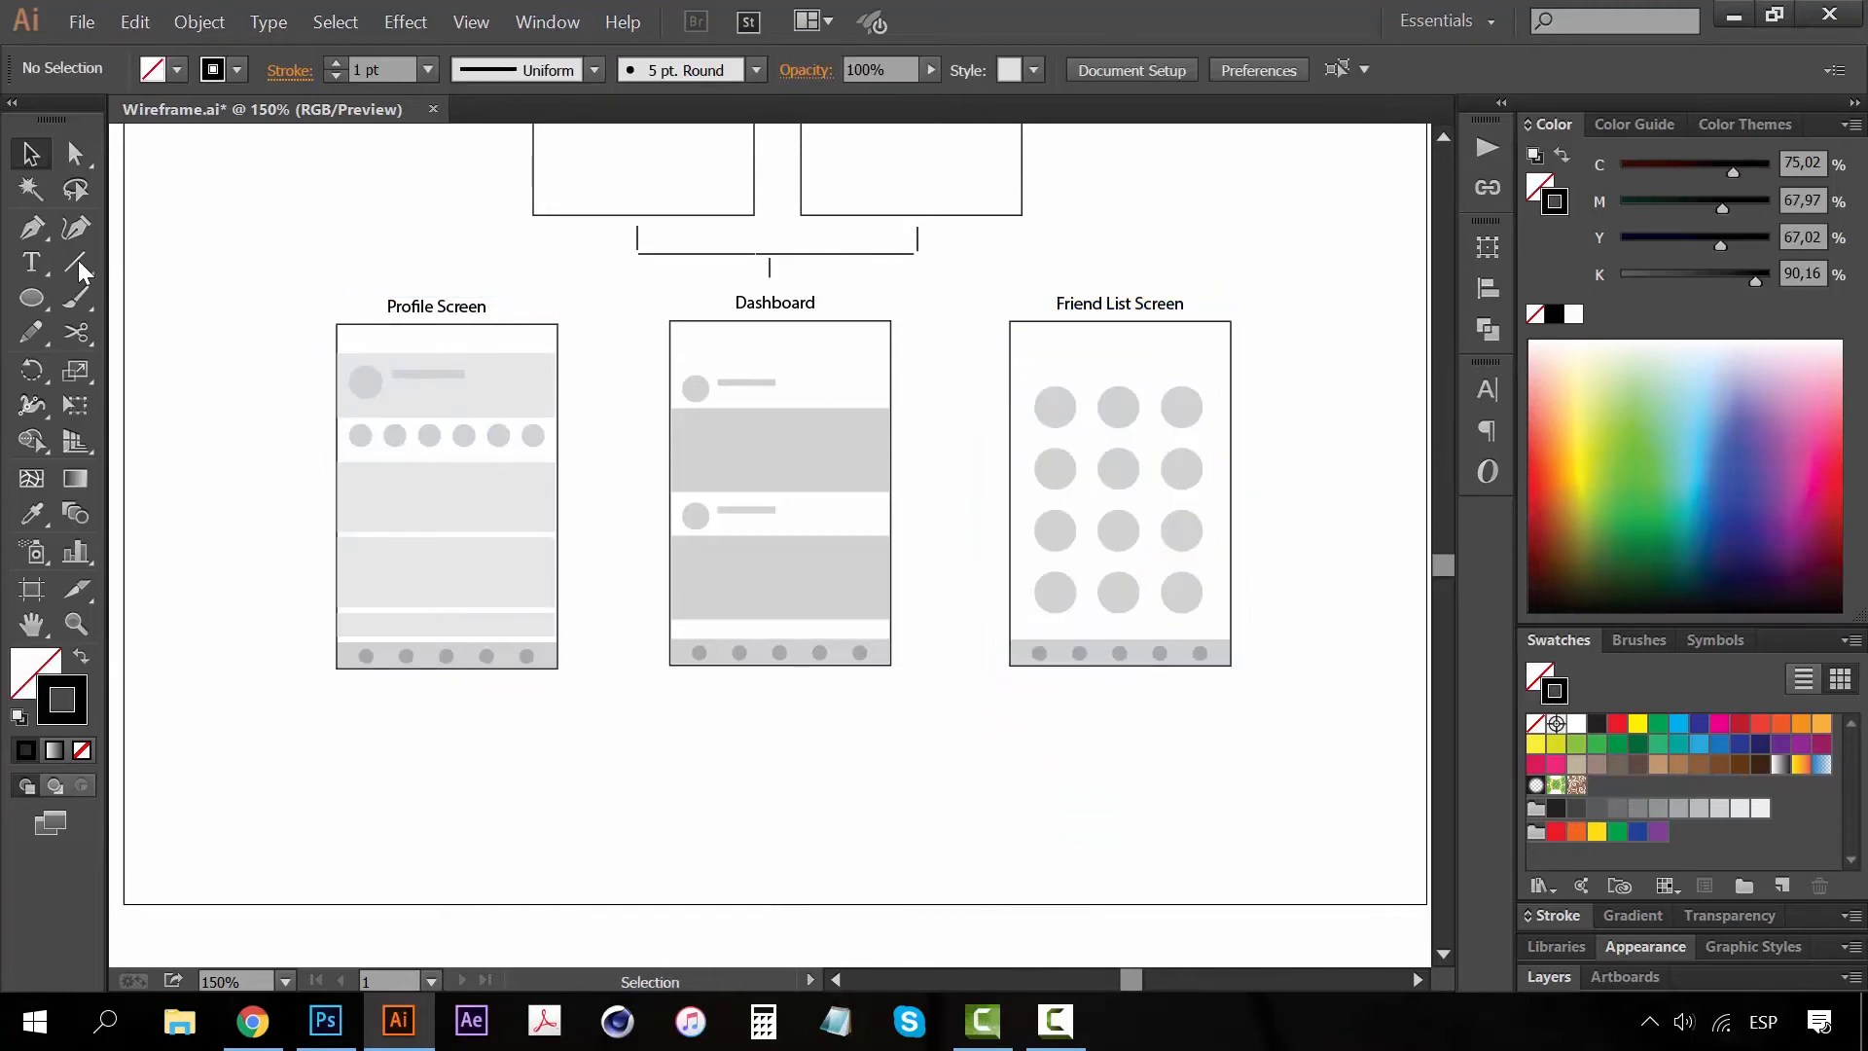
Draw short horizontal connector lines between the Profile Screen and the Dashboard and between the Dashboard and the Friend List Screen
left_click(75, 261)
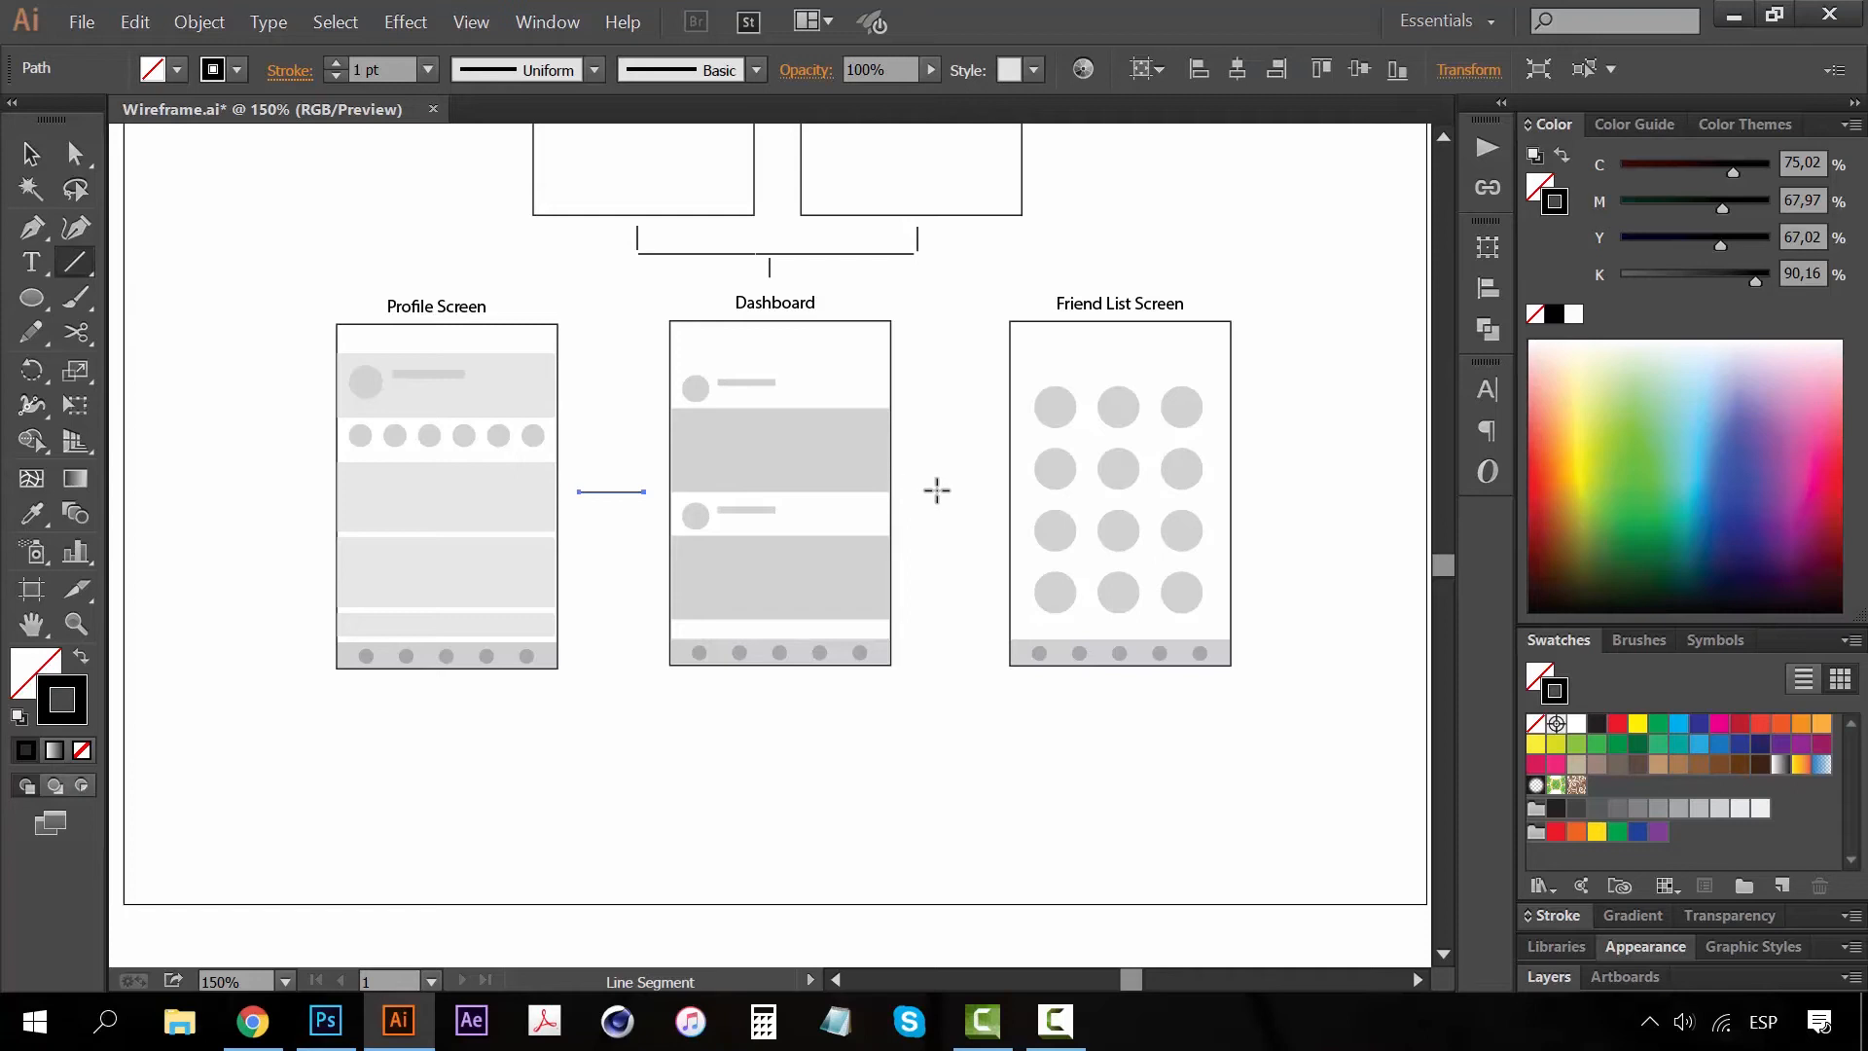
left_click_drag(905, 489, 977, 486)
key("v")
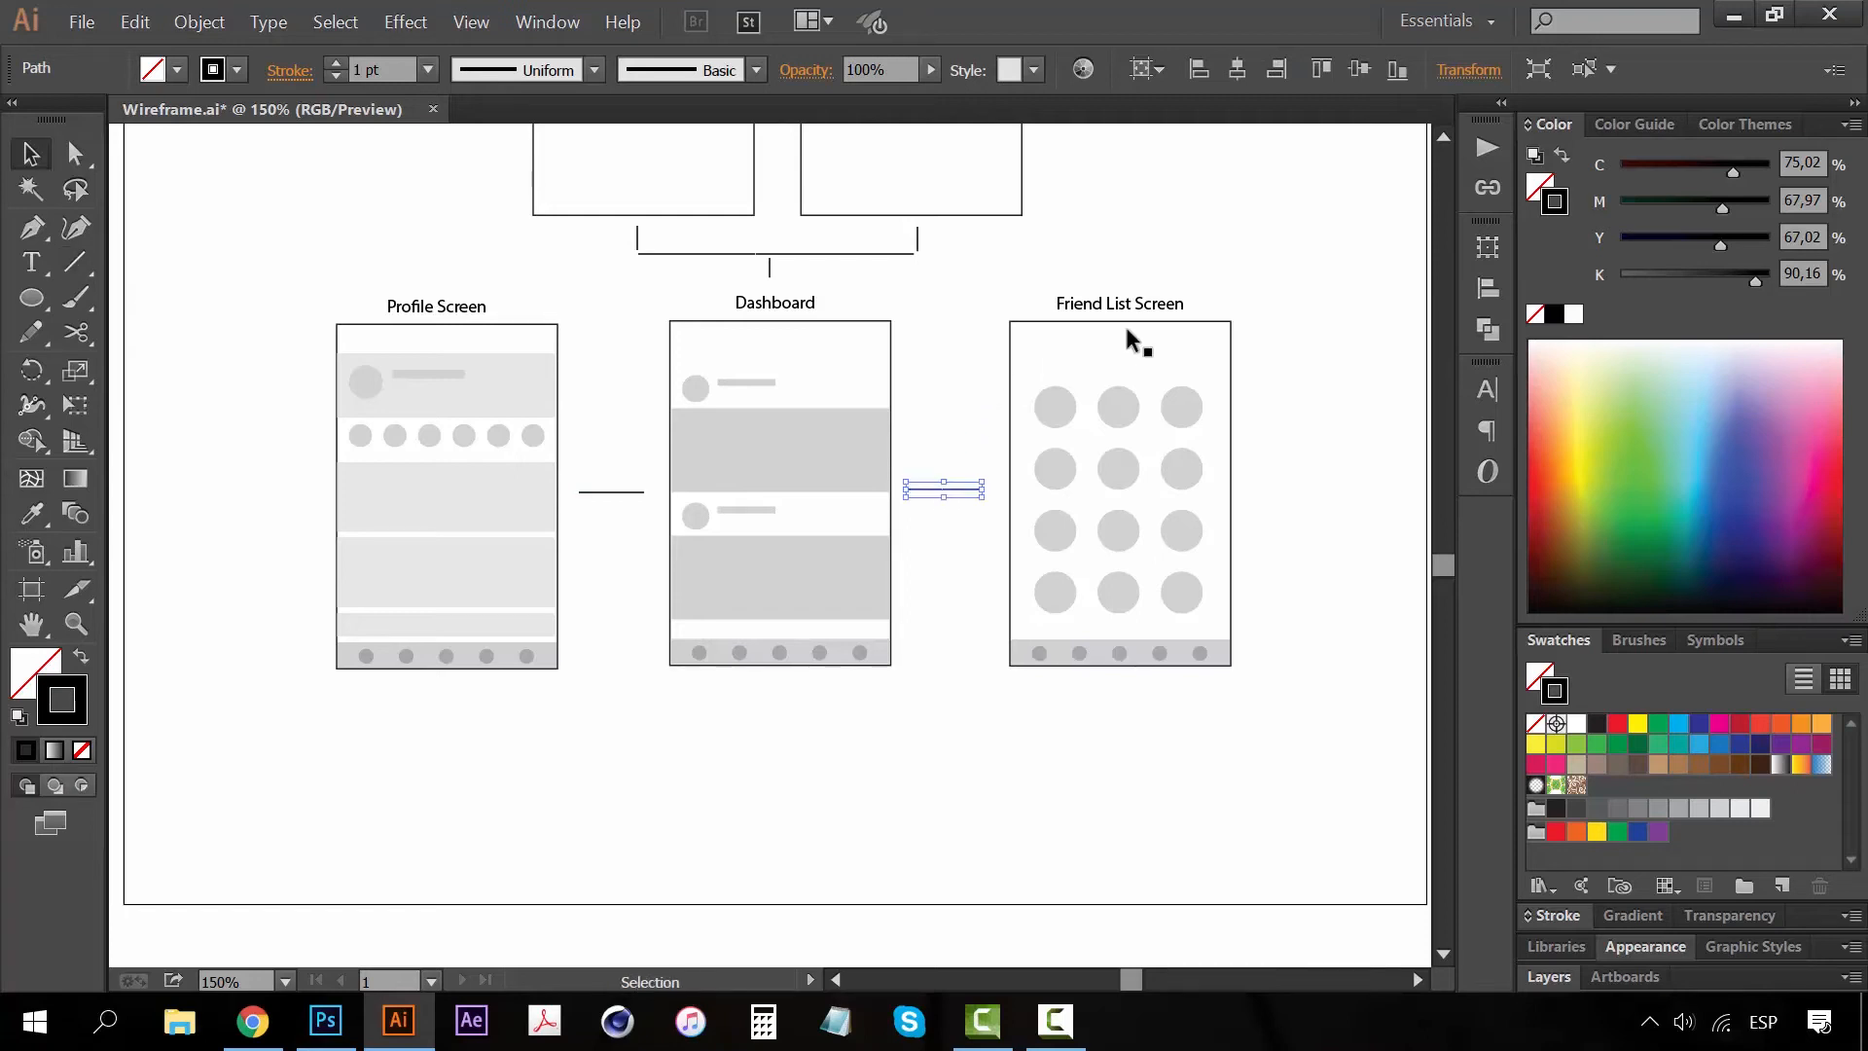
left_click(963, 362)
Review the complete wireframe flow on the artboard, from the Intro Screen down to the Profile, Dashboard and Friend List screens
key("z")
left_click(900, 496, "alt")
left_click(843, 529, "alt")
left_click(843, 530, "alt")
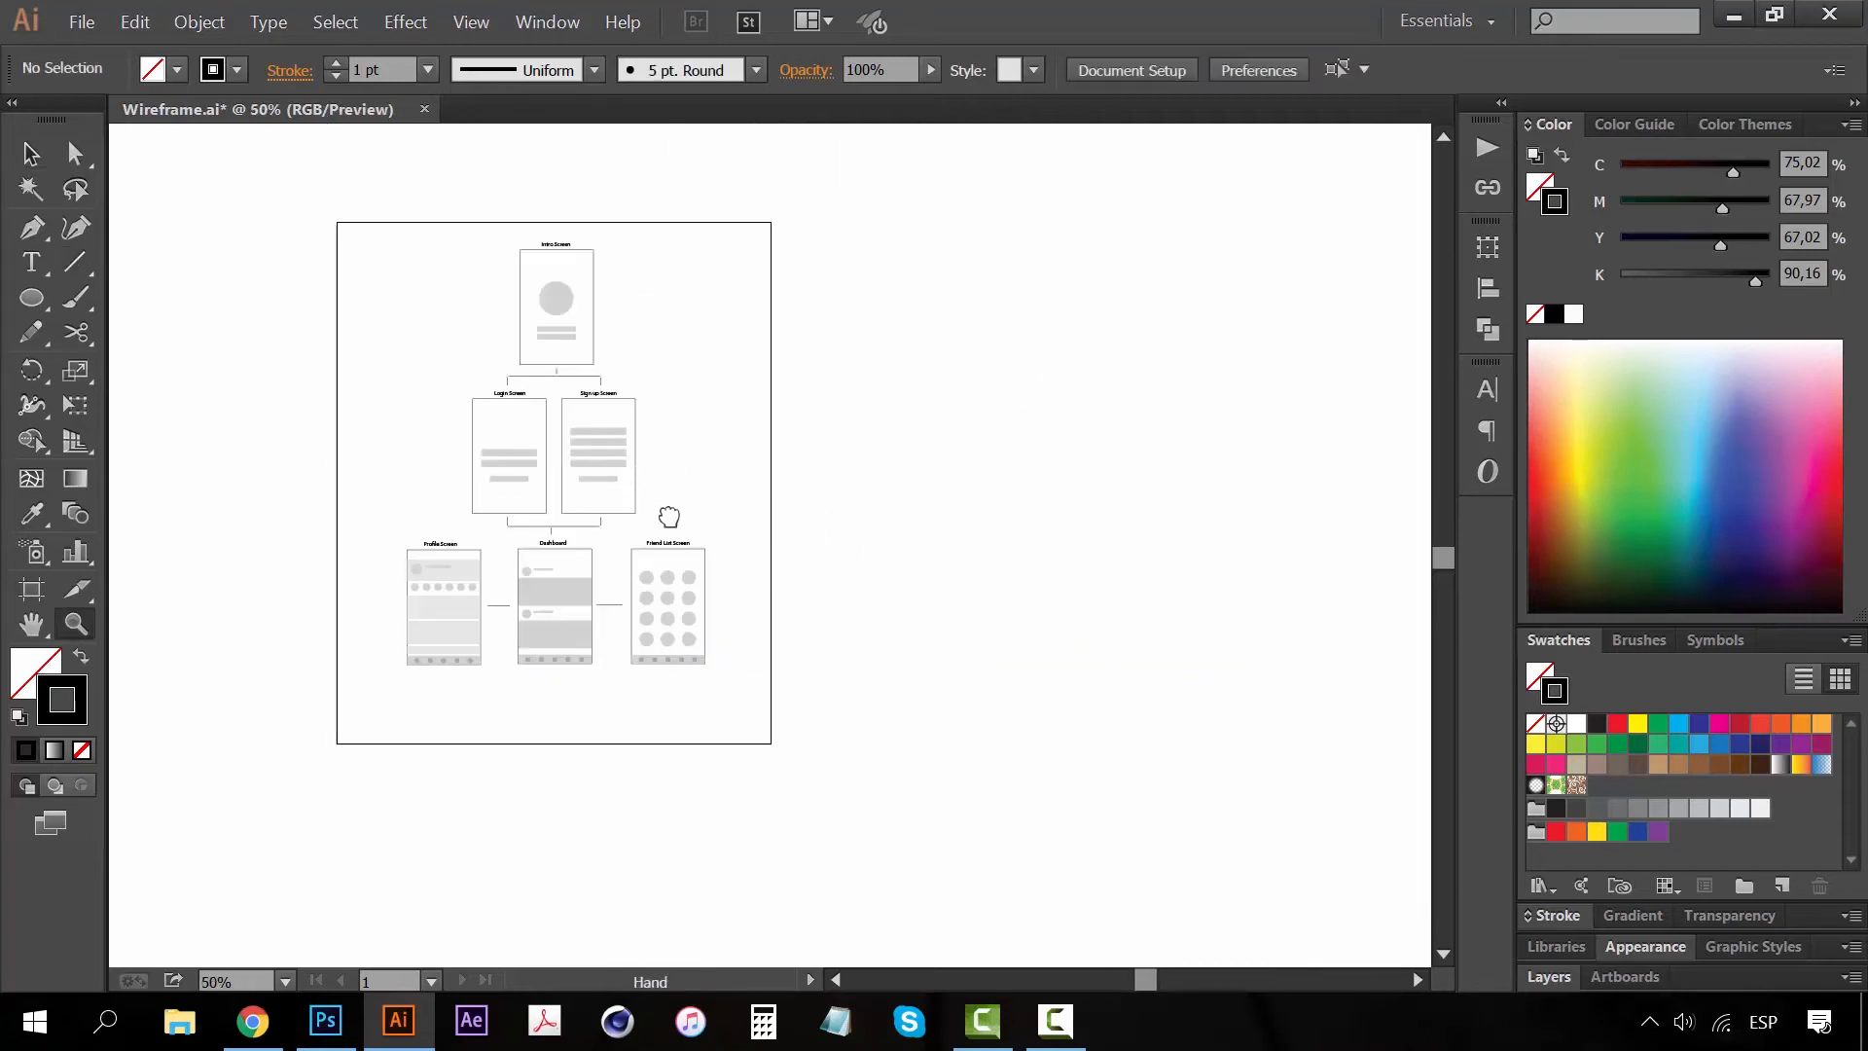
left_click_drag(668, 517, 640, 449)
left_click(533, 454)
key("v")
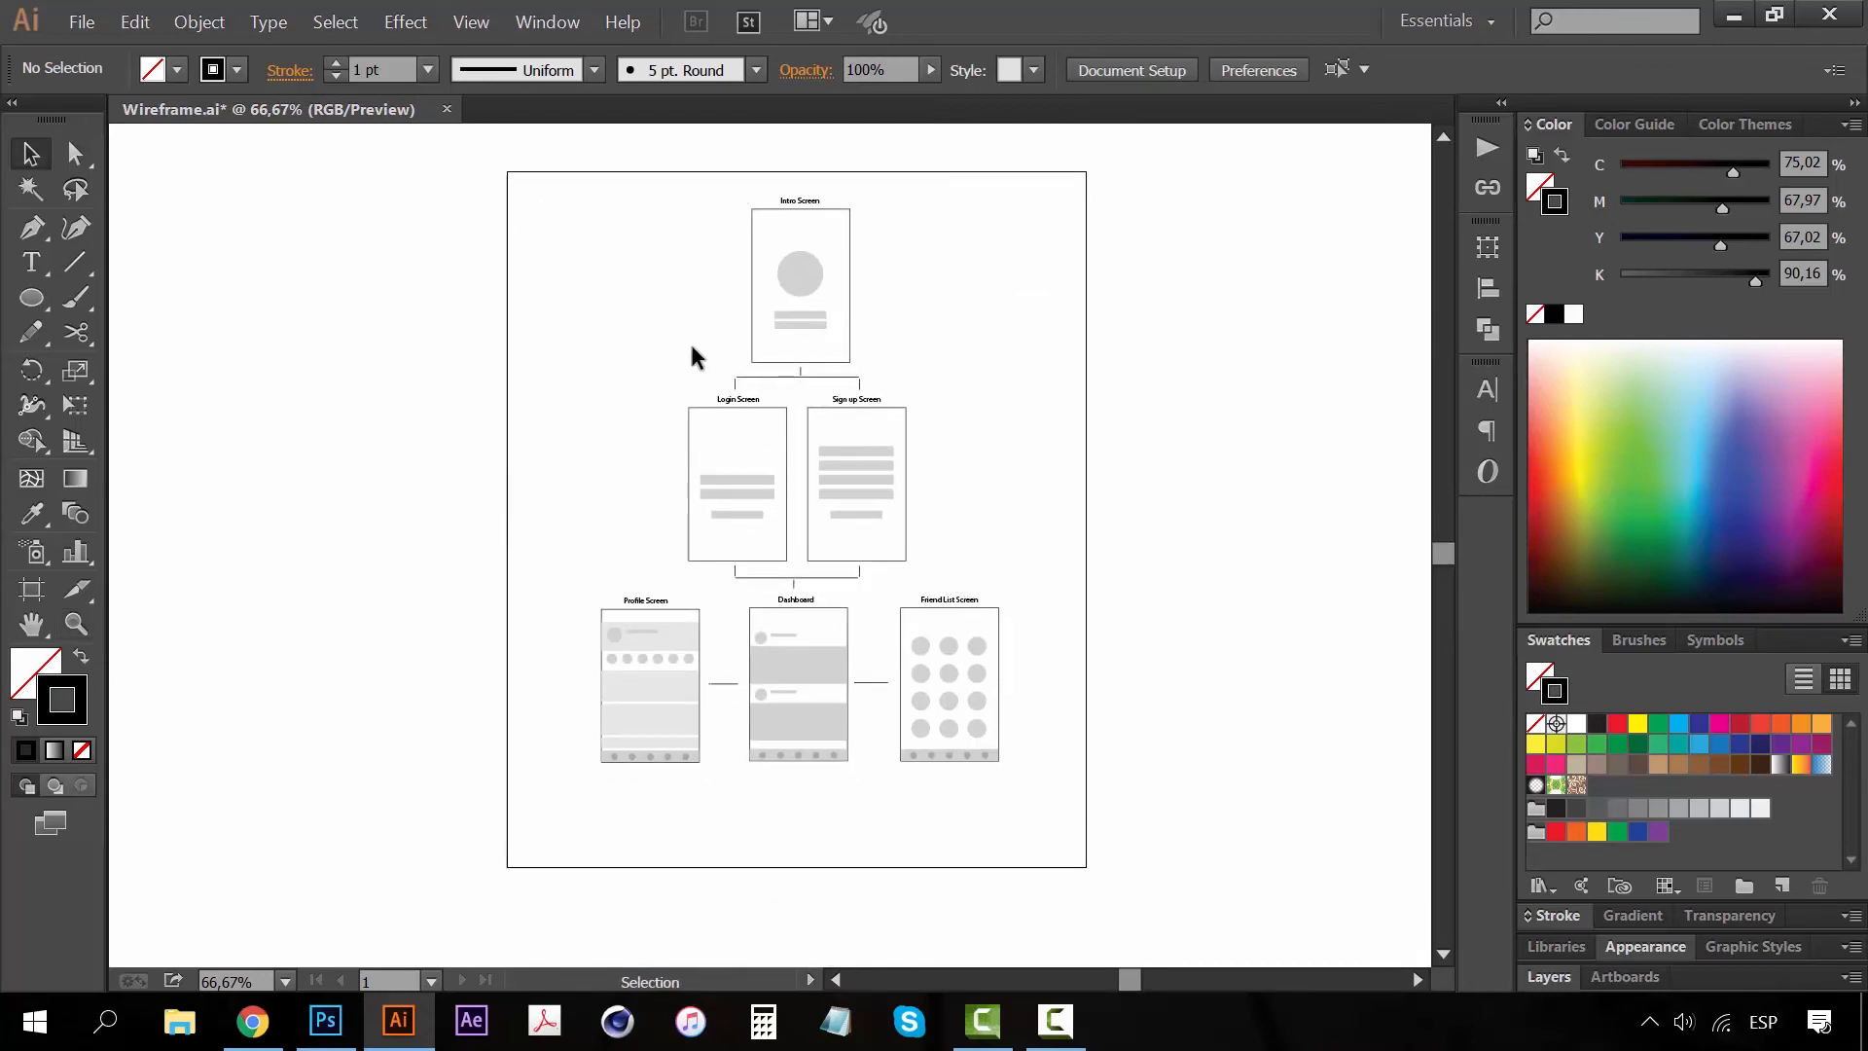
key("z")
left_click(875, 406)
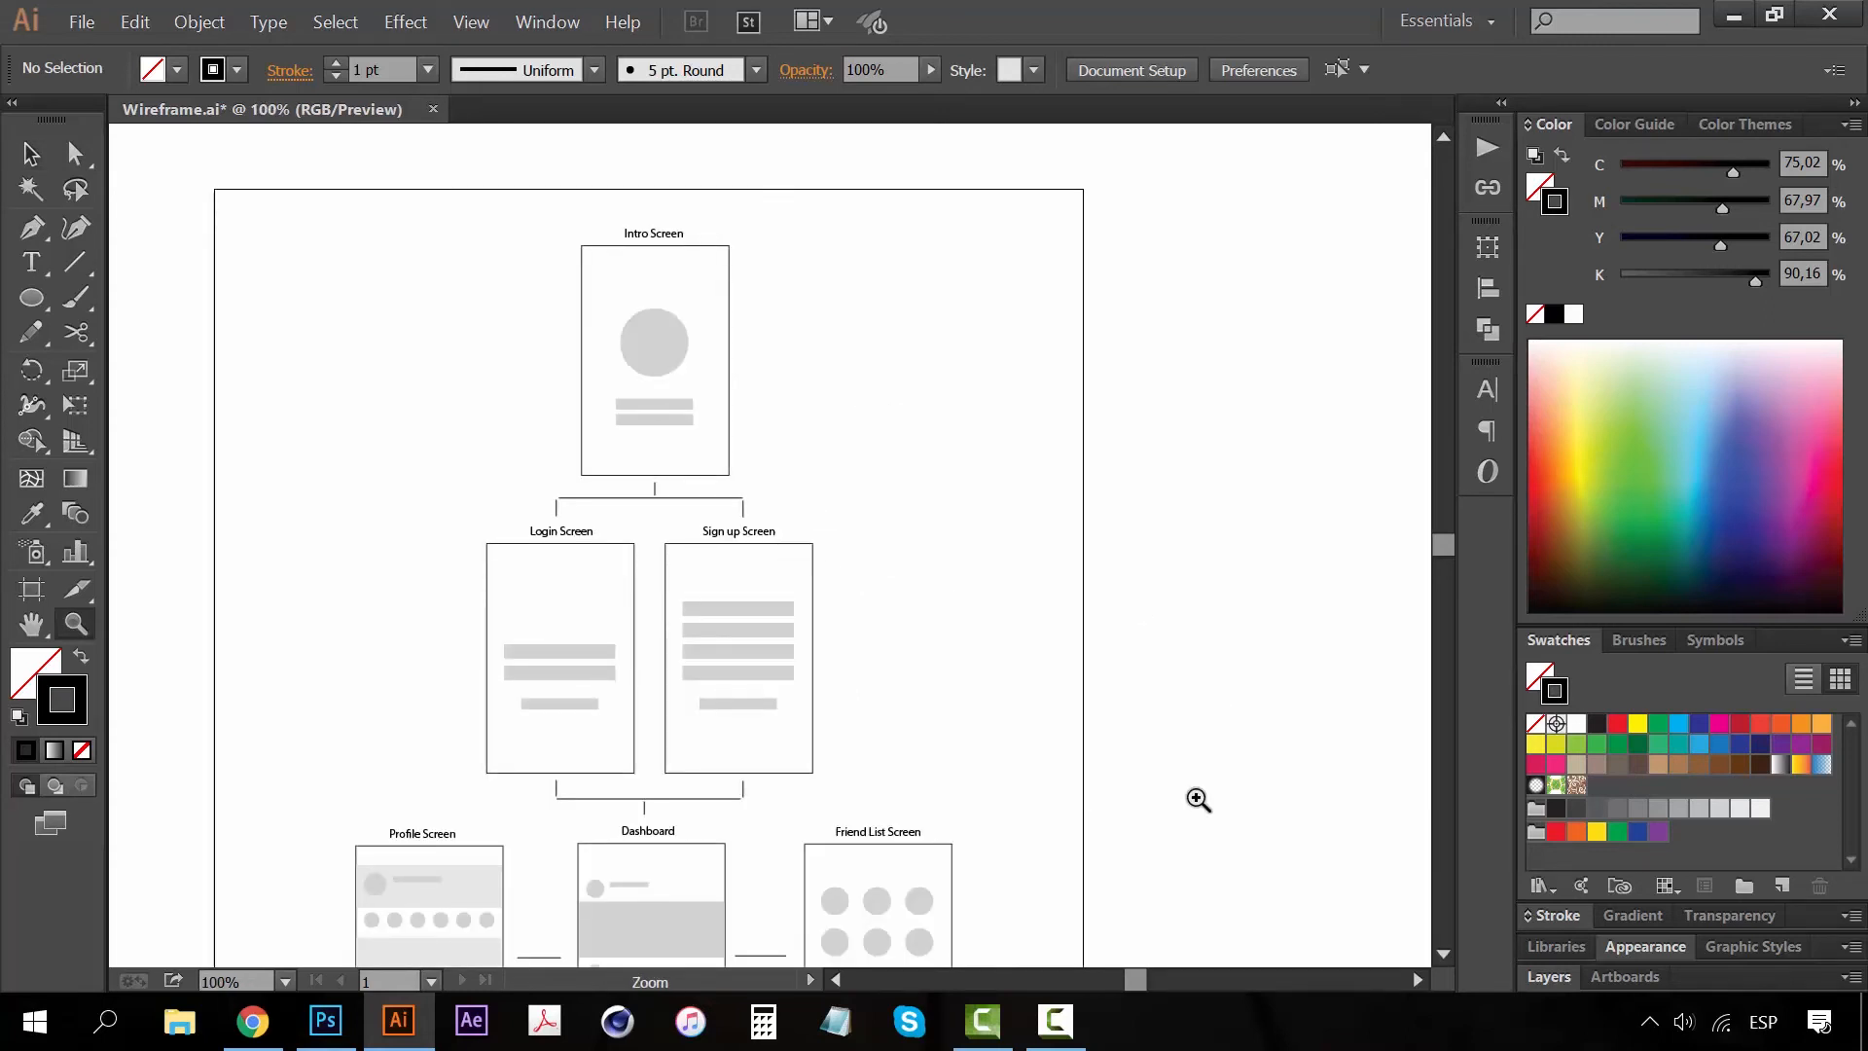
left_click_drag(907, 562, 996, 563)
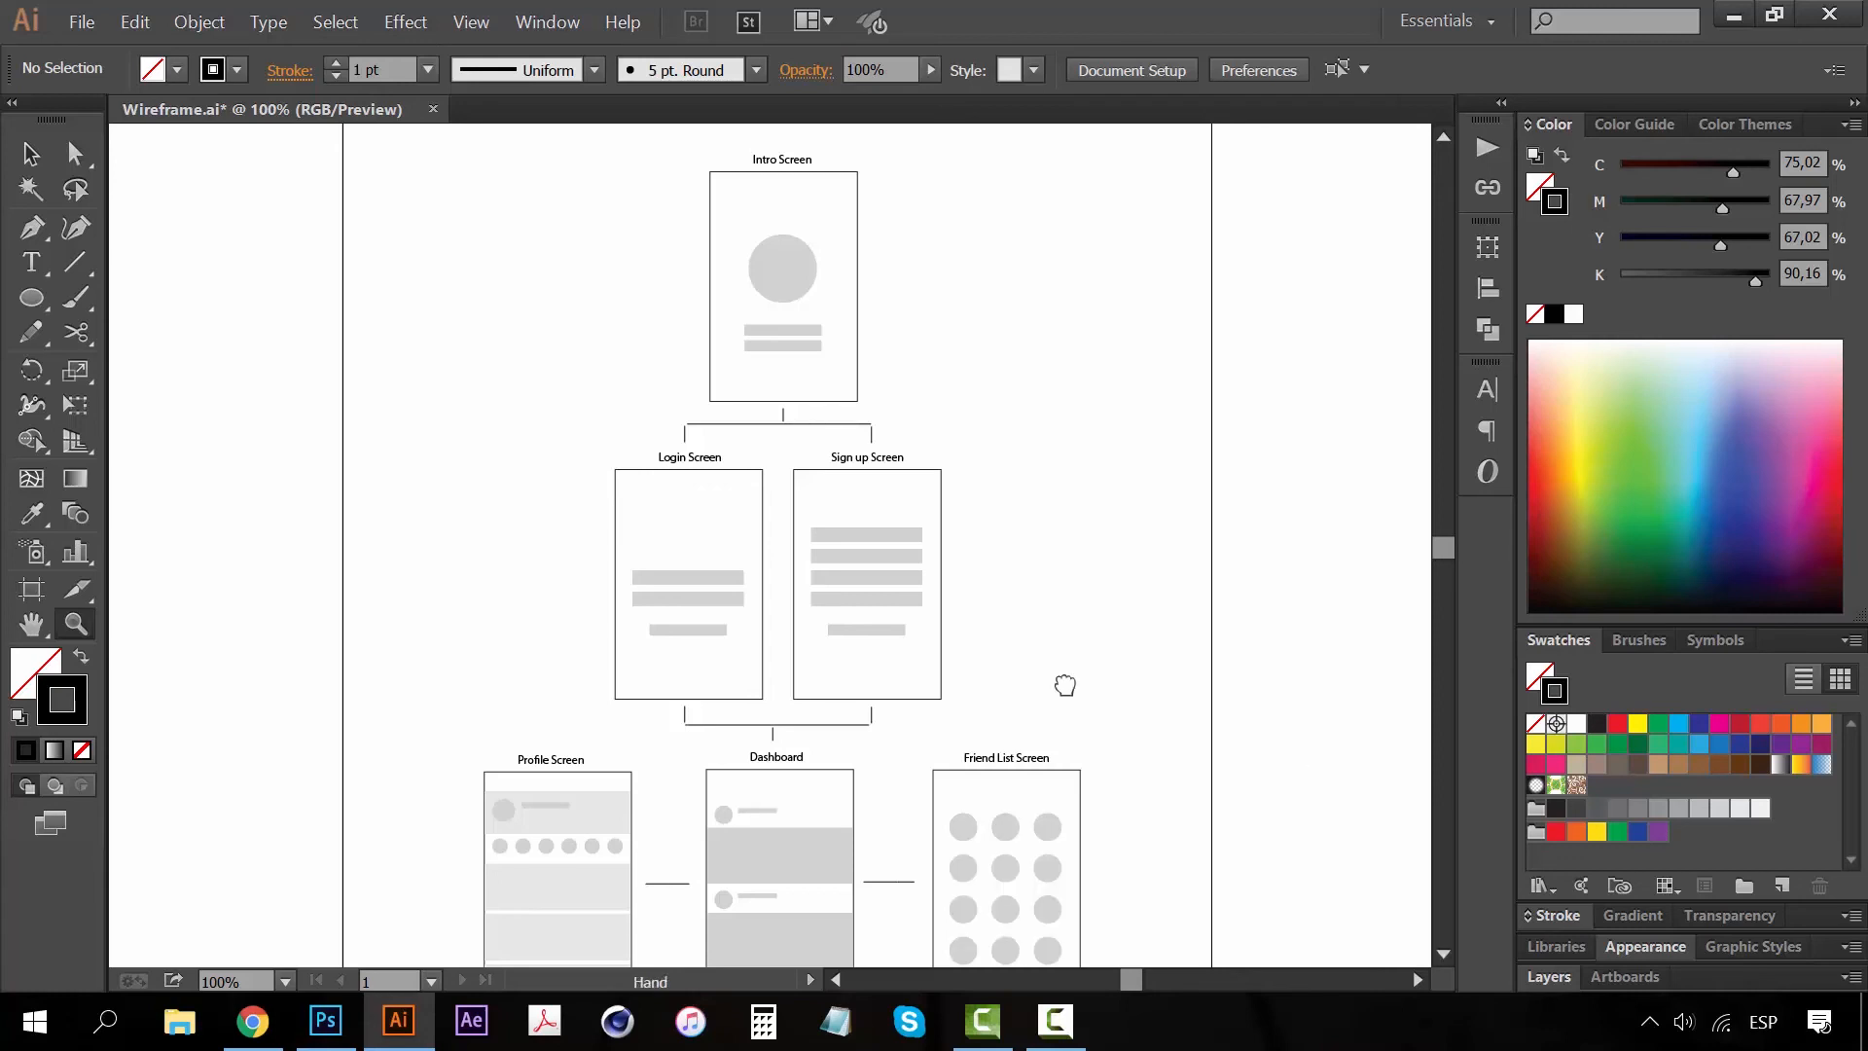
scroll(1092, 583, "down", 3)
scroll(1092, 583, "left", 1)
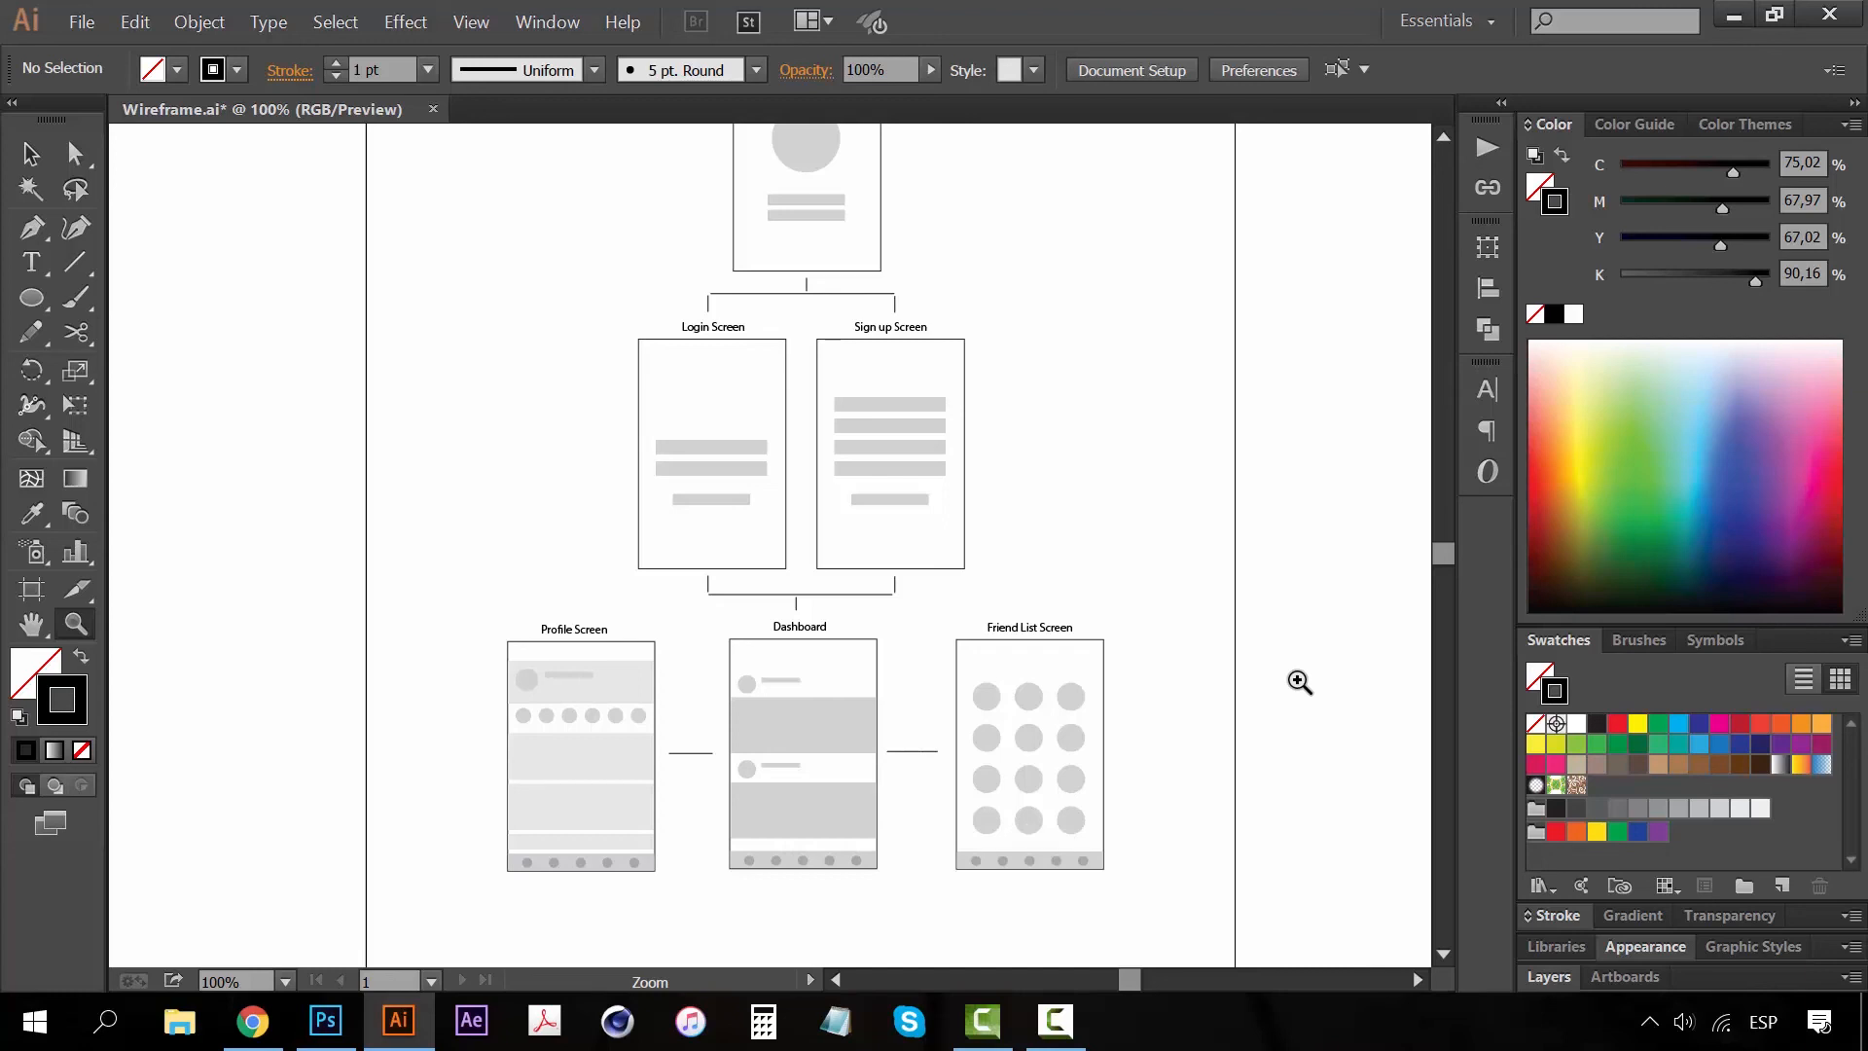
left_click(734, 512, "alt")
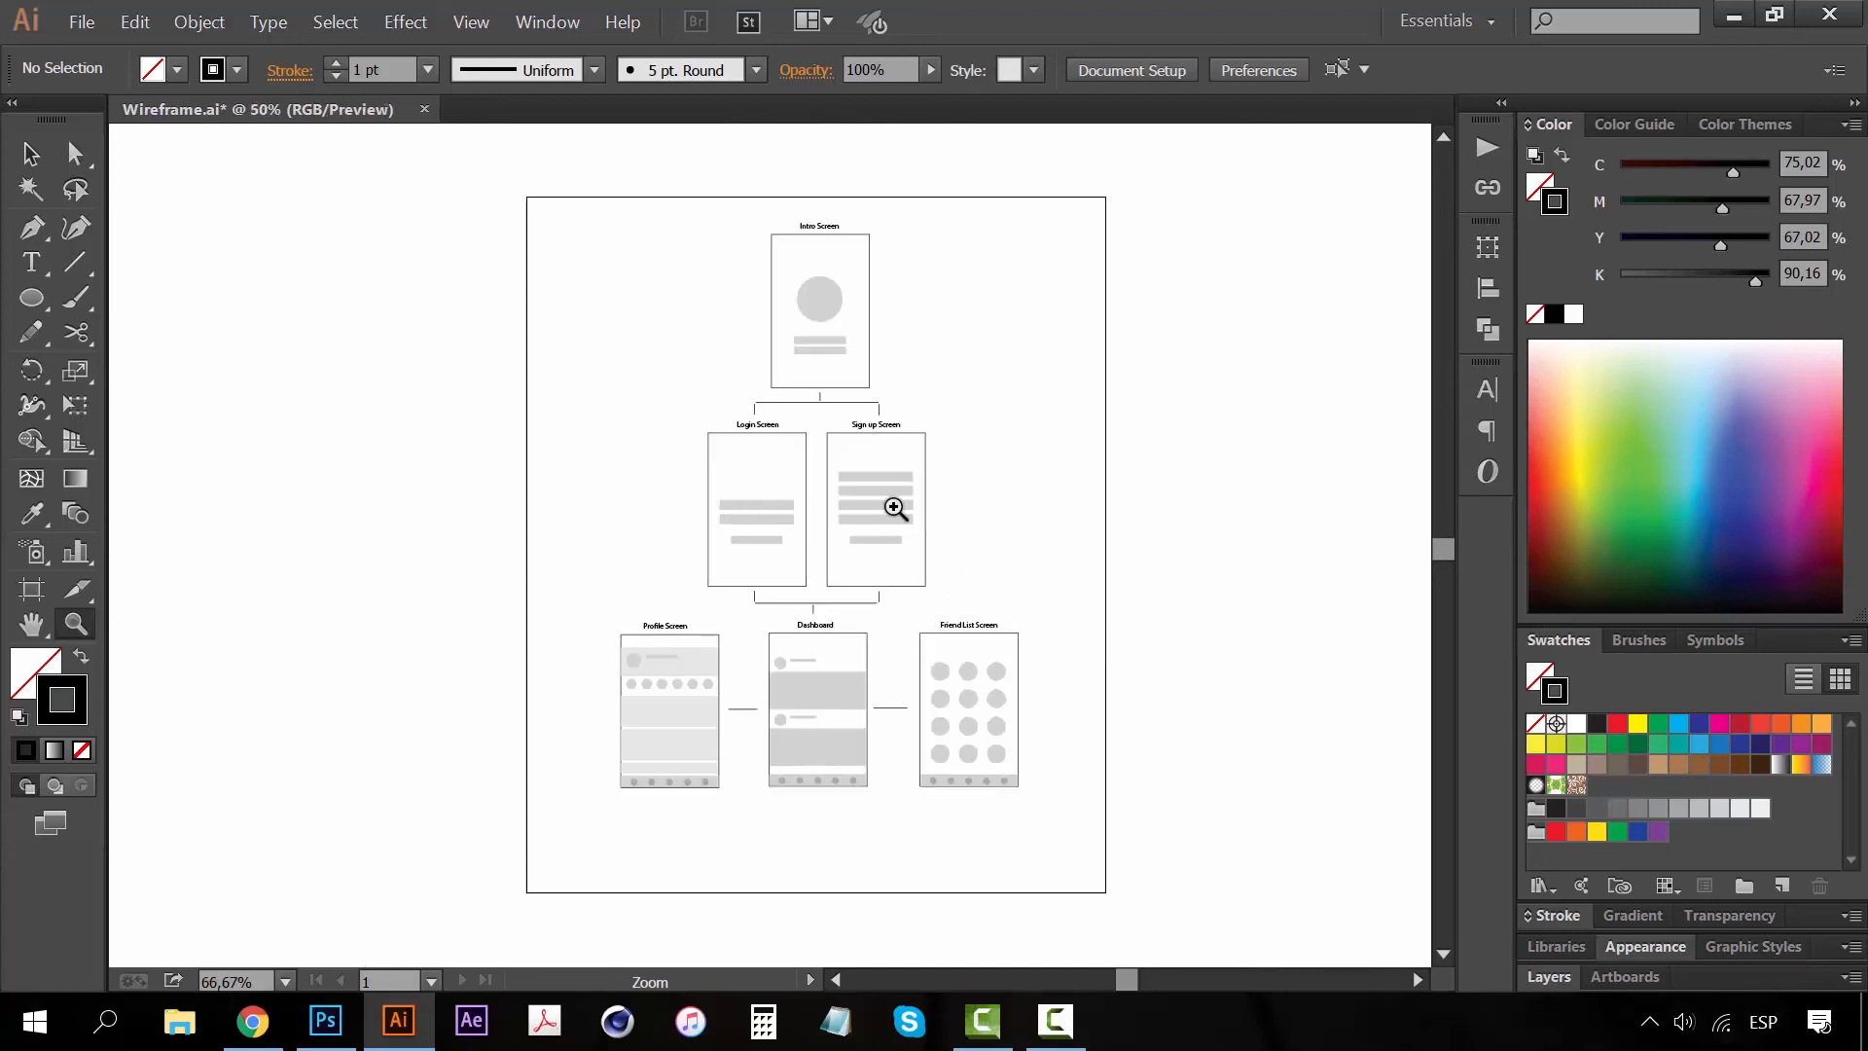
left_click_drag(888, 503, 897, 586)
left_click(796, 543)
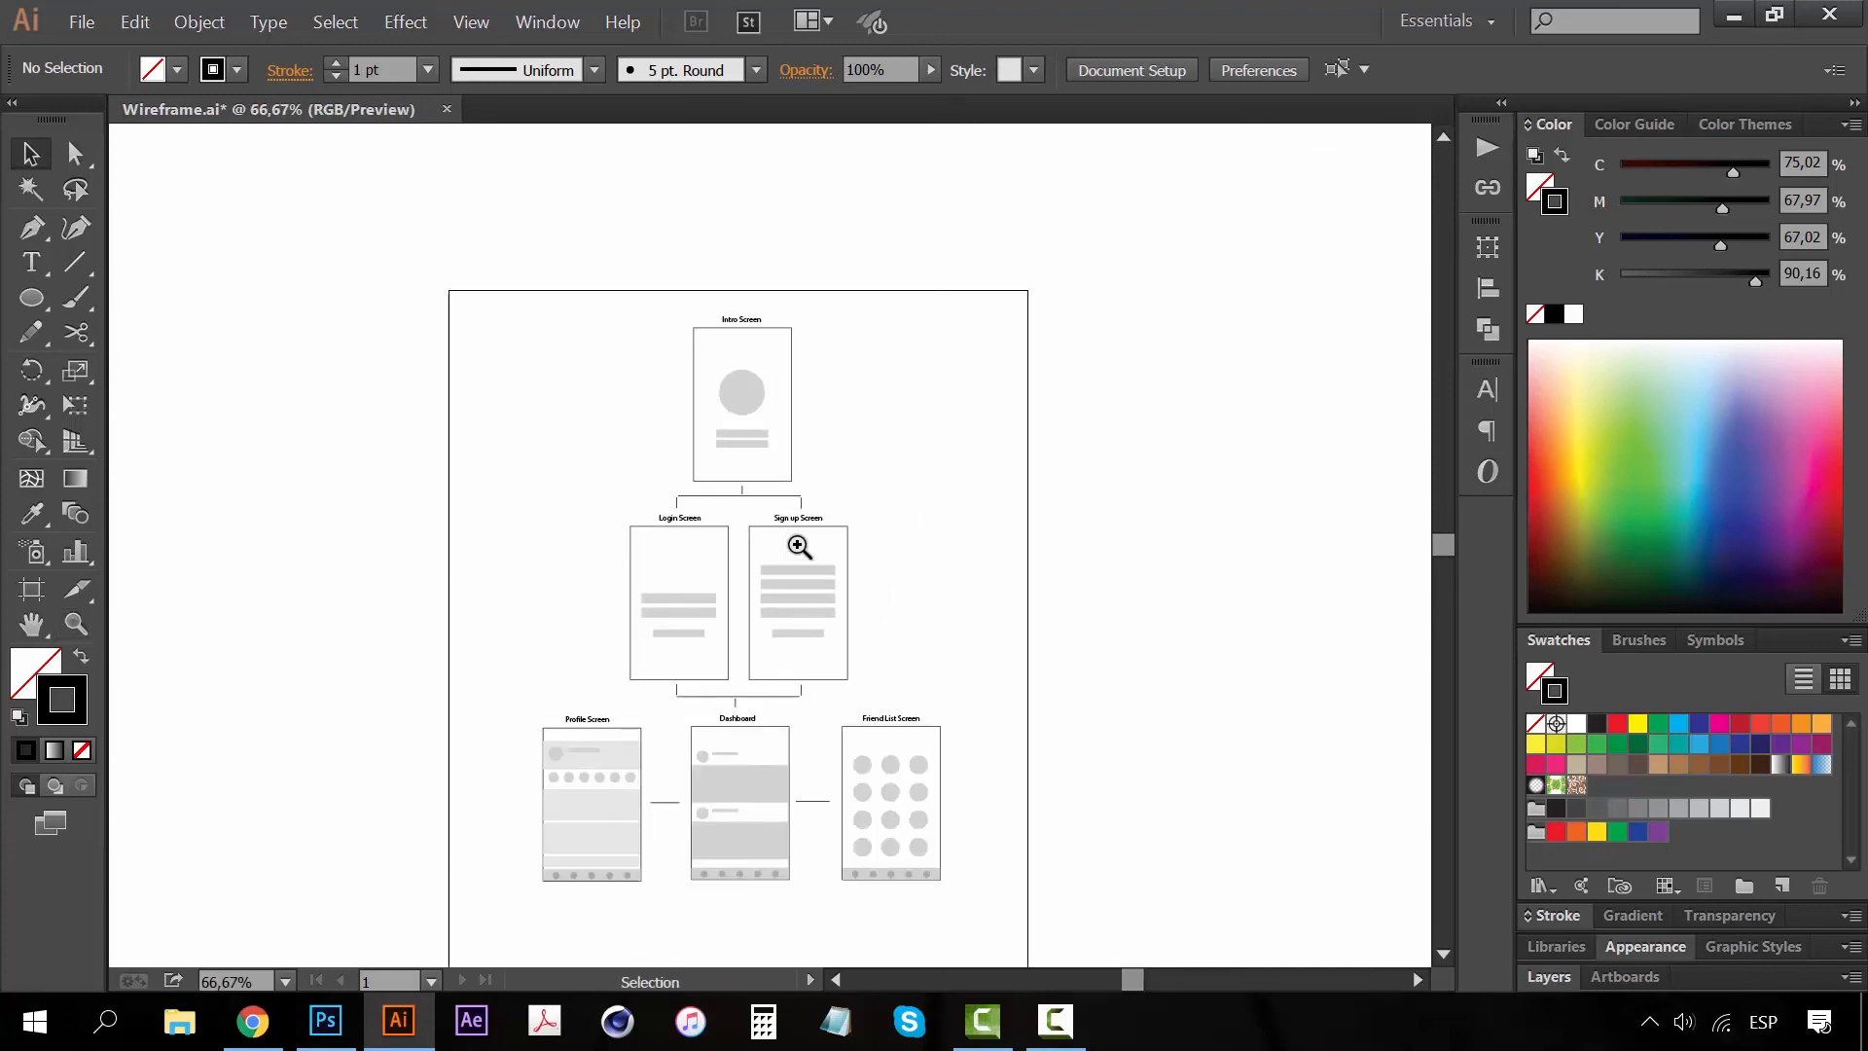
key("v")
left_click_drag(947, 571, 1048, 534)
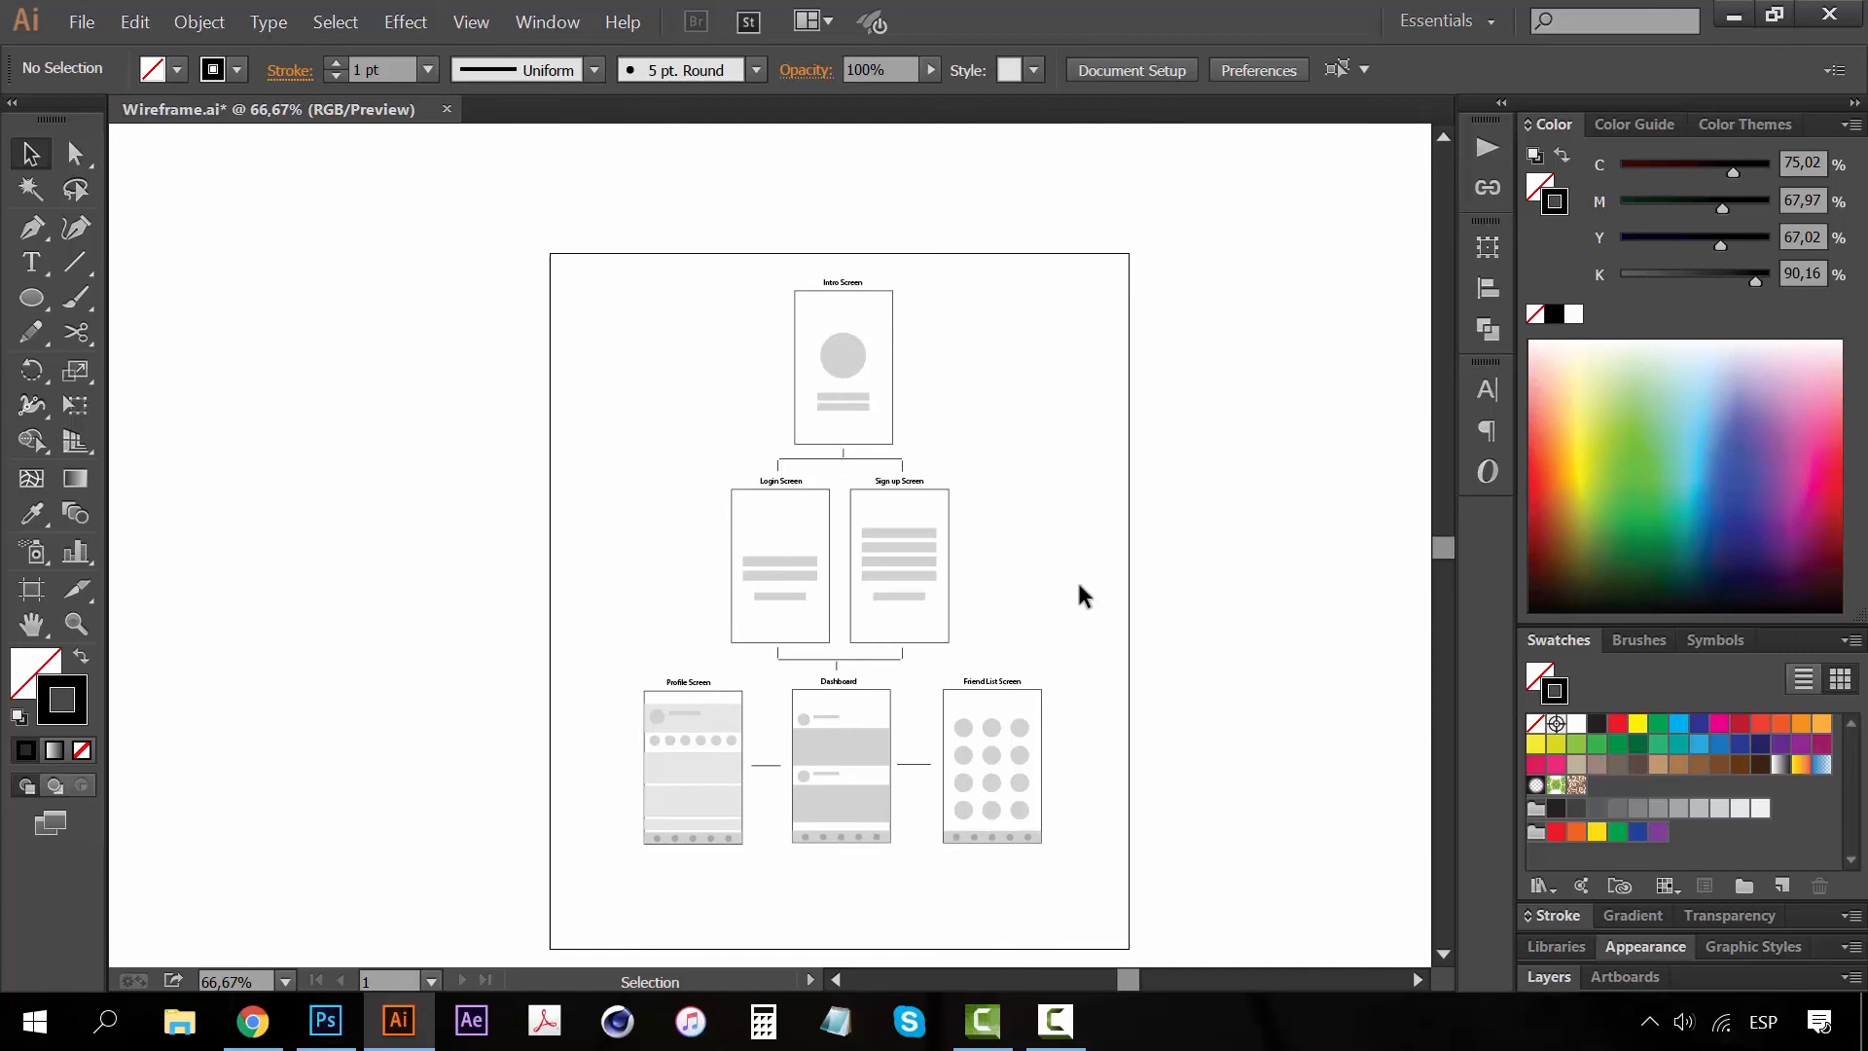